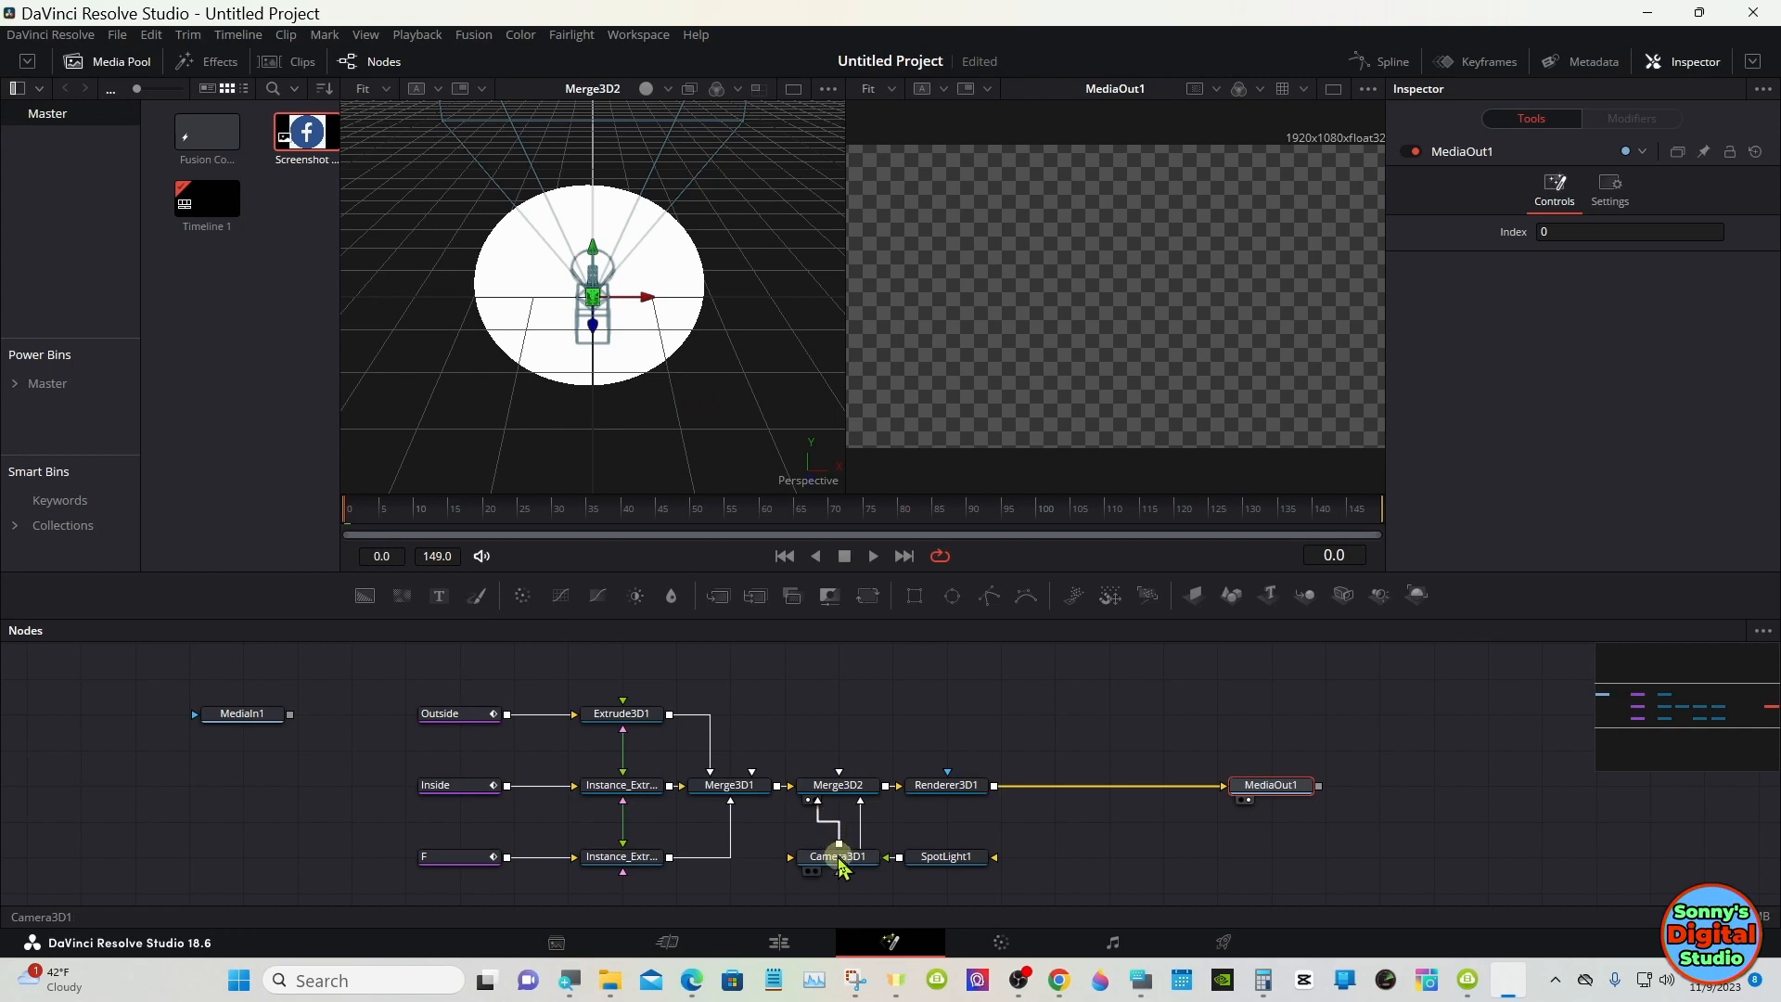
- Turn on Use Target for Camera3D1 and move the camera back to a Z translation of 4.34
click(841, 861)
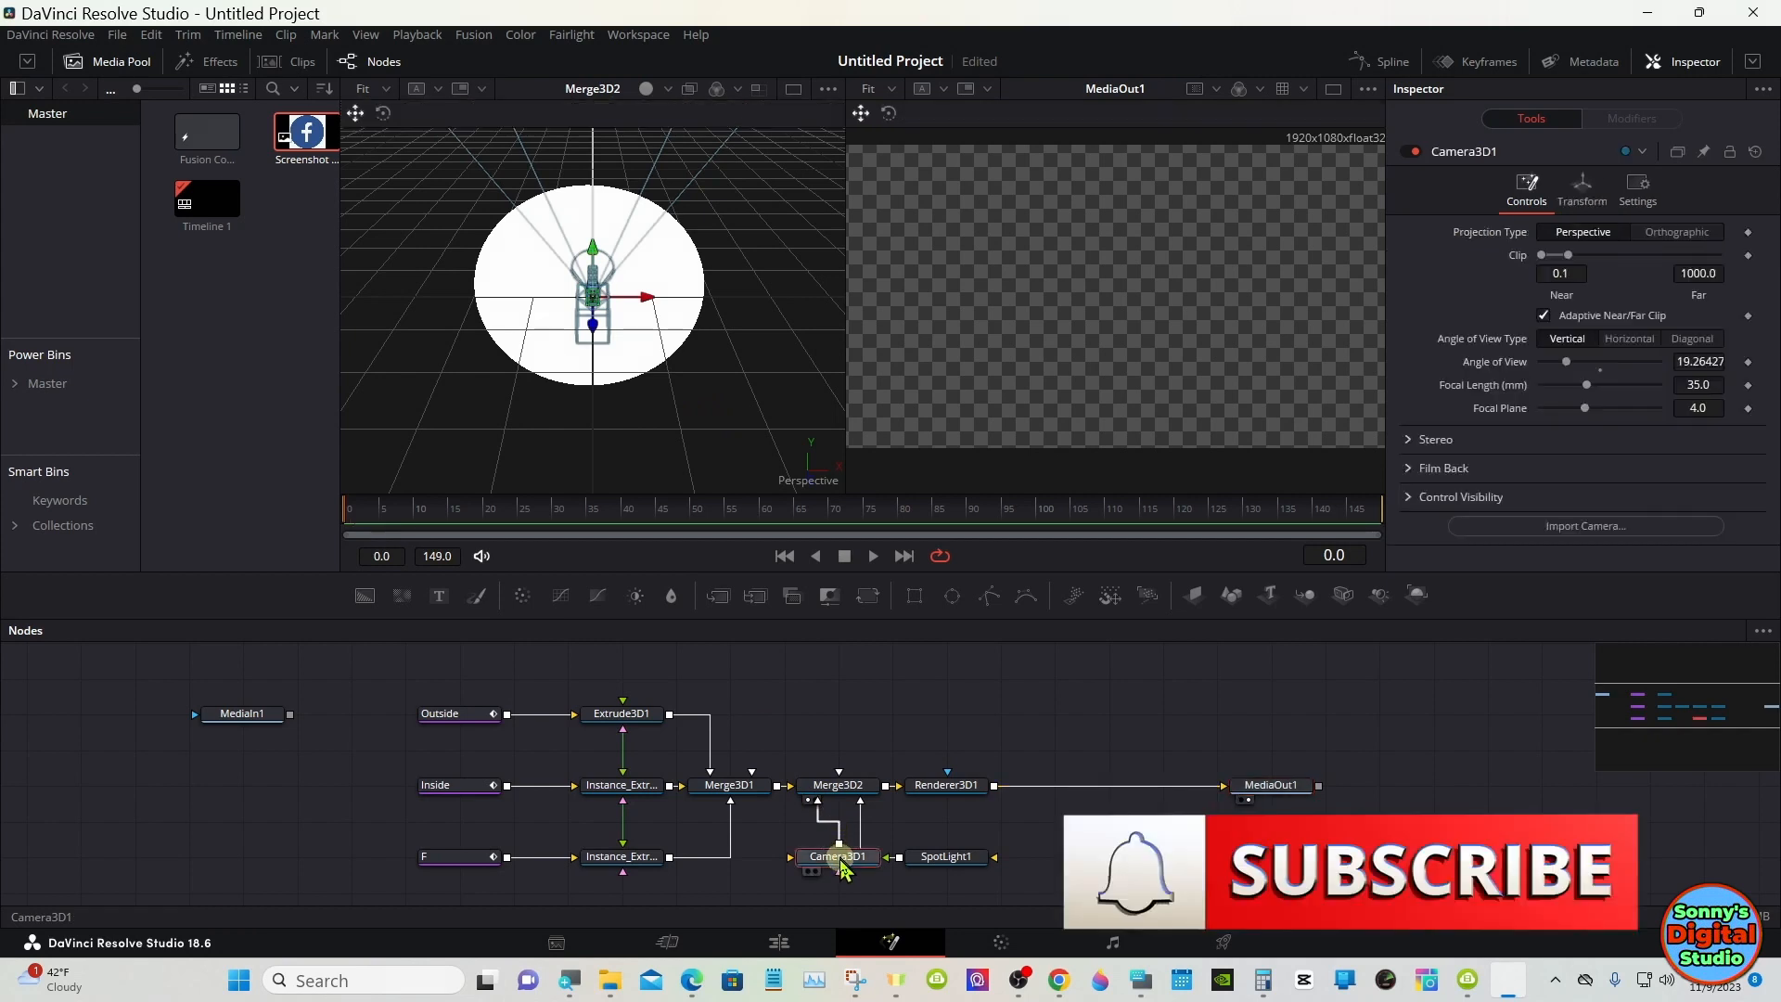
click(954, 791)
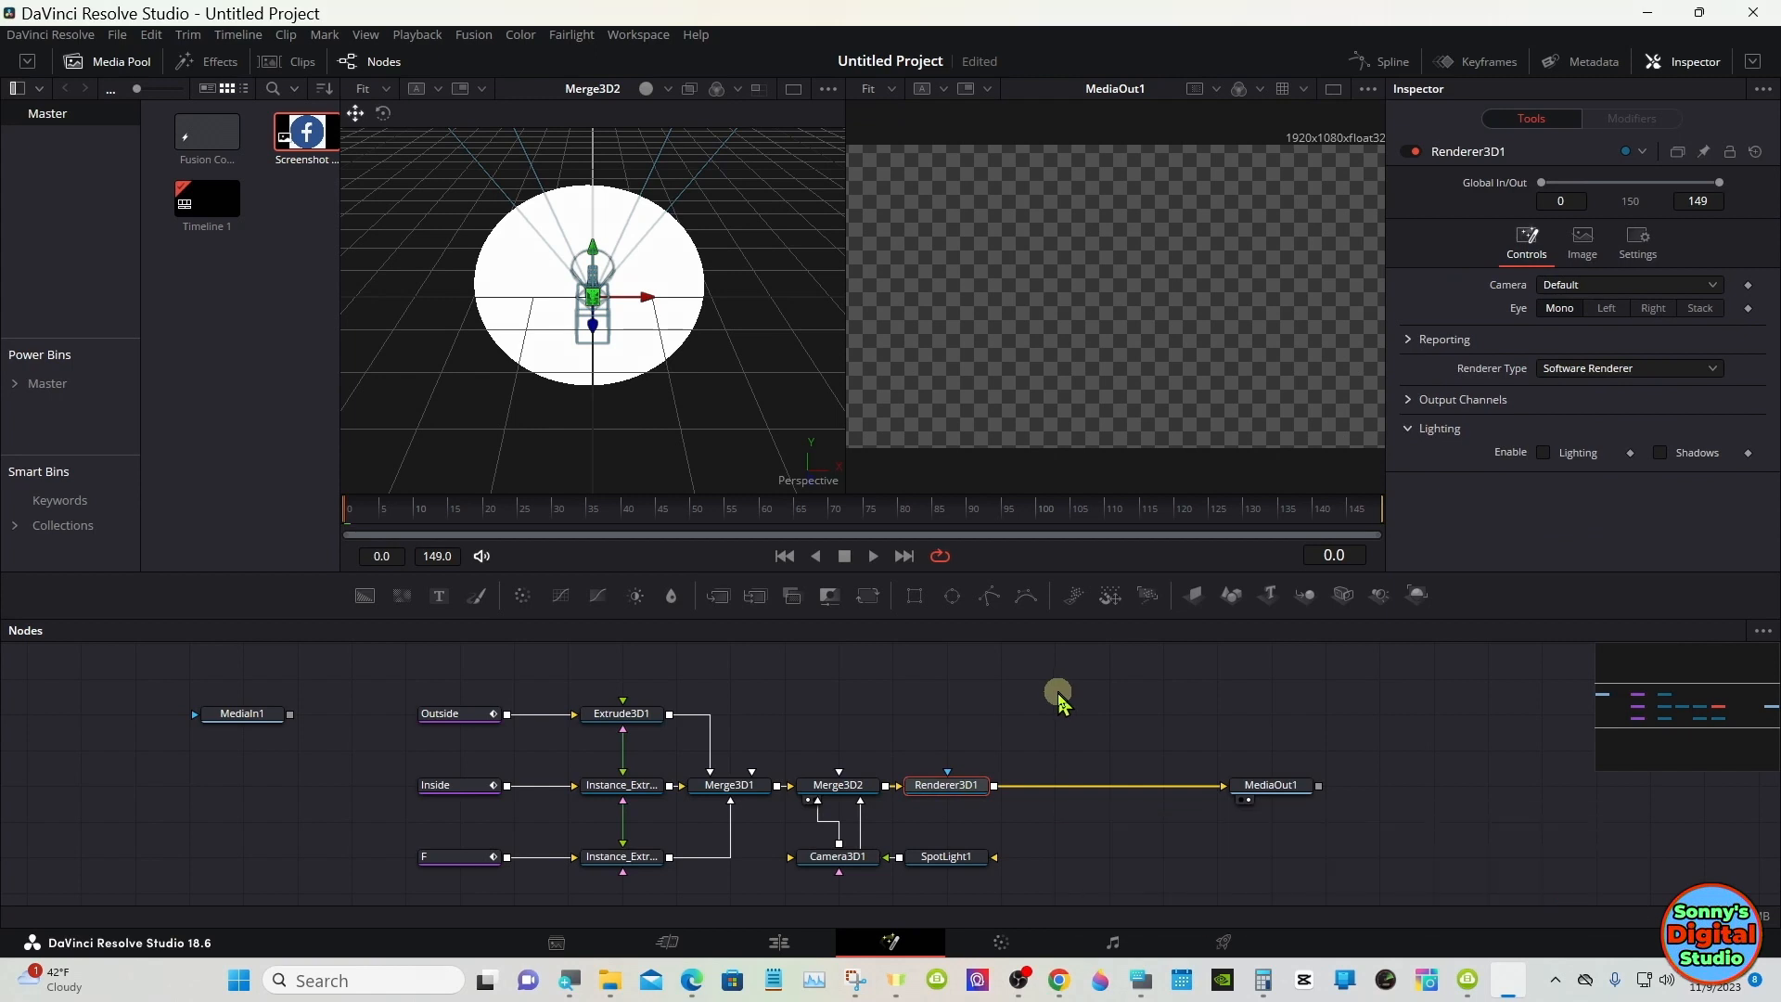
click(835, 859)
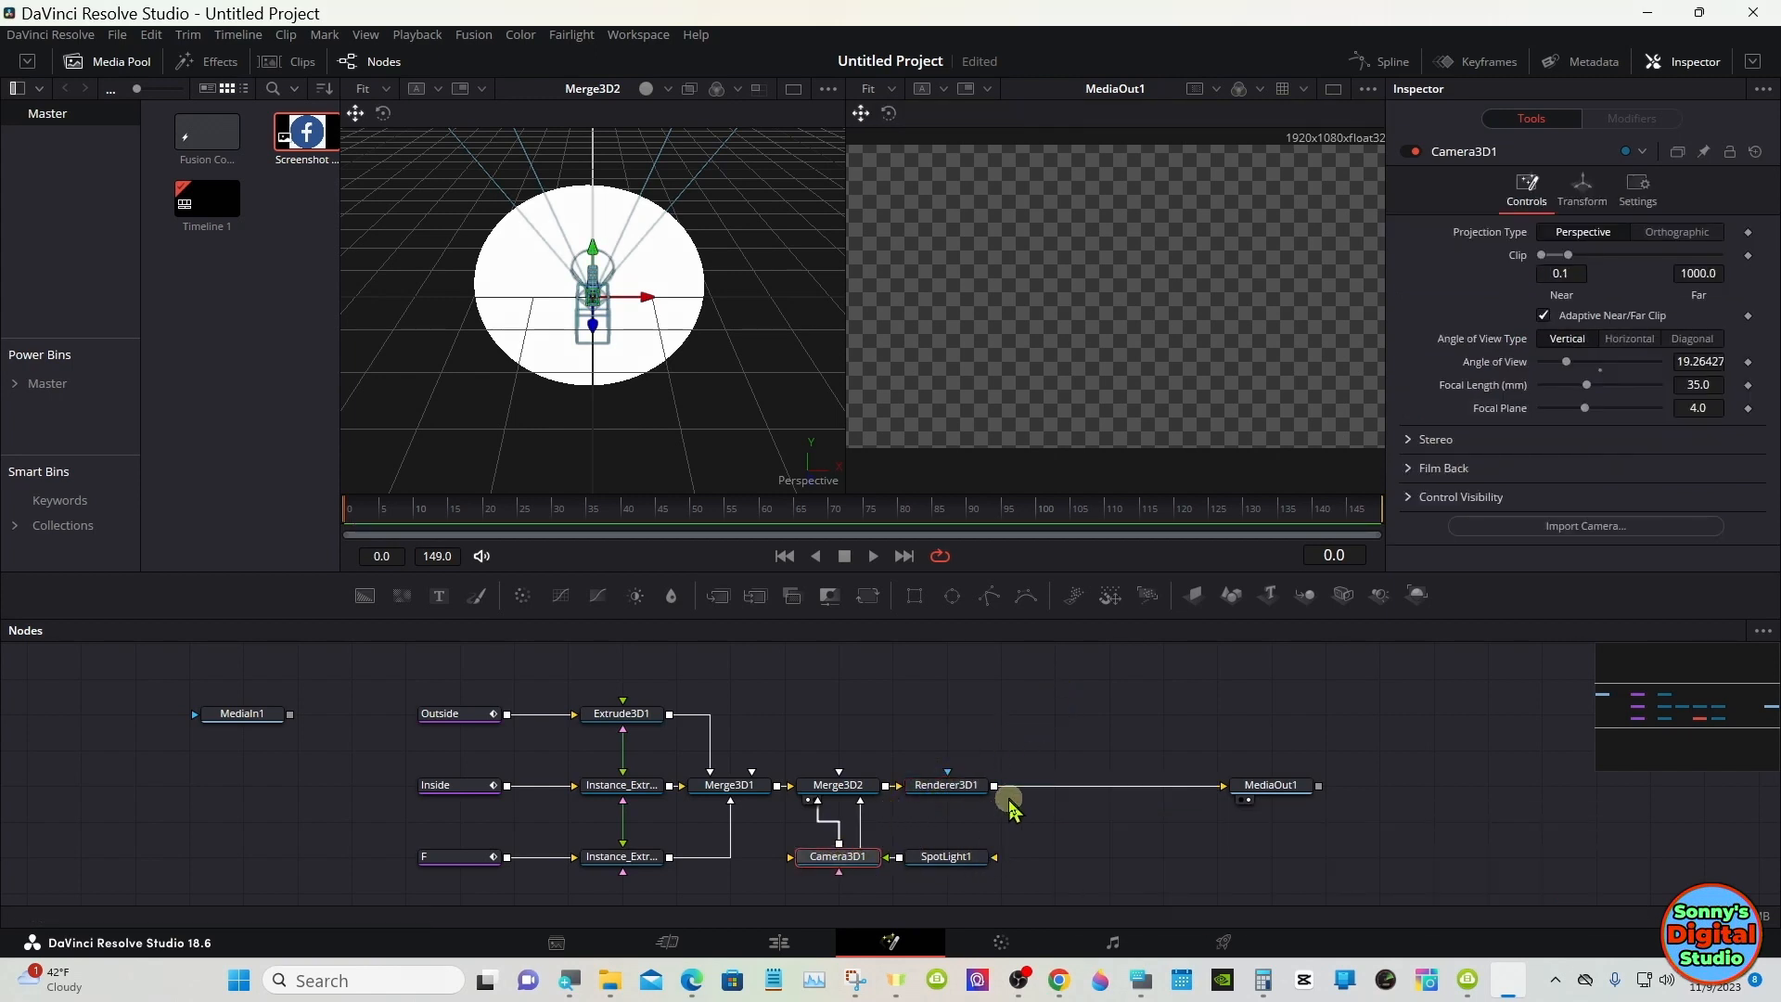
click(1594, 195)
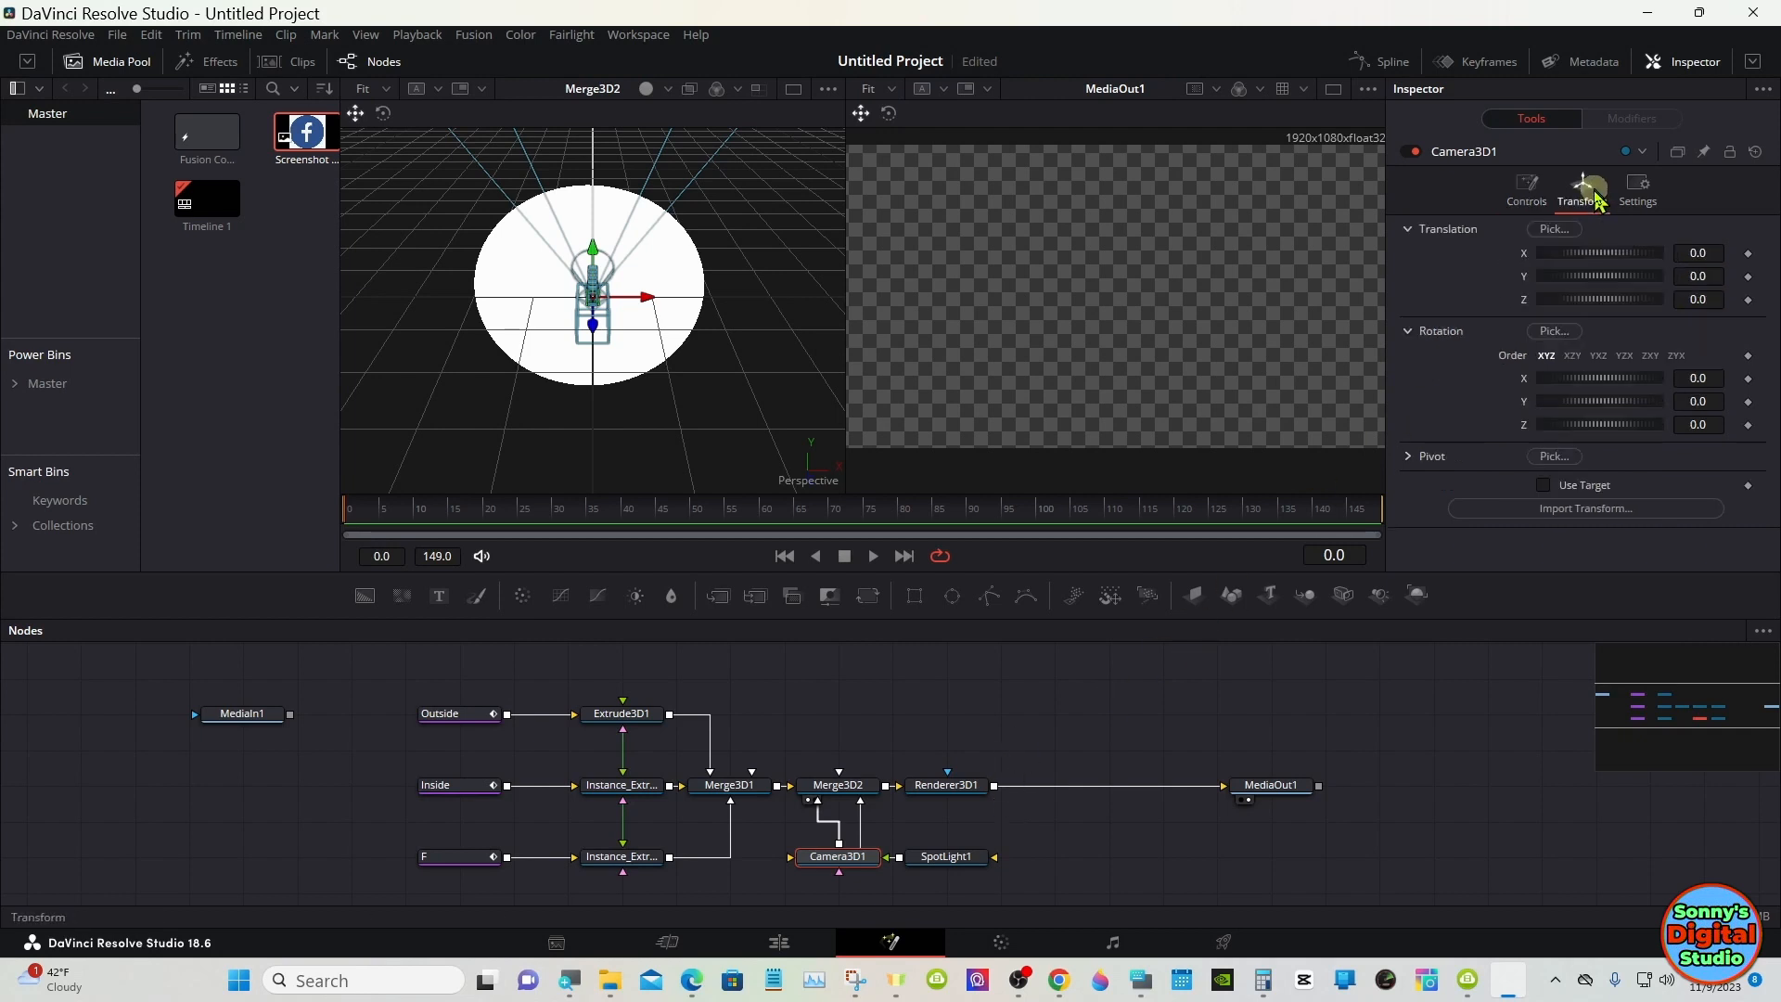
click(1544, 486)
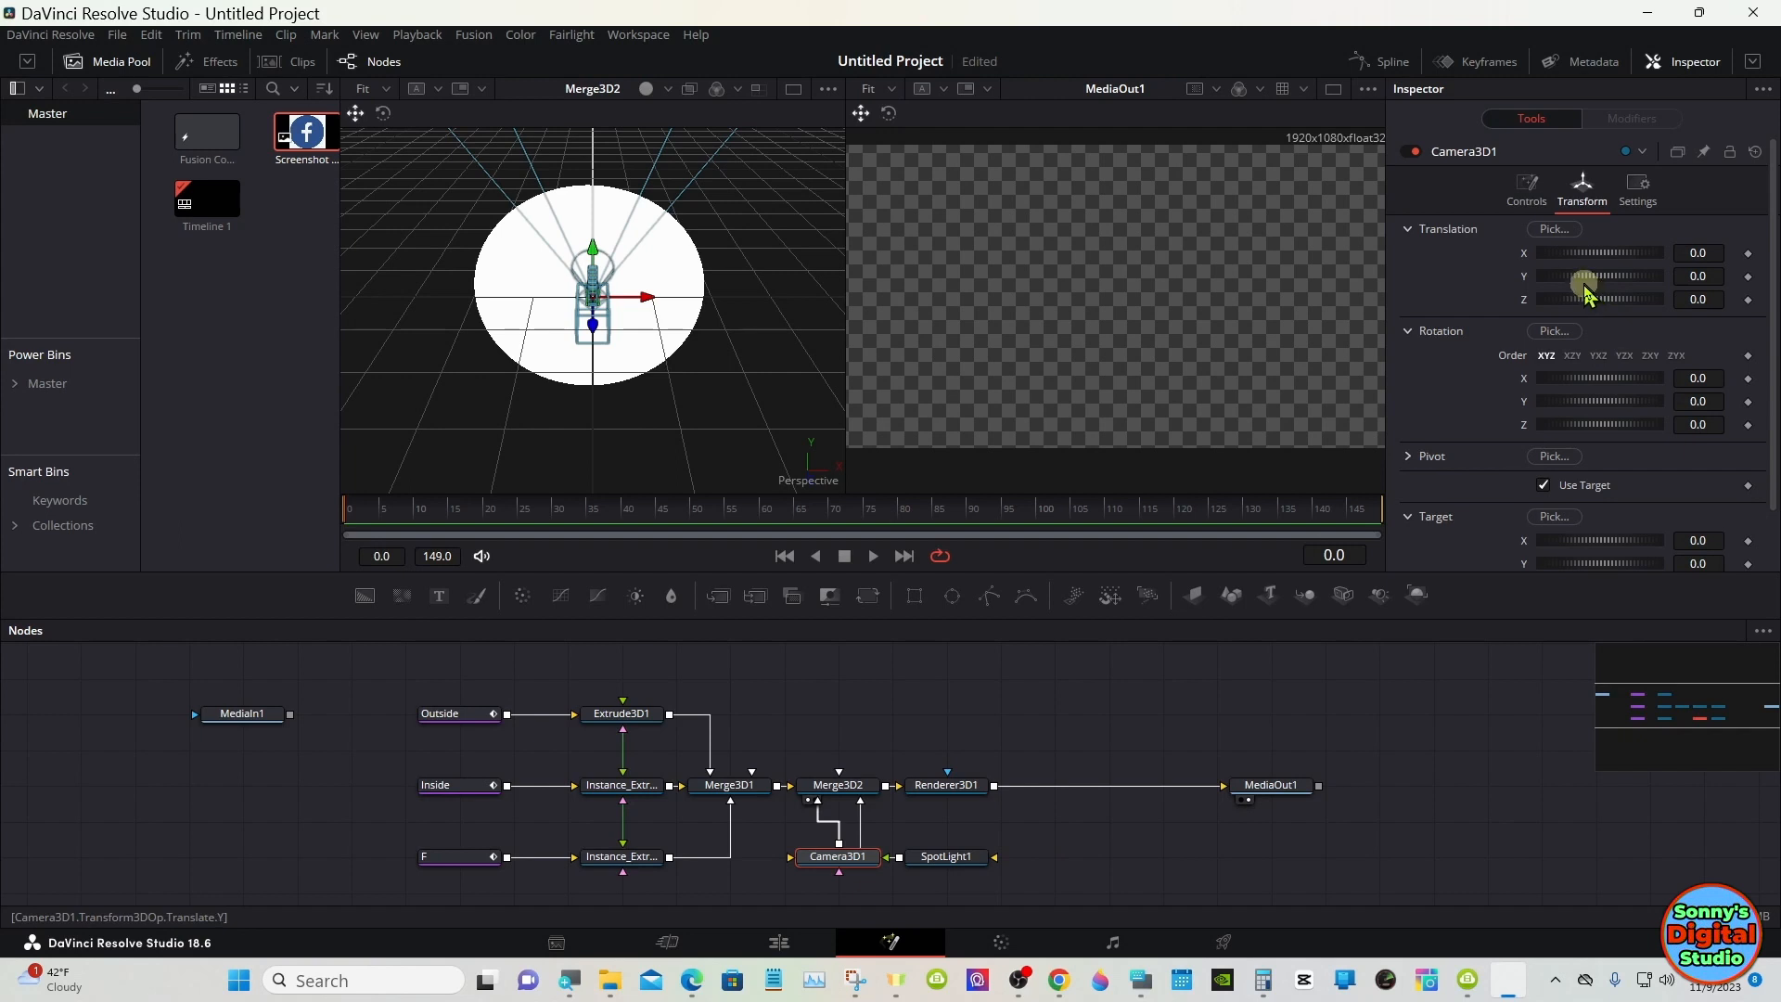
drag(1583, 297, 1615, 283)
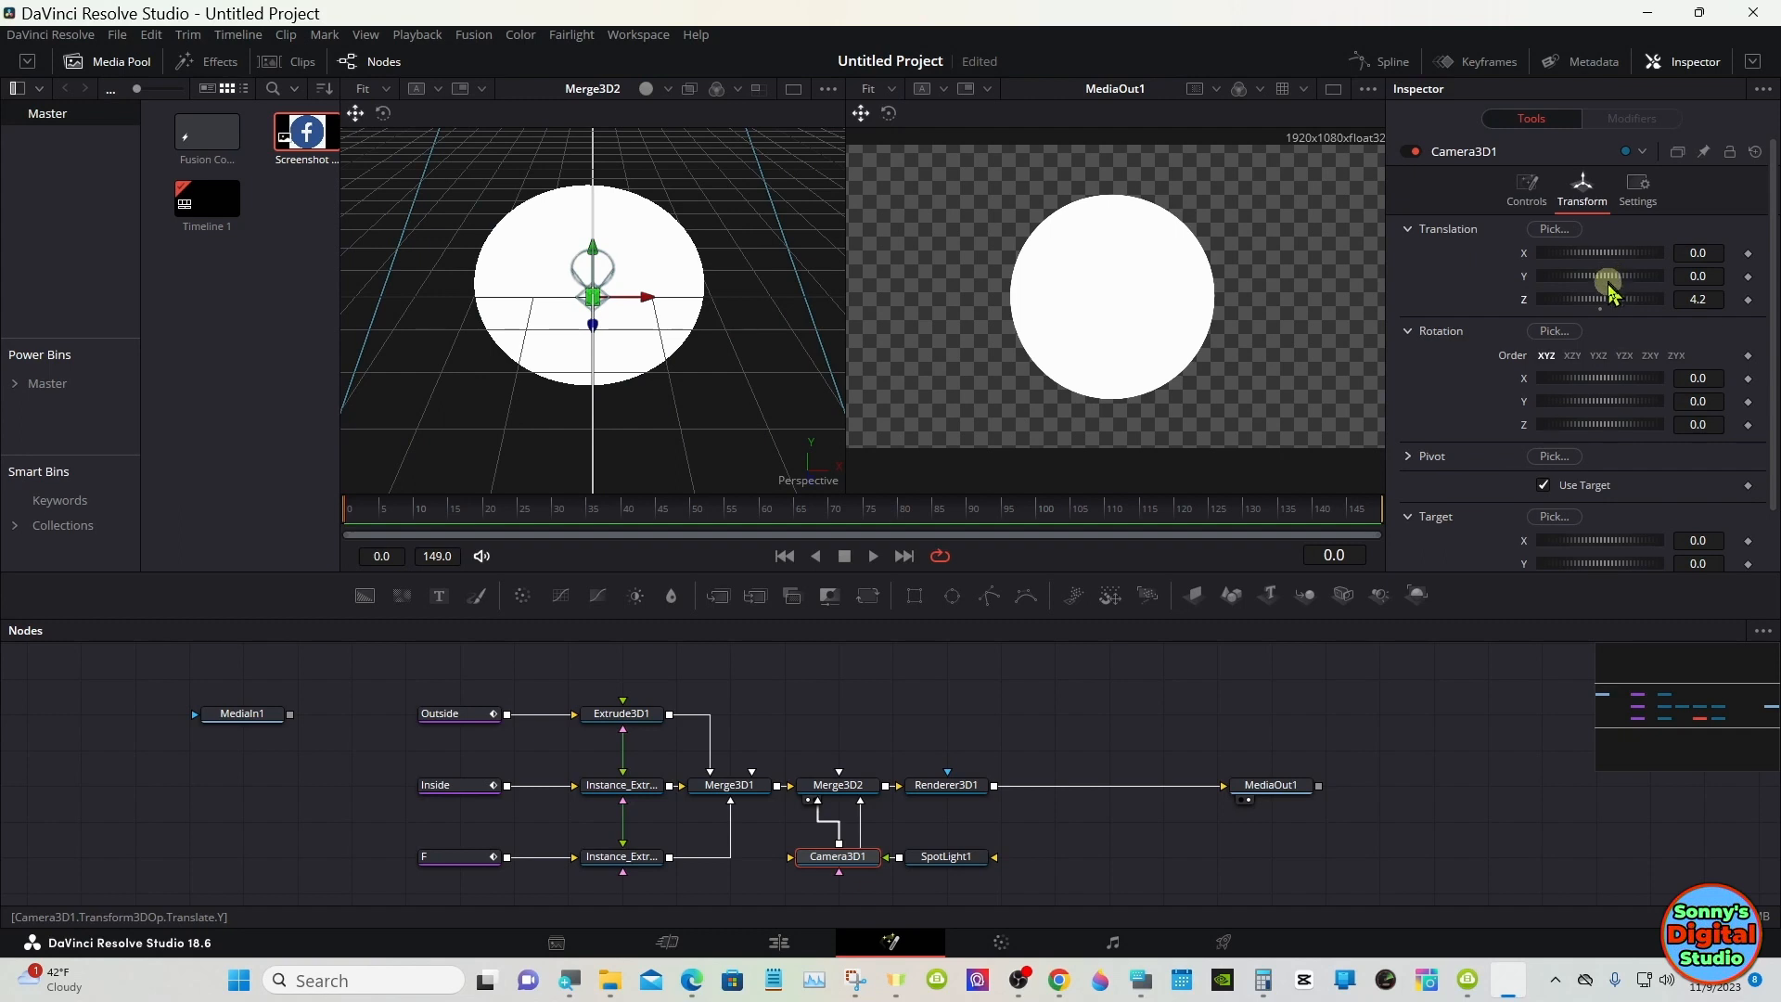
drag(1609, 302, 1612, 302)
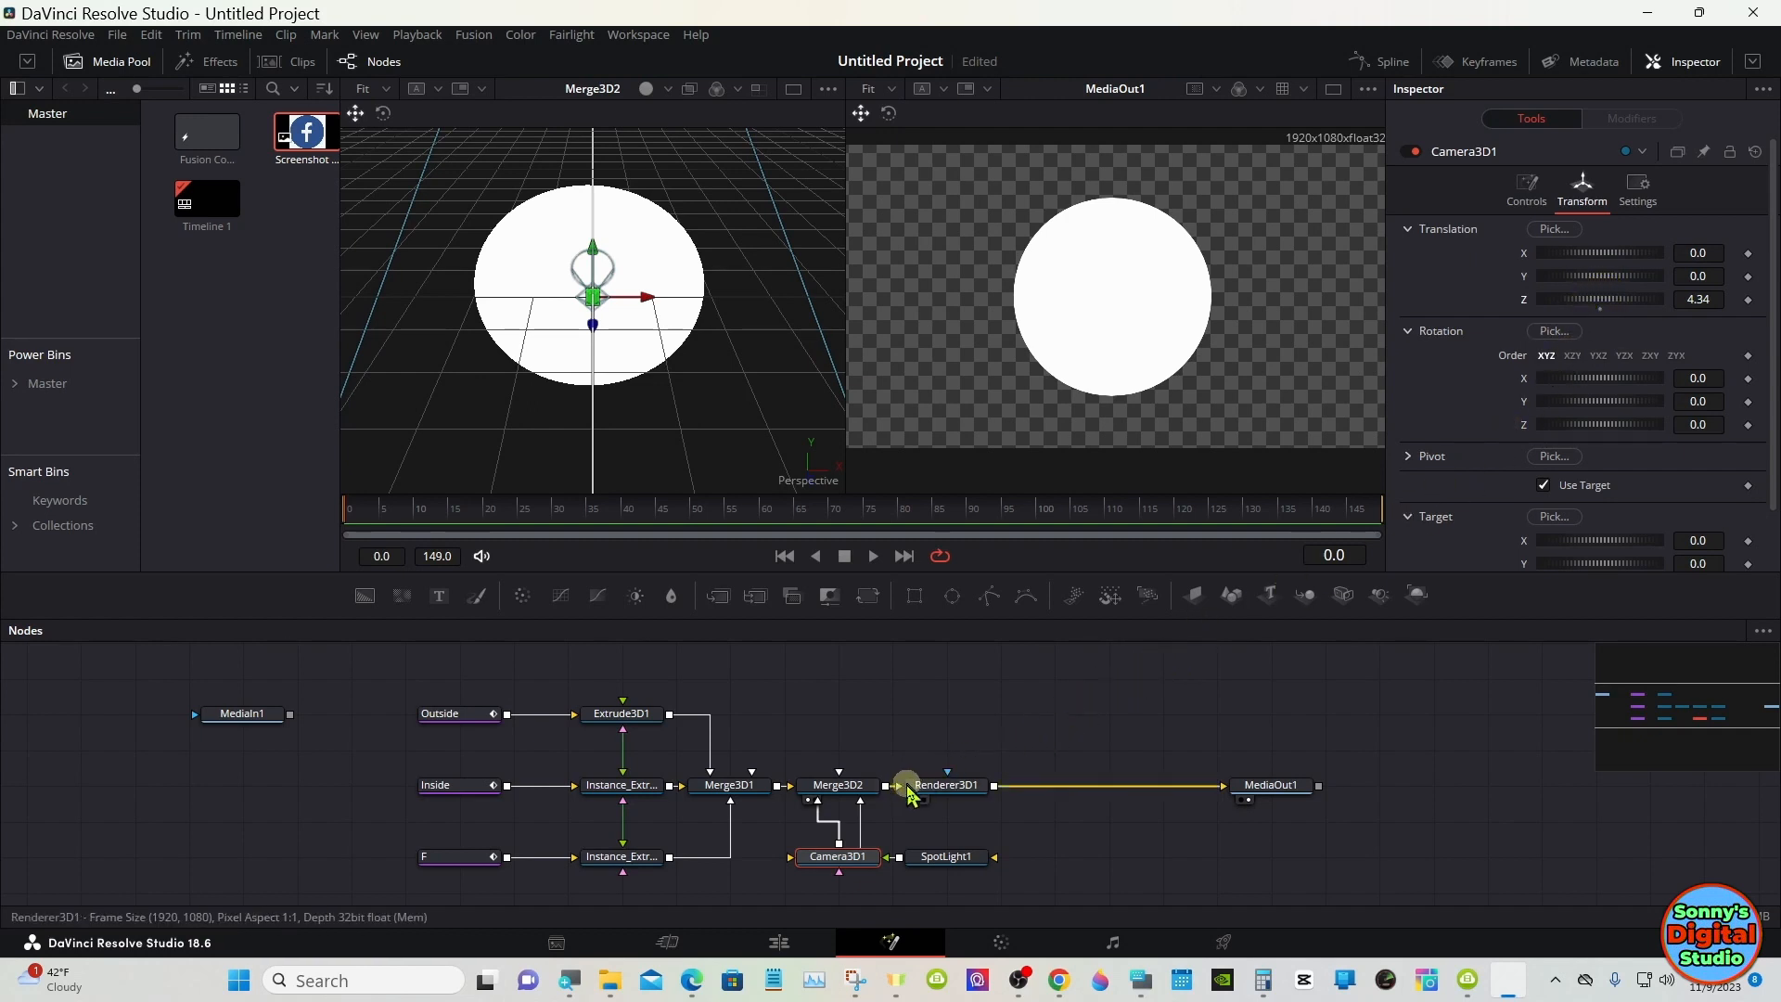
- Enable lighting and shadows on Renderer3D1 and change its renderer type to Hardware Renderer
click(910, 787)
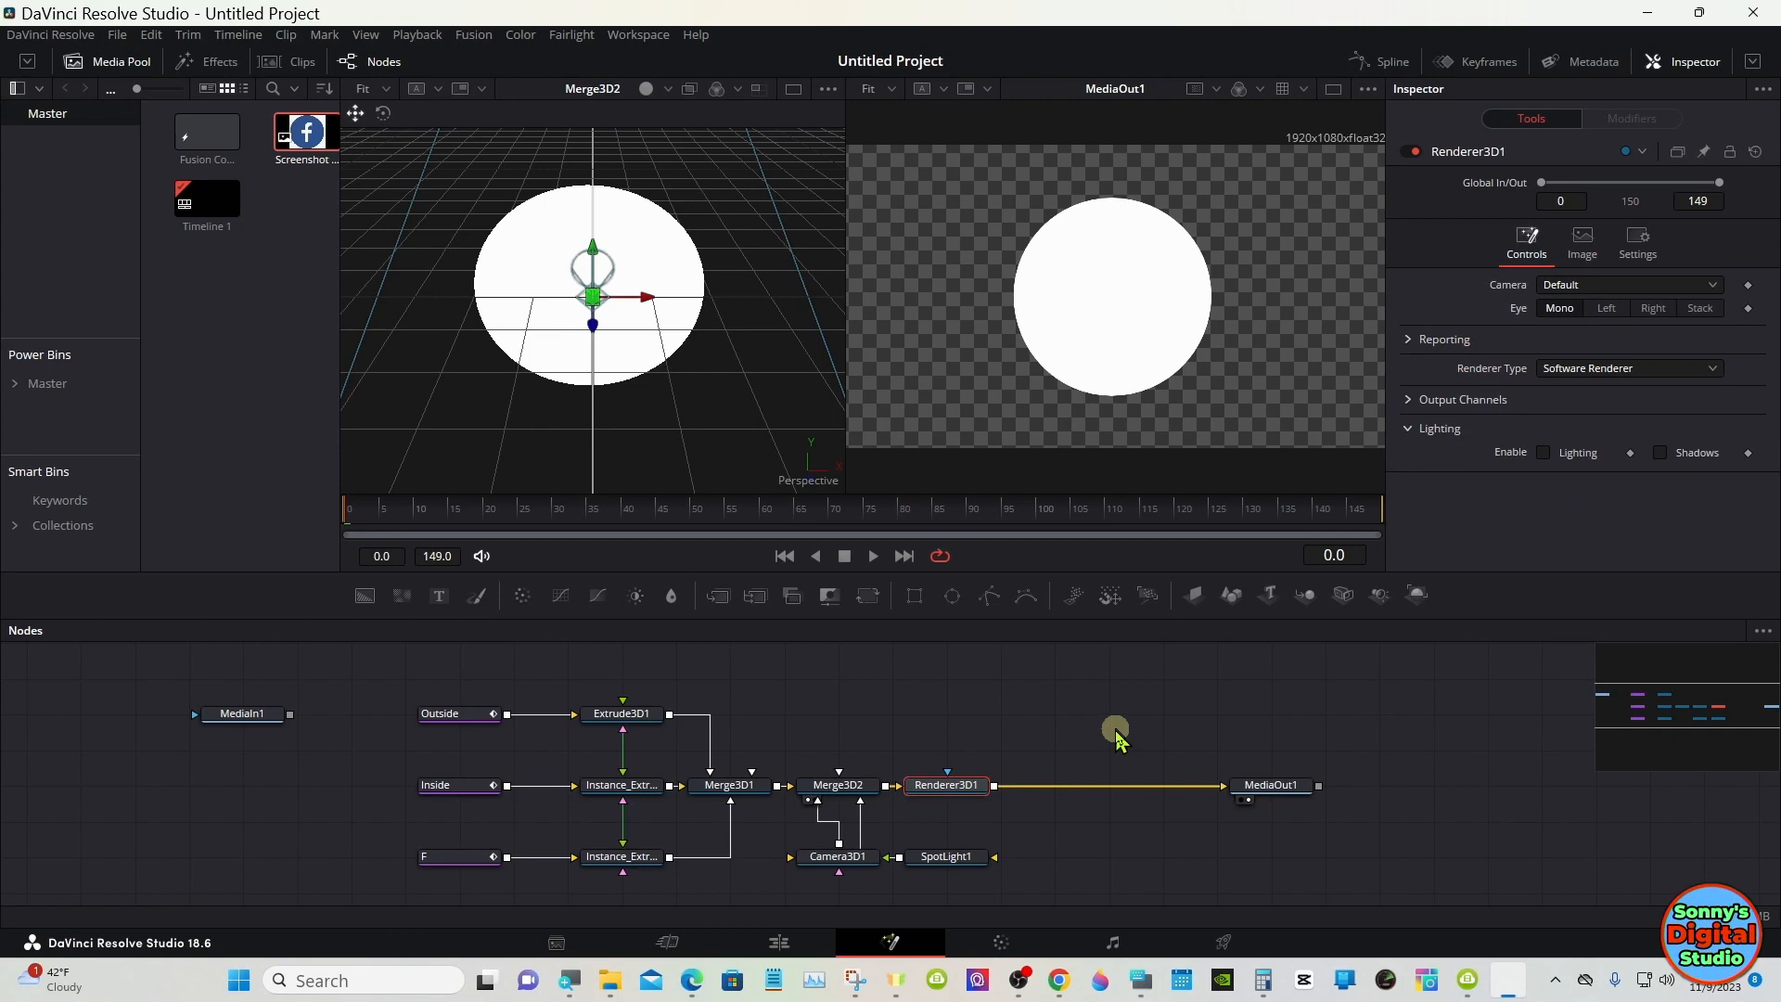
click(1754, 63)
click(1546, 454)
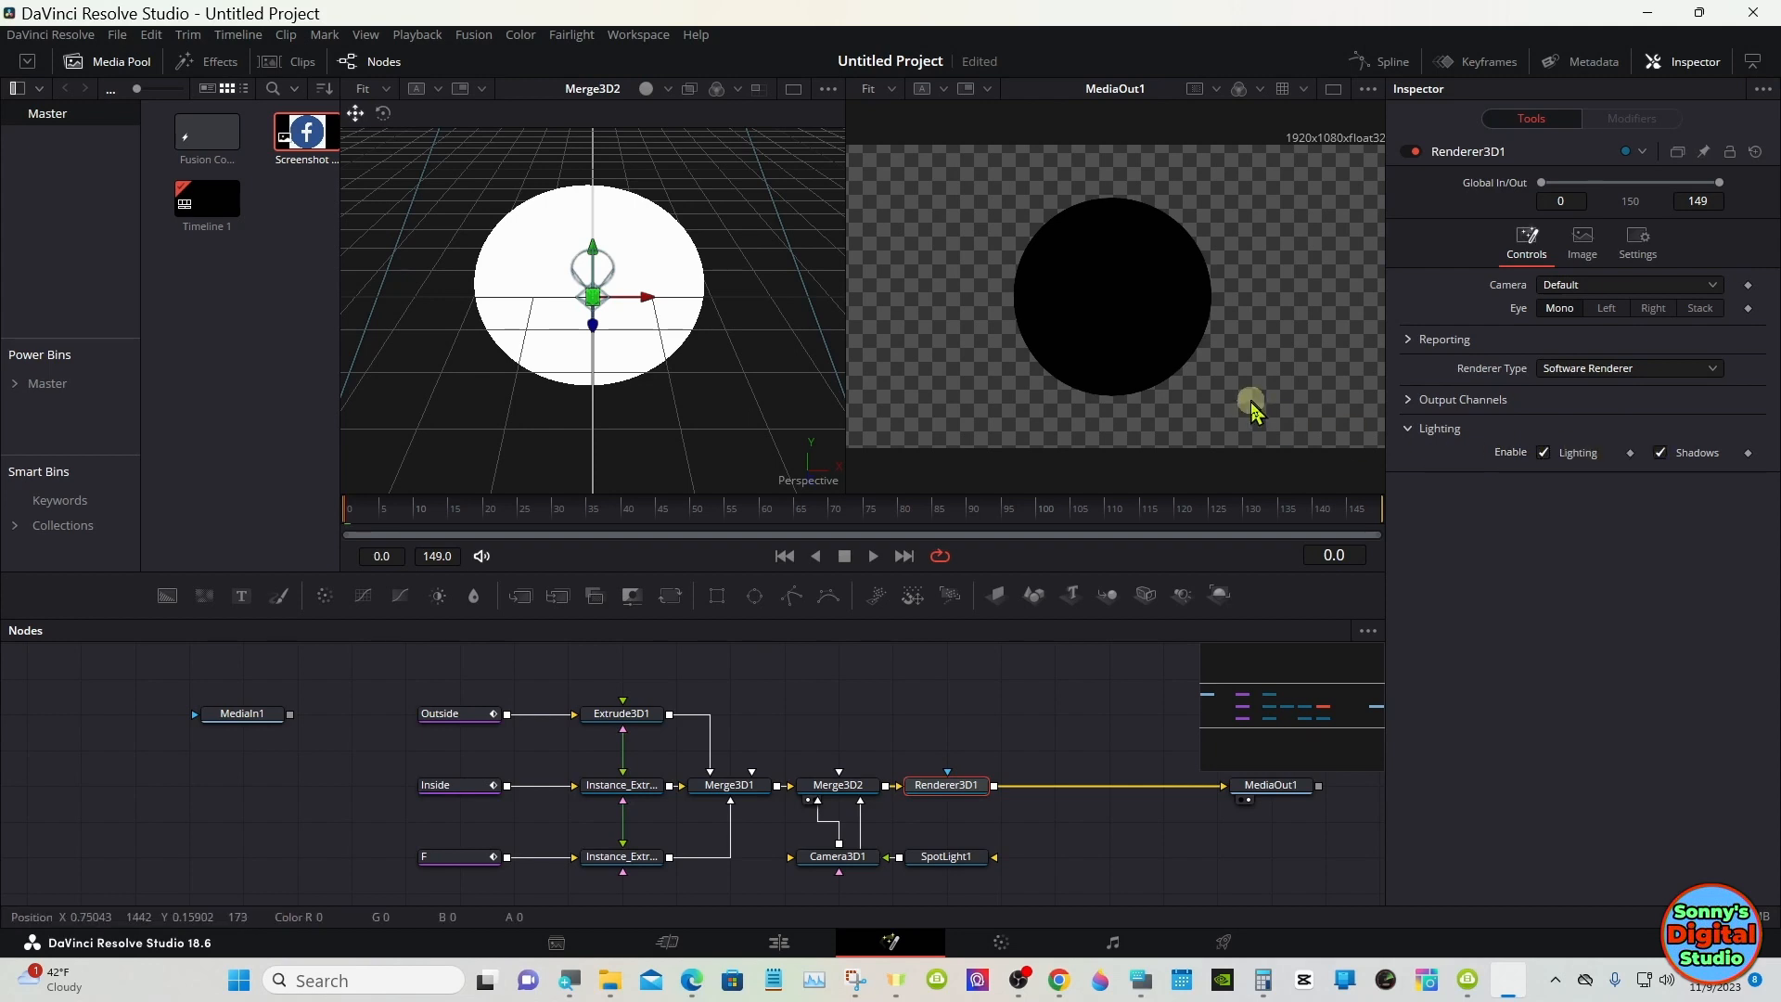
click(1632, 369)
click(1615, 399)
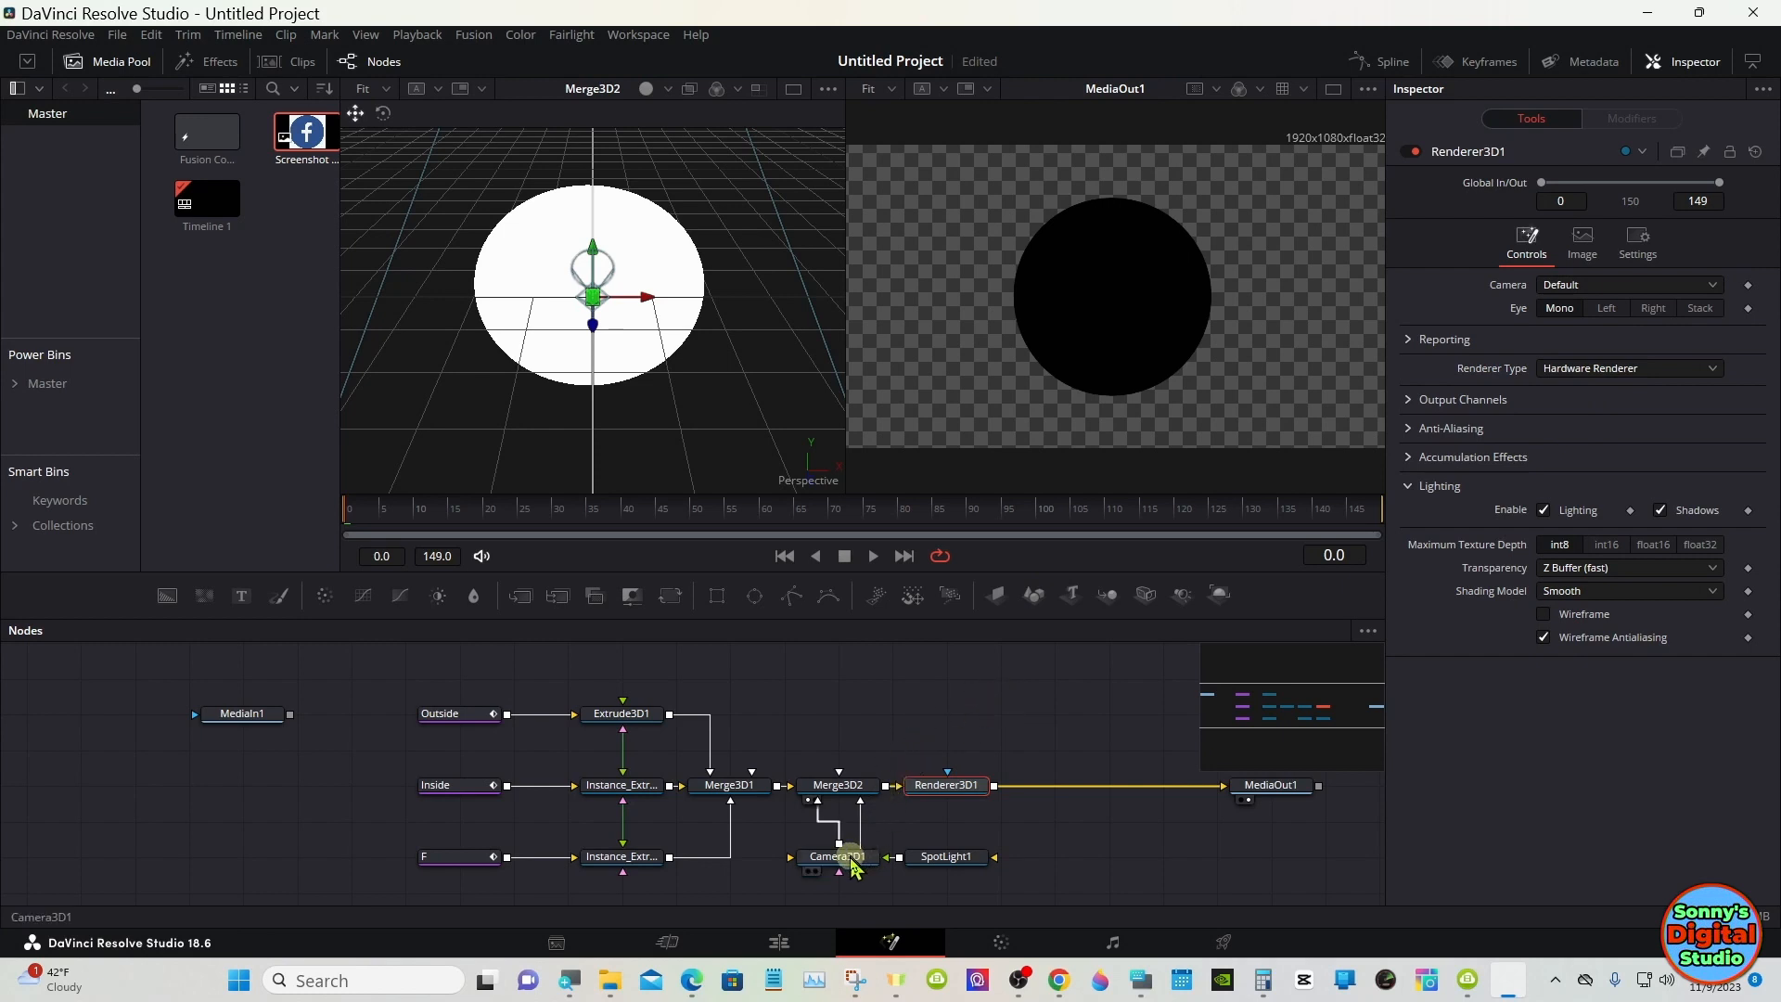
- Turn on Use Target for SpotLight1 and position the light at X 0.812, Y 1.739, Z 3.77
click(950, 858)
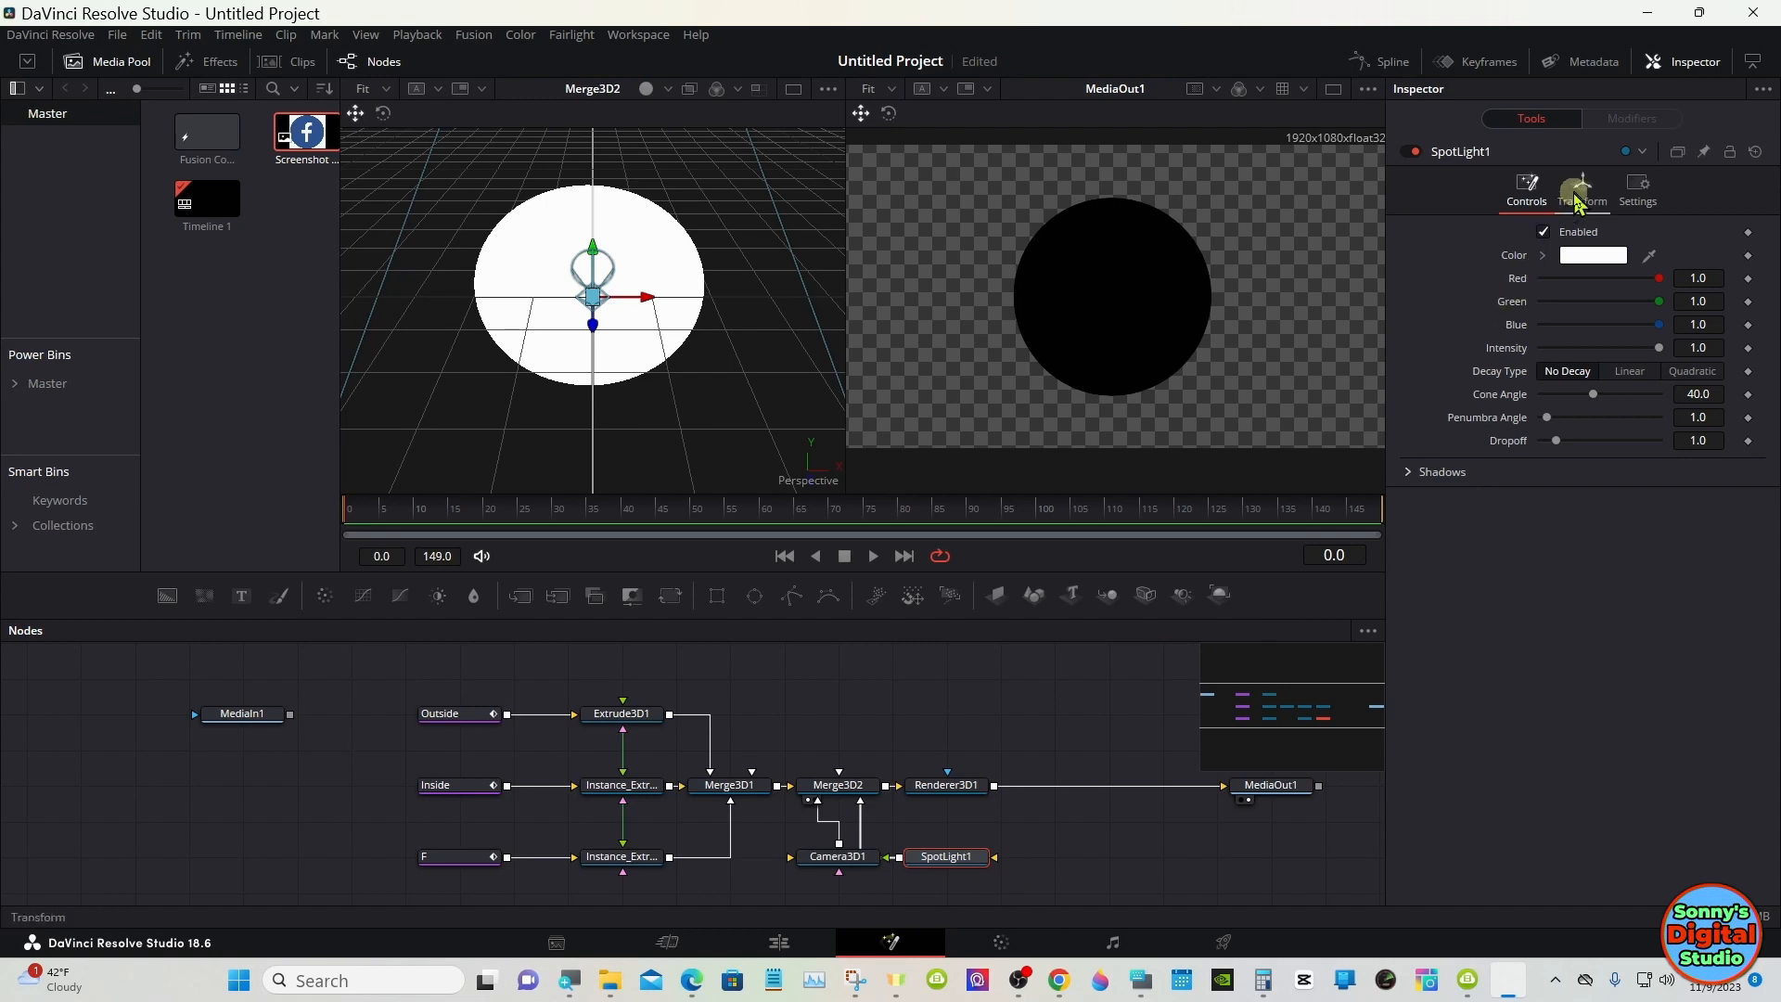
click(1579, 193)
click(1546, 486)
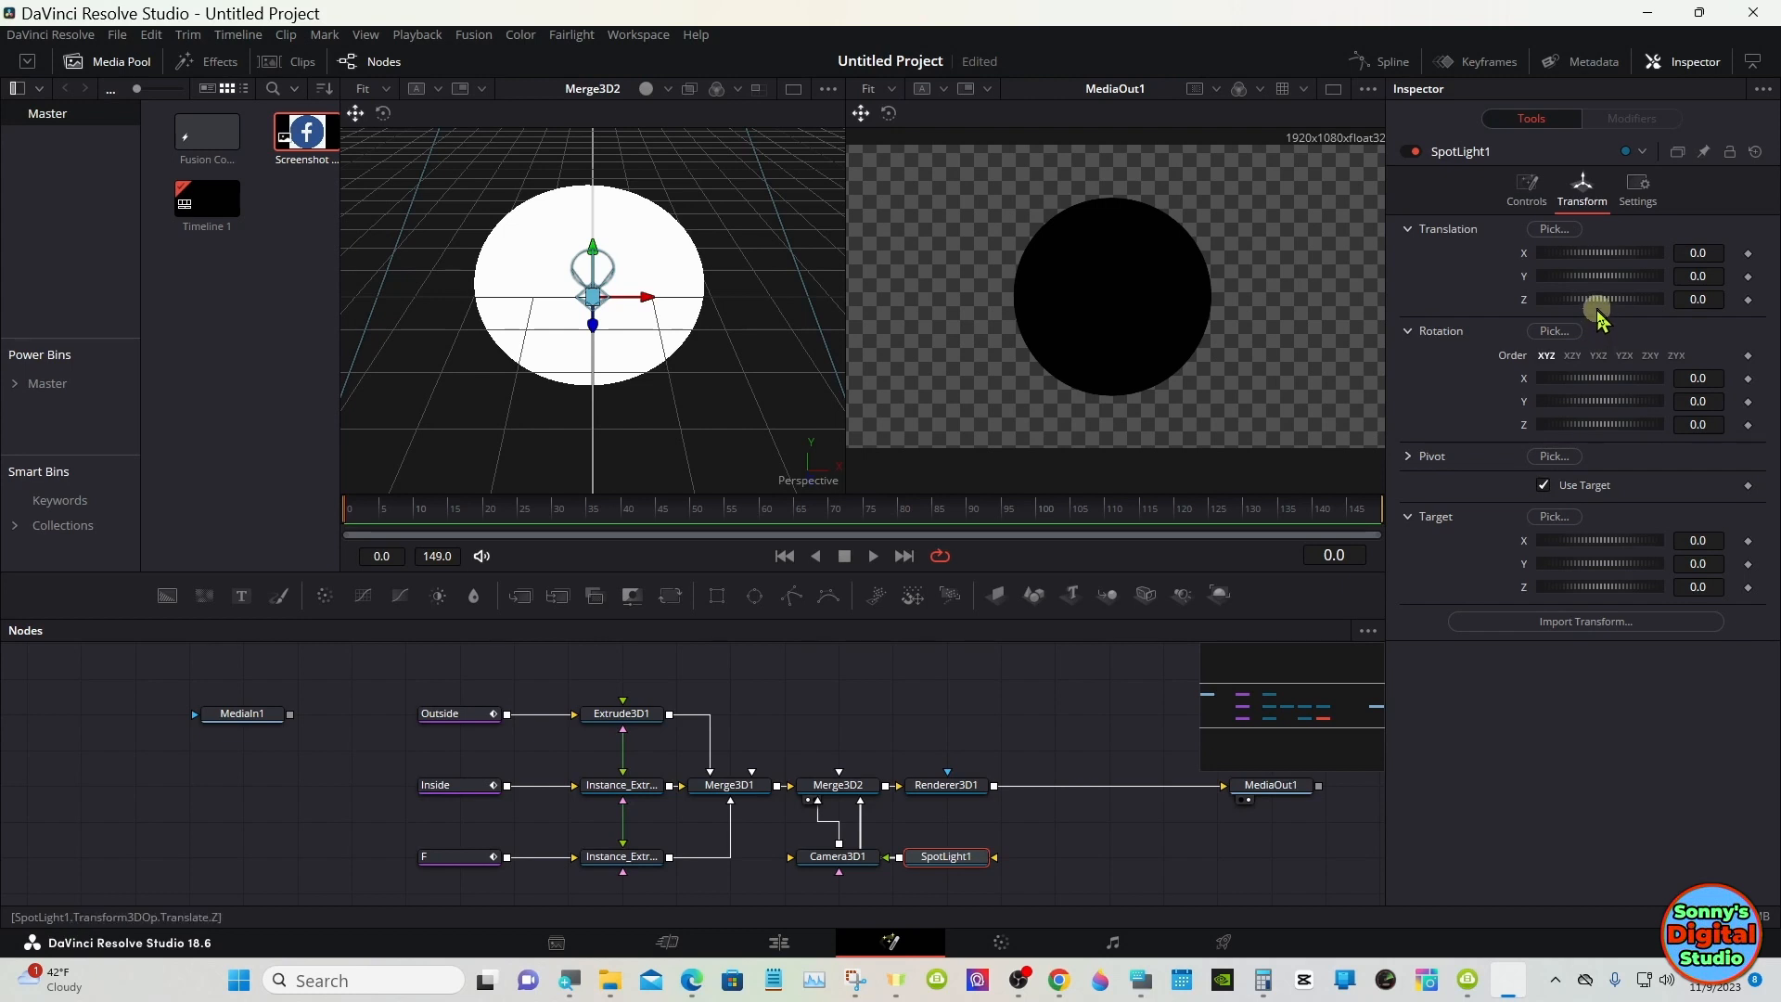
drag(1597, 315, 1606, 309)
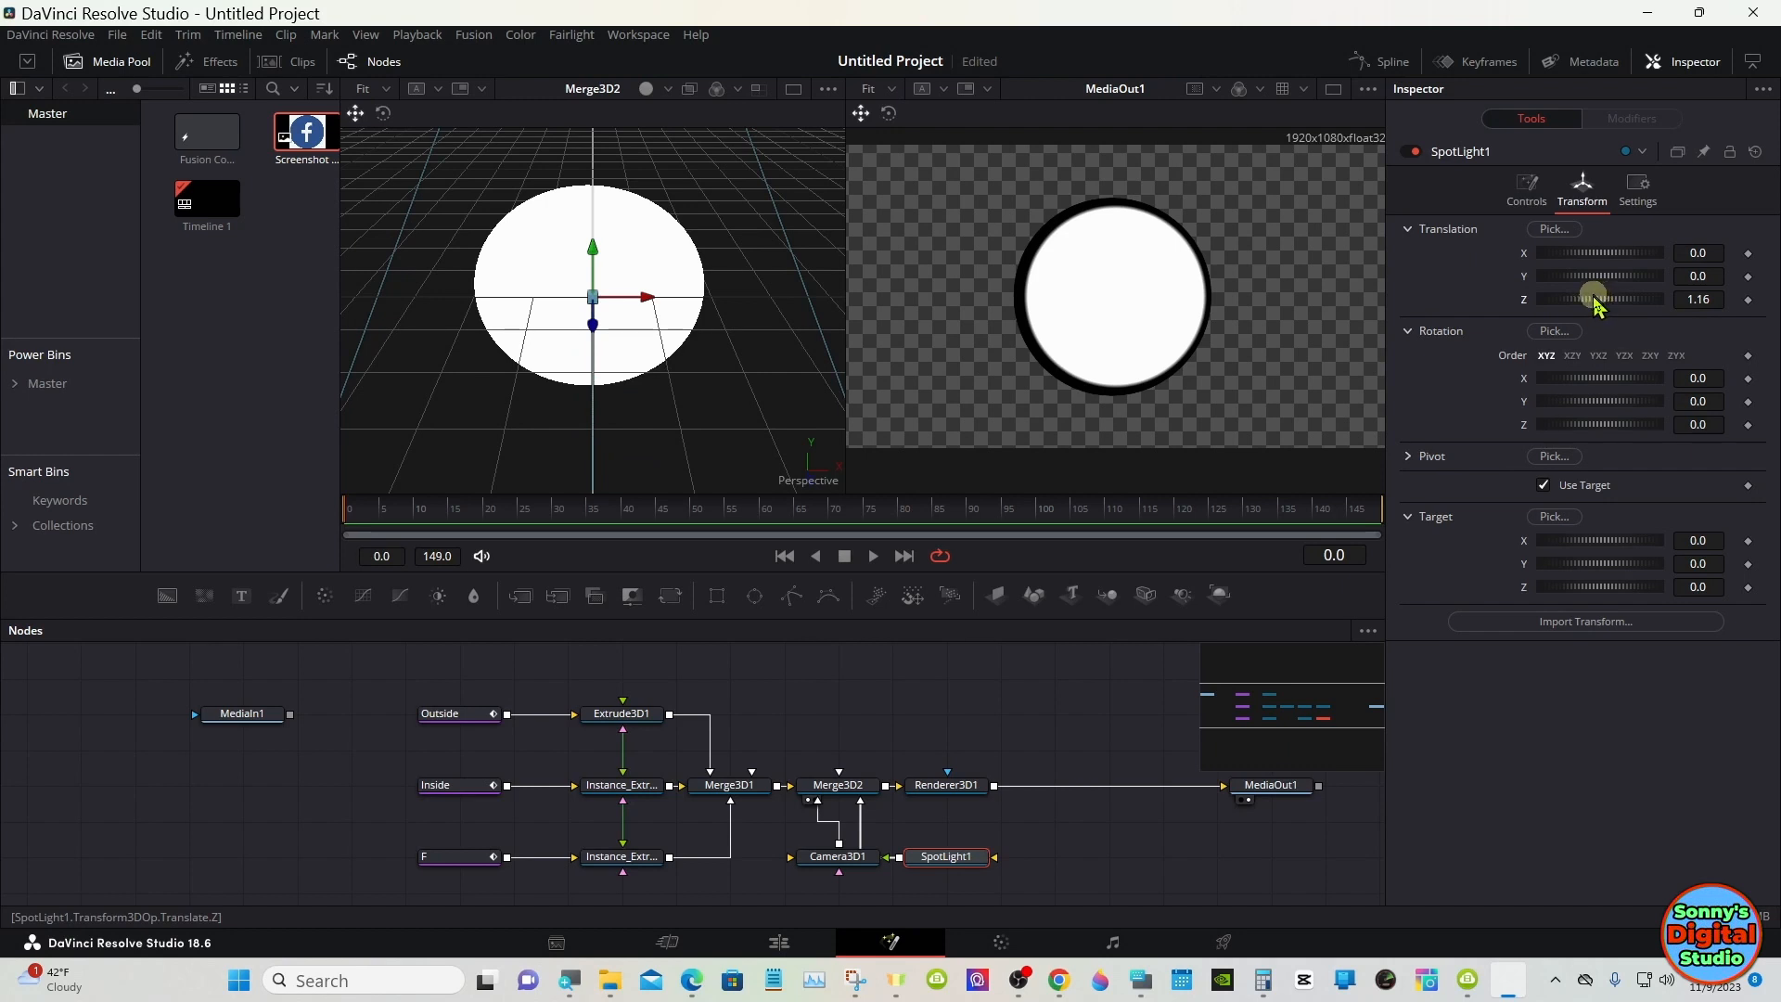
drag(1594, 303, 1598, 305)
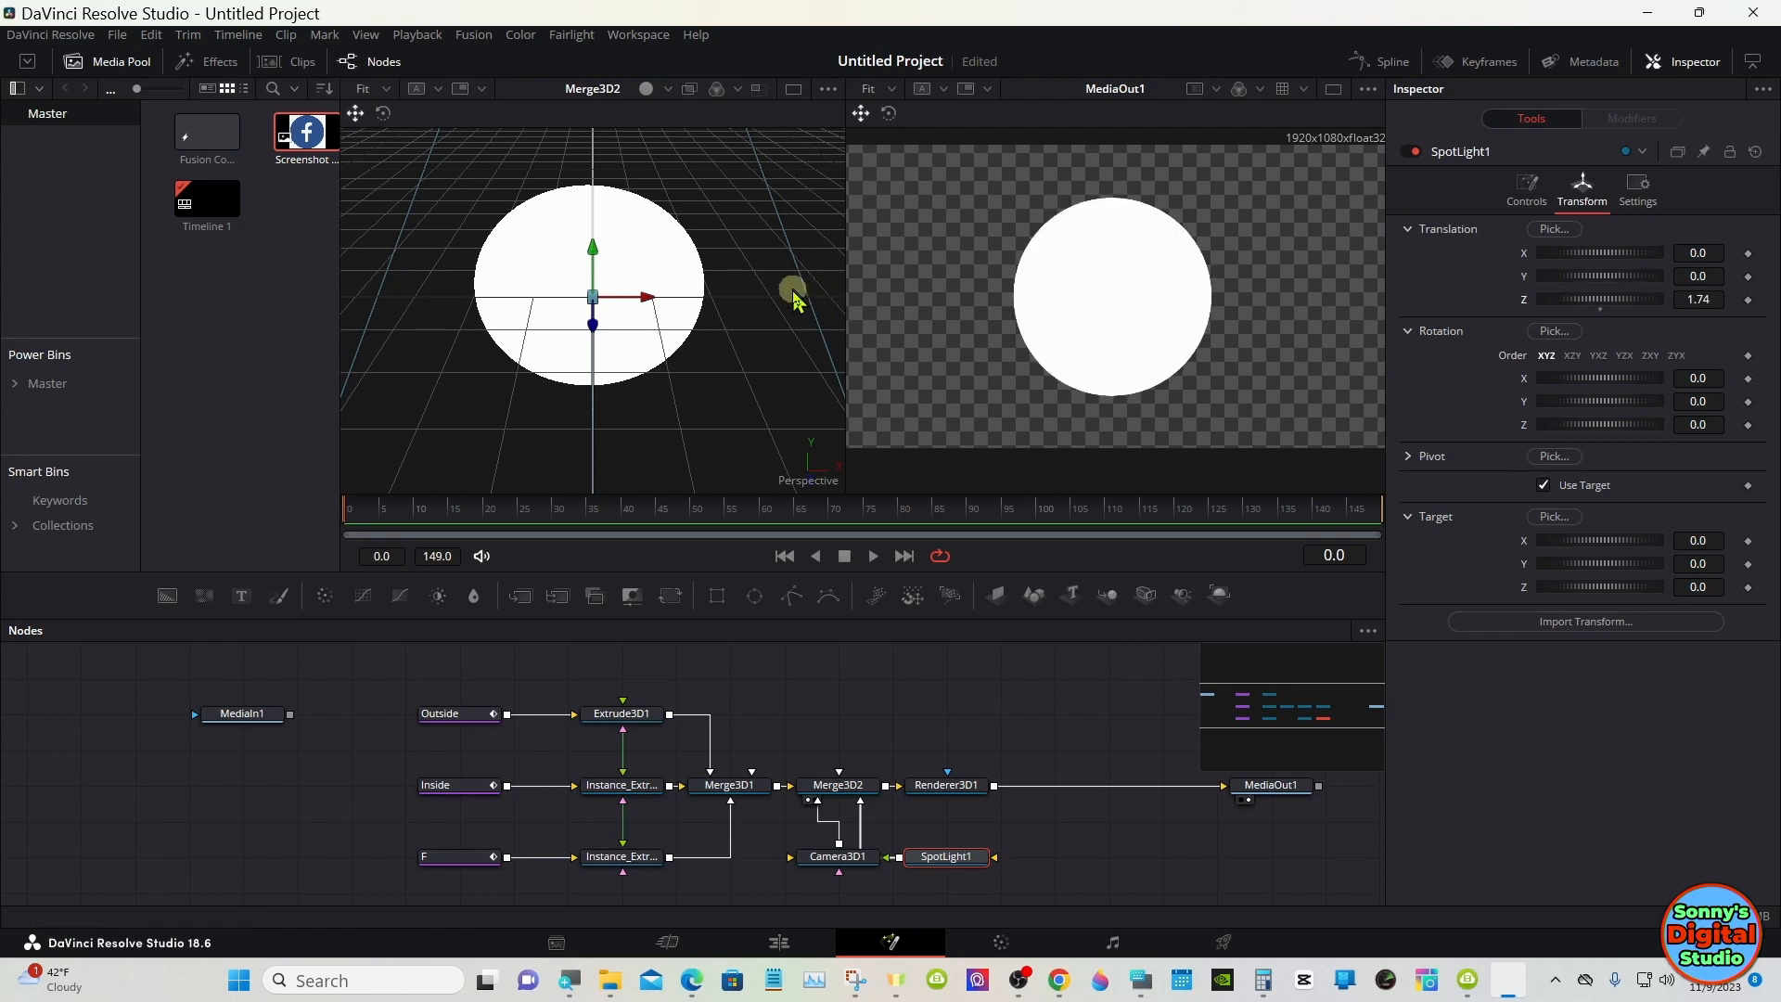
right_click(761, 290)
mouse_move(842, 306)
click(961, 304)
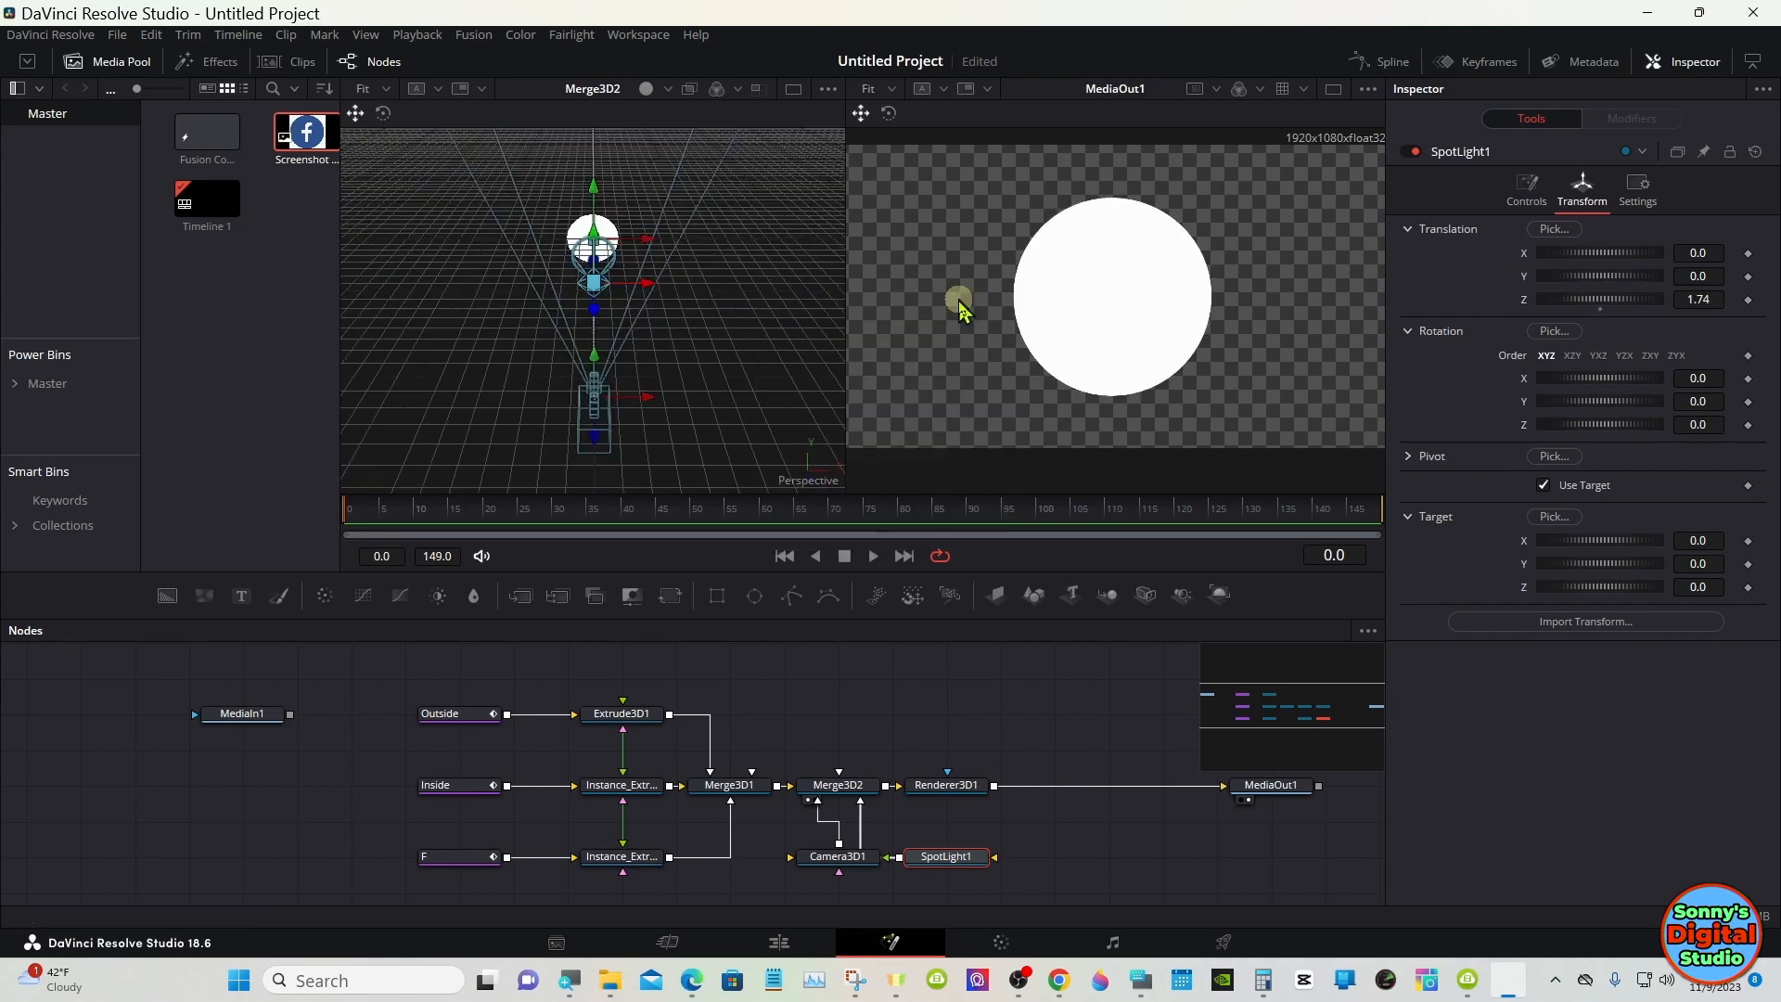
drag(1595, 299, 1617, 309)
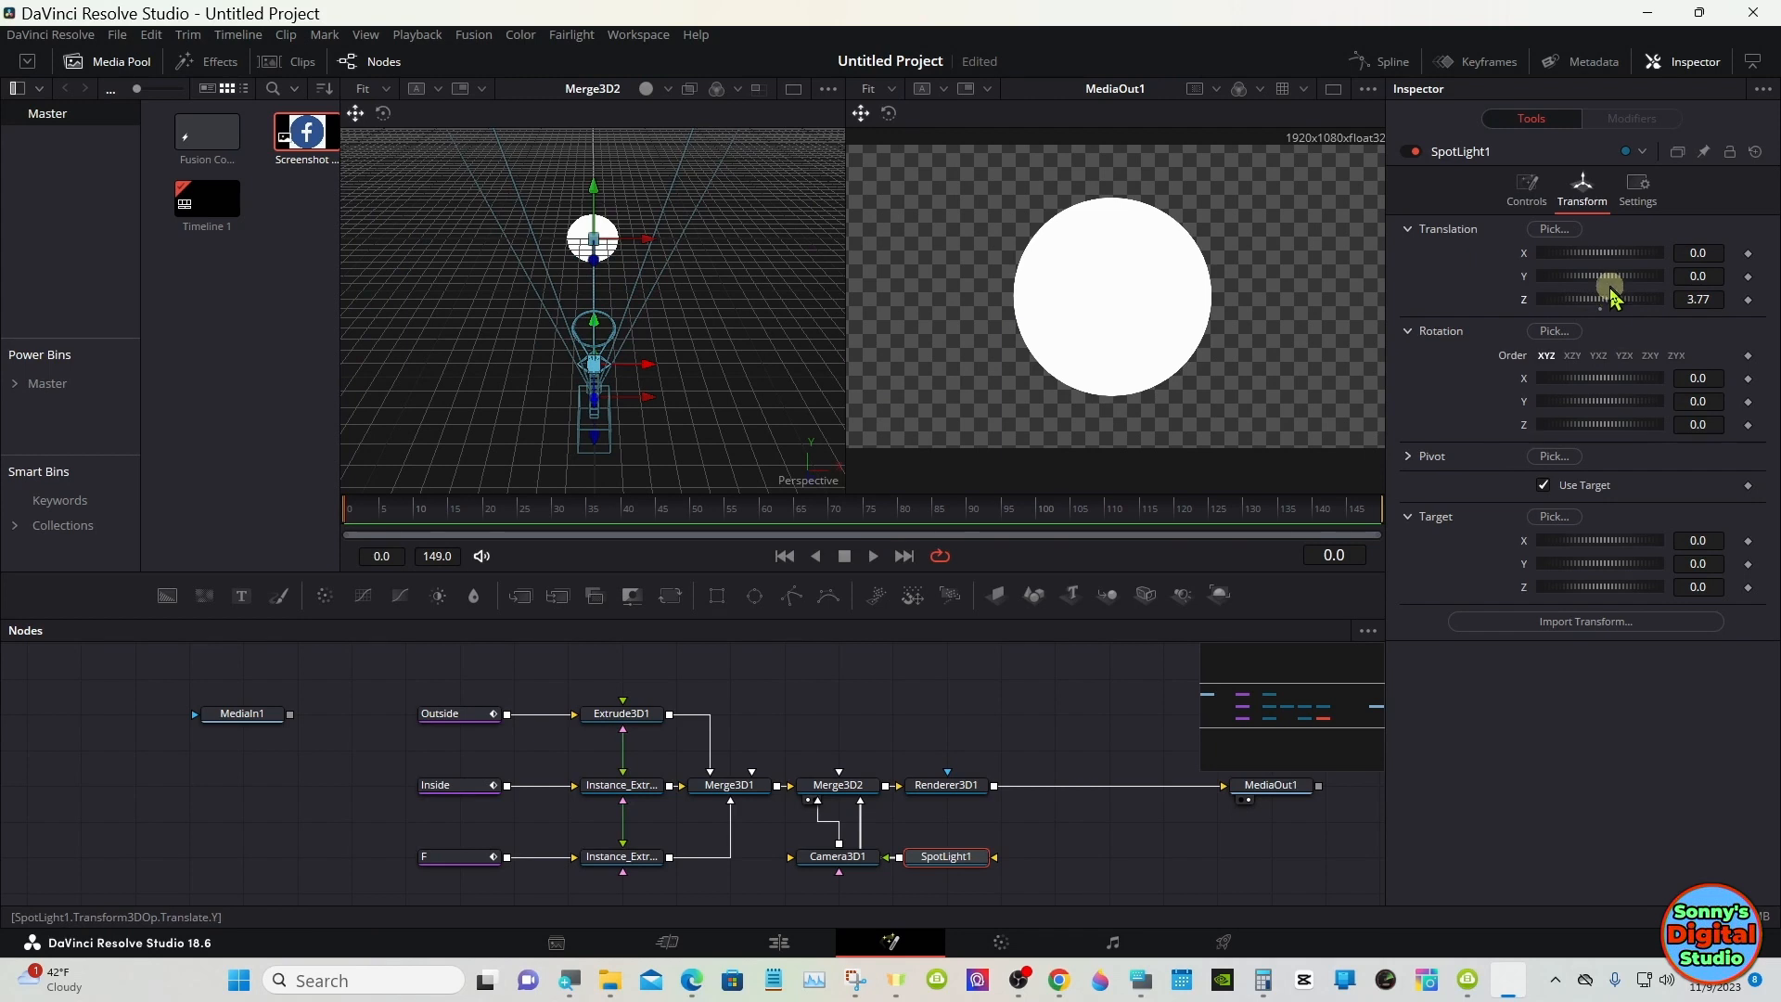
mouse_move(1603, 276)
mouse_down()
mouse_move(1658, 277)
mouse_move(1588, 258)
mouse_move(1619, 281)
mouse_up()
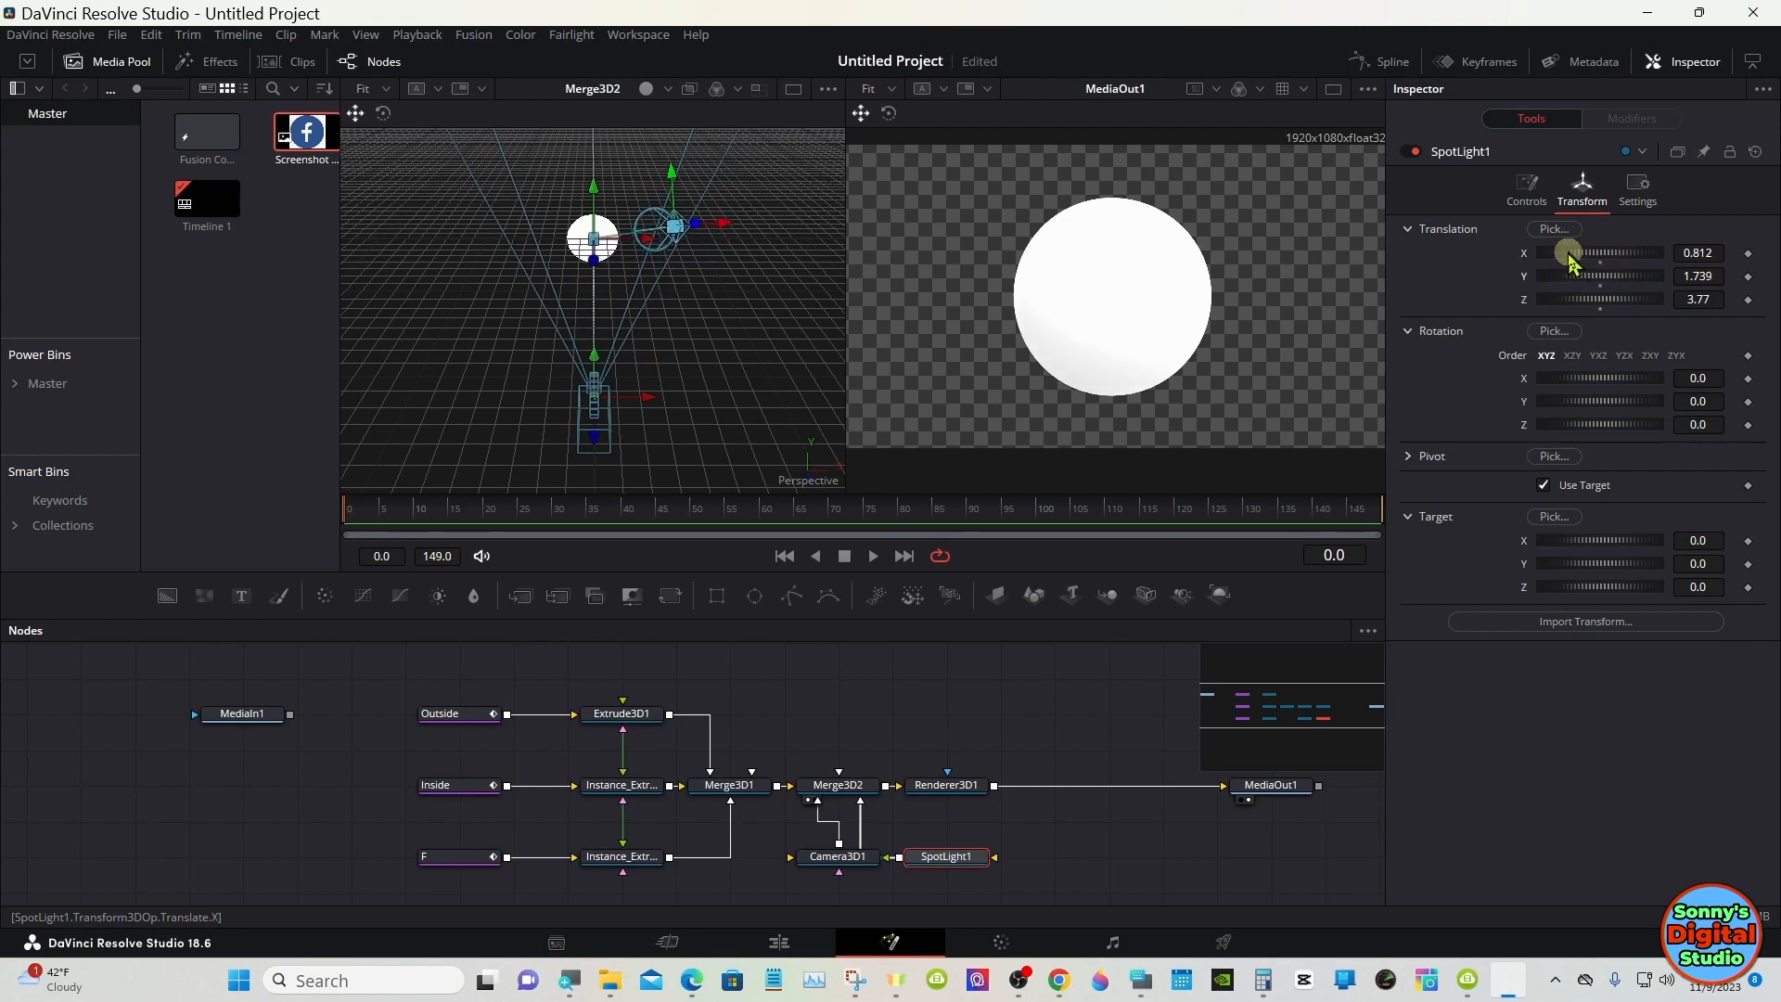
- Widen SpotLight1's cone angle to 90, keeping its intensity at 1.0
click(1532, 193)
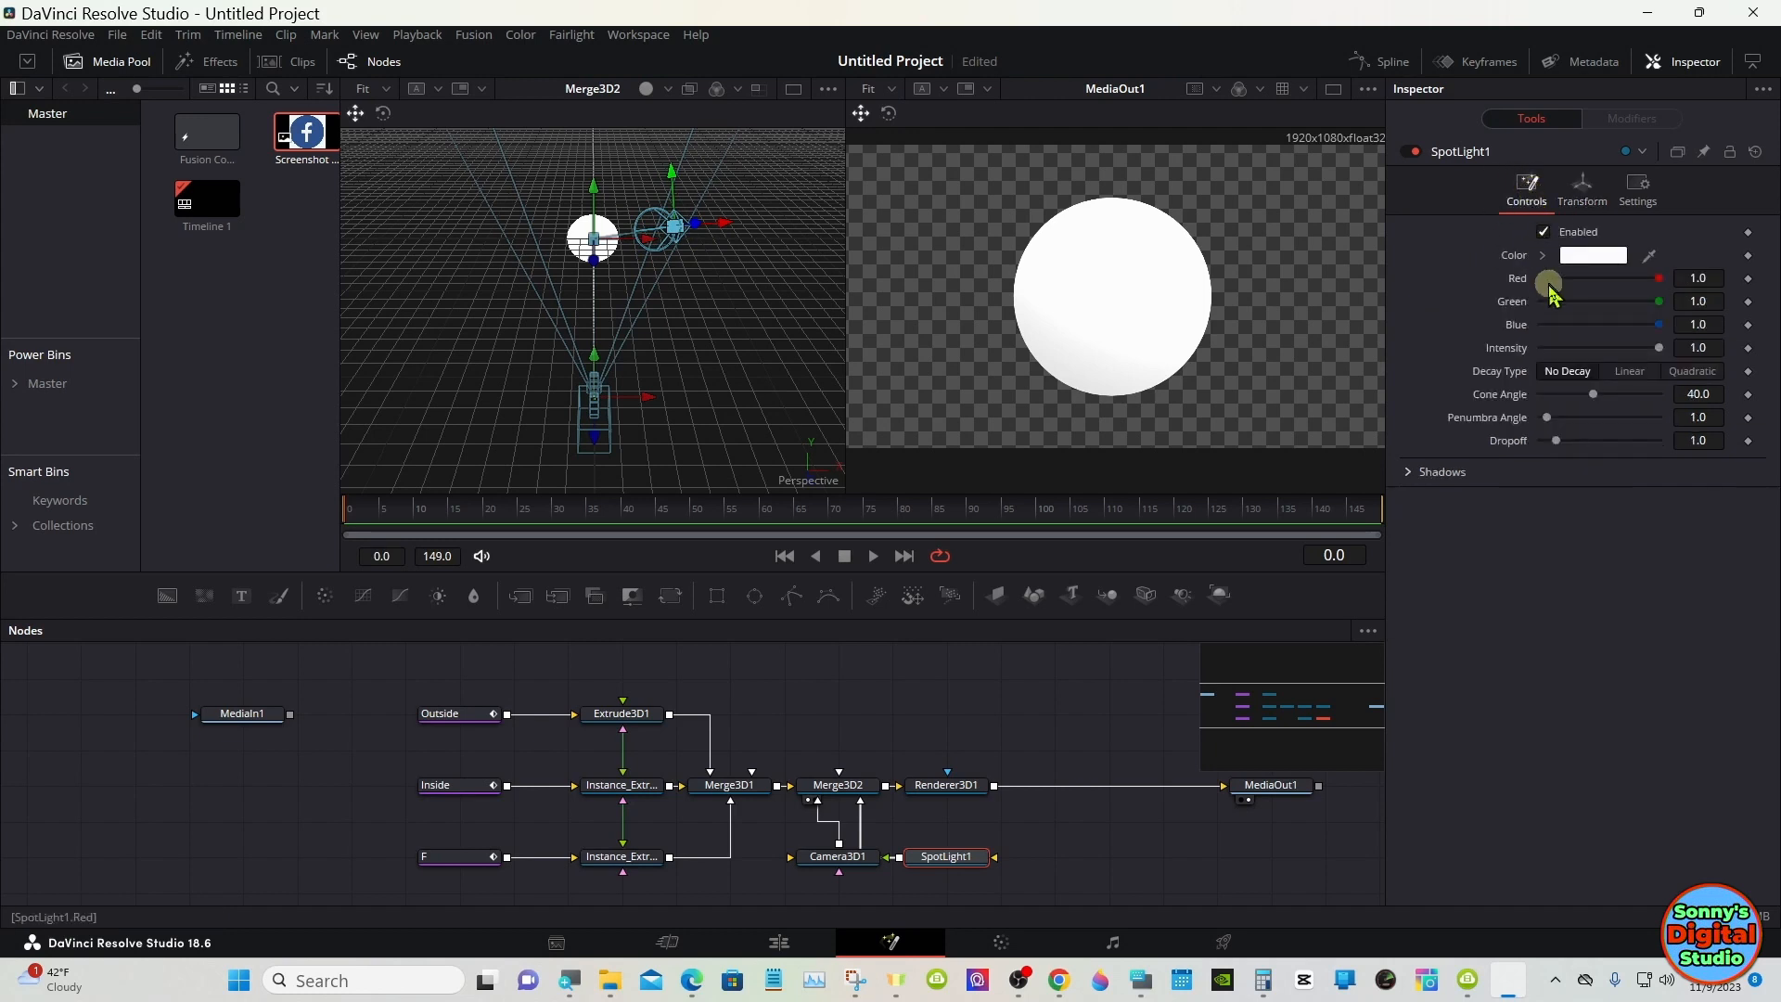
drag(1609, 397, 1690, 397)
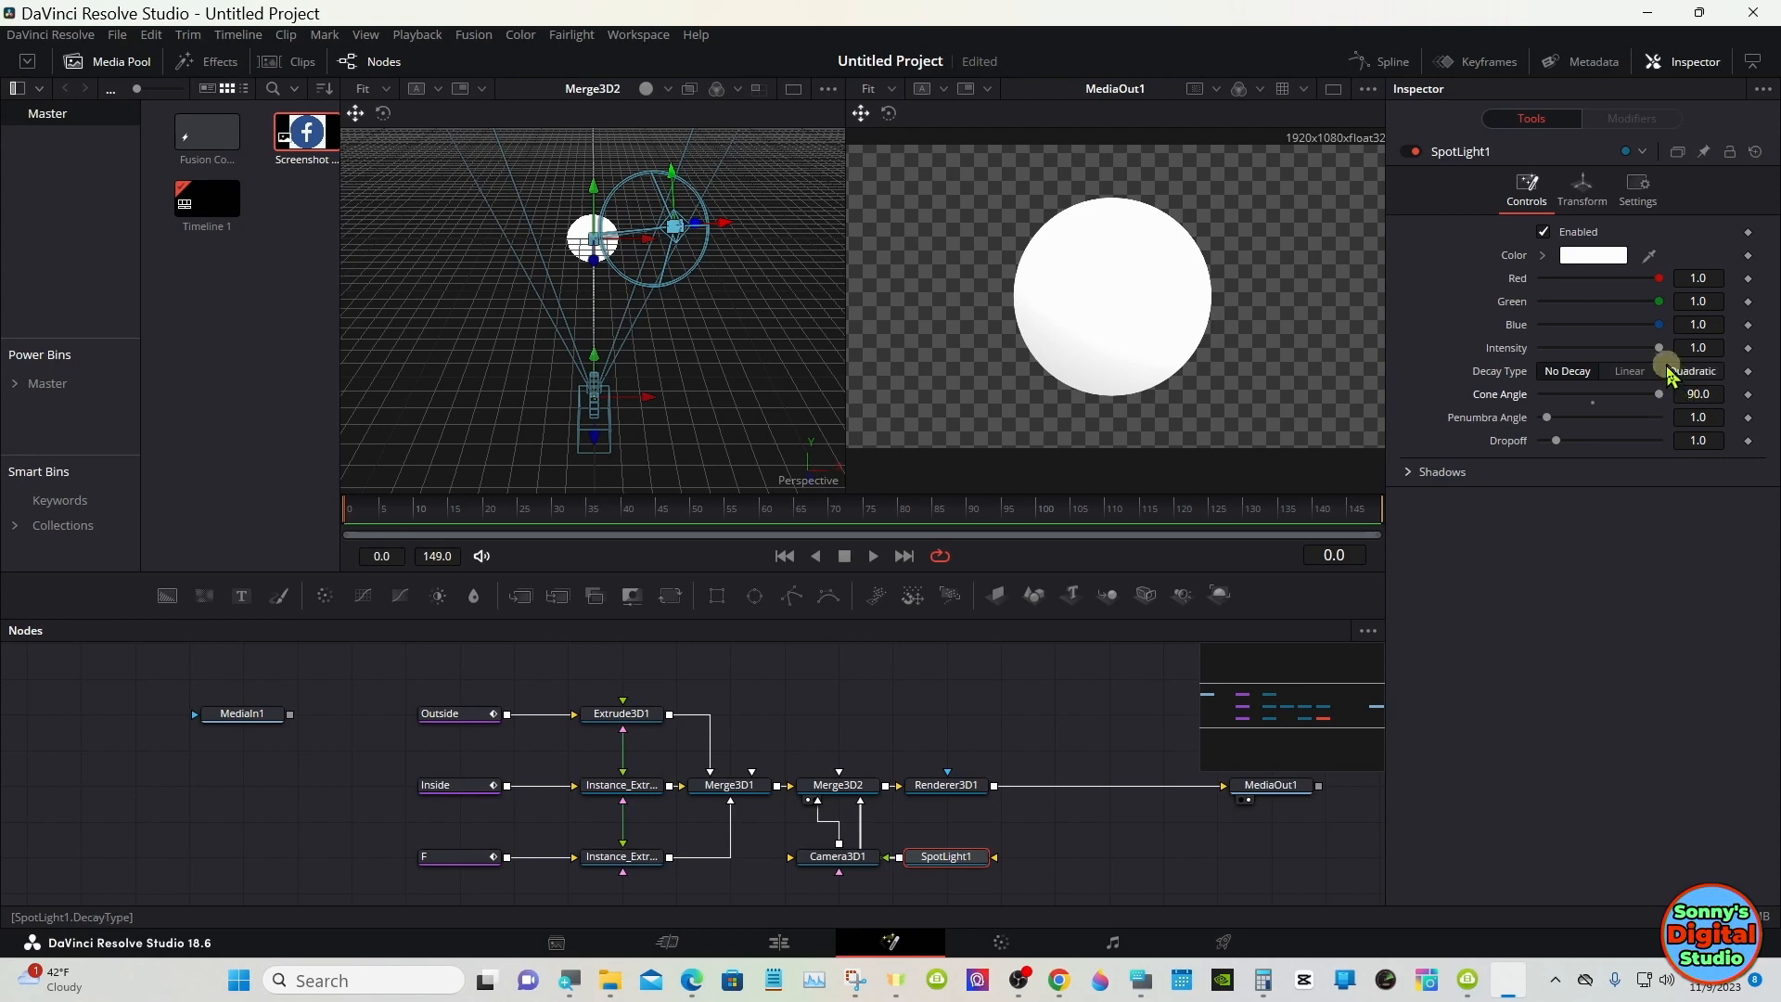
mouse_move(1660, 348)
mouse_down()
mouse_move(1609, 349)
mouse_move(1661, 350)
mouse_up()
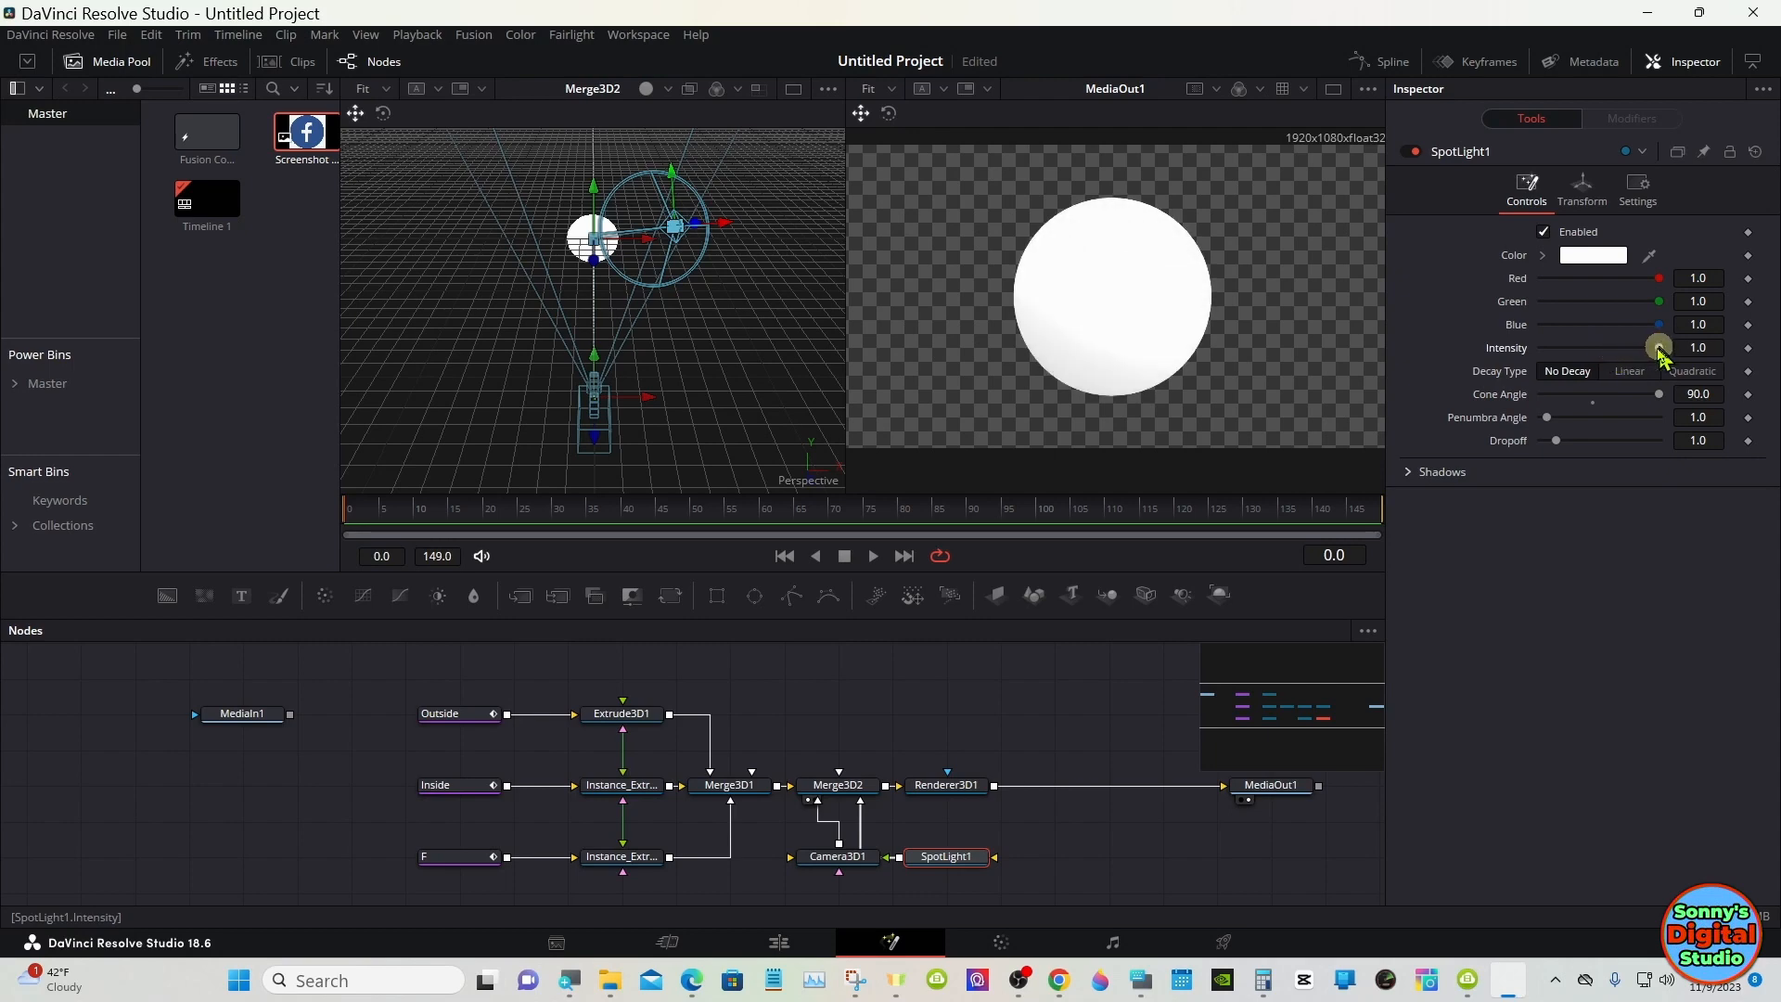
- Enlarge the node area, frame the Extrude3D1 disc in the 3D viewer and view it edge-on
drag(946, 615, 943, 547)
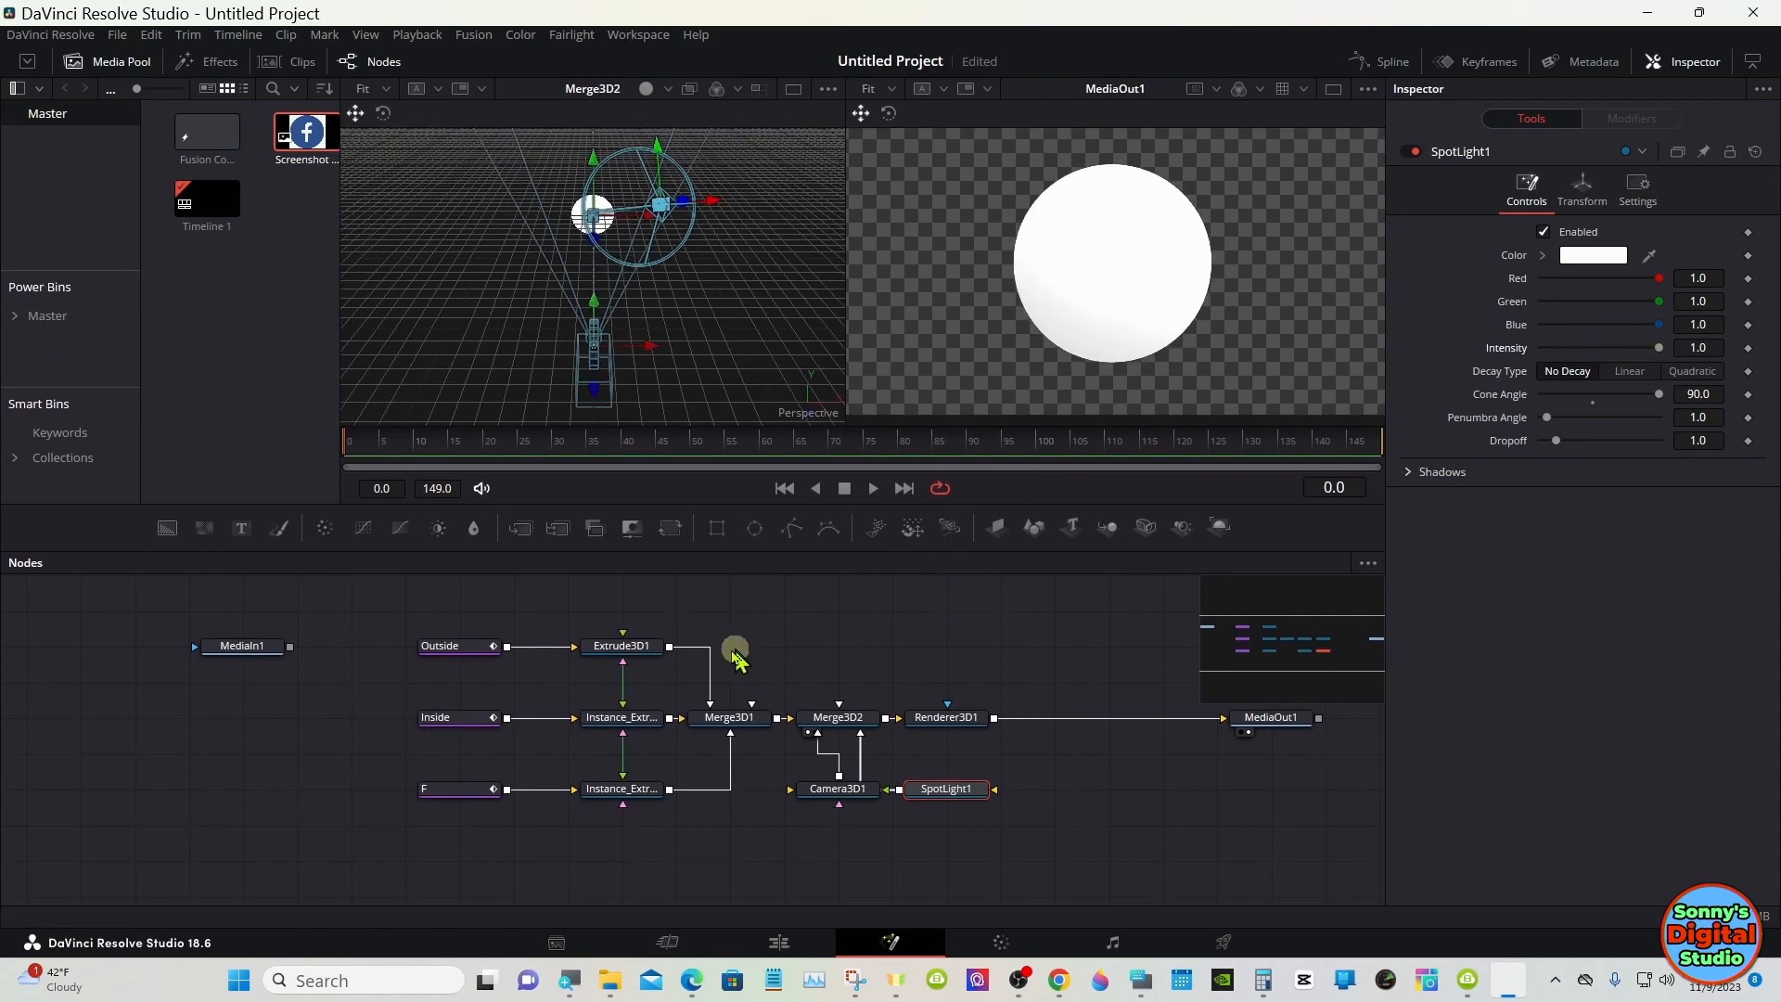
click(621, 646)
right_click(657, 276)
click(882, 299)
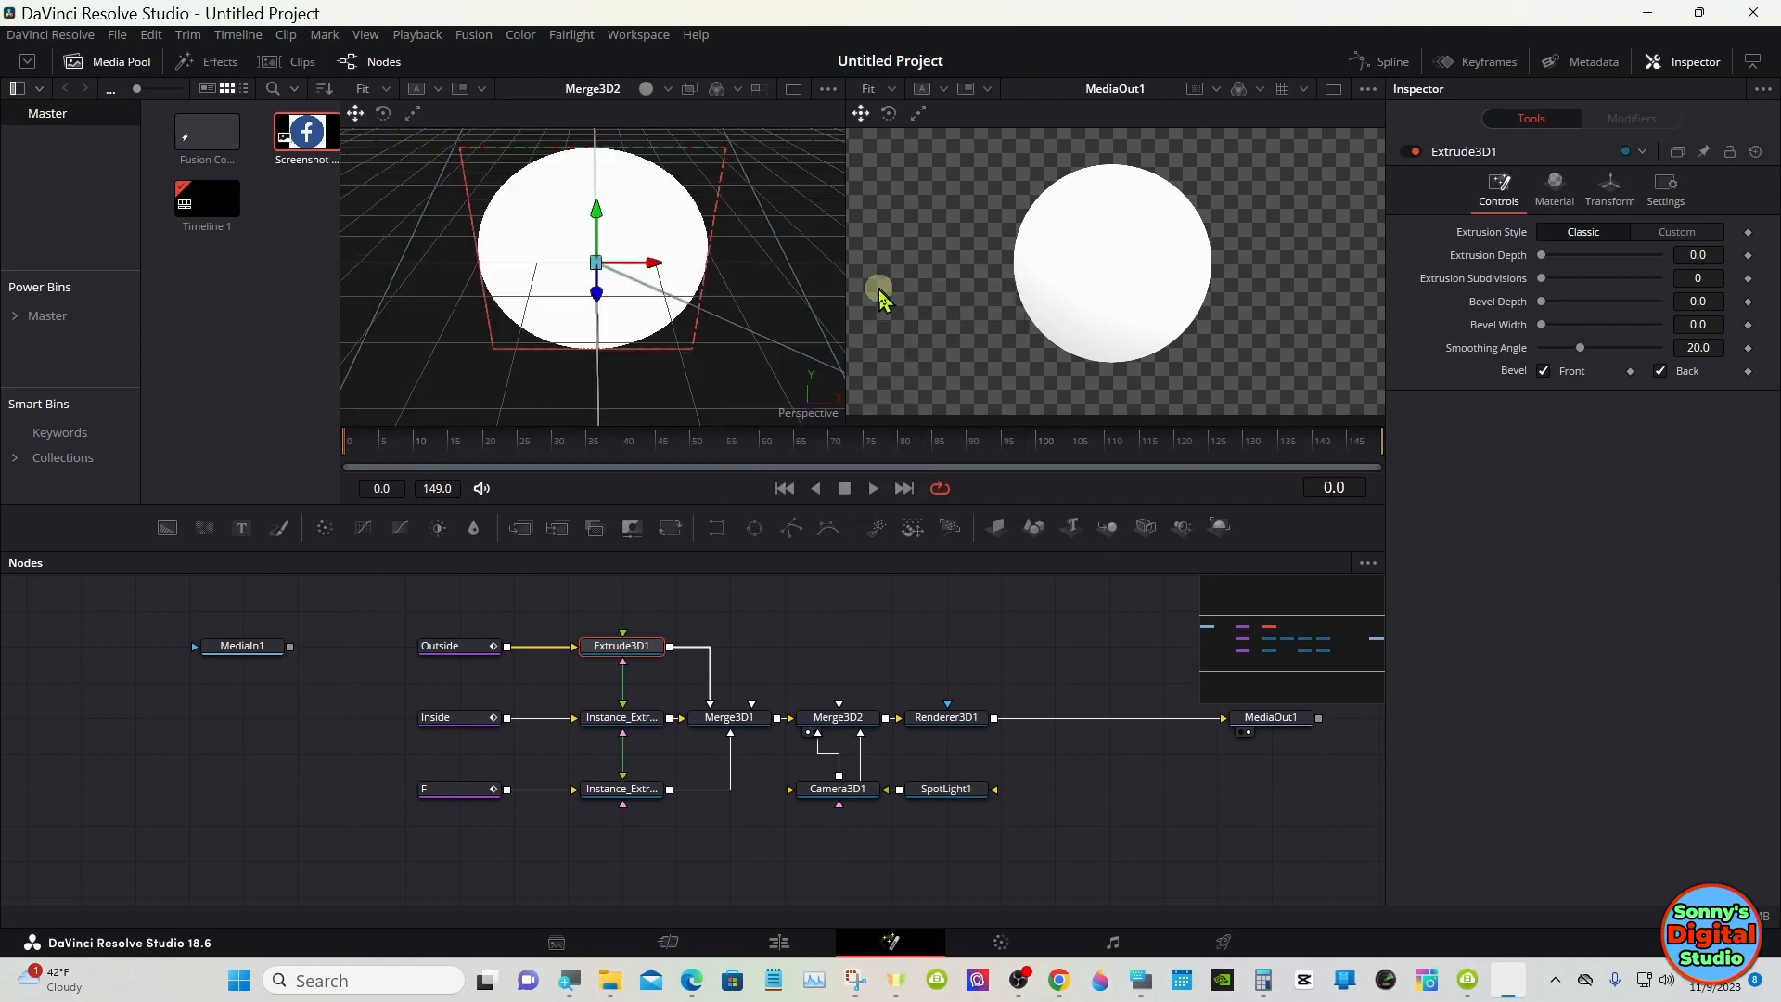
click(956, 598)
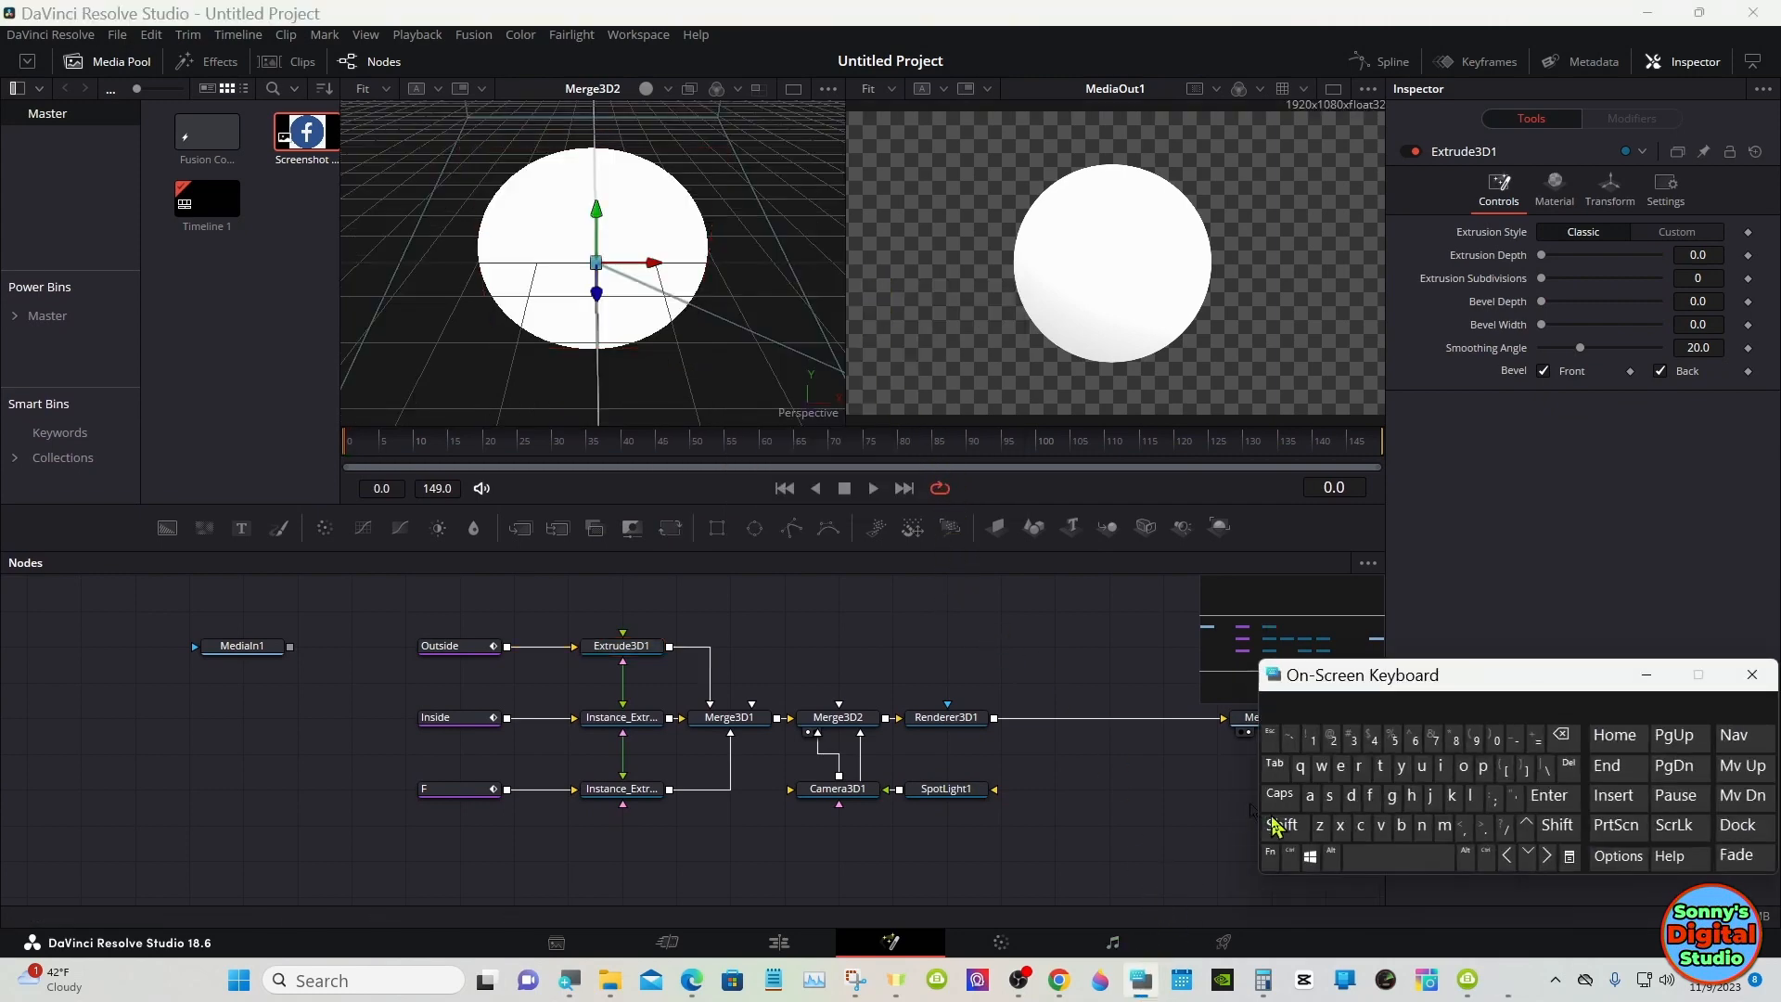
key(shift)
drag(768, 369, 375, 359)
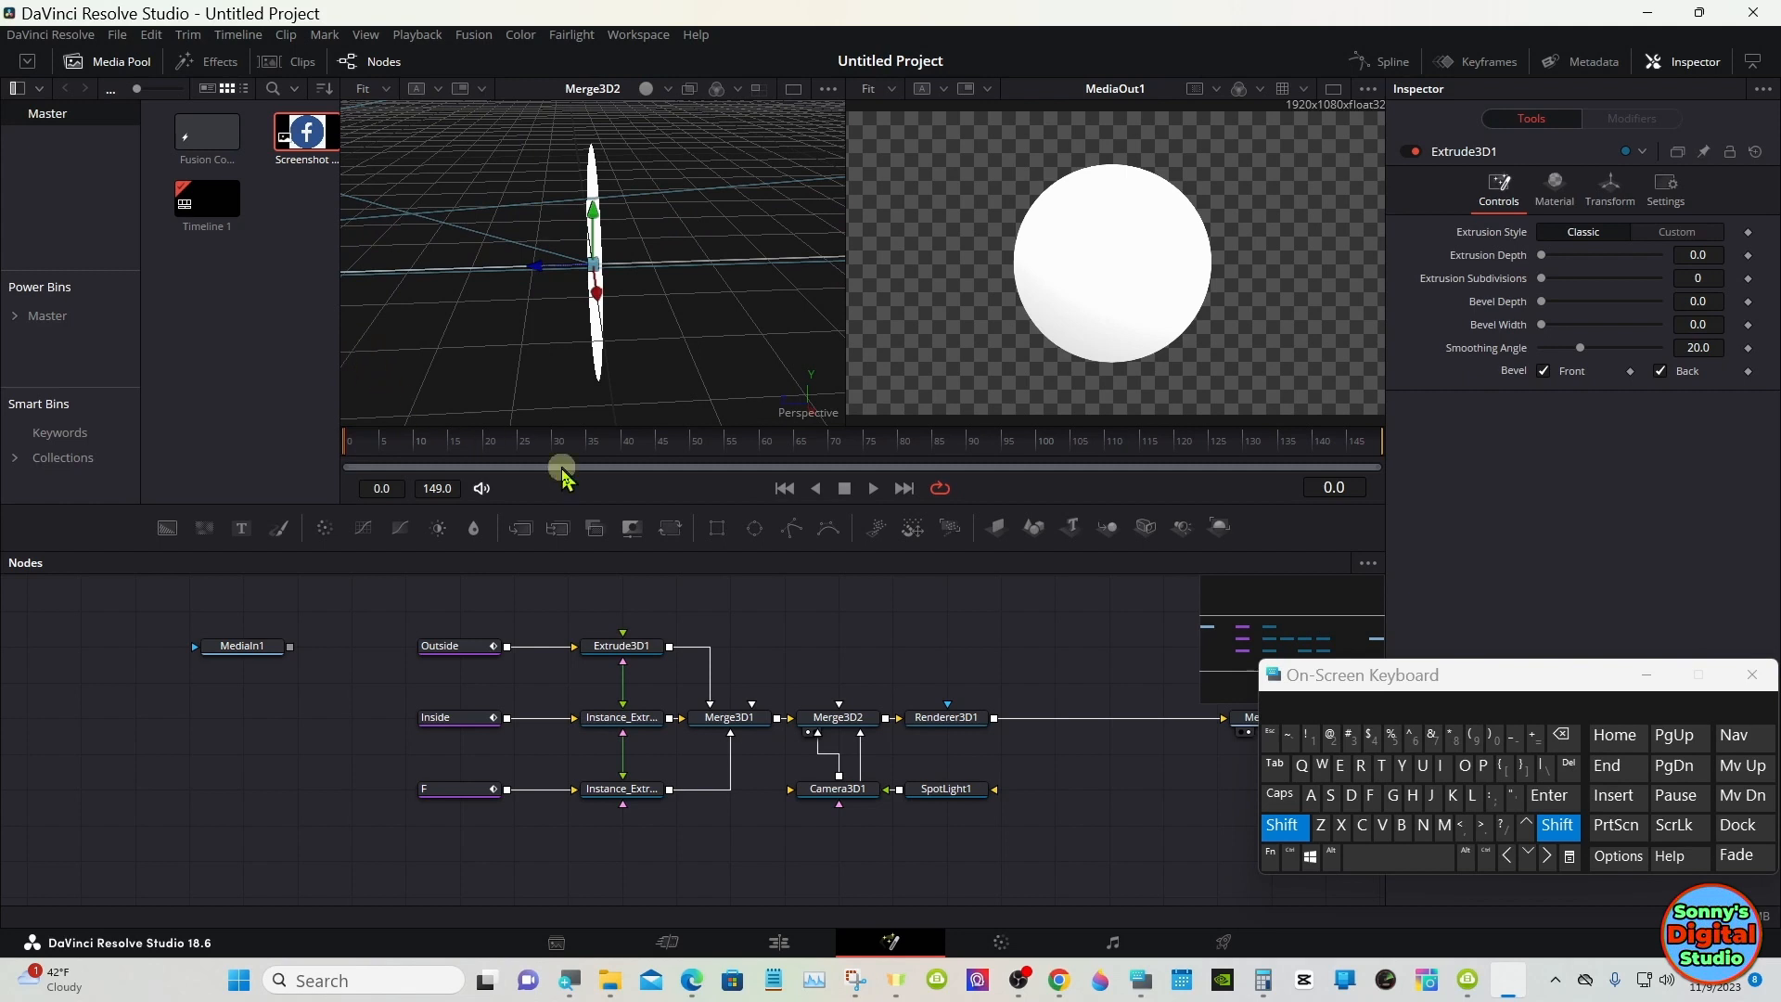
click(1282, 827)
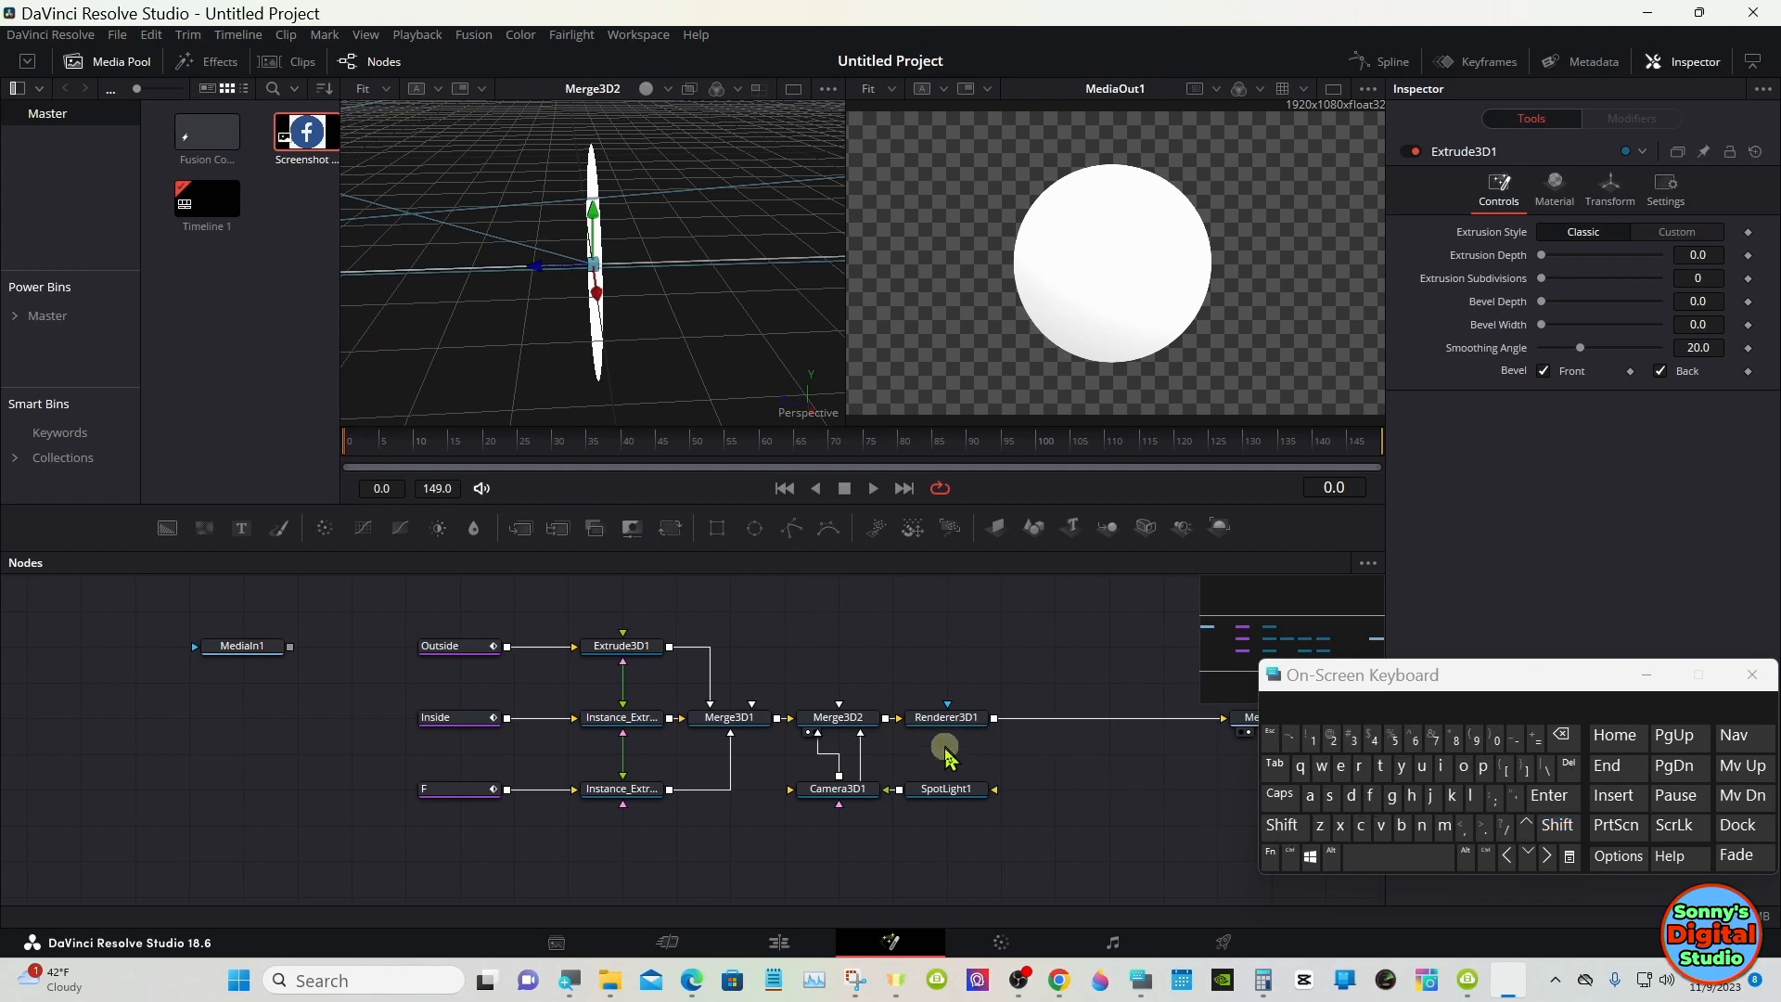
- Set the extrusion depth of Extrude3D1 to 0.125
click(647, 652)
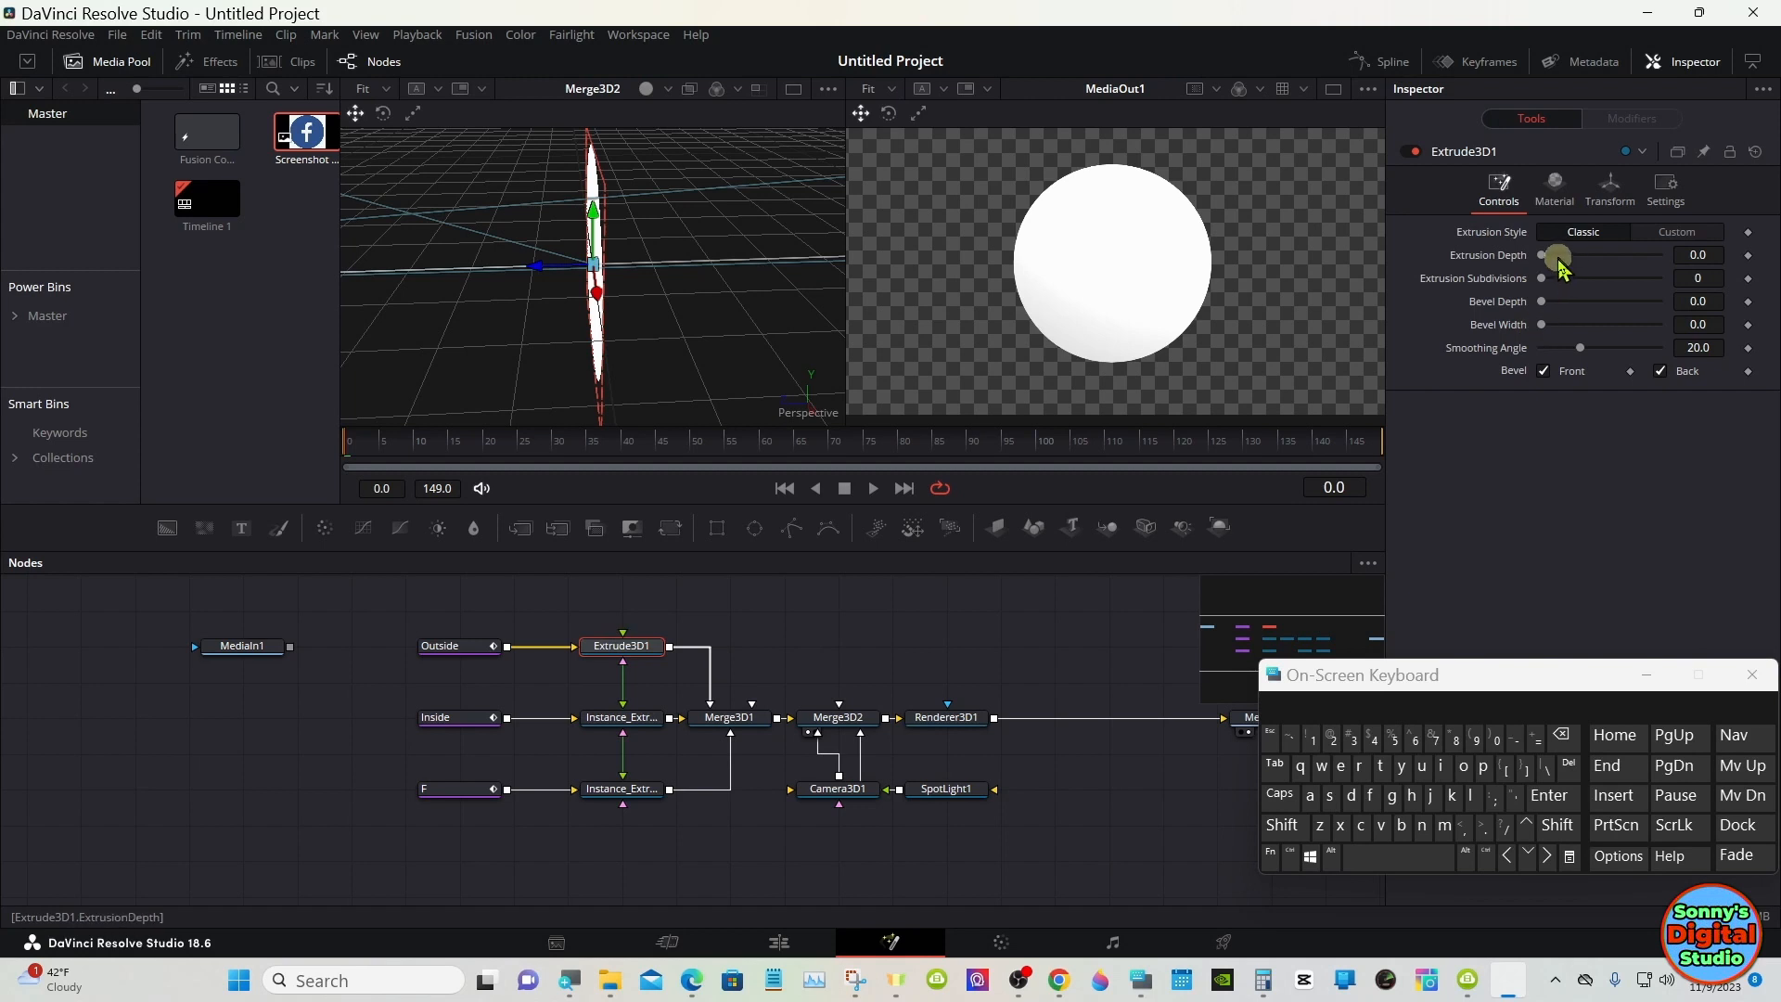
drag(1551, 262, 1618, 267)
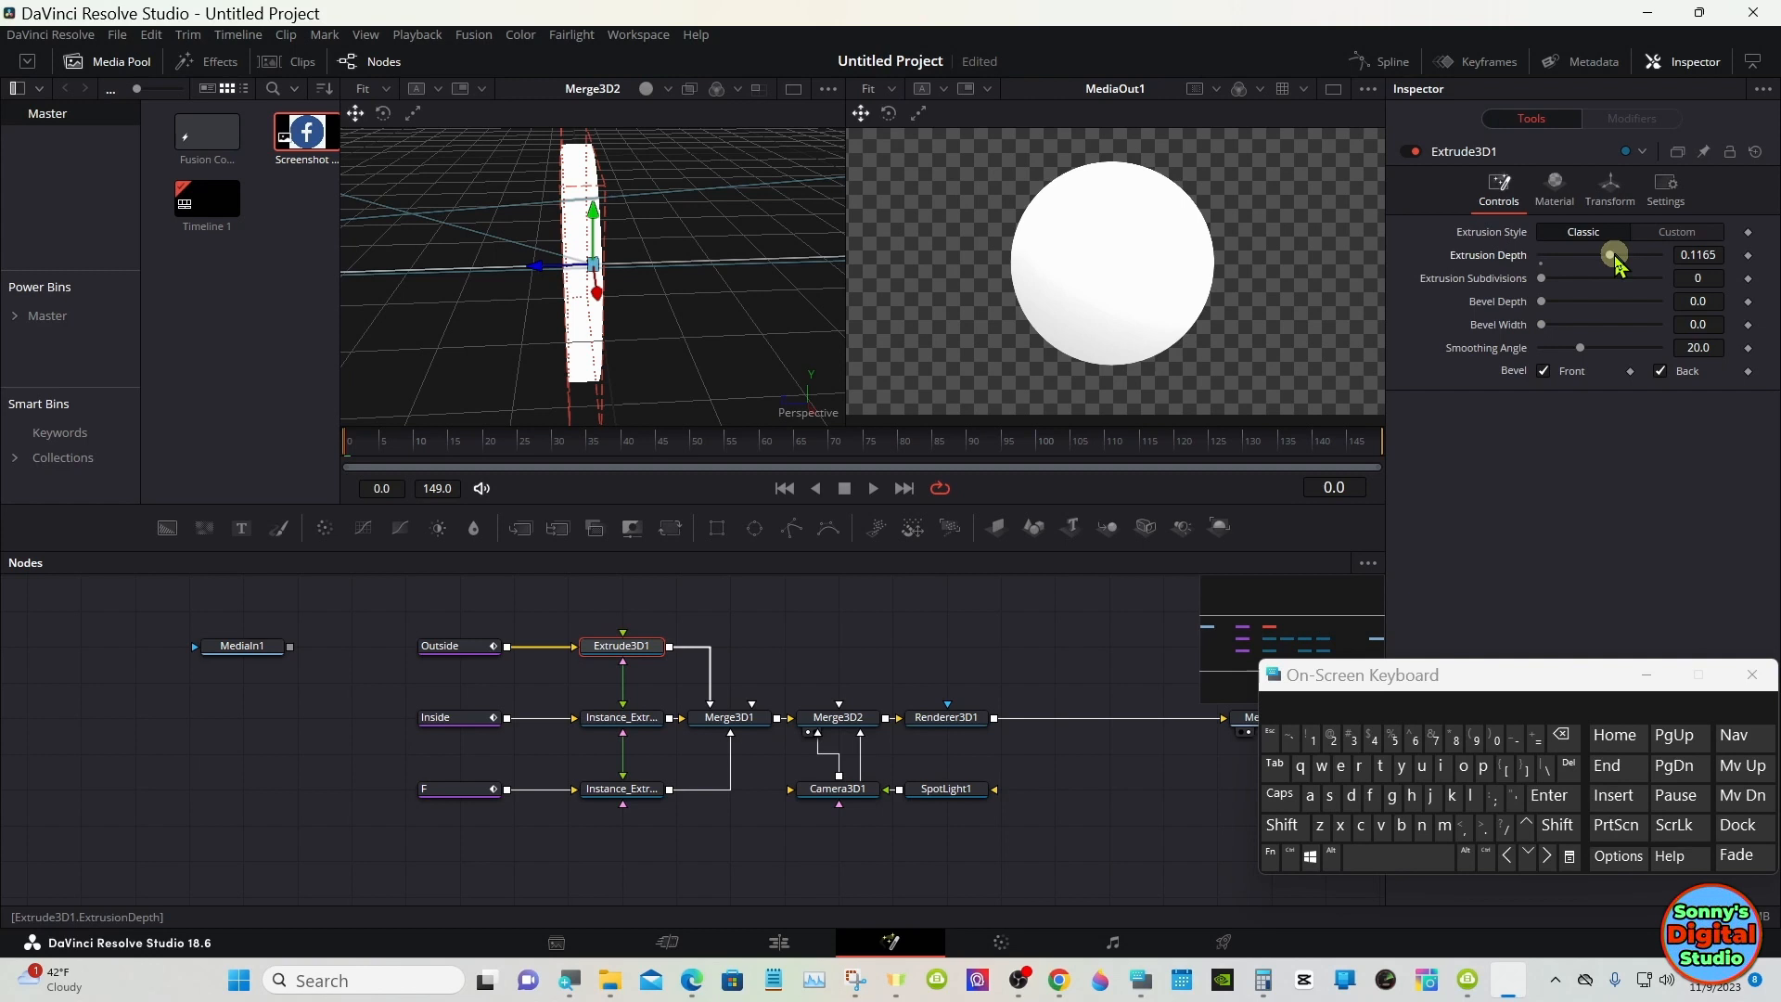
click(1719, 252)
click(1568, 737)
click(1568, 737)
click(1568, 737)
click(1334, 740)
click(1395, 742)
click(1551, 797)
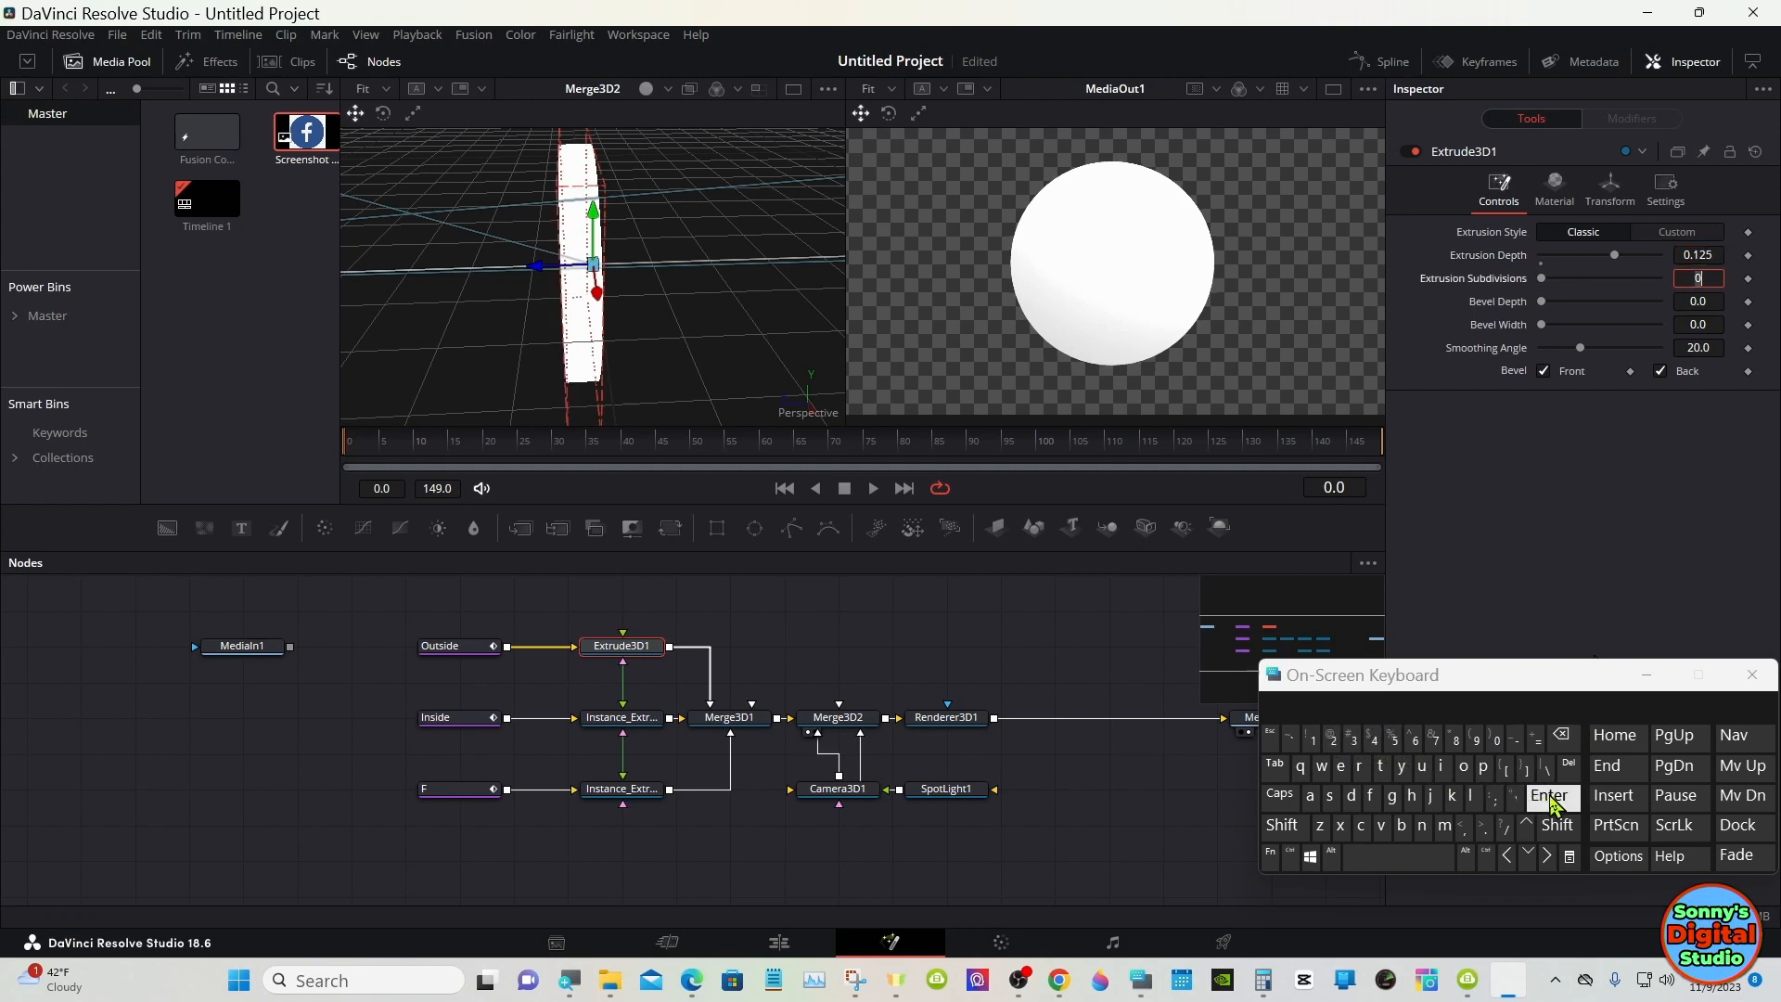
- Turn on lighting in the Merge3D2 viewer and view the disc at an angle showing its face and rim
click(646, 92)
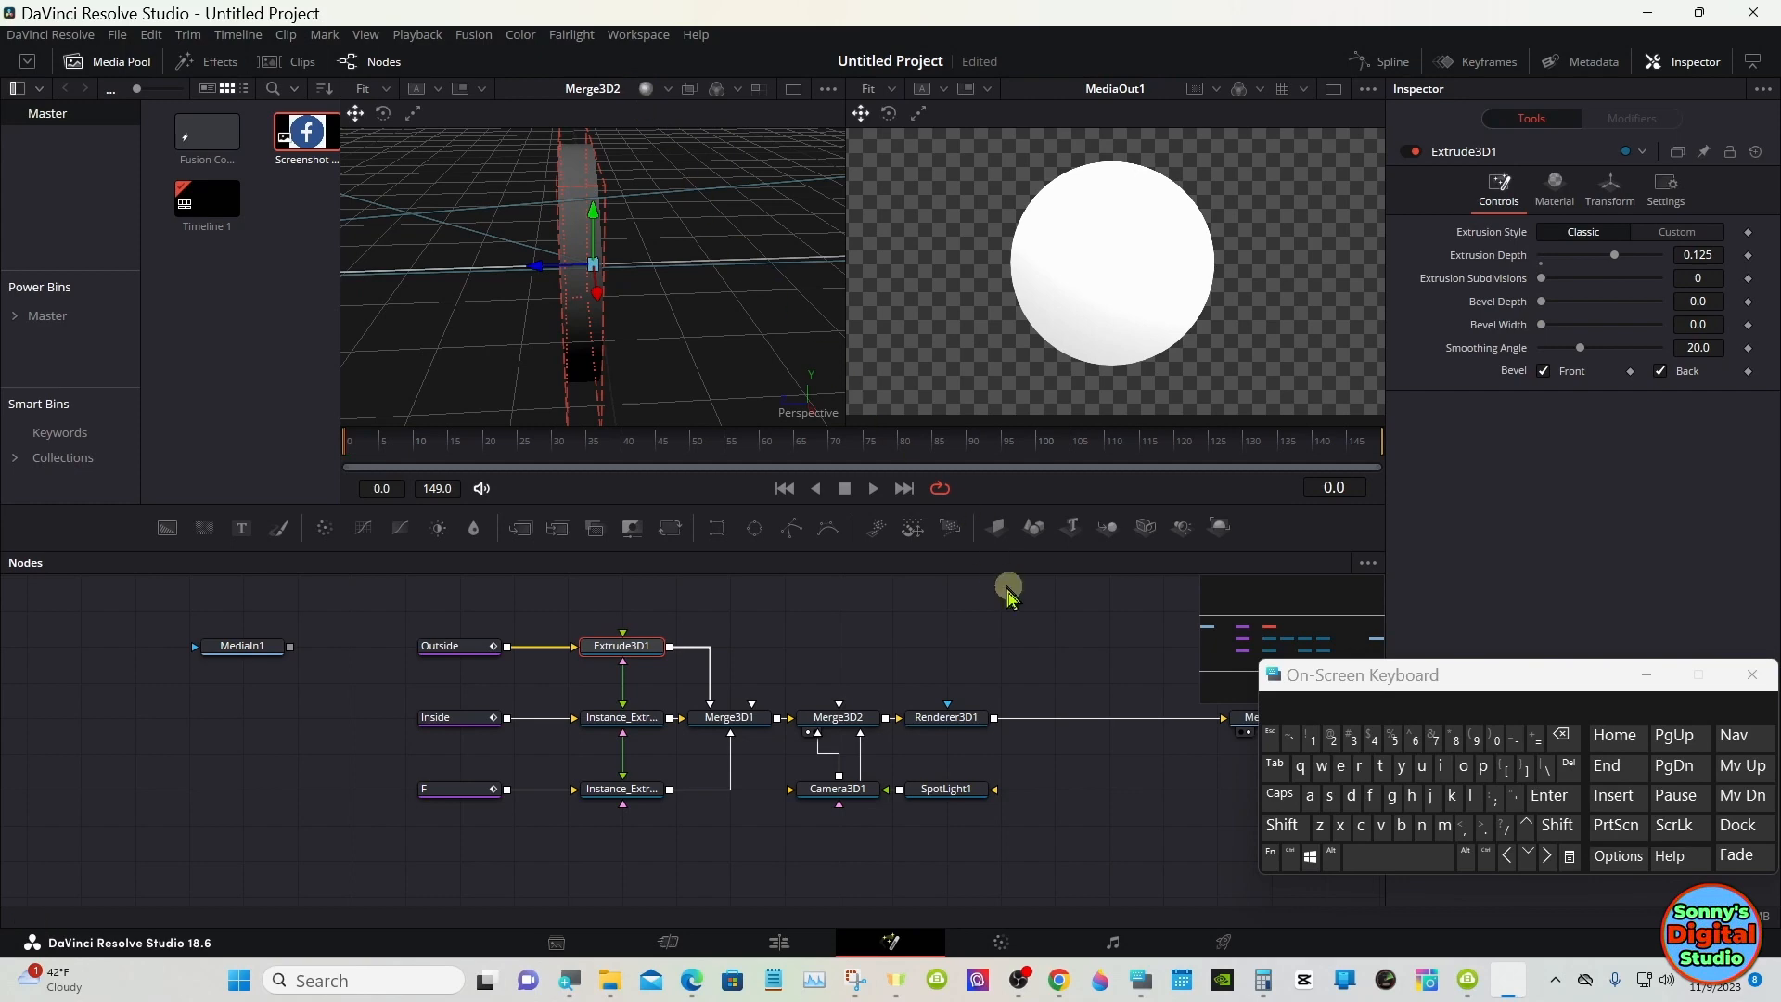
click(1171, 796)
click(1299, 835)
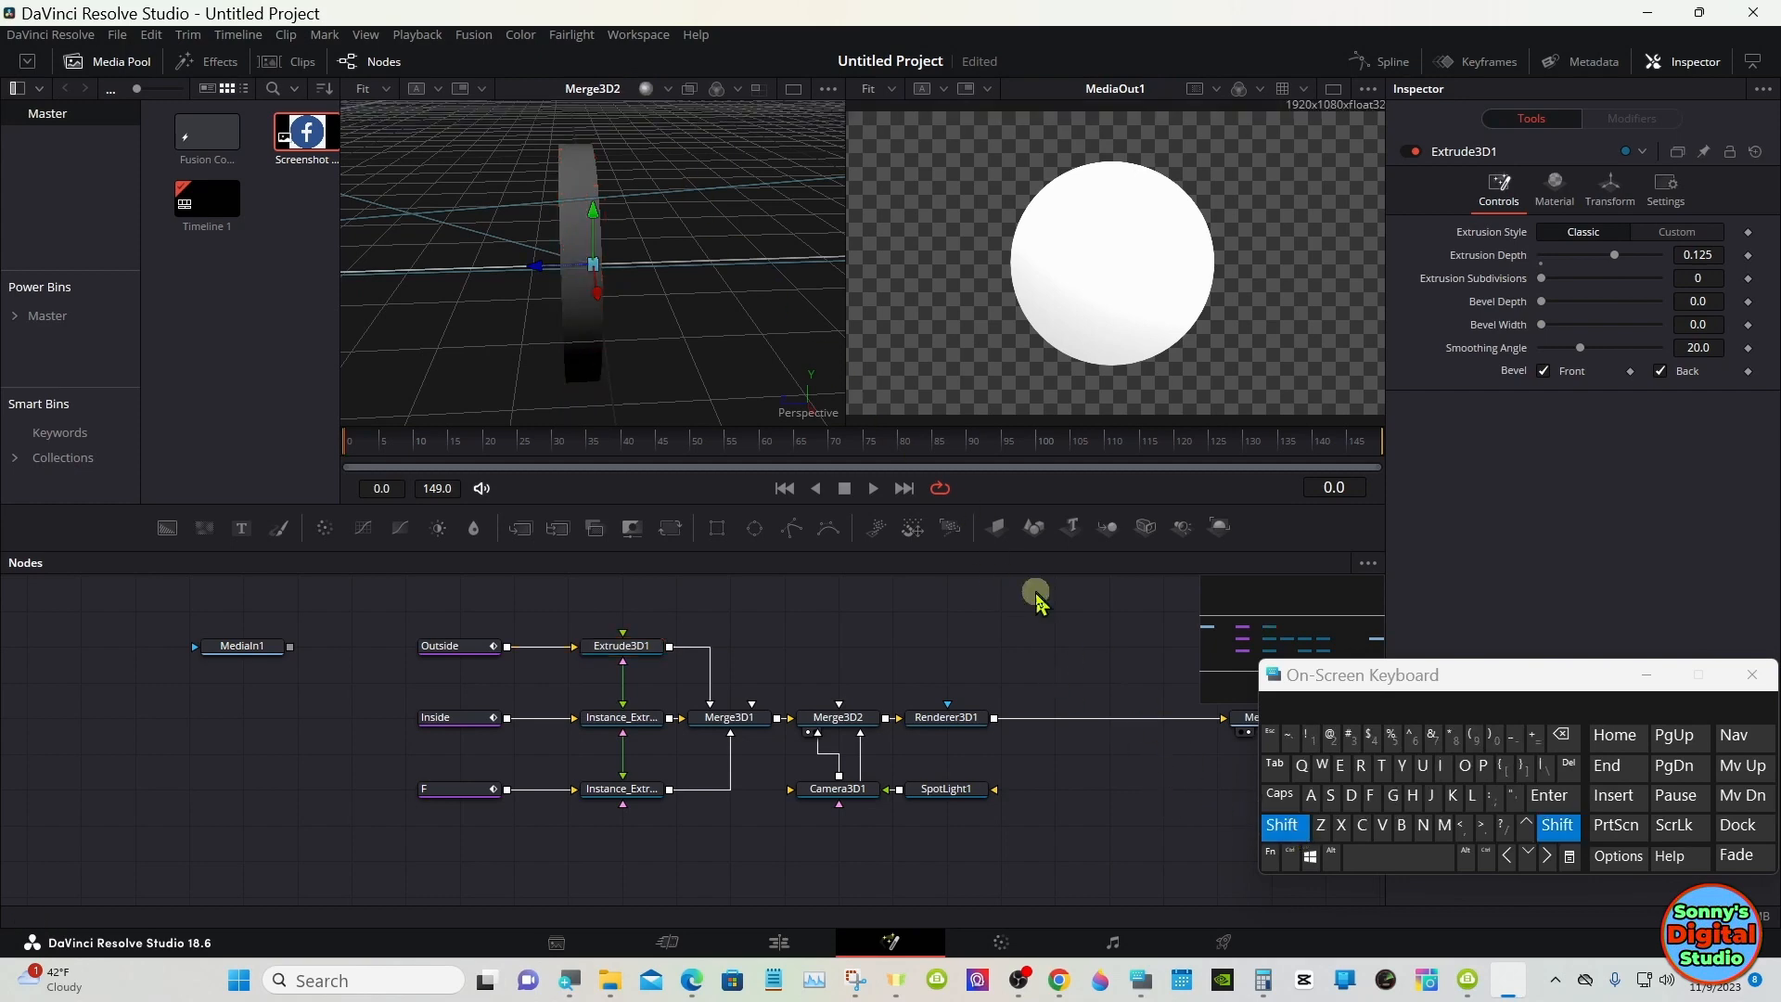
drag(677, 365, 613, 342)
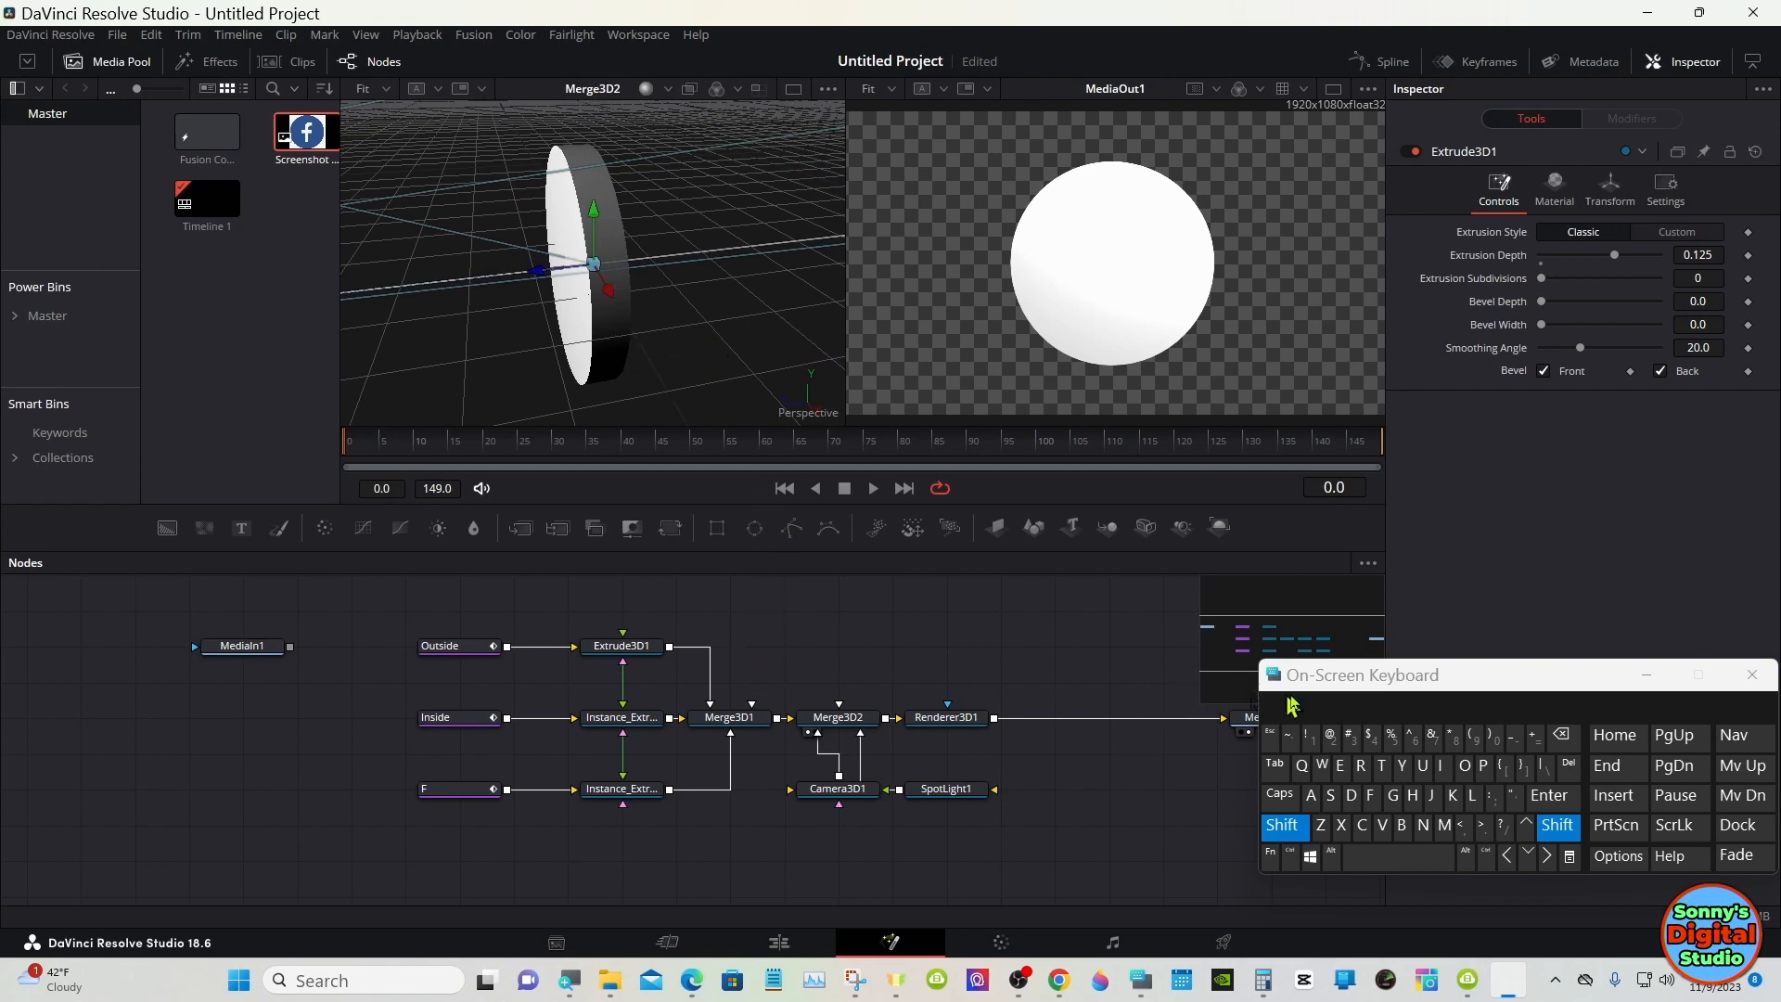
drag(1355, 677, 1178, 674)
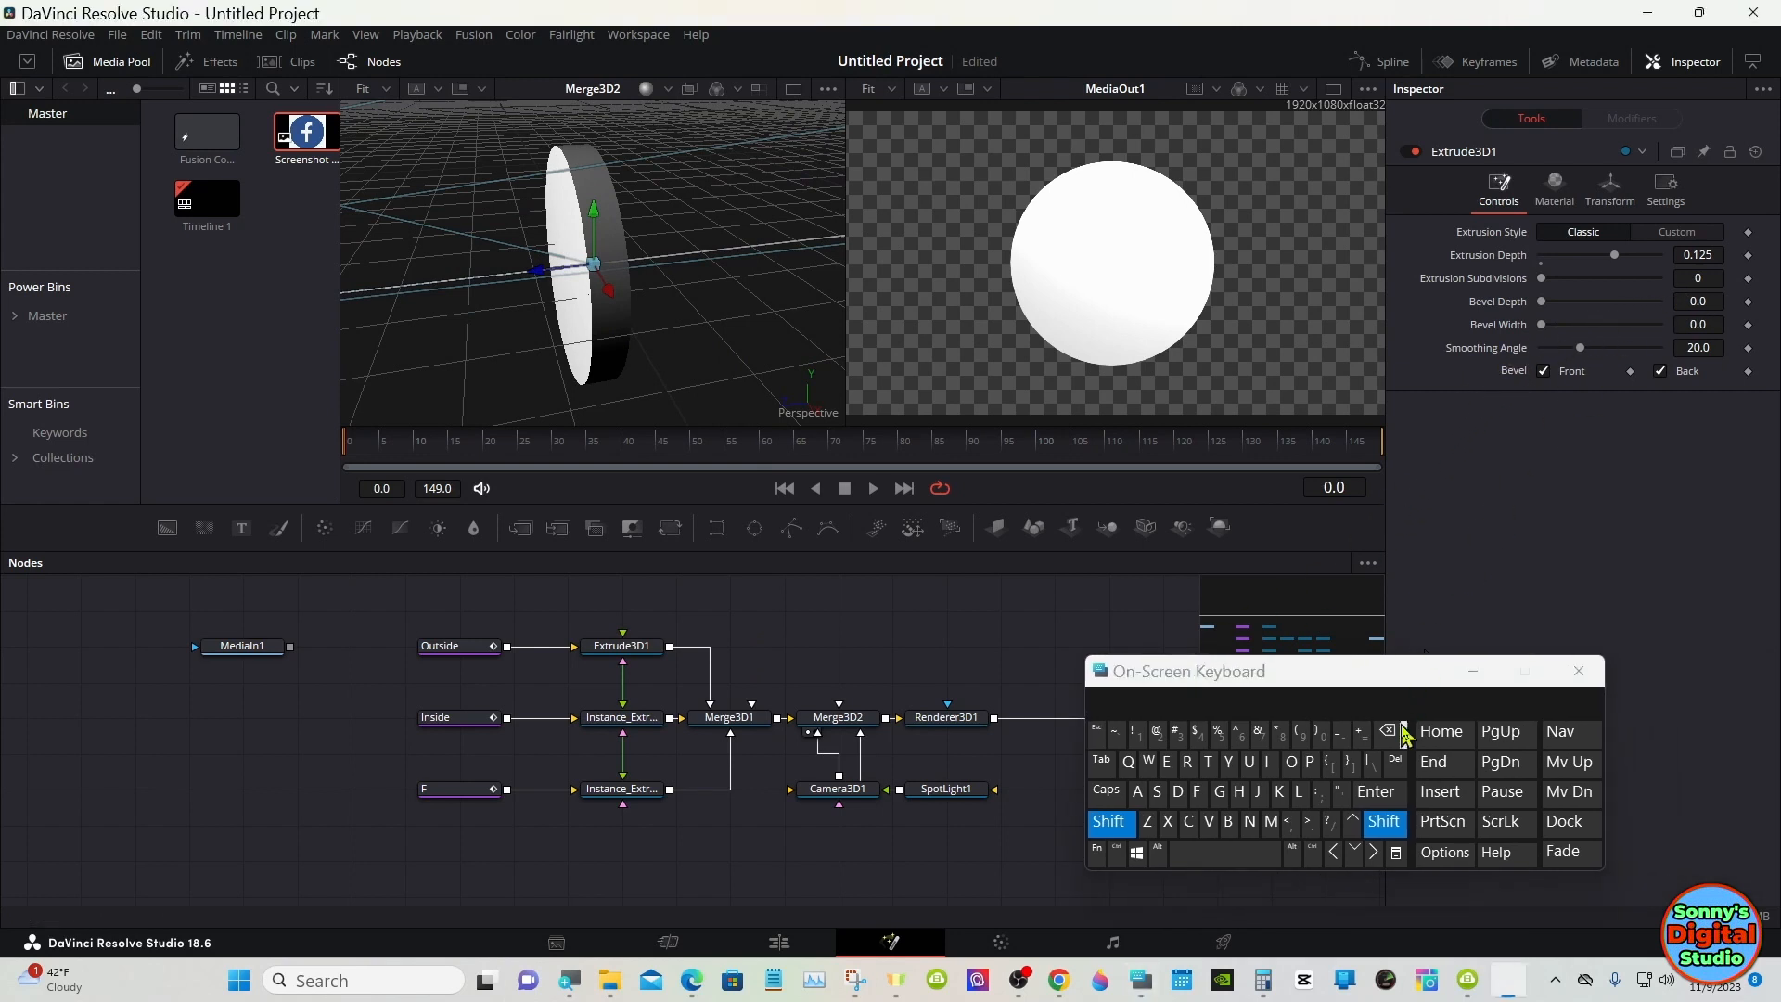
click(1387, 823)
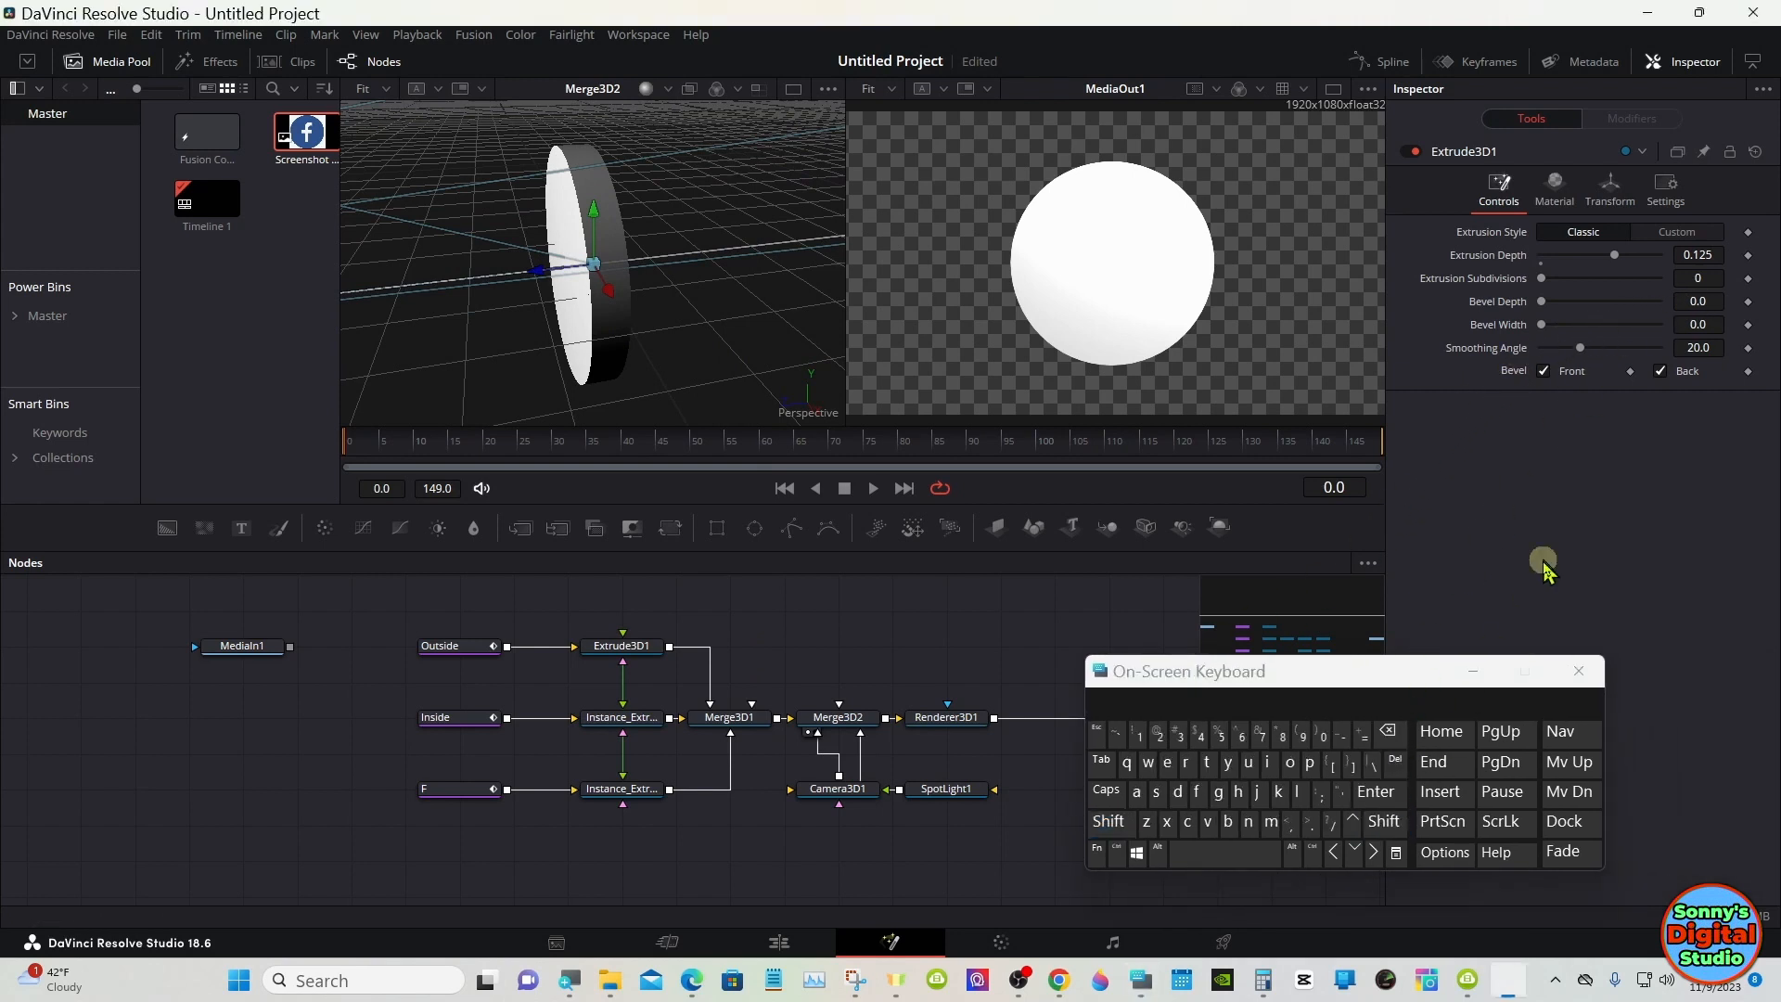
- Set both the bevel depth and the bevel width of Extrude3D1 to 0.01
click(1710, 299)
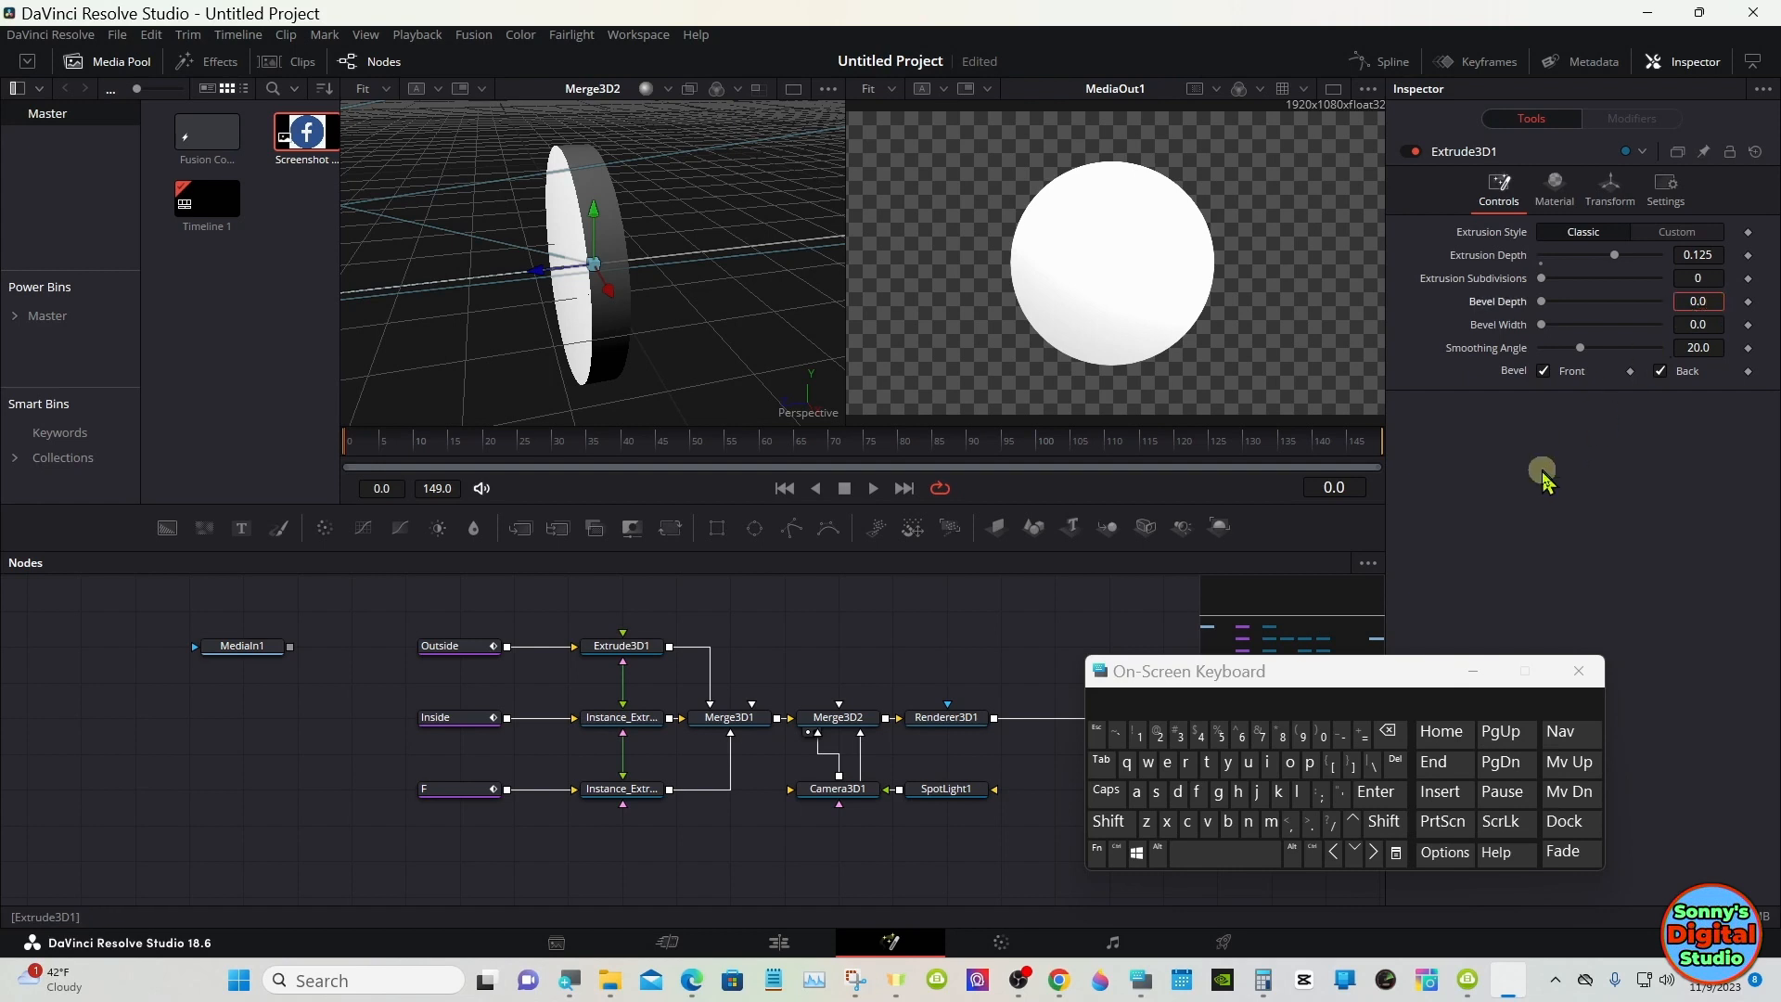
click(1139, 737)
click(1376, 792)
click(1708, 322)
click(1138, 738)
click(1376, 791)
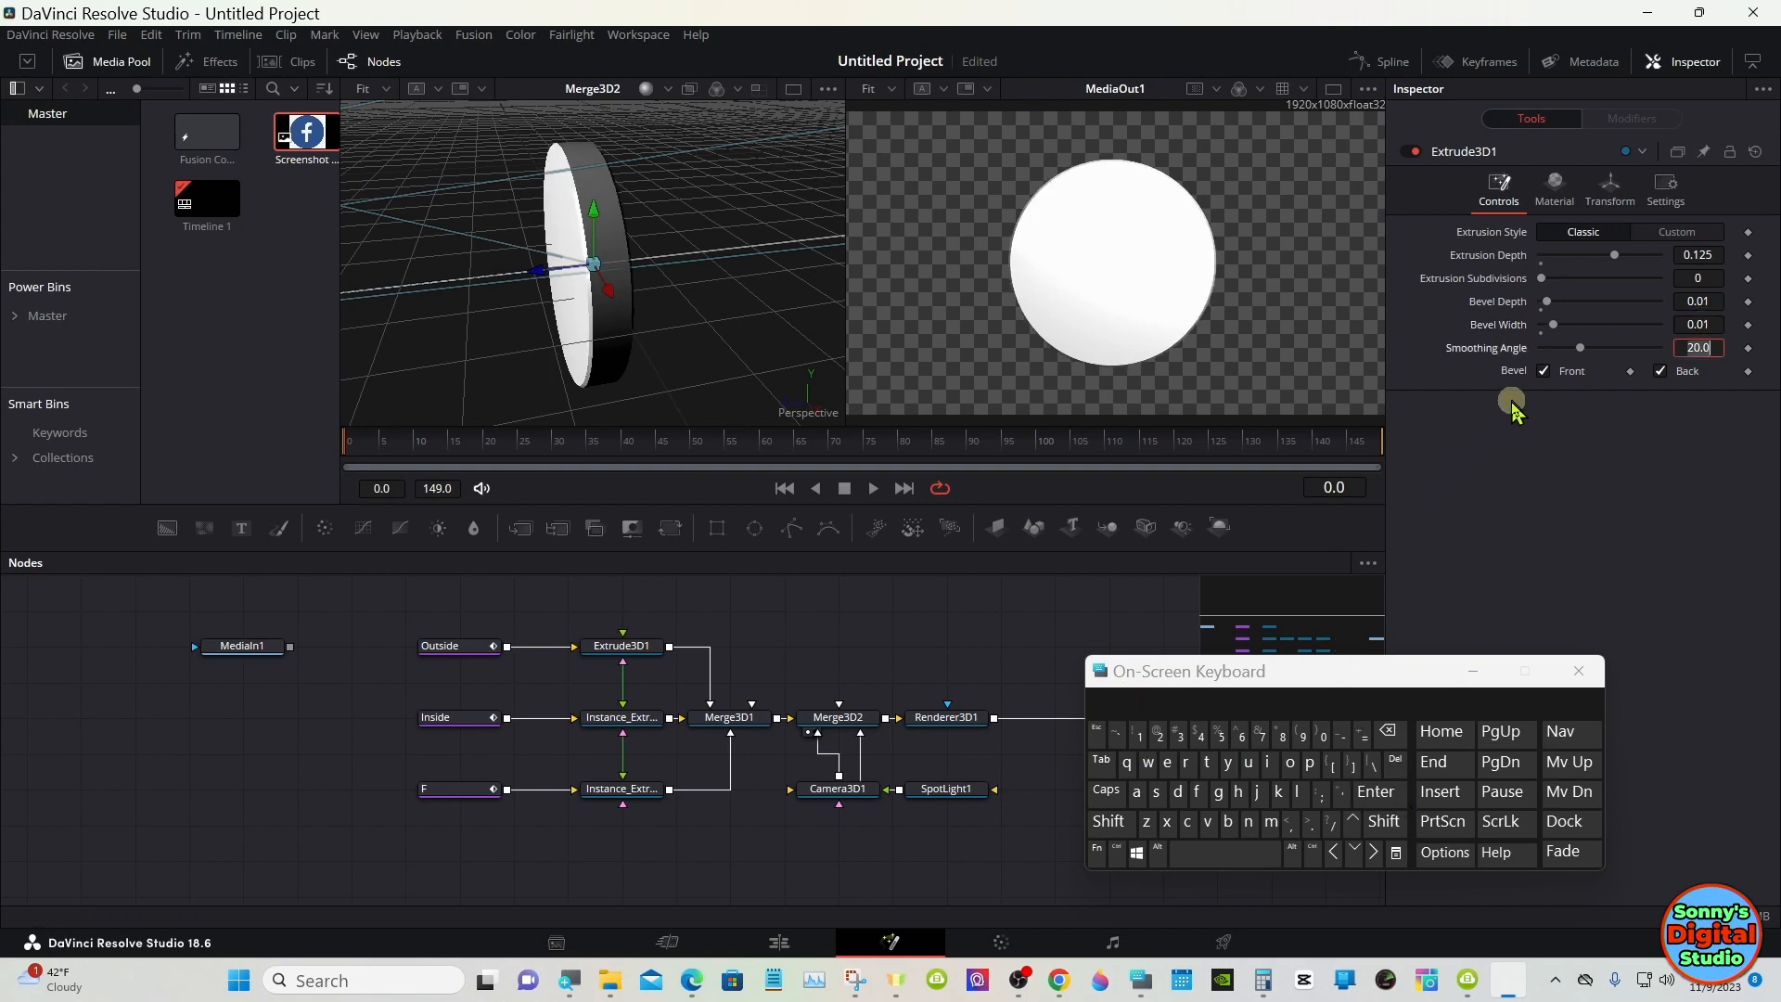
- Switch Extrude3D1 to the Custom extrusion style and shape its profile with a peak near the start, lowering the end point to the baseline
click(1673, 234)
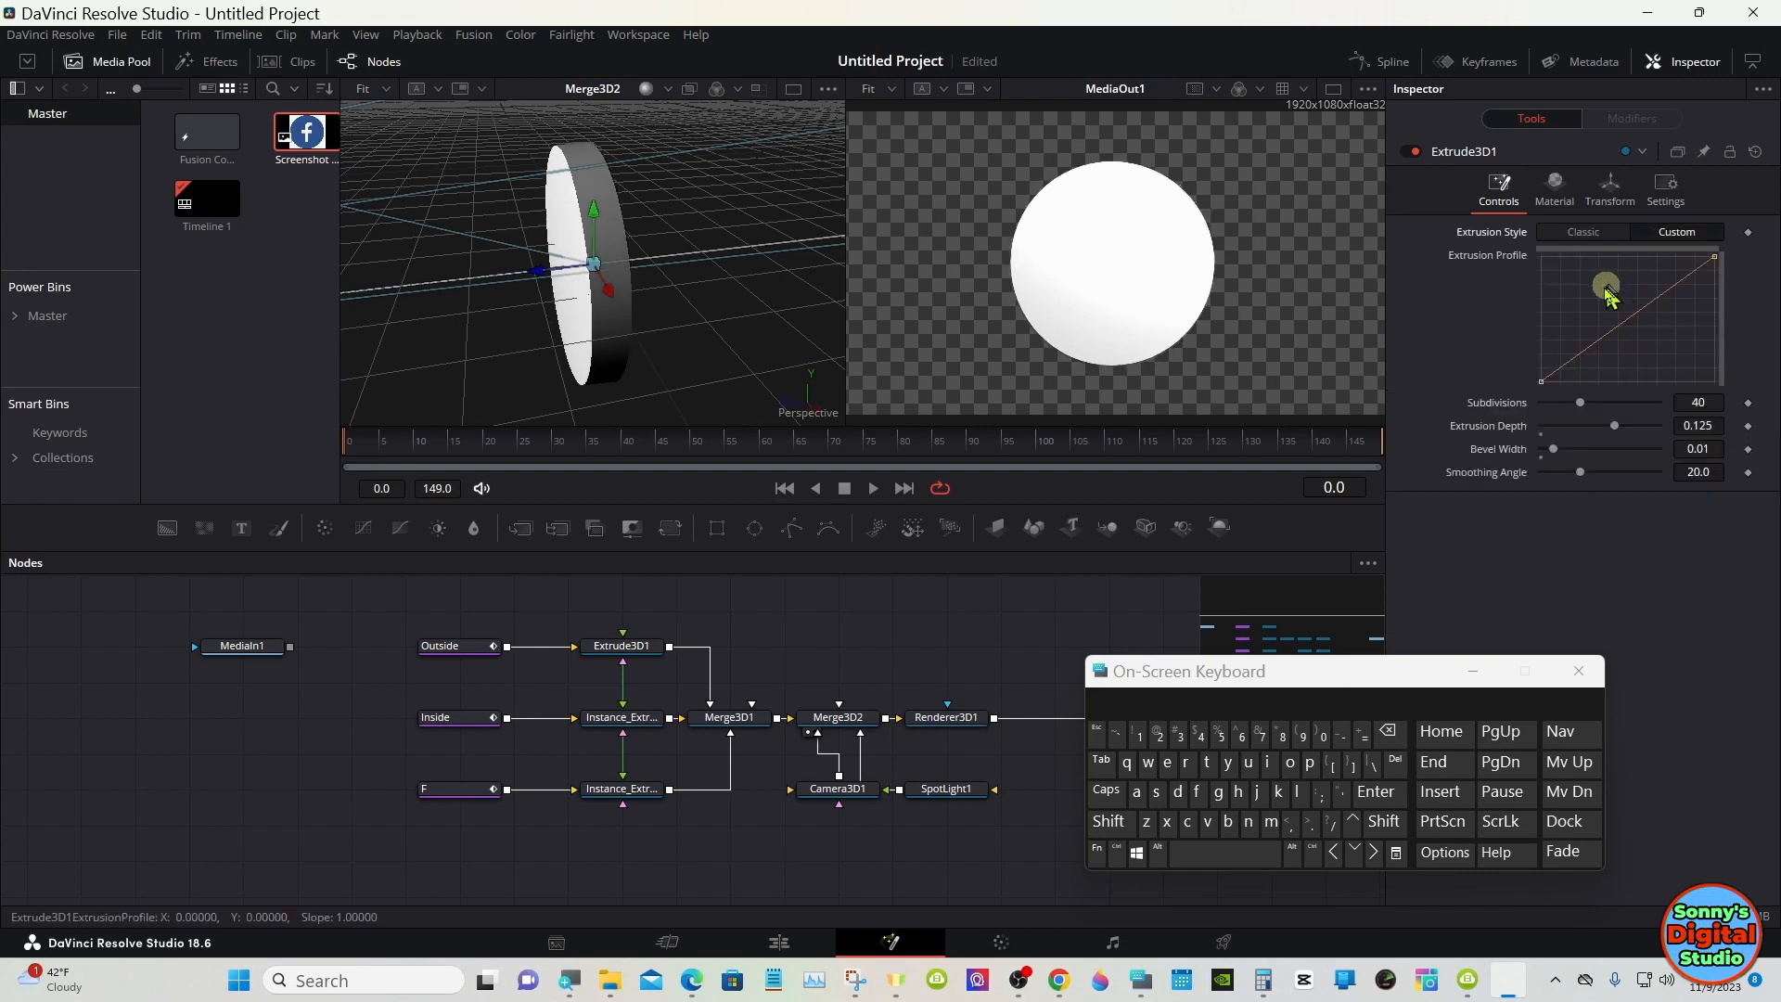
drag(1584, 361, 1581, 262)
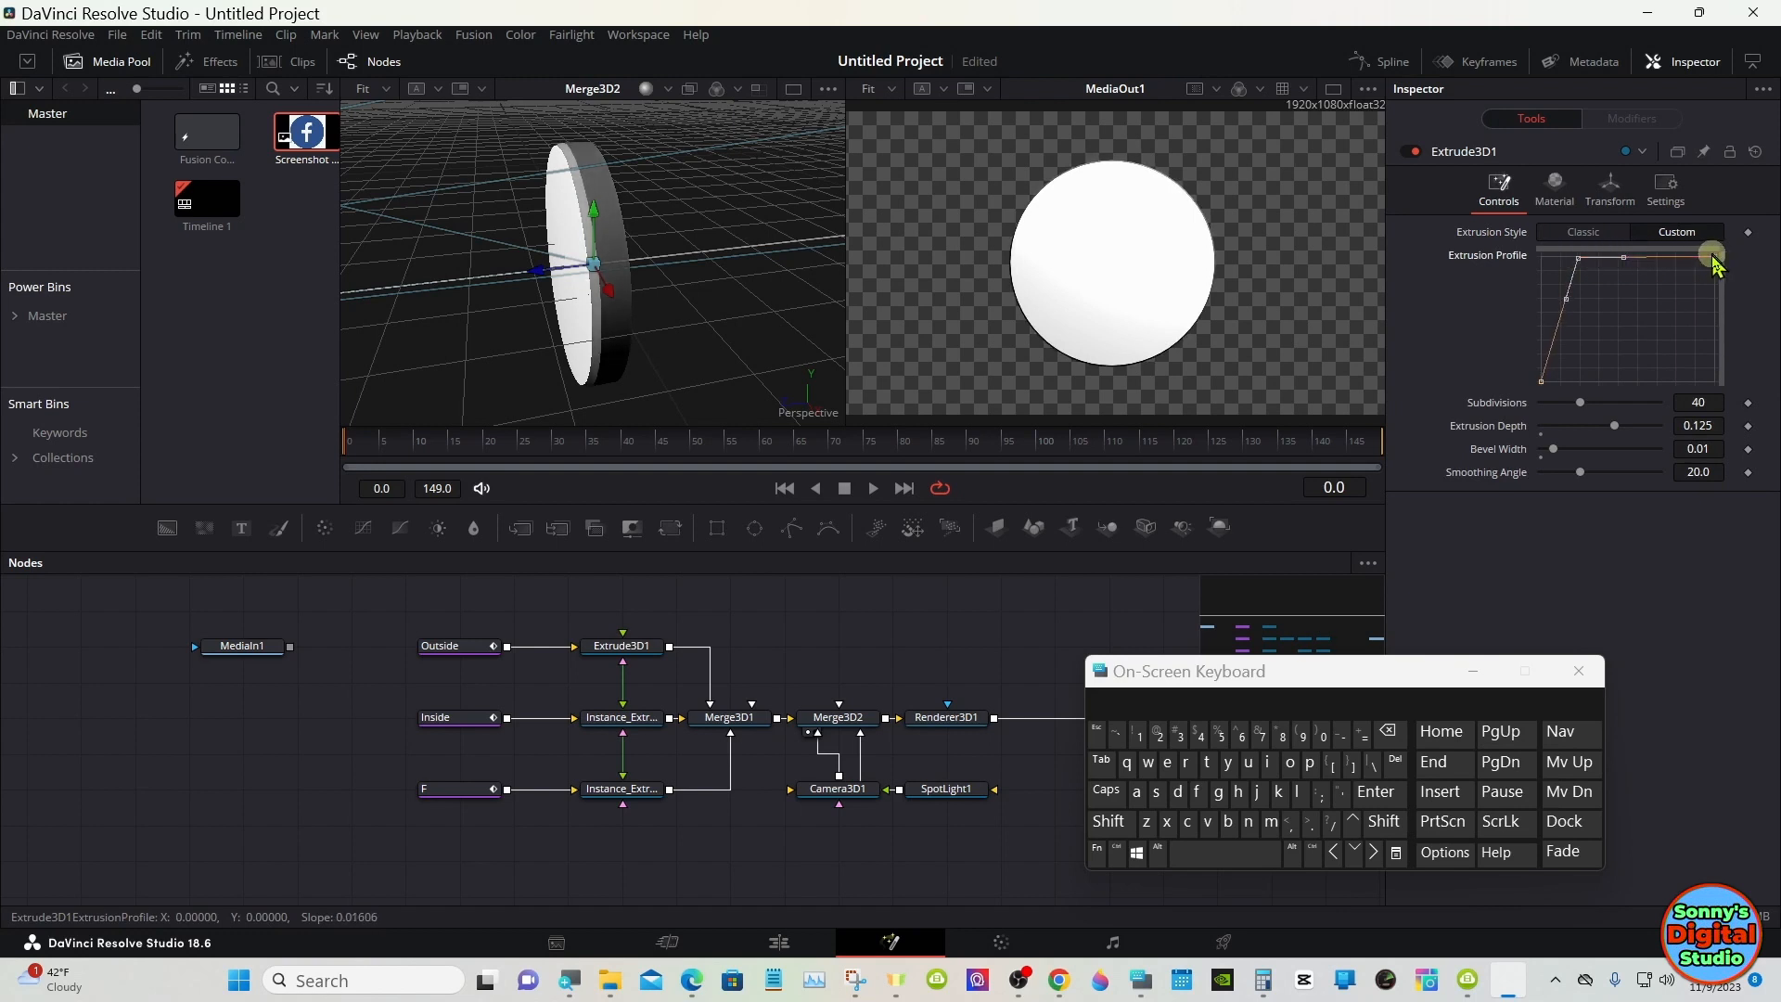
drag(1715, 262, 1715, 376)
click(1544, 364)
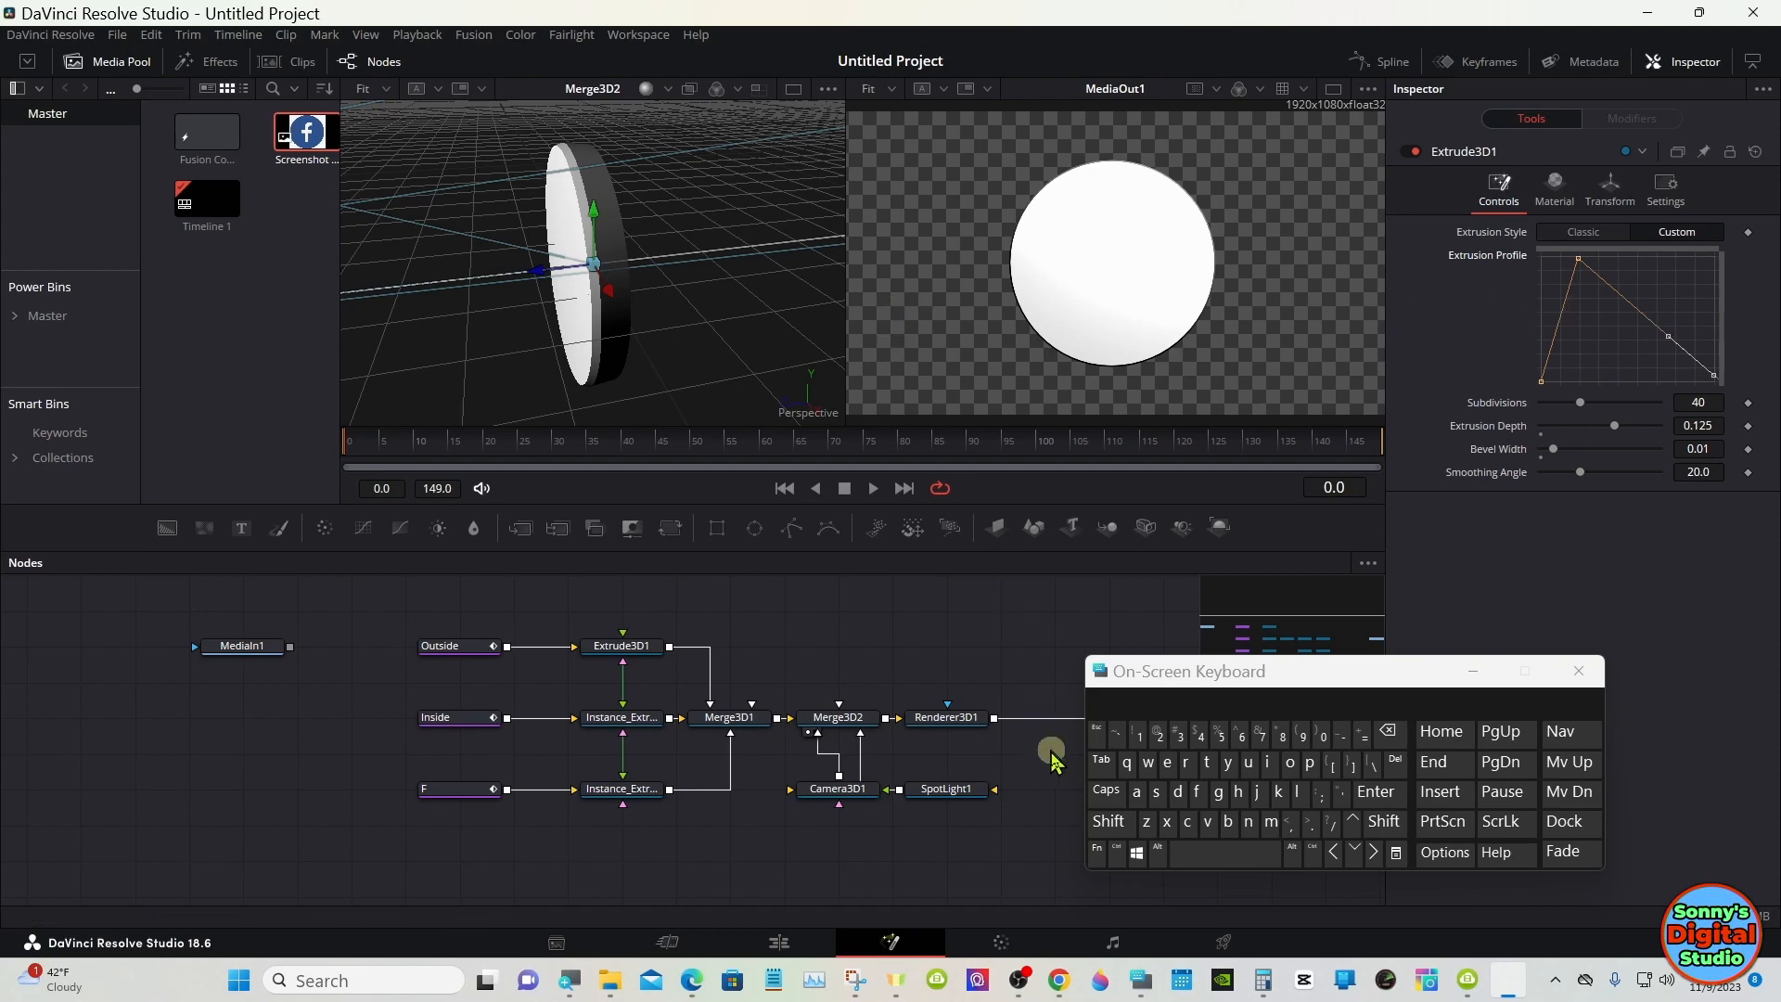
- Add a second upper point near the end of the extrusion profile to form a plateau, and make the curve's end handles vertical
click(1109, 822)
drag(829, 357, 597, 279)
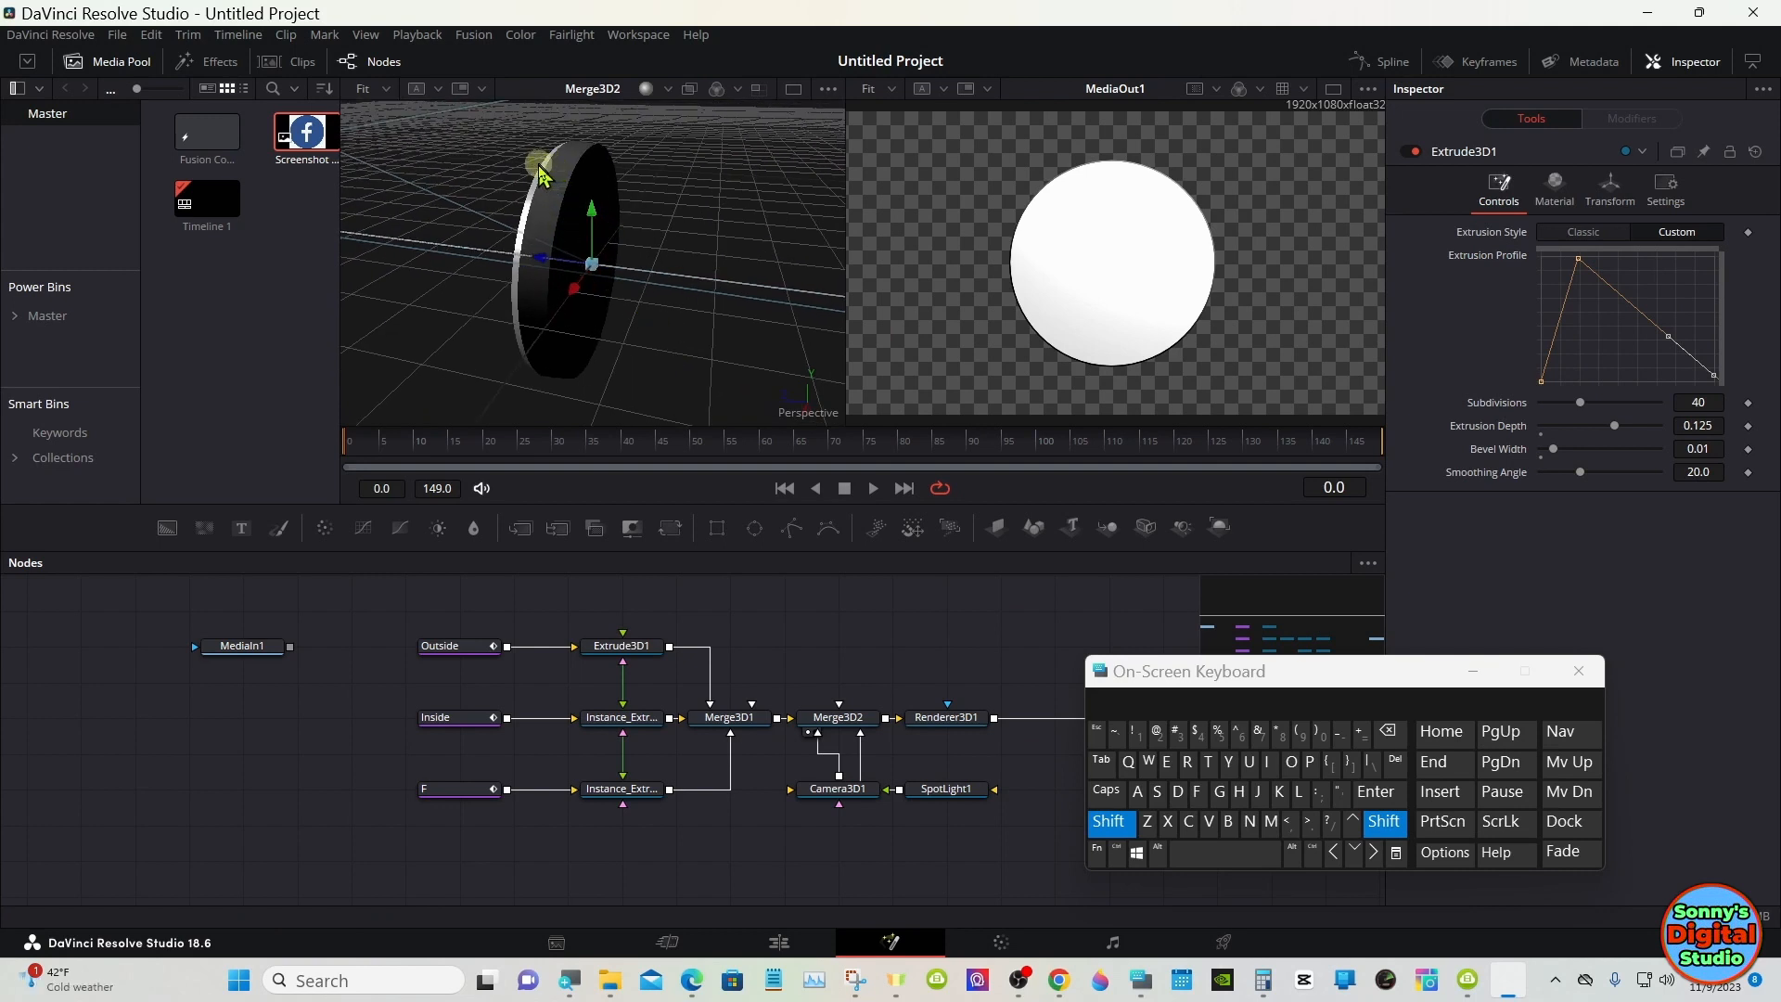
drag(605, 311, 716, 279)
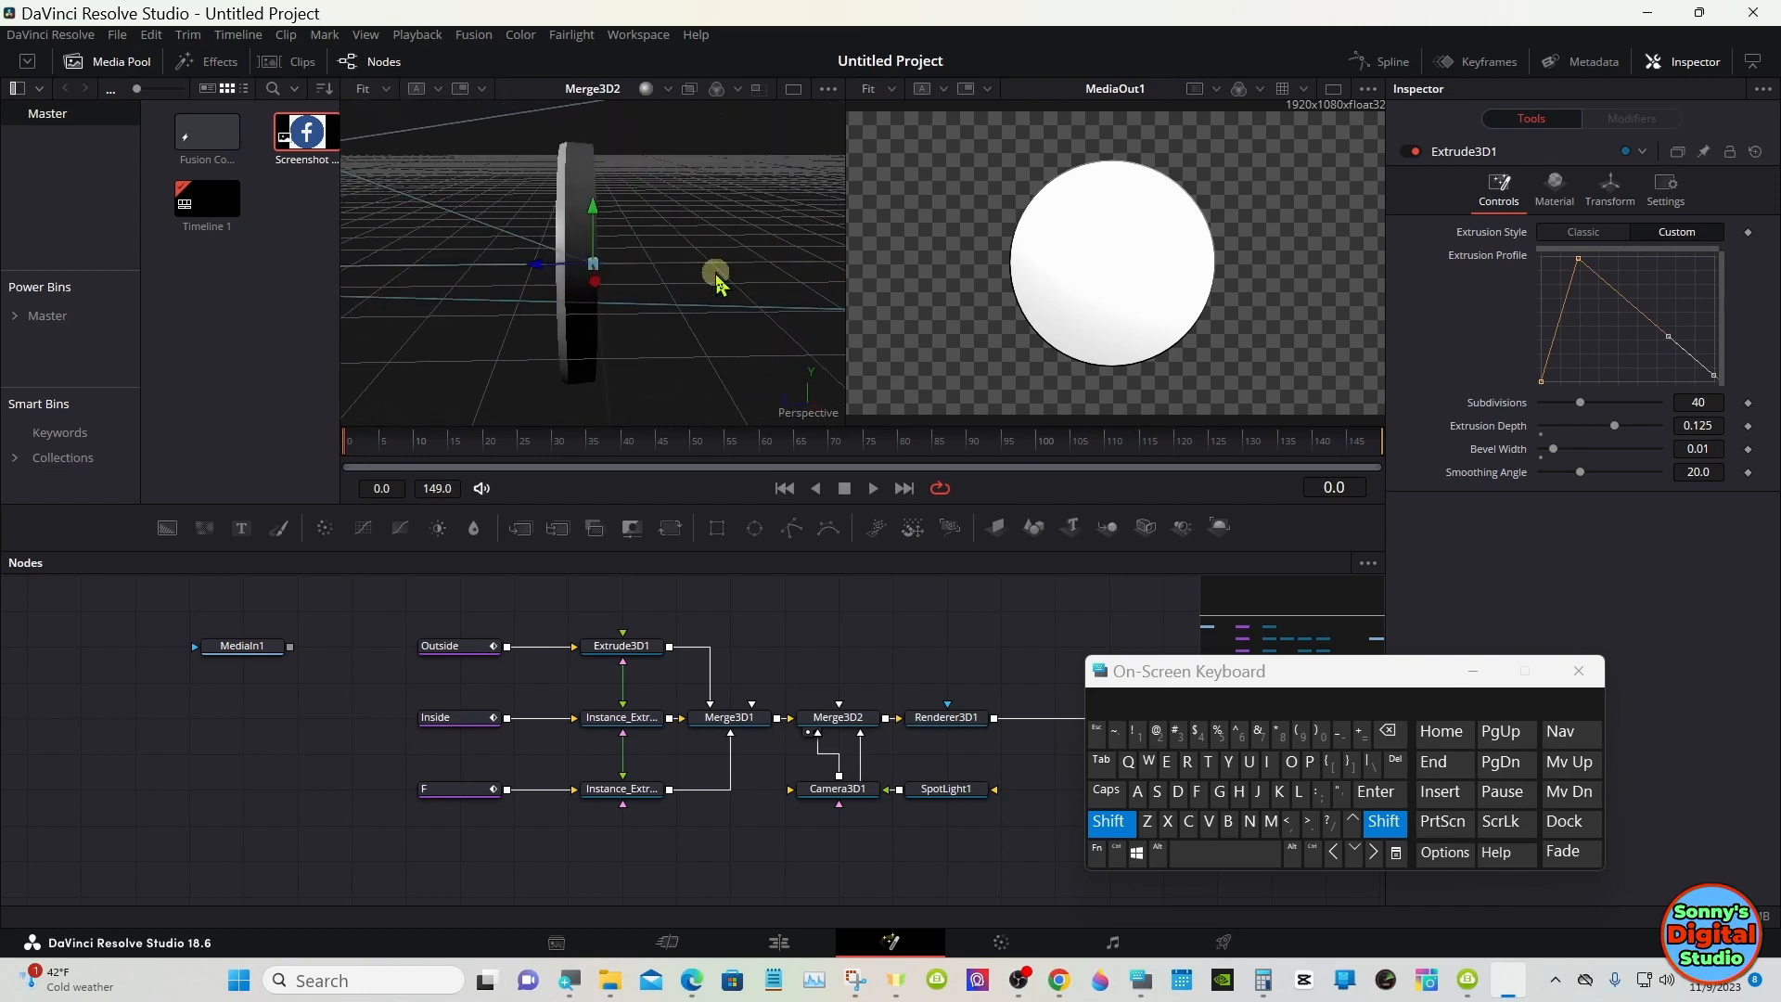
click(1116, 821)
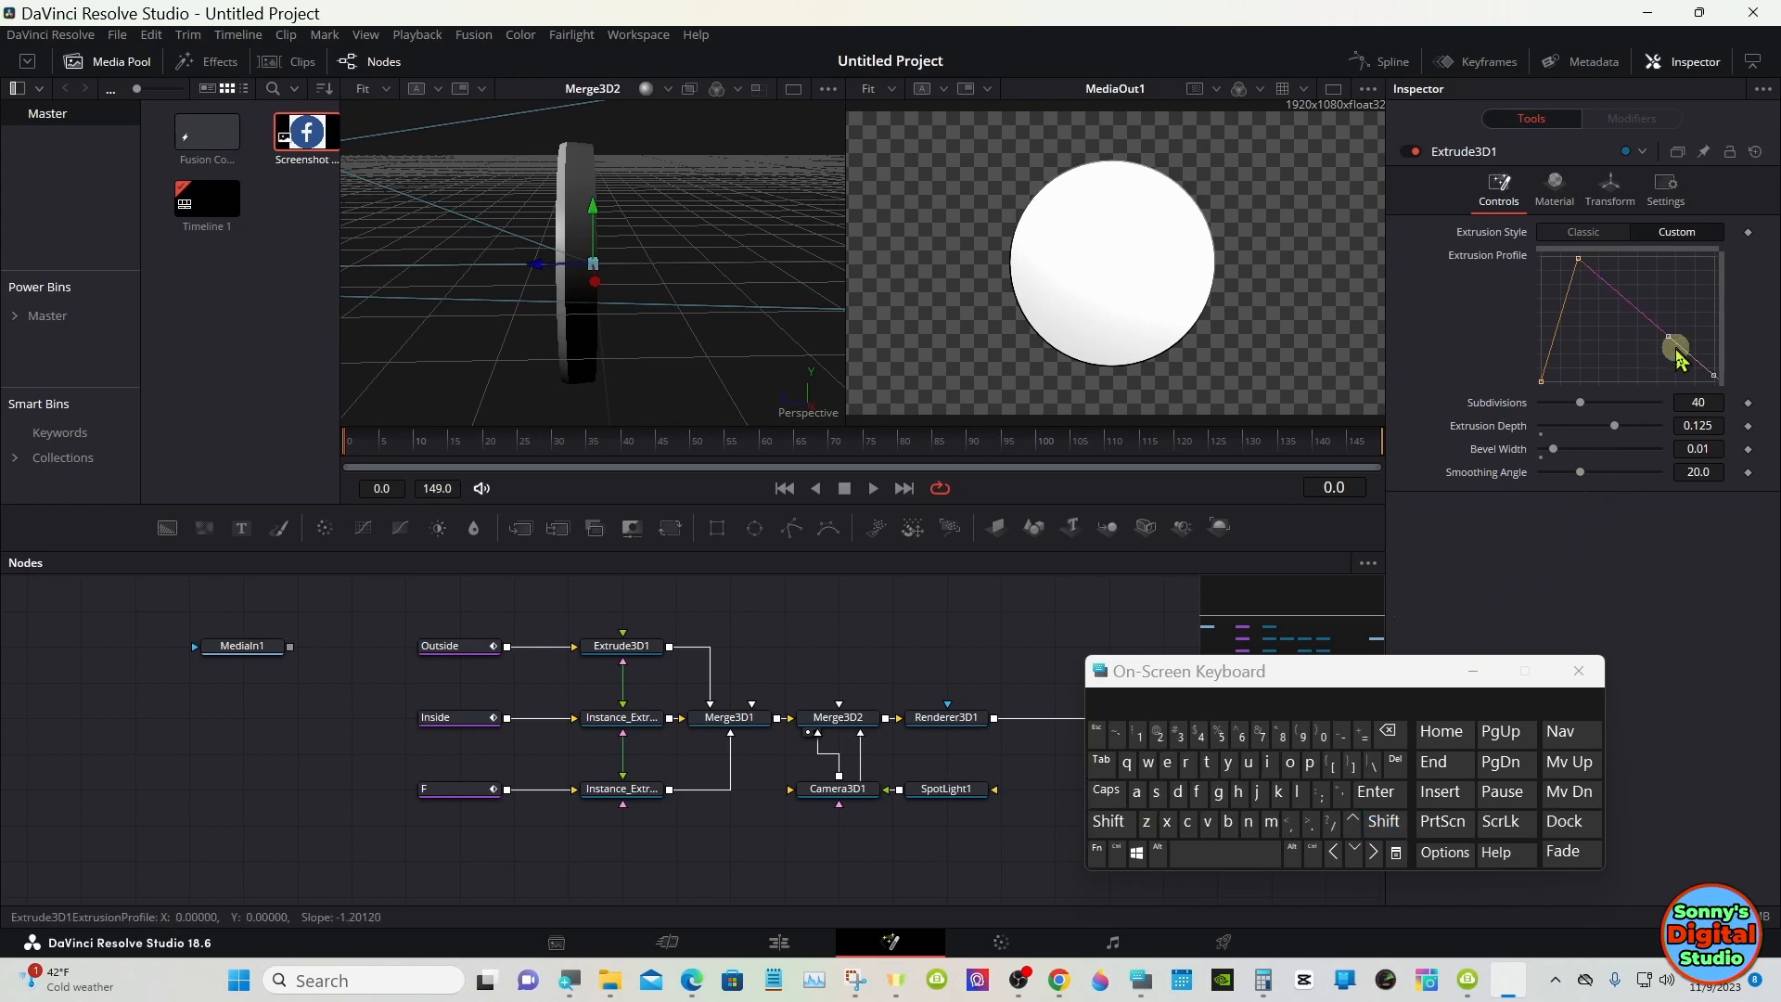
drag(1680, 351, 1683, 270)
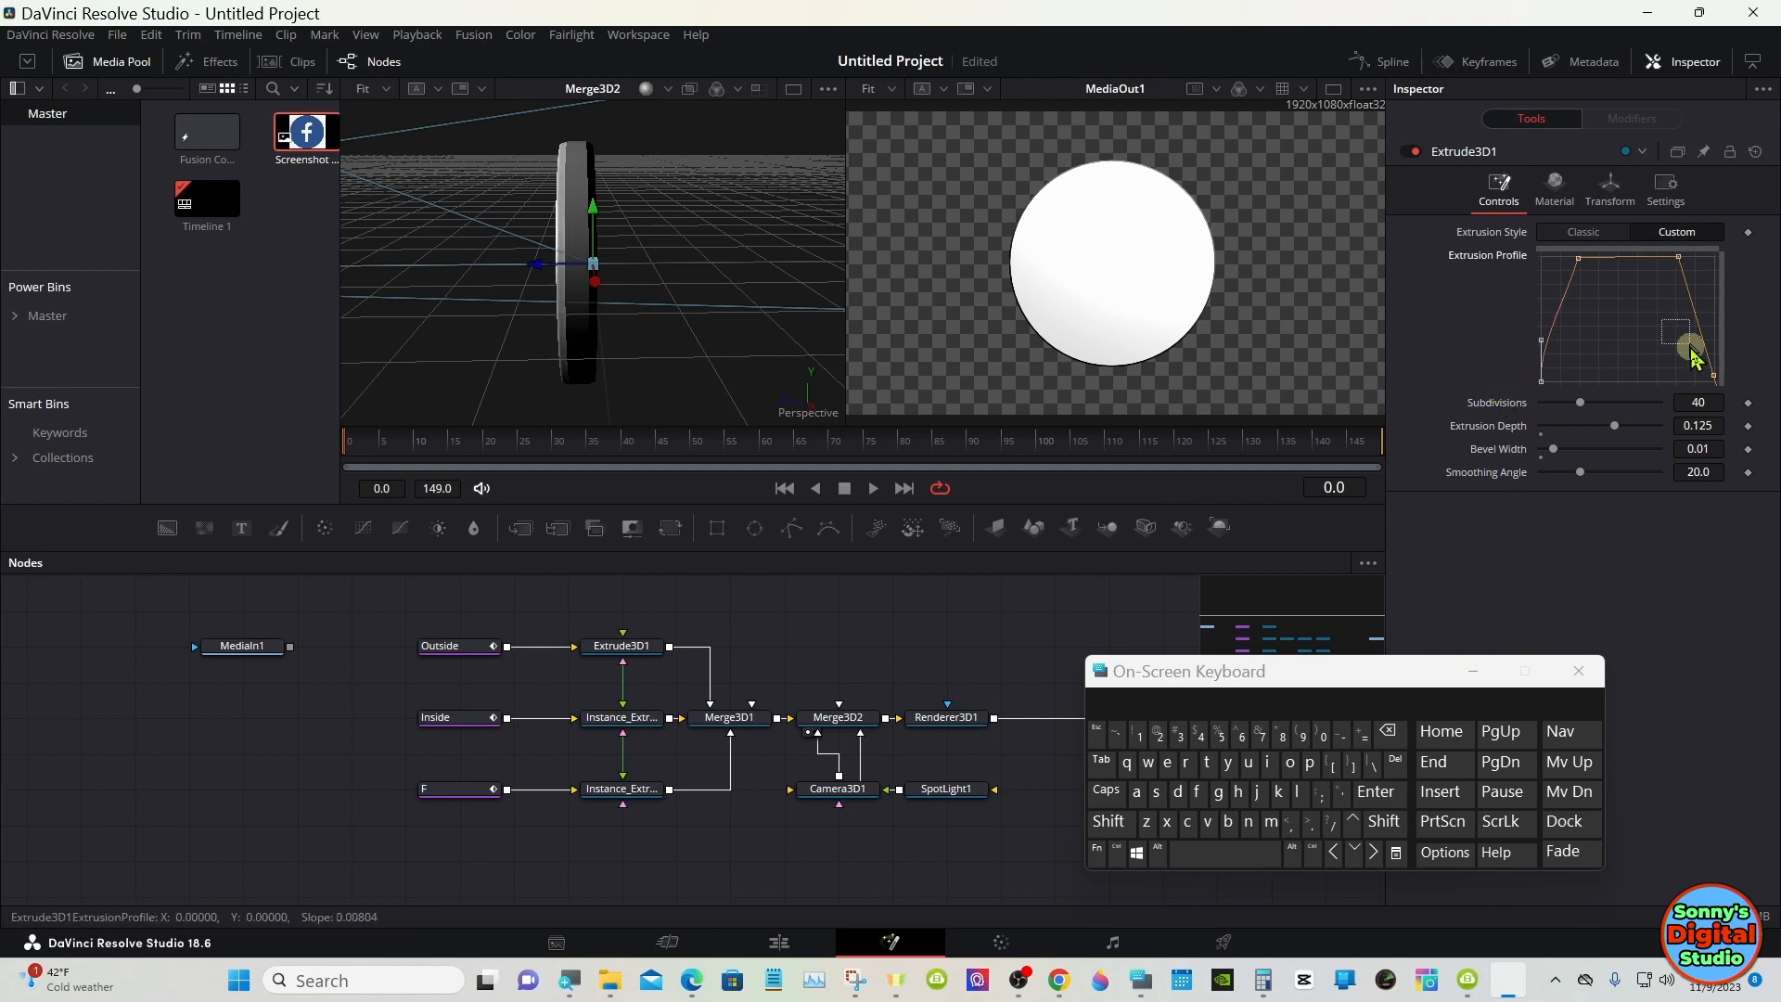
drag(1702, 336, 1716, 339)
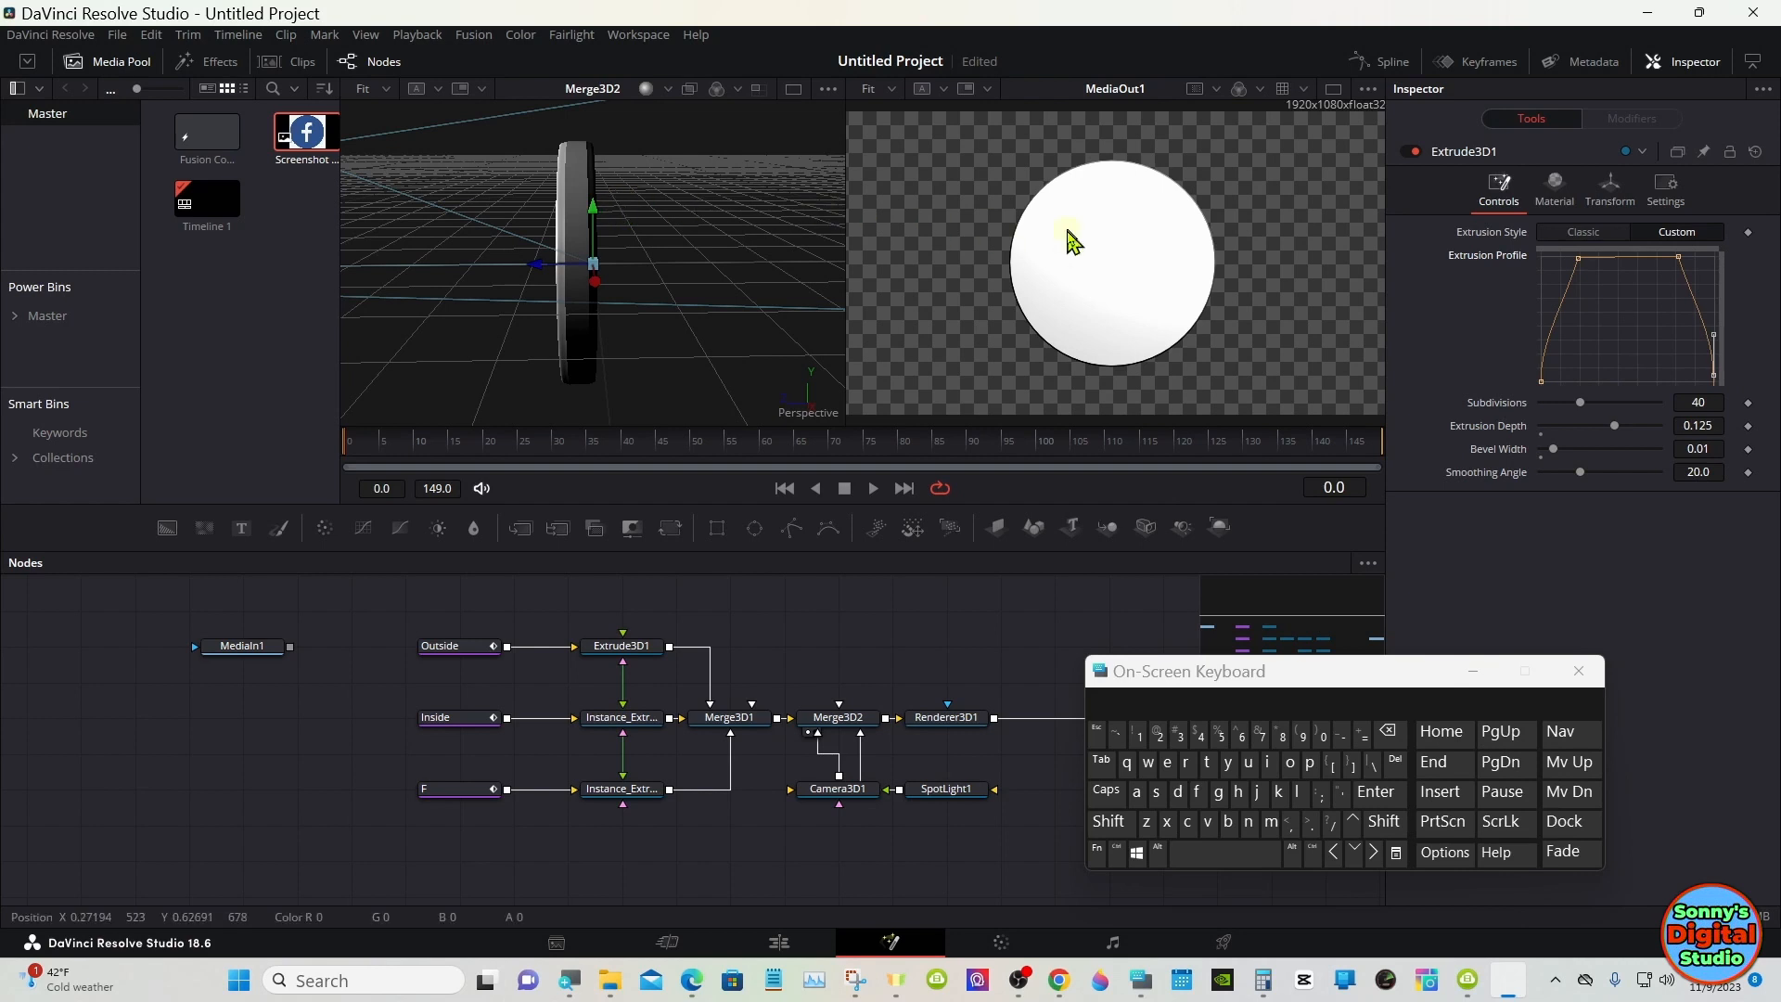
- Flatten the handles of the profile's two upper points and extend the outer handles towards the graph's upper corners to round the bevel
drag(1699, 288, 1523, 248)
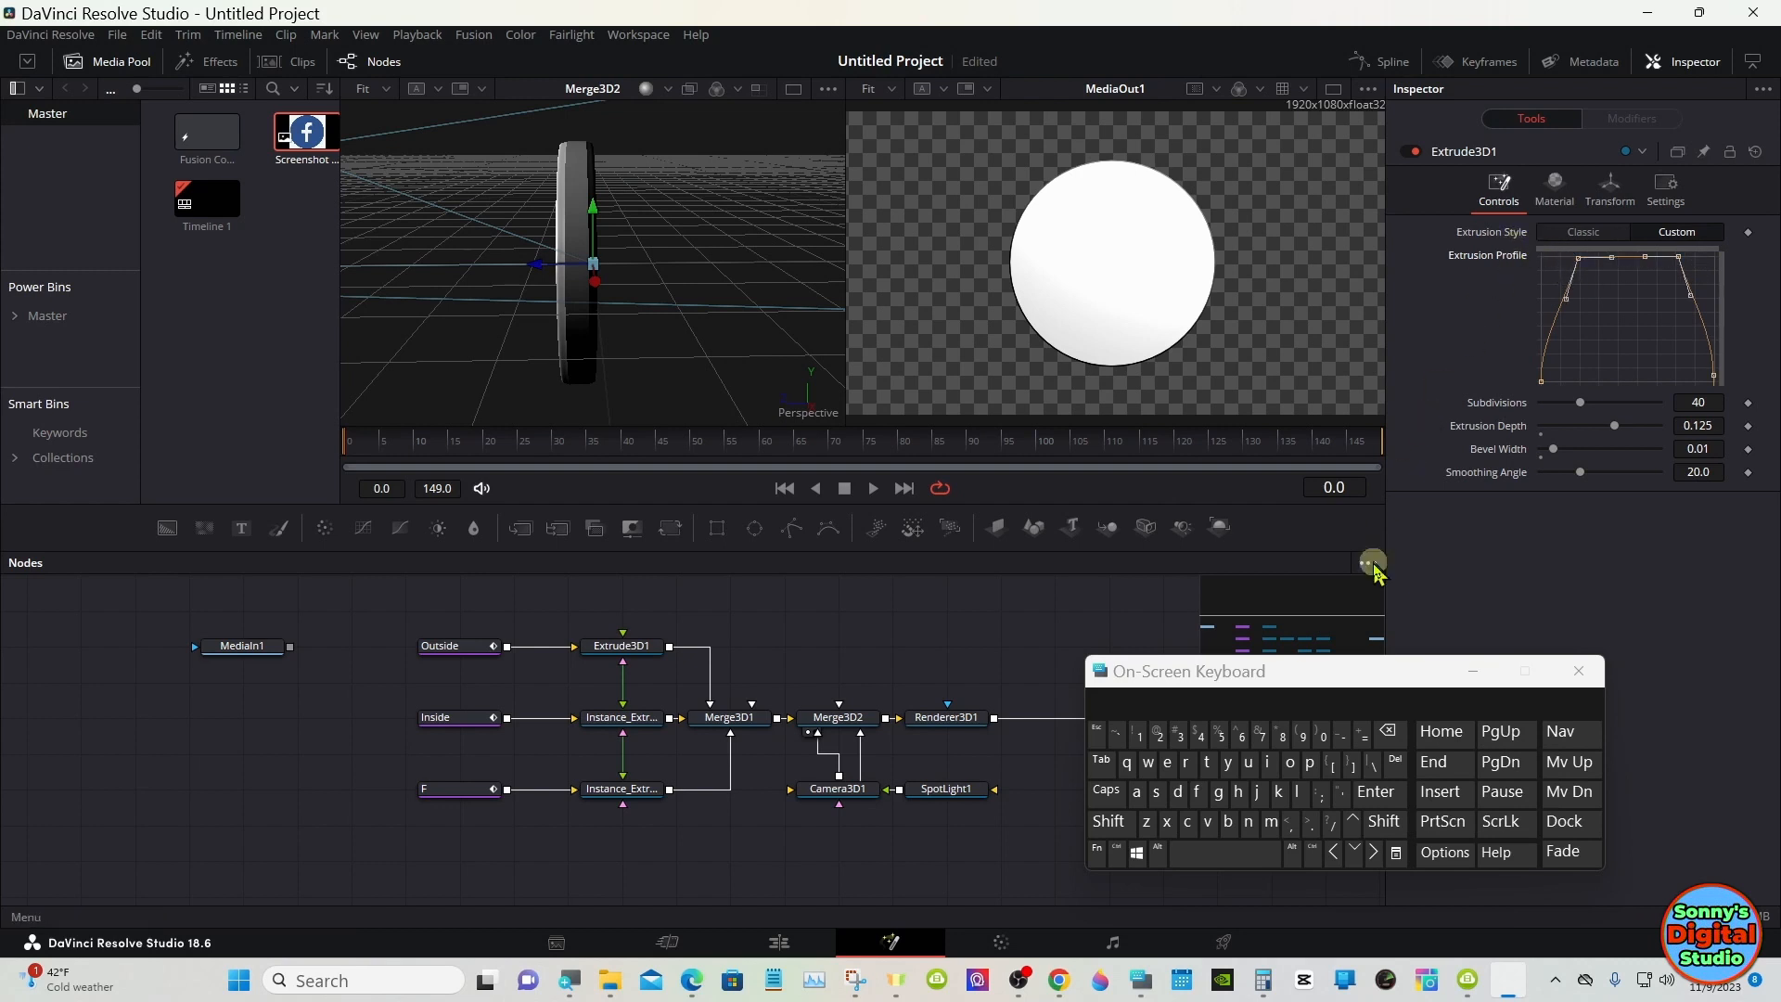
click(1196, 791)
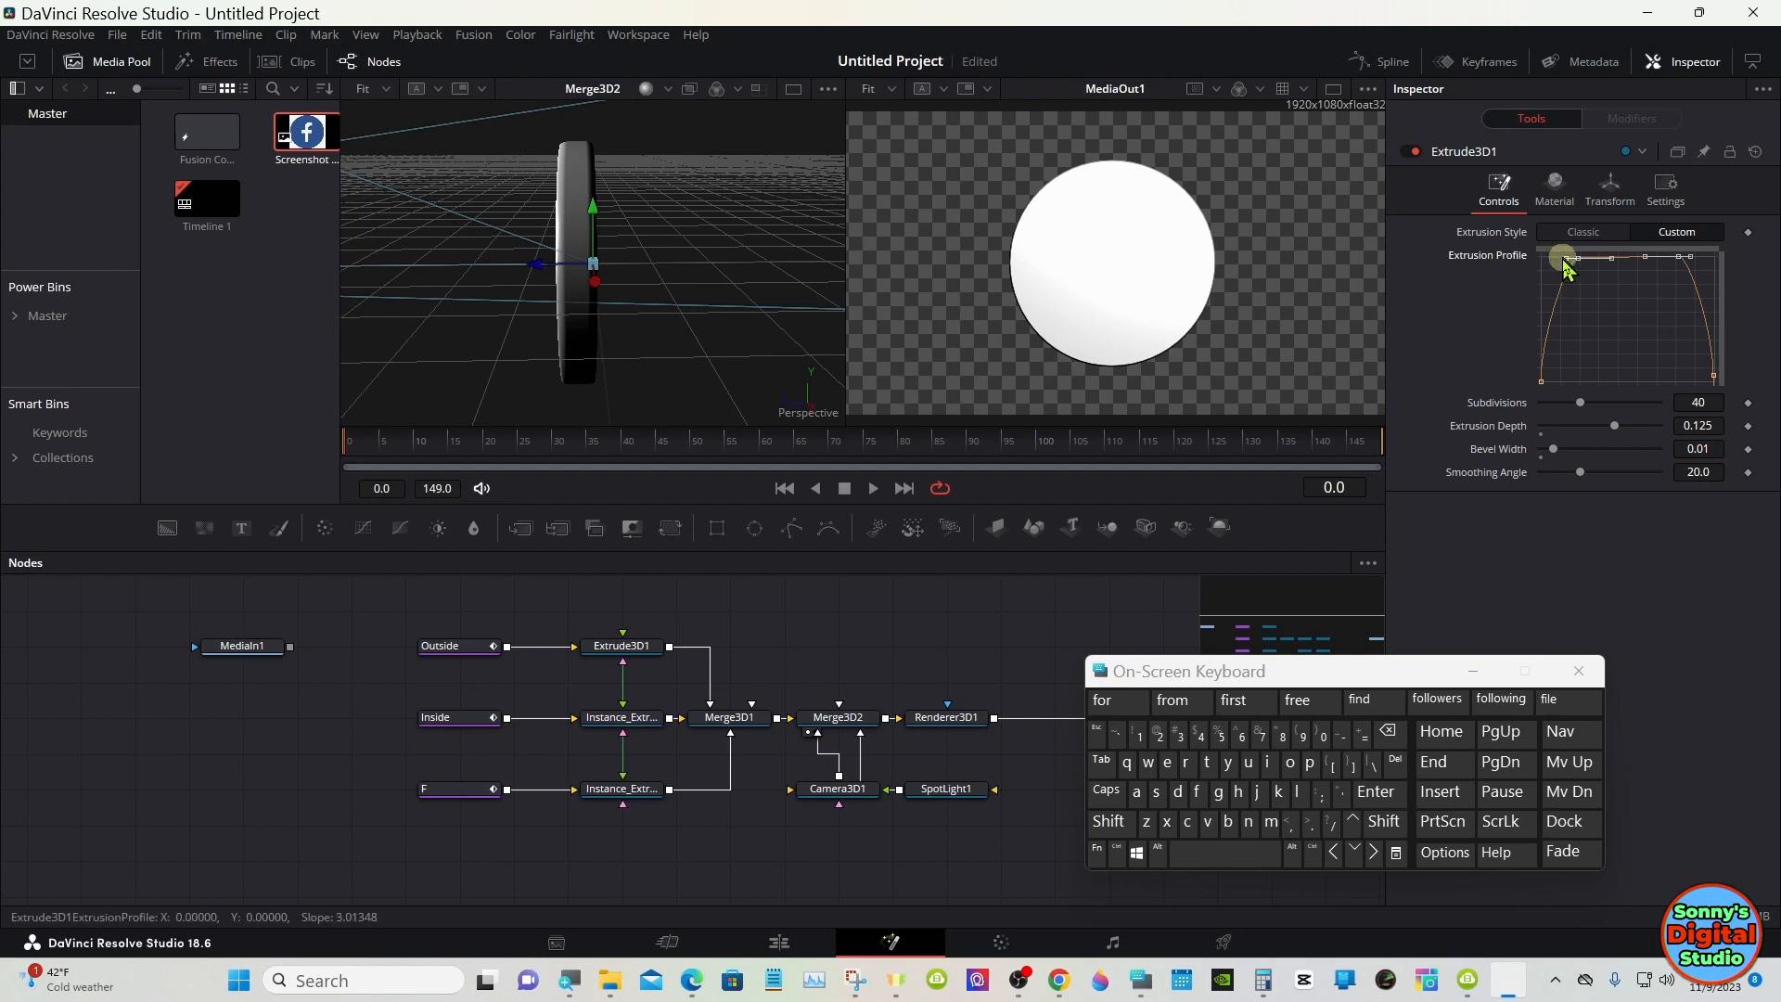
drag(1568, 262, 1546, 261)
drag(1692, 258, 1727, 262)
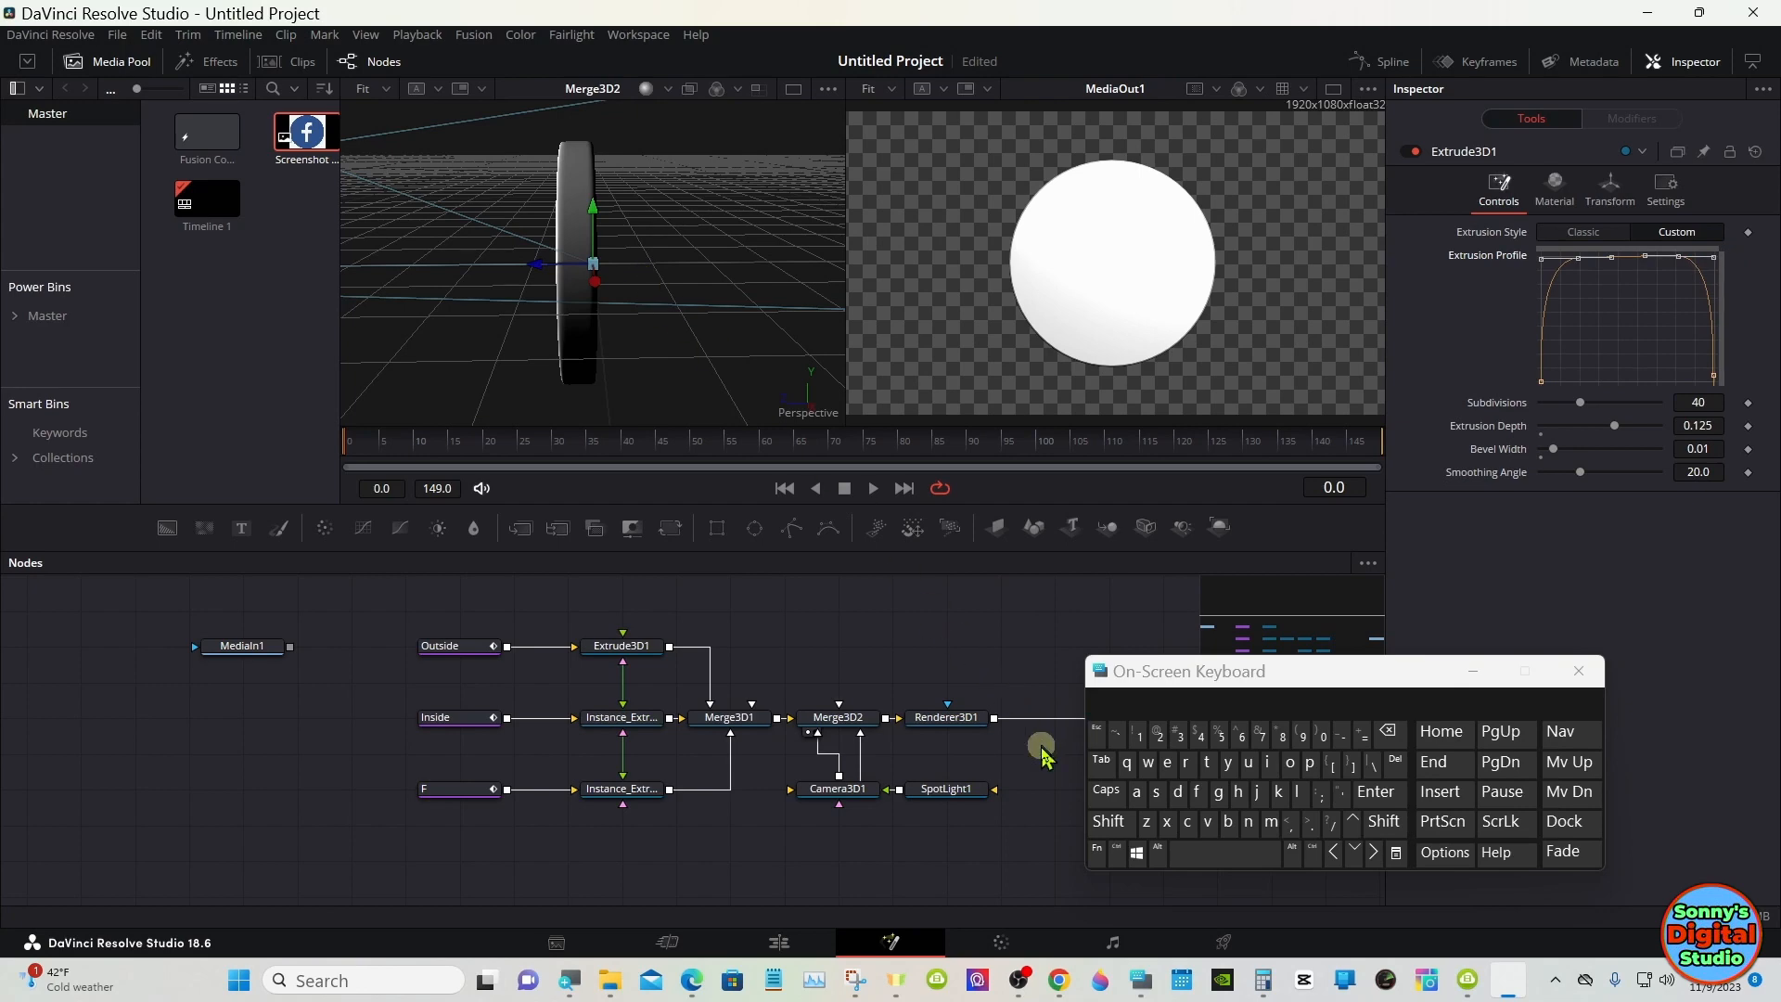
click(1109, 822)
drag(625, 350, 764, 377)
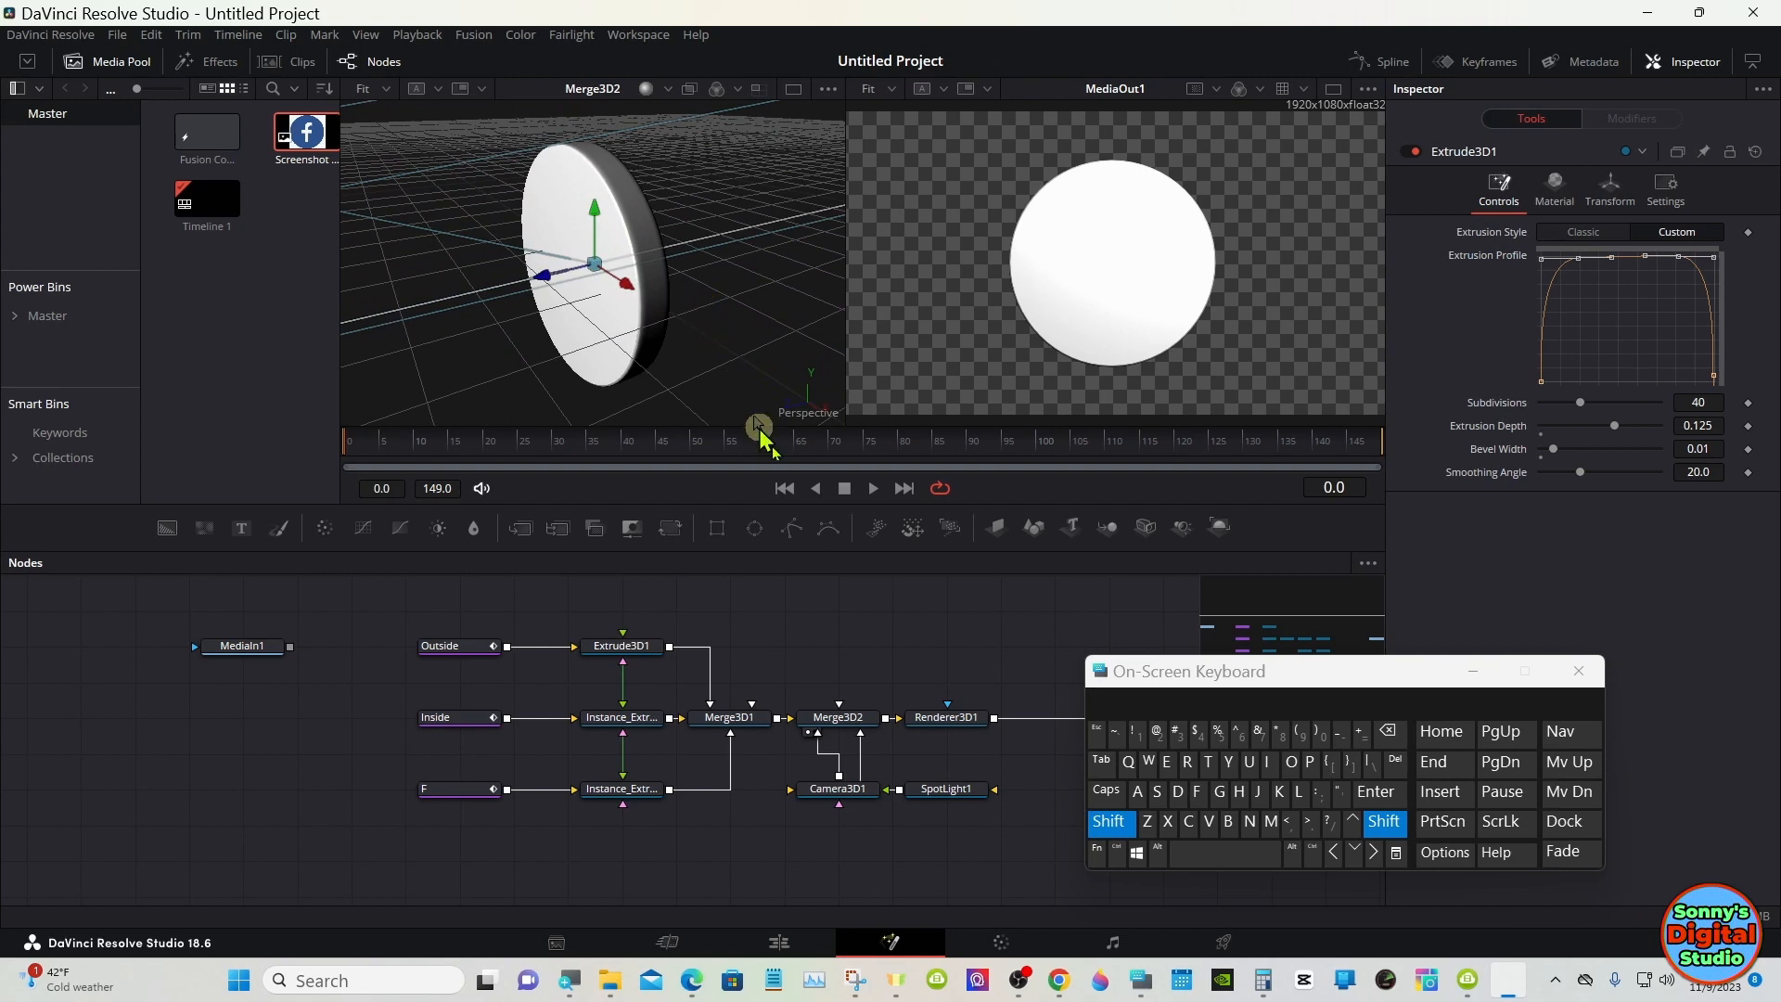
click(1108, 822)
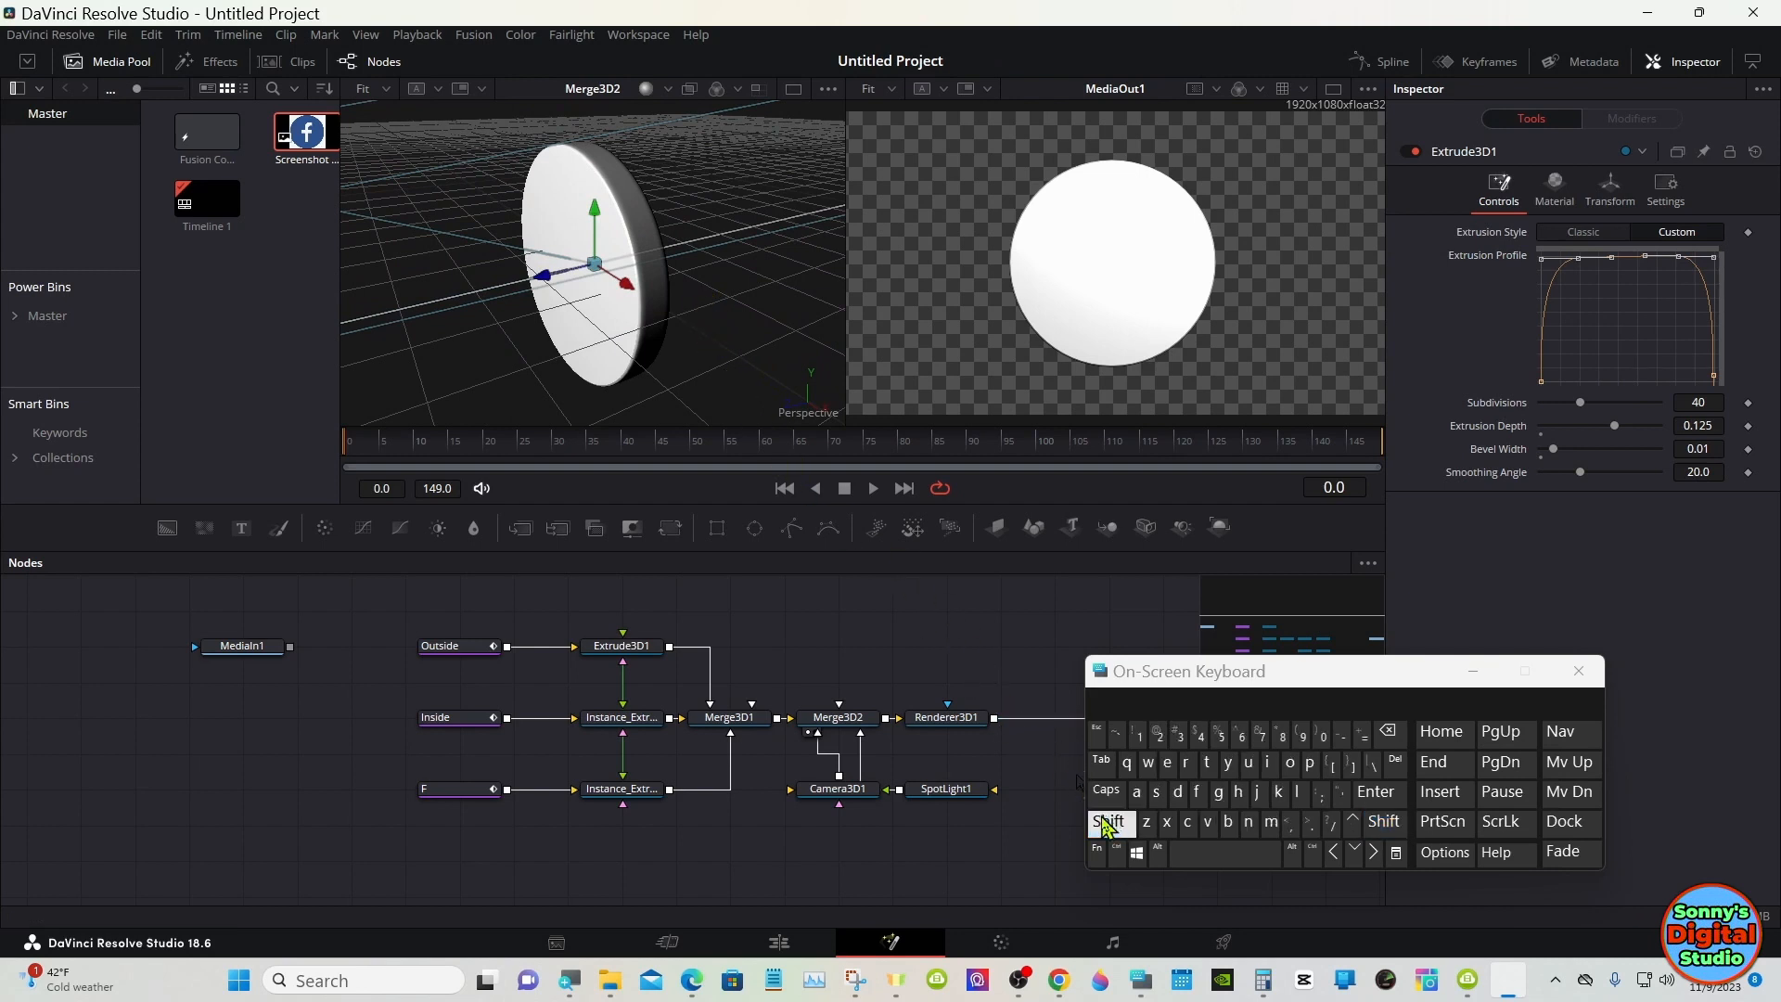
- Set the subdivisions to 100 and the smoothing angle to 60 on Instance_Extrude3D1, the extrusion of the Inside shape
click(620, 729)
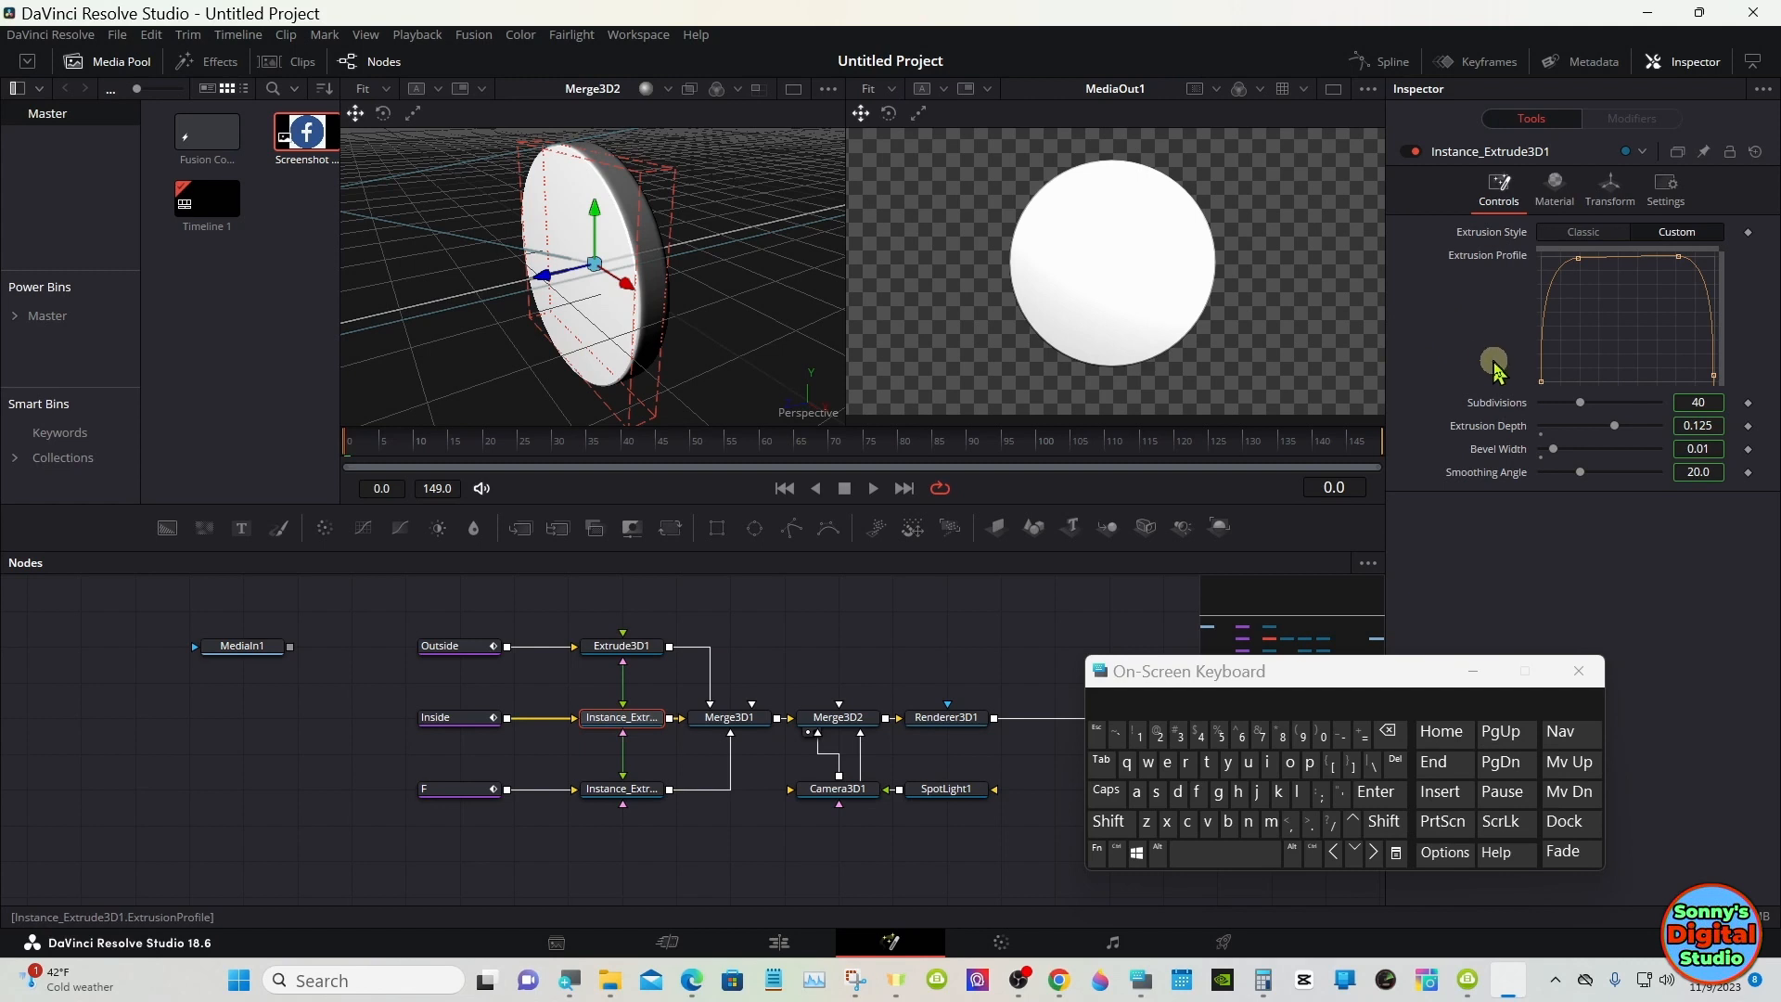
drag(1583, 409, 1678, 414)
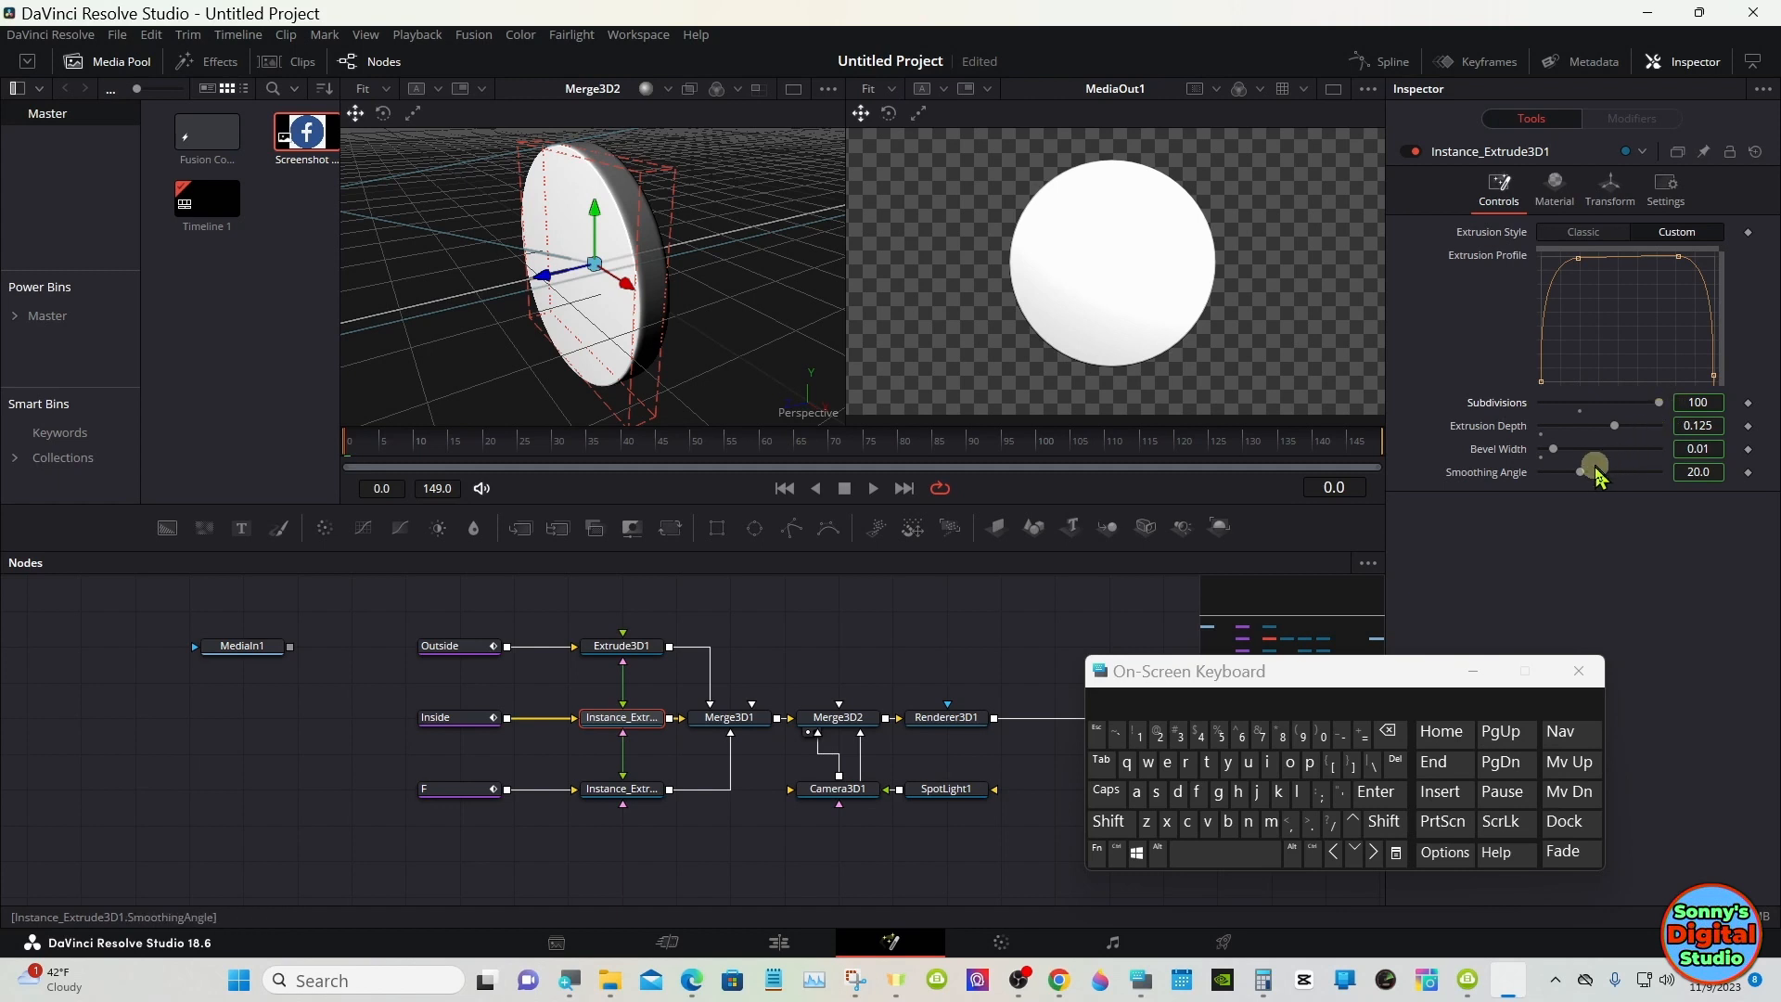
drag(1582, 473, 1670, 477)
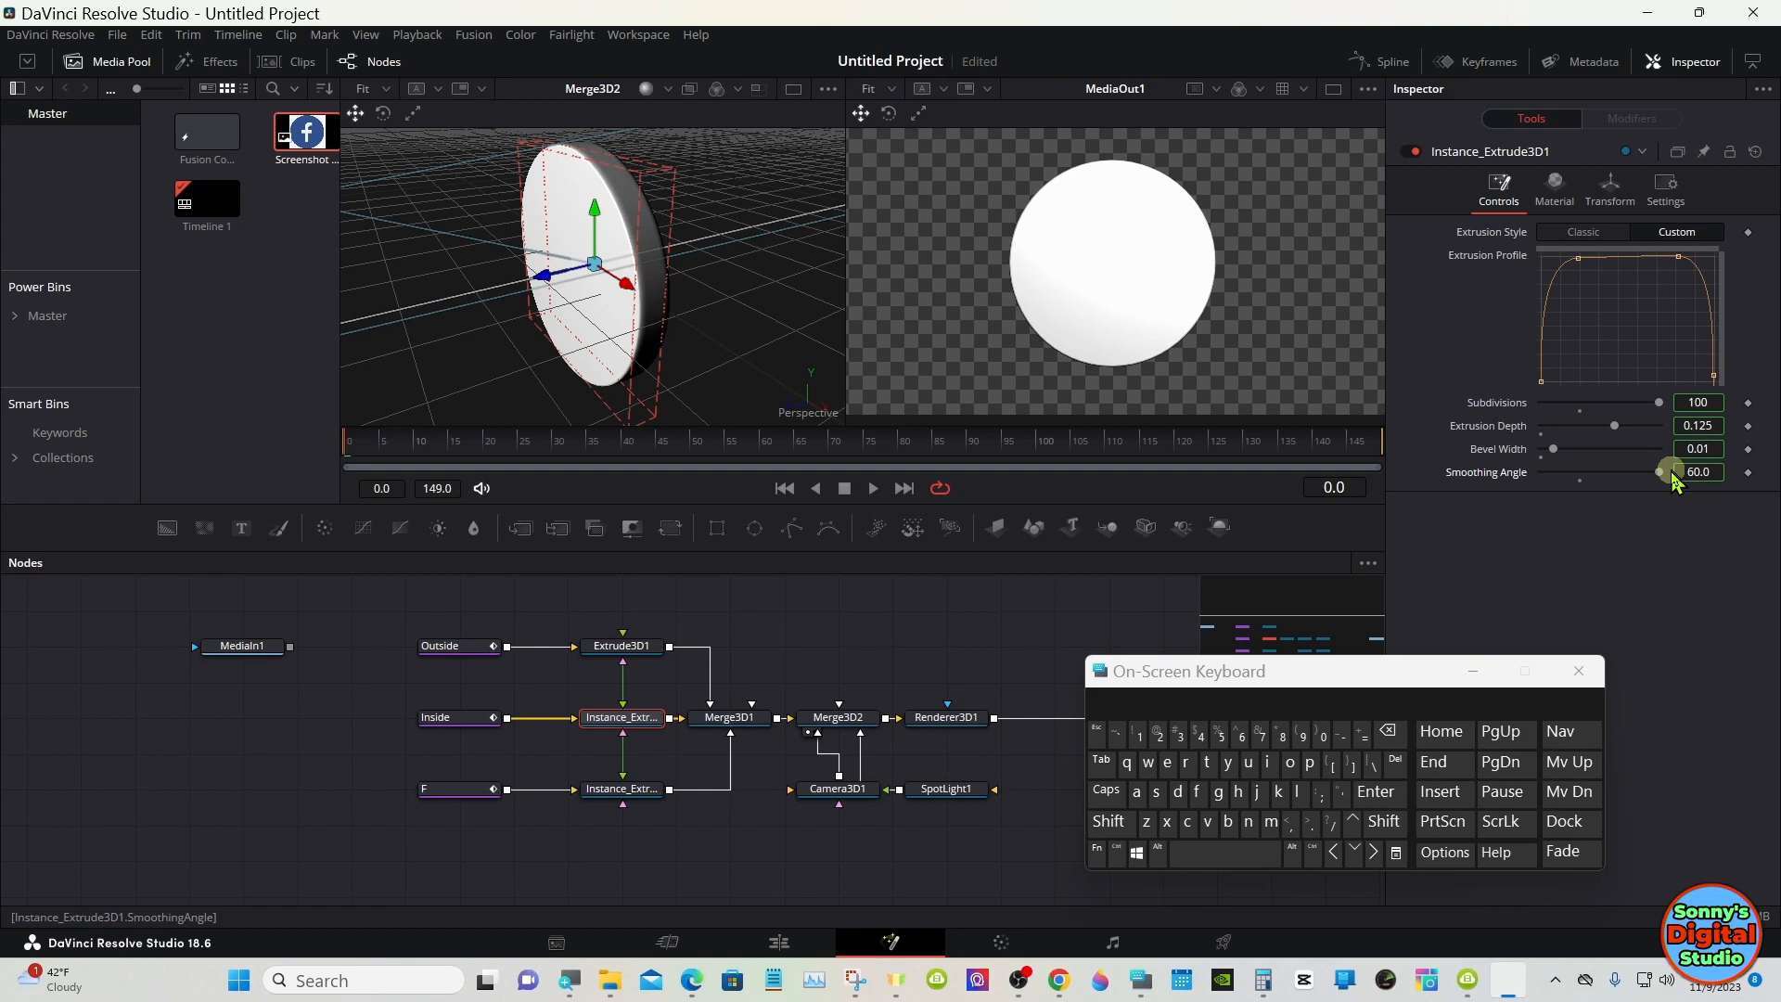
click(1559, 203)
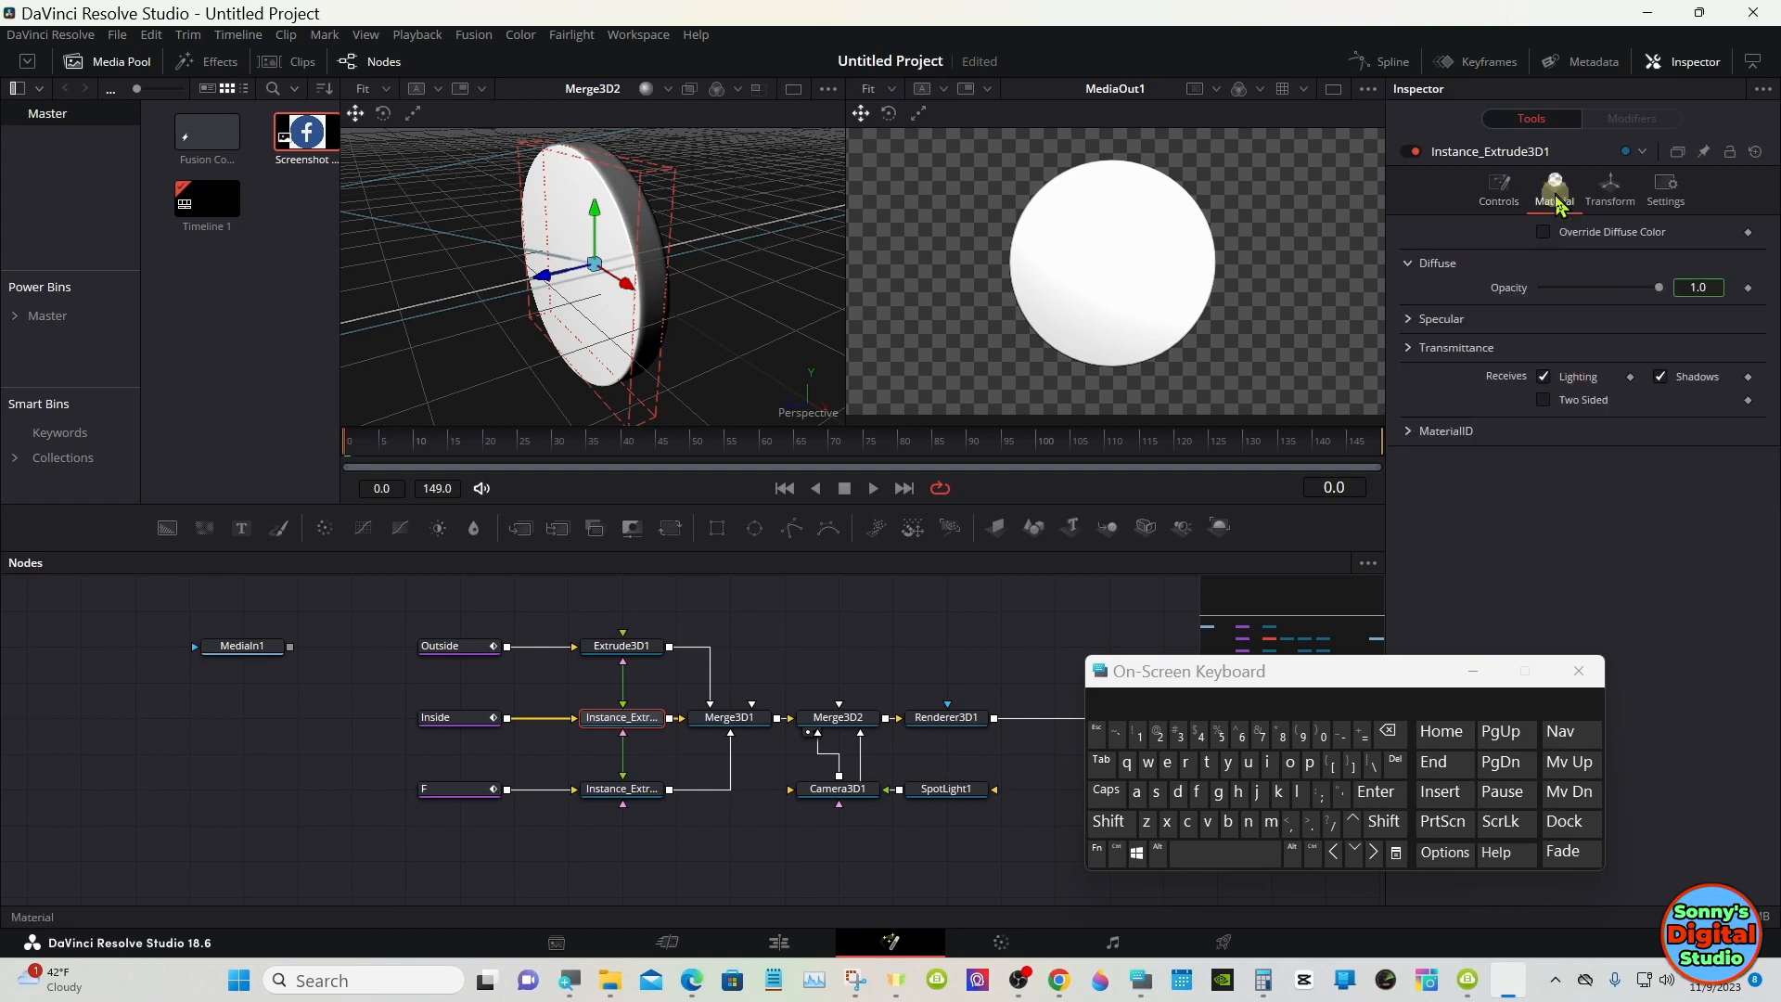
click(1497, 204)
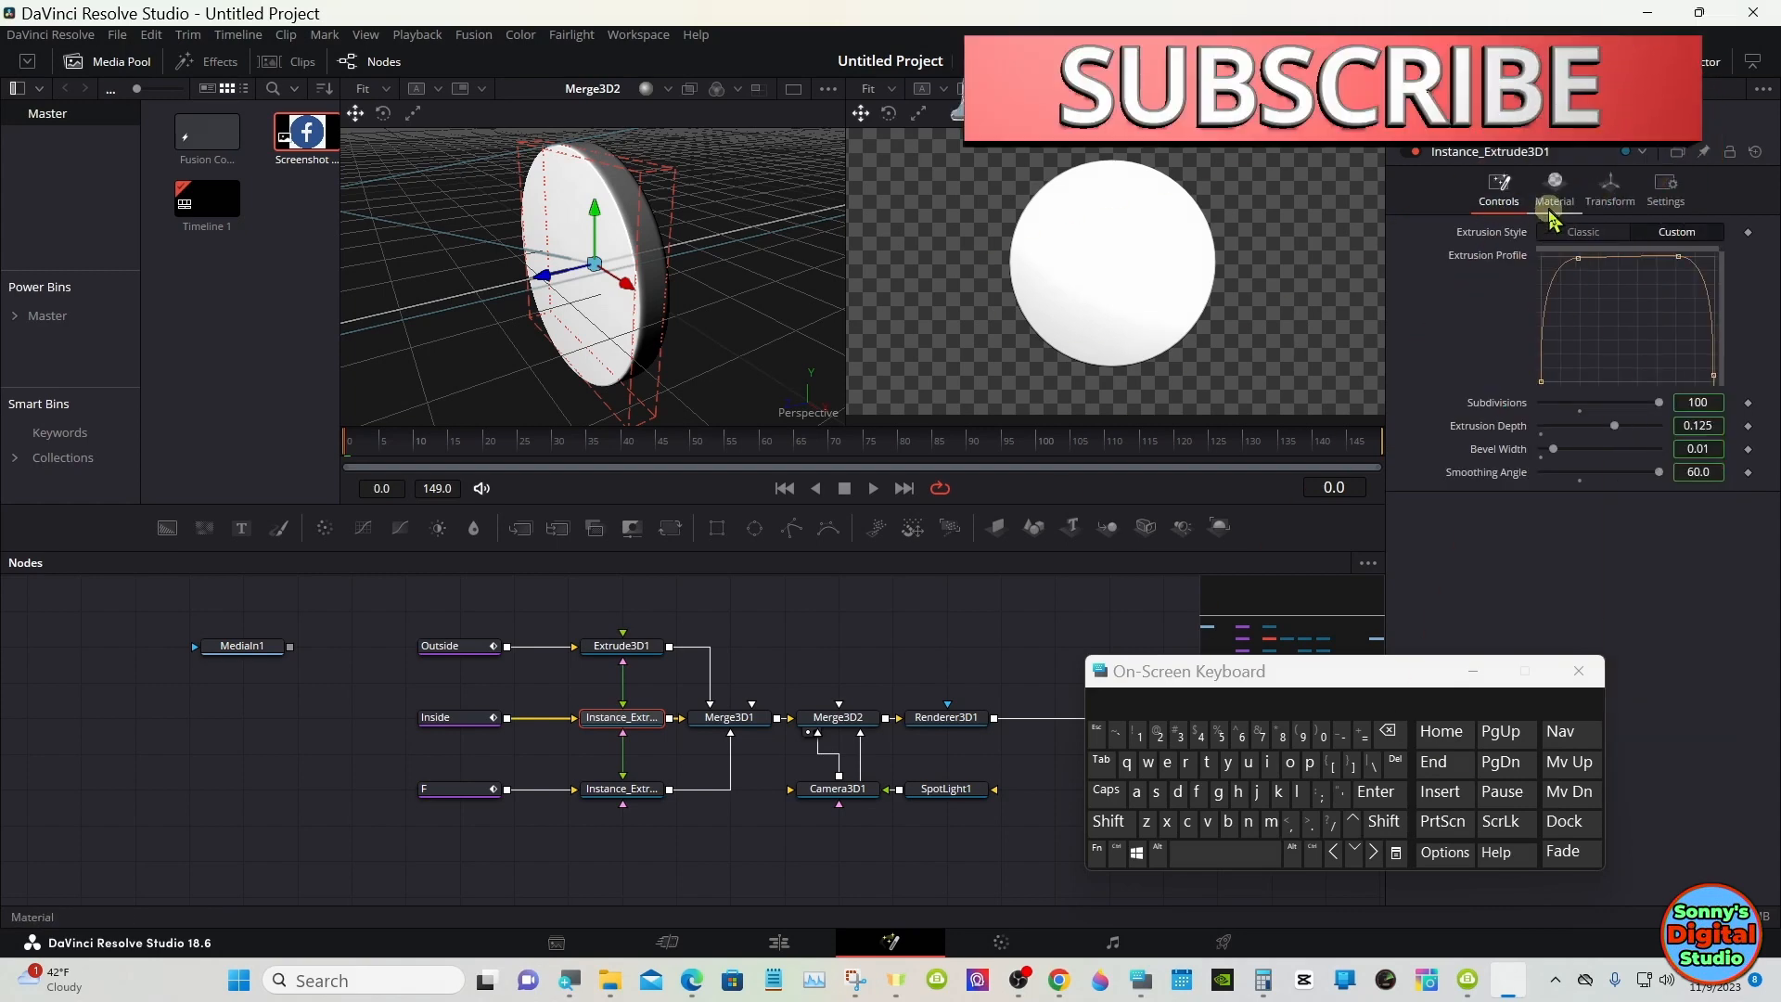
mouse_move(1616, 426)
mouse_down()
mouse_move(1638, 430)
mouse_move(1616, 429)
mouse_up()
click(1700, 425)
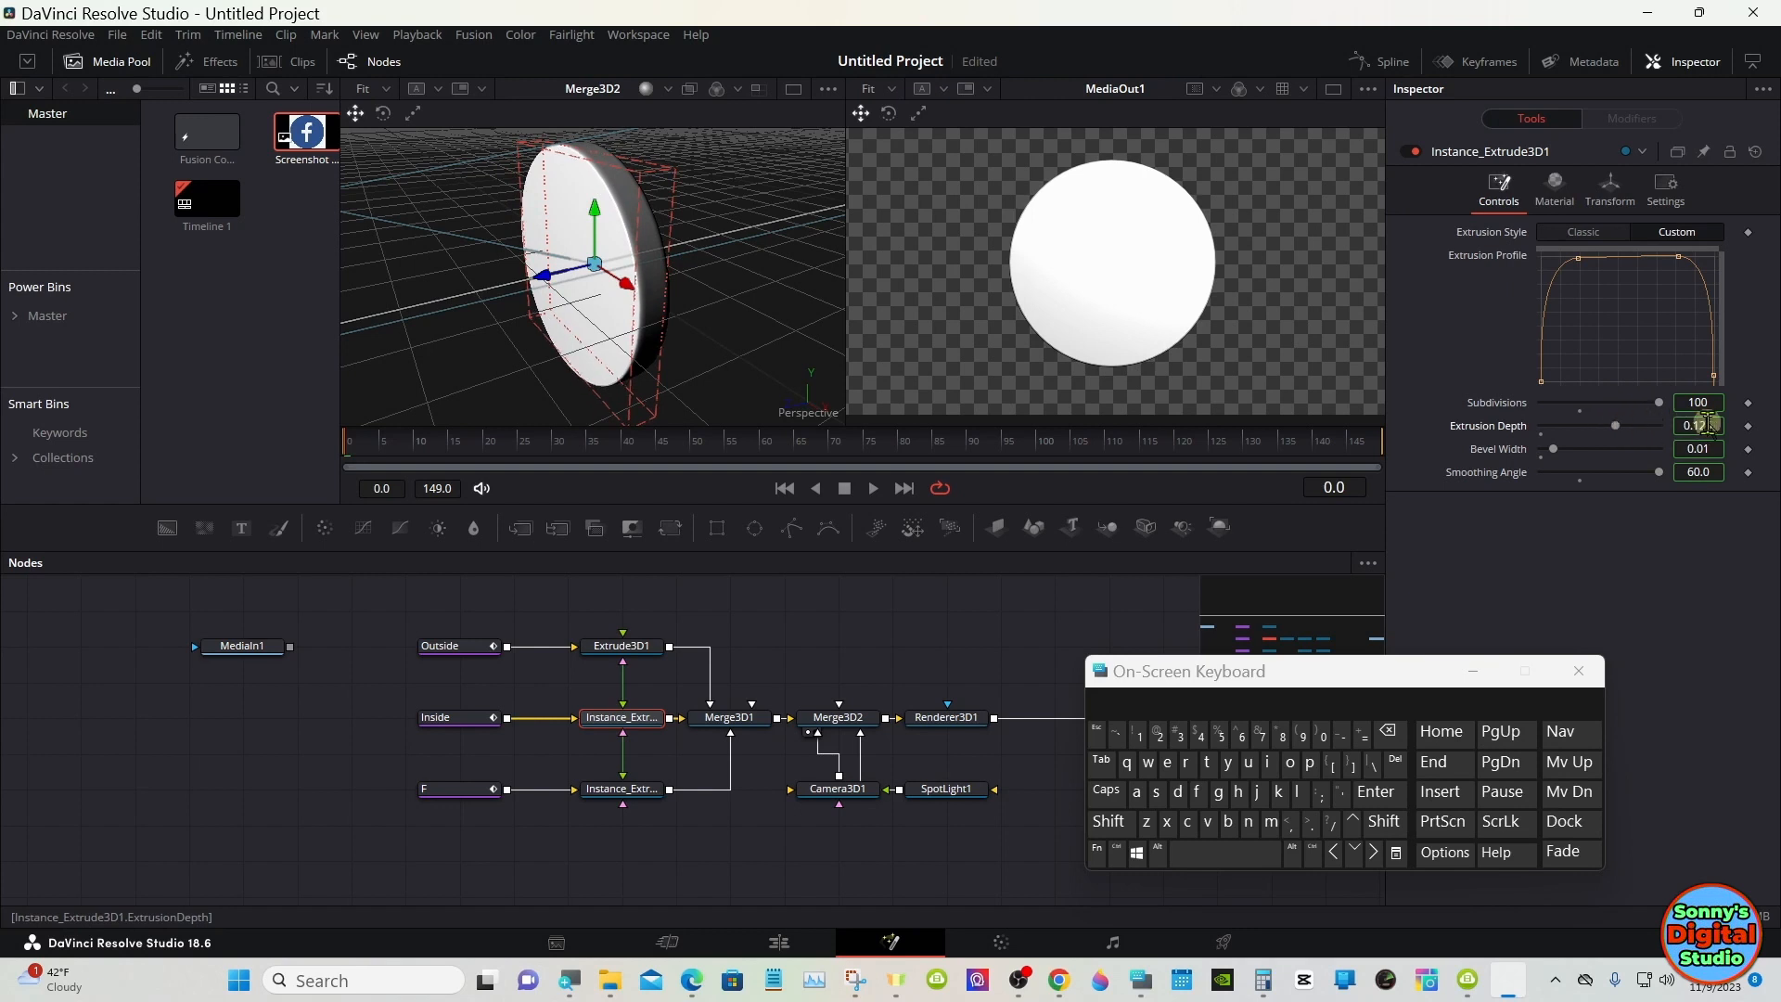
click(1392, 735)
click(1221, 734)
click(1383, 793)
click(1493, 430)
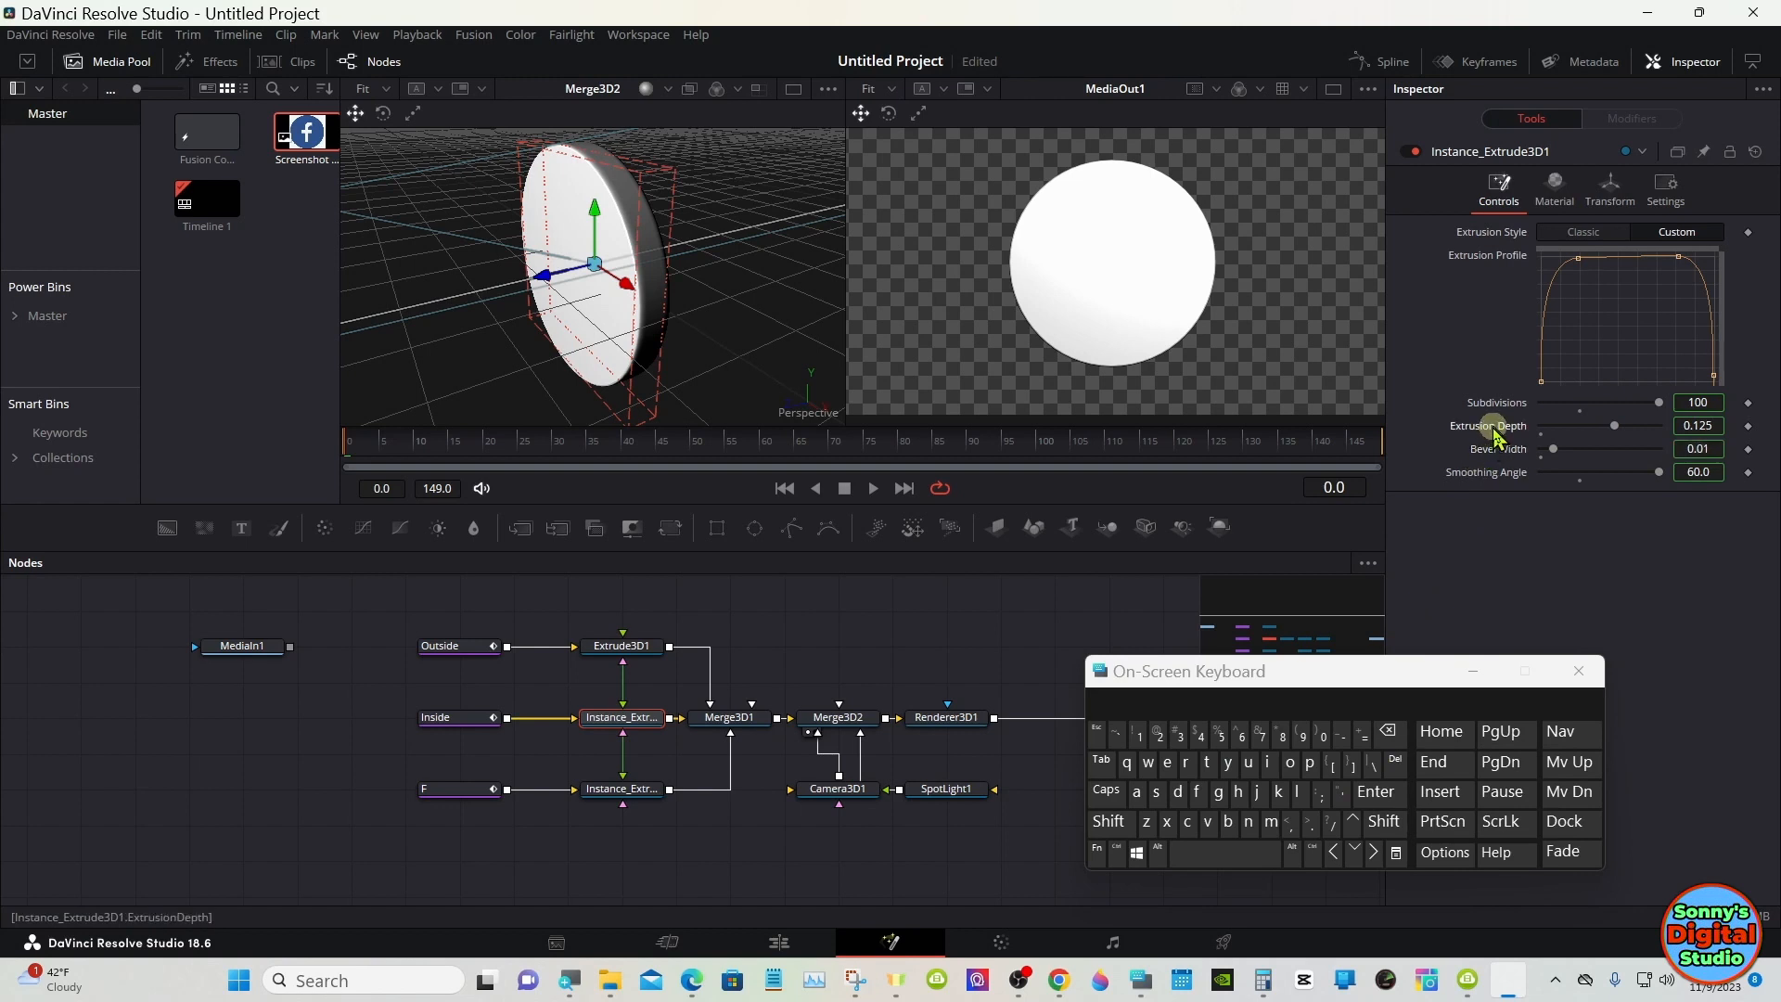
- Deinstance the extrusion depth of Instance_Extrude3D1 and set it to 0.15
right_click(1493, 431)
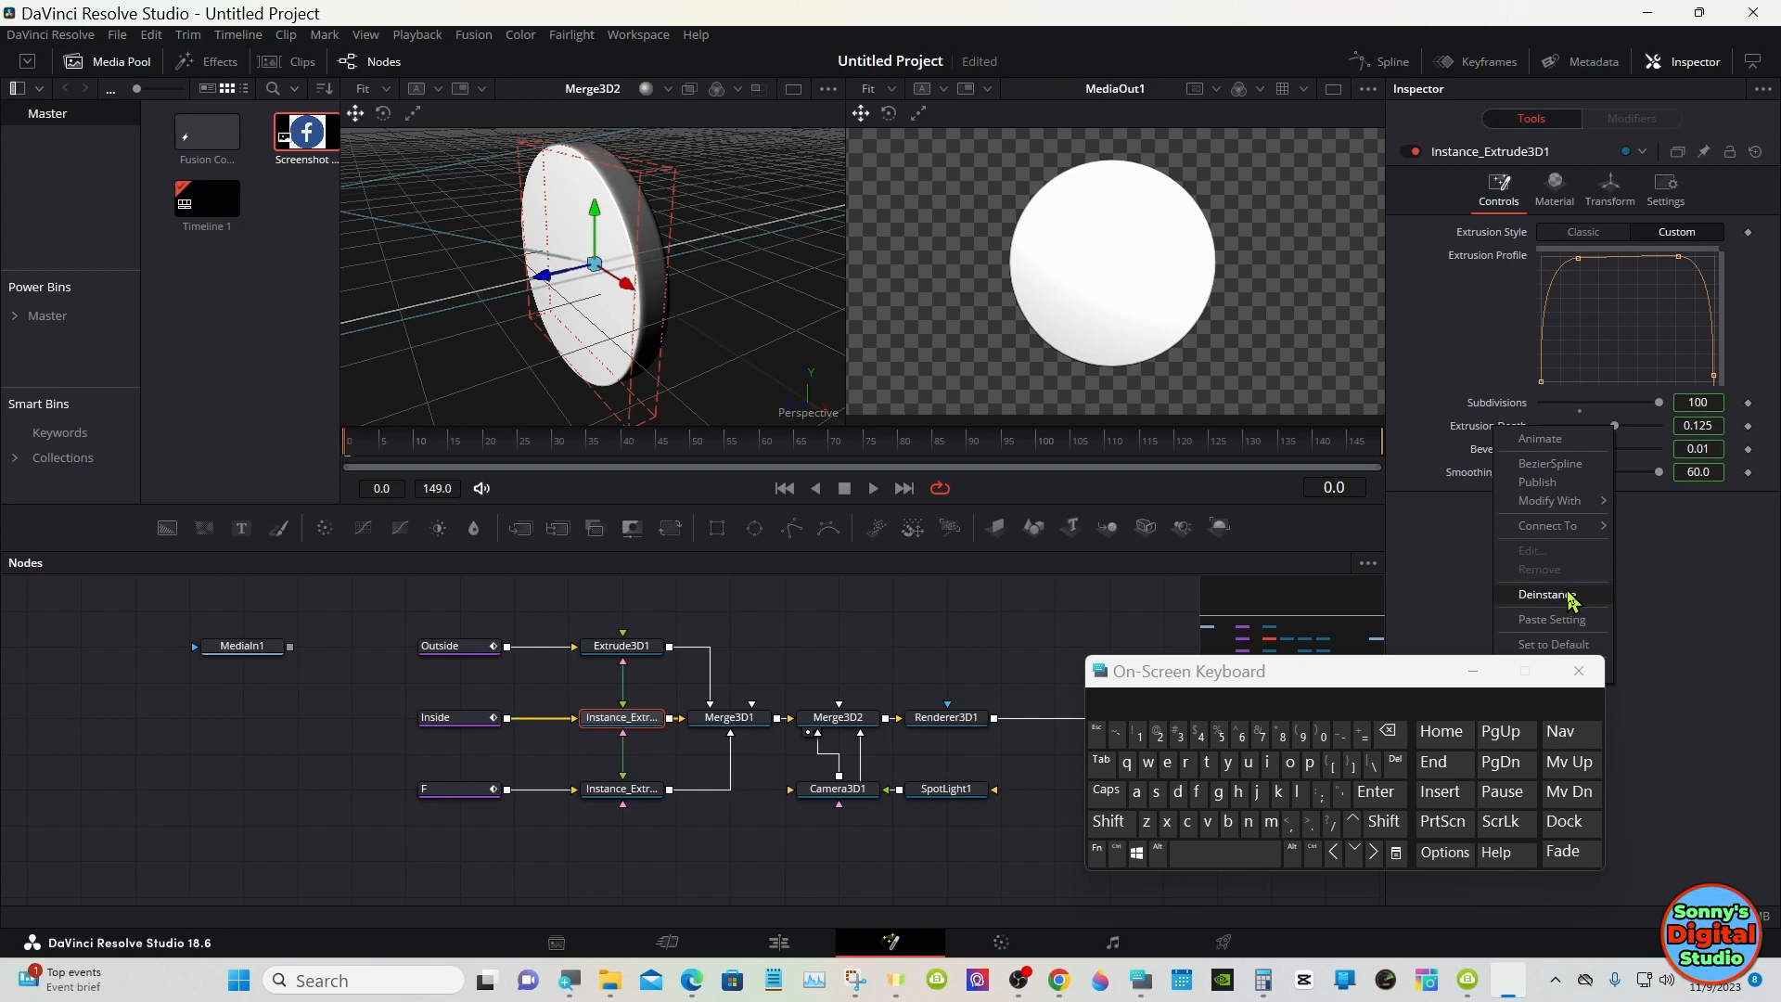
click(1572, 596)
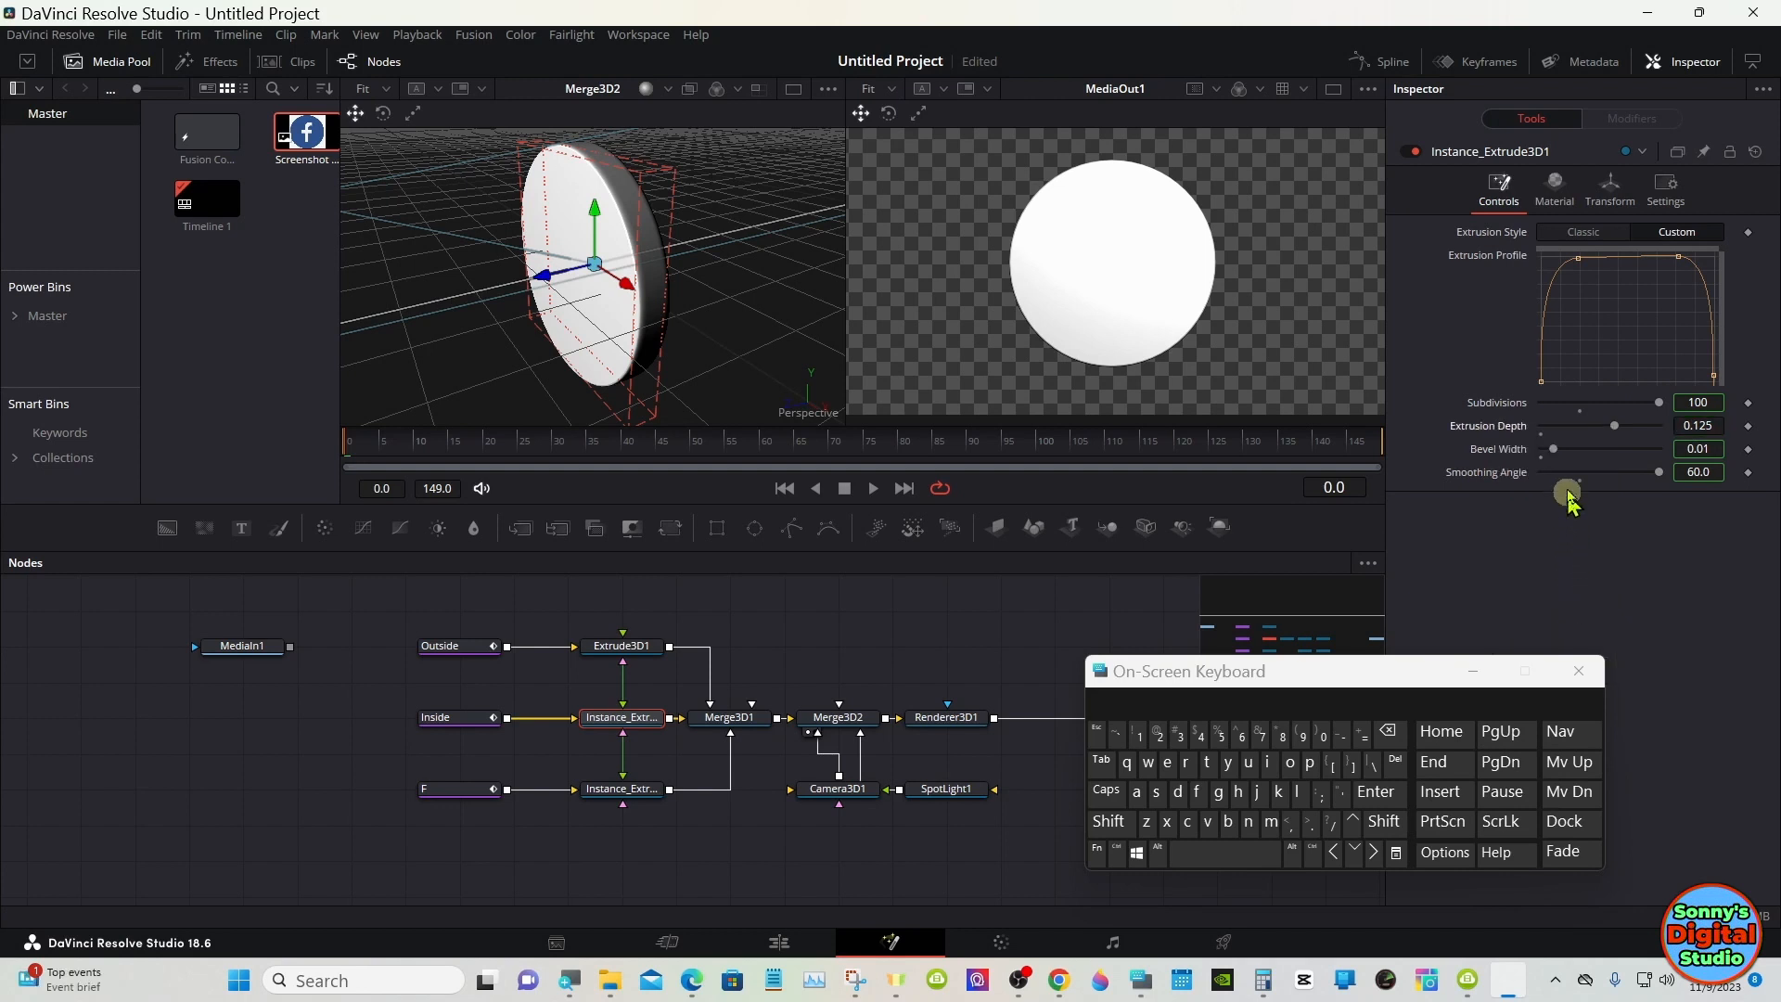
drag(1616, 427, 1631, 426)
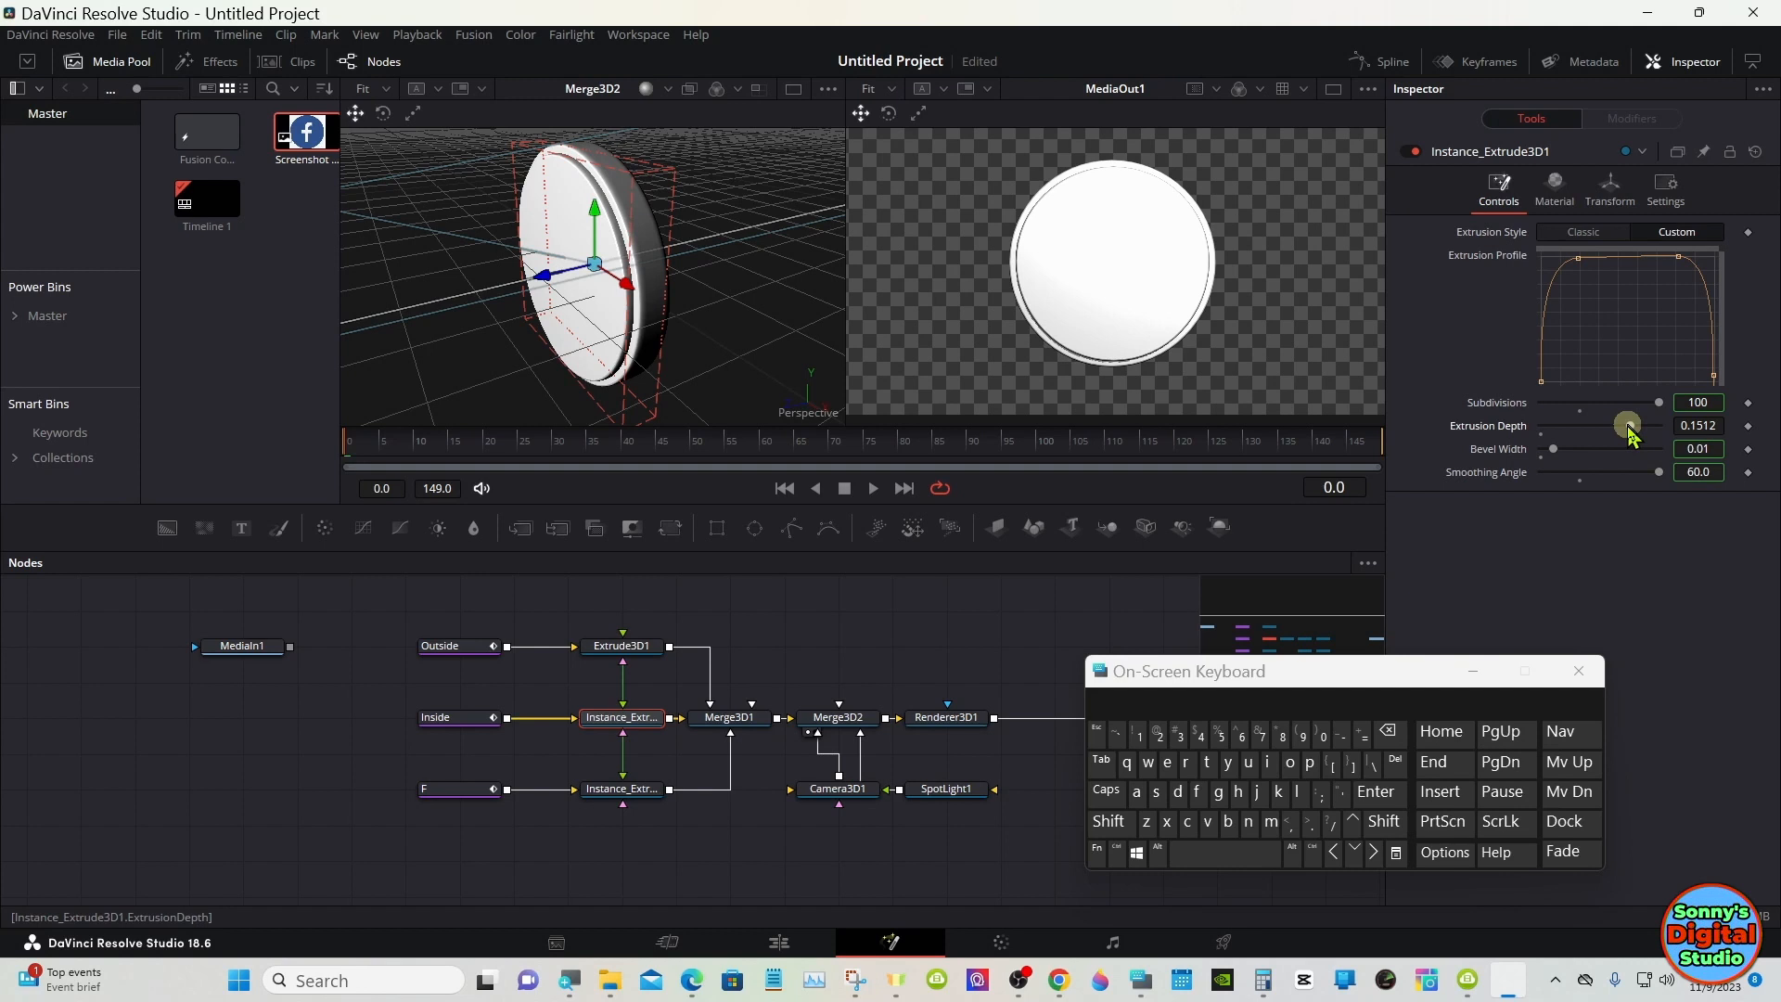
drag(1686, 422, 1722, 419)
click(1389, 734)
click(1377, 796)
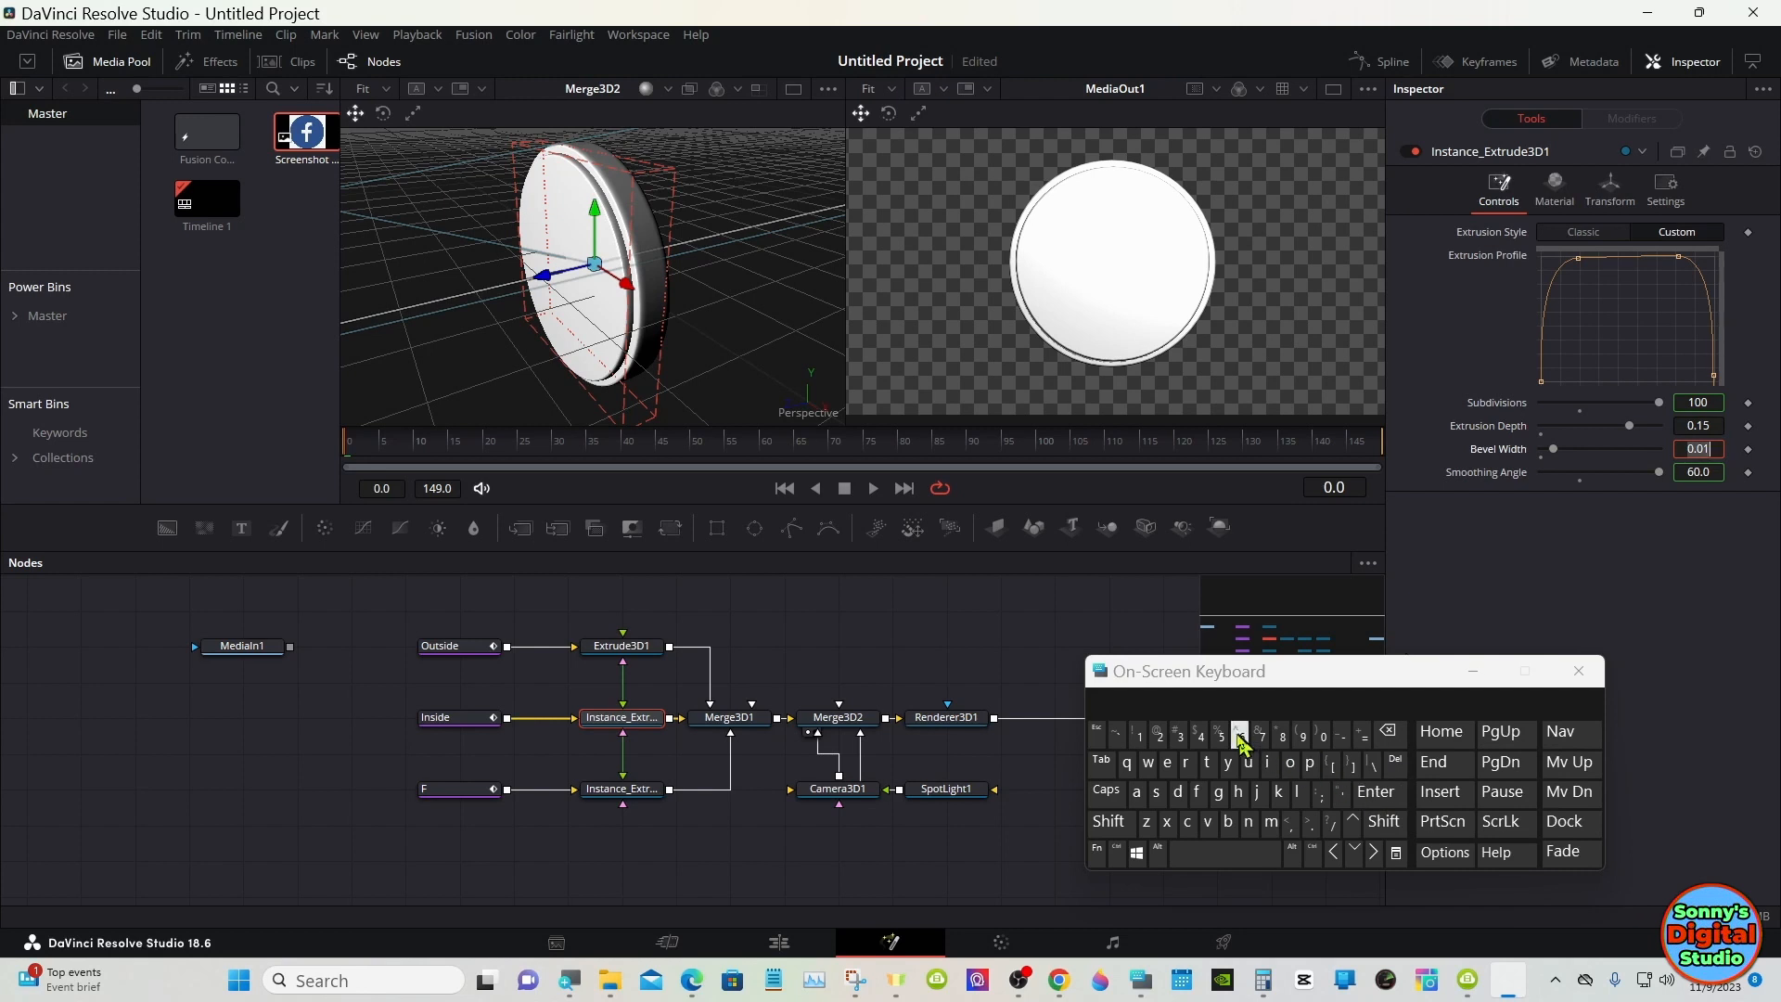
- Deinstance the extrusion depth of Instance_Extrude3D1_1, the extrusion of the F shape, and set it to 0.2
click(650, 796)
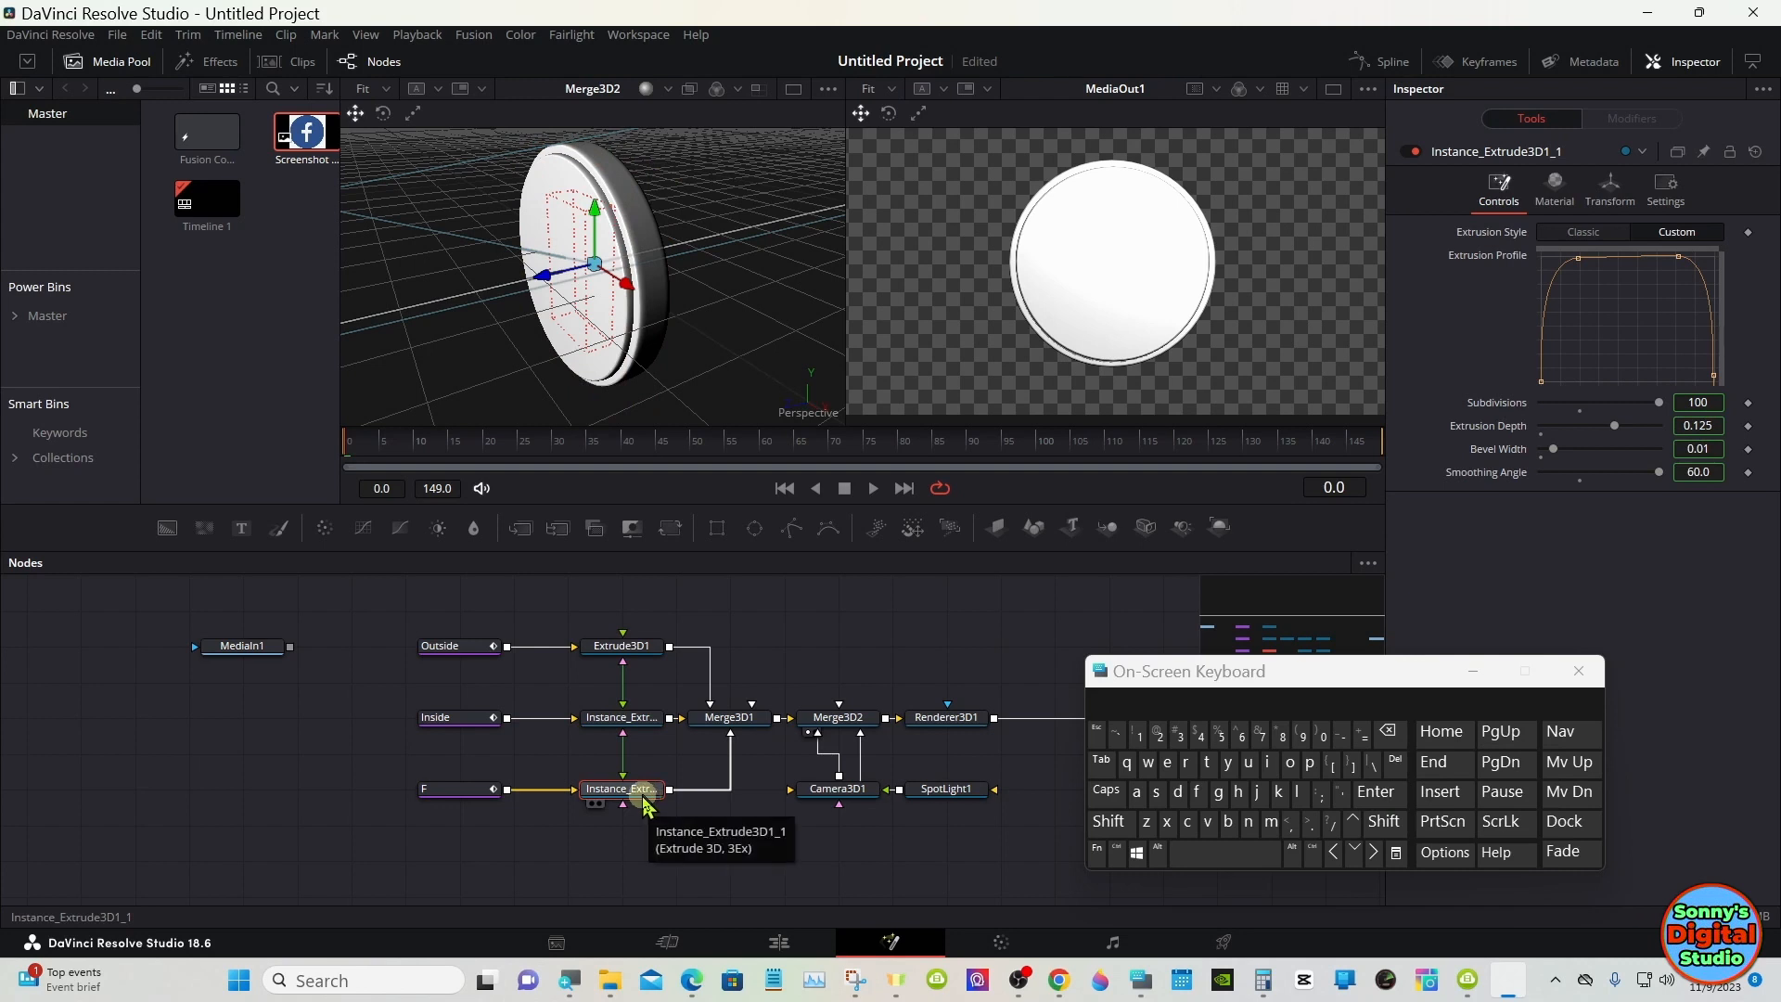
right_click(1489, 434)
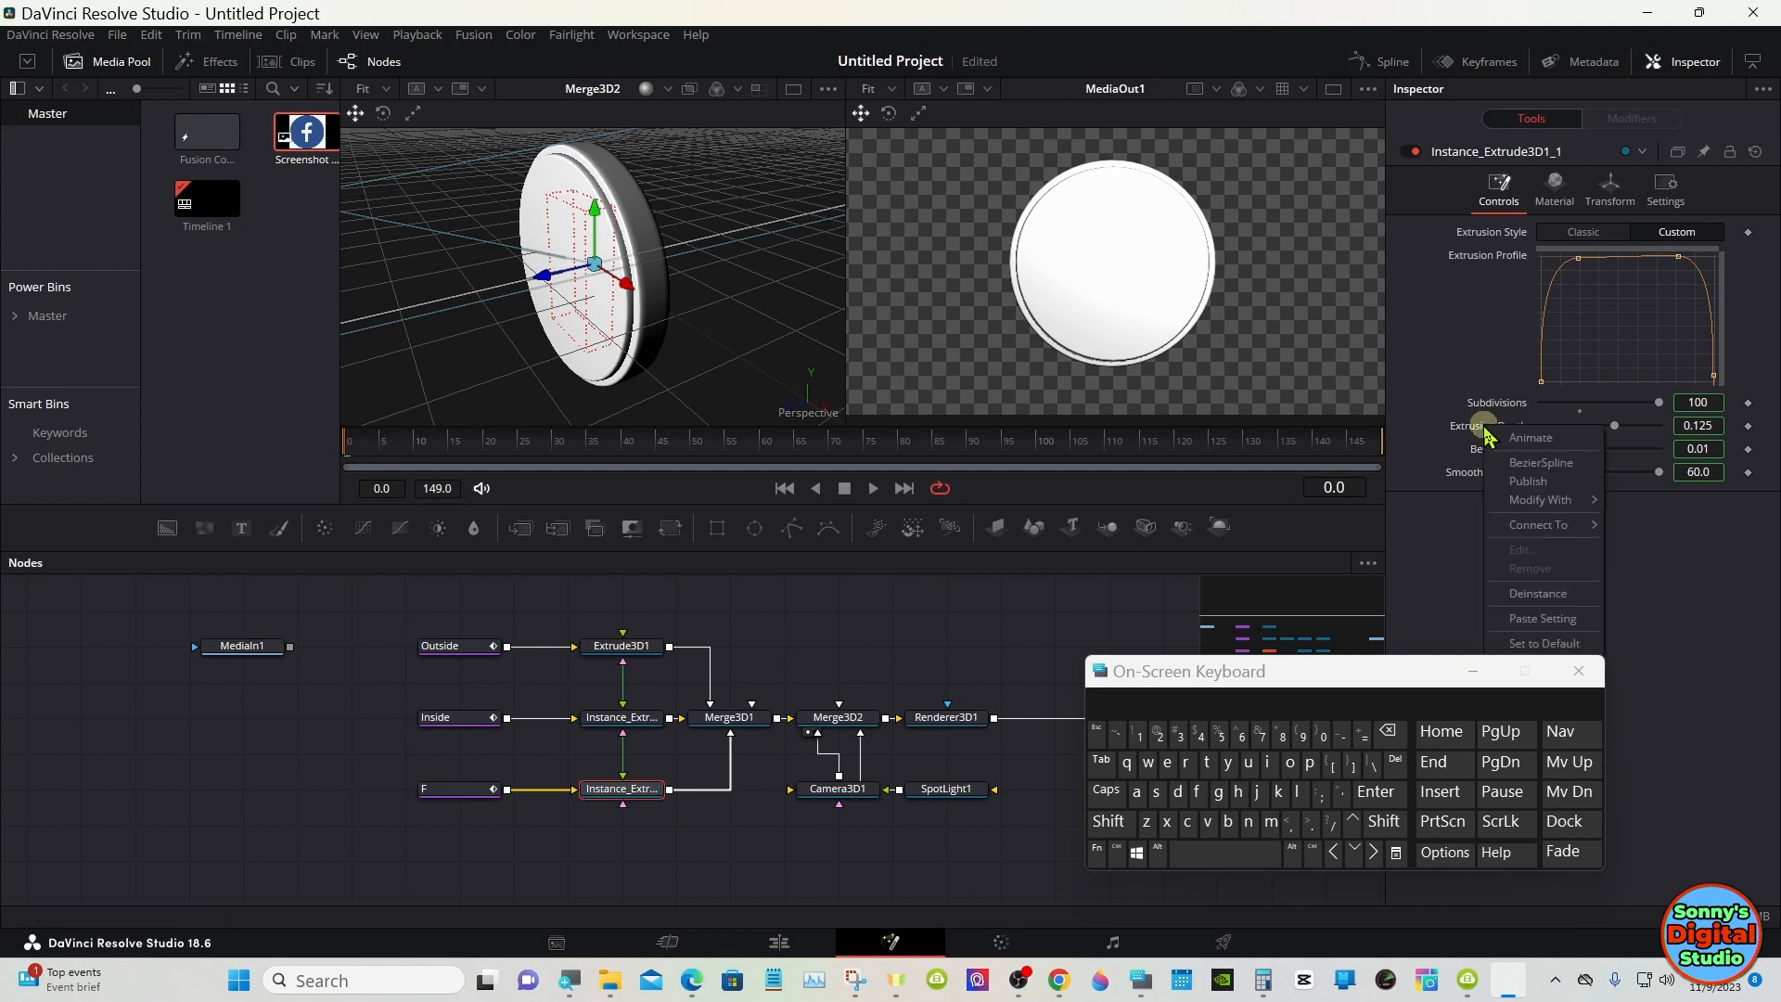
click(1533, 595)
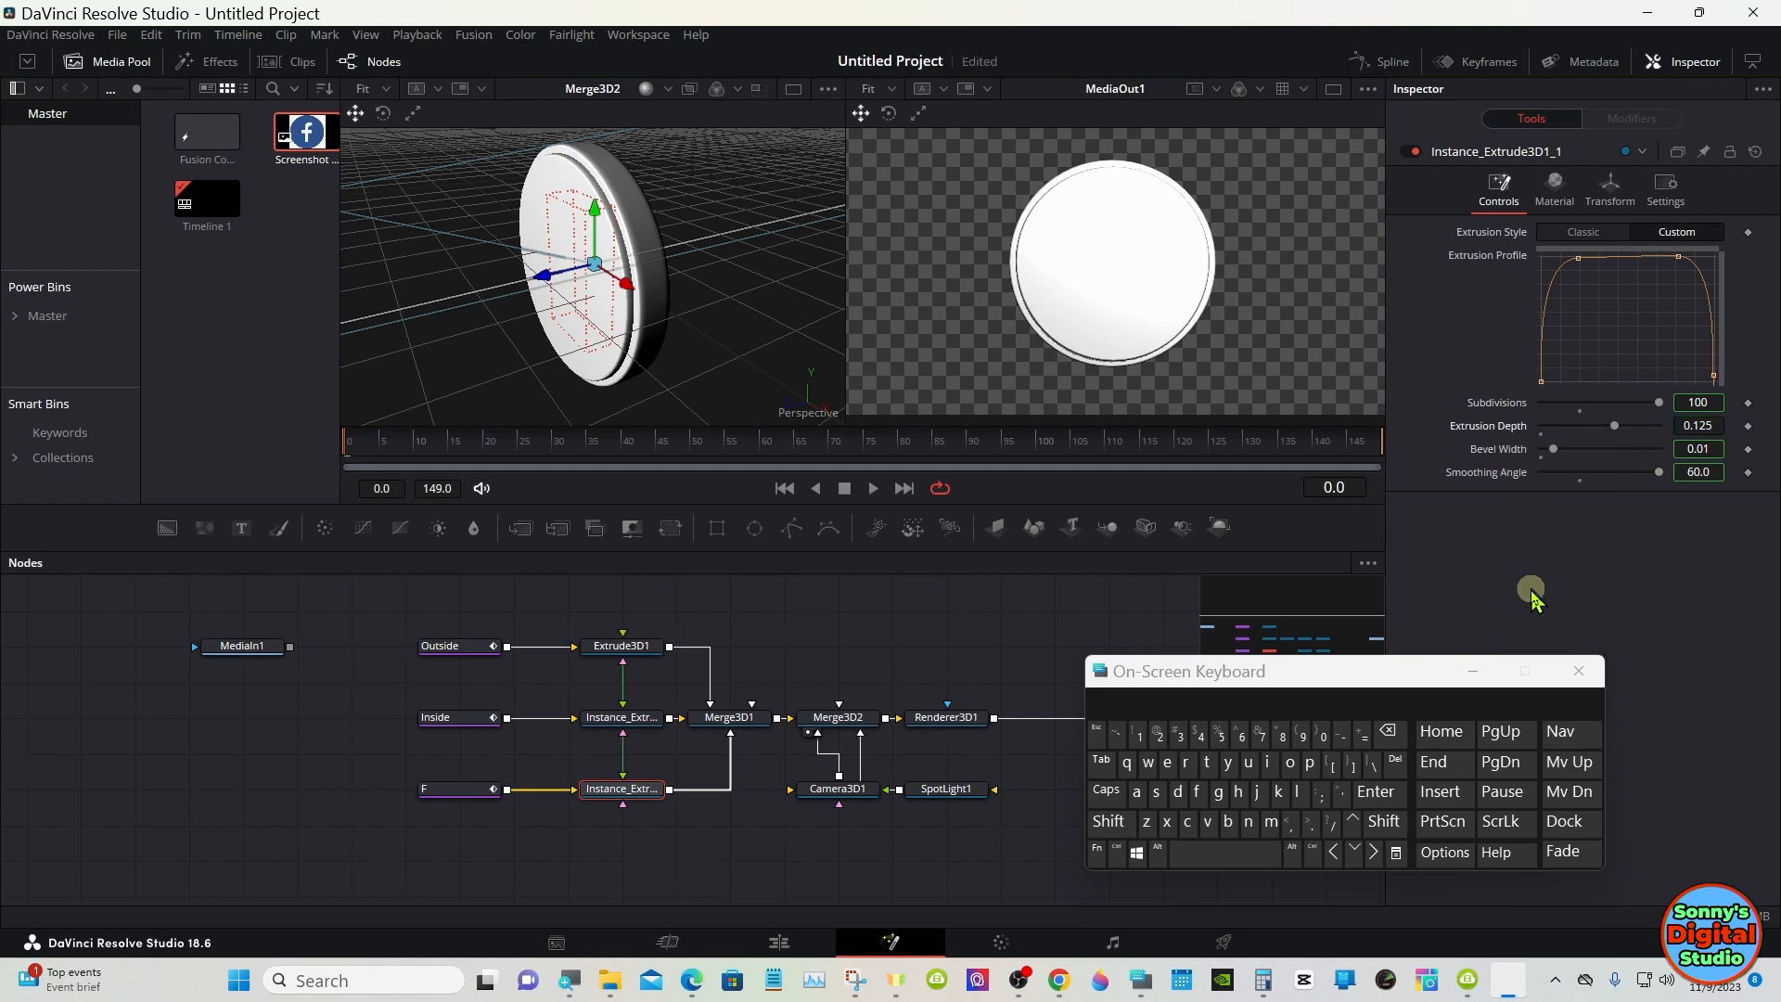
drag(1617, 436, 1664, 430)
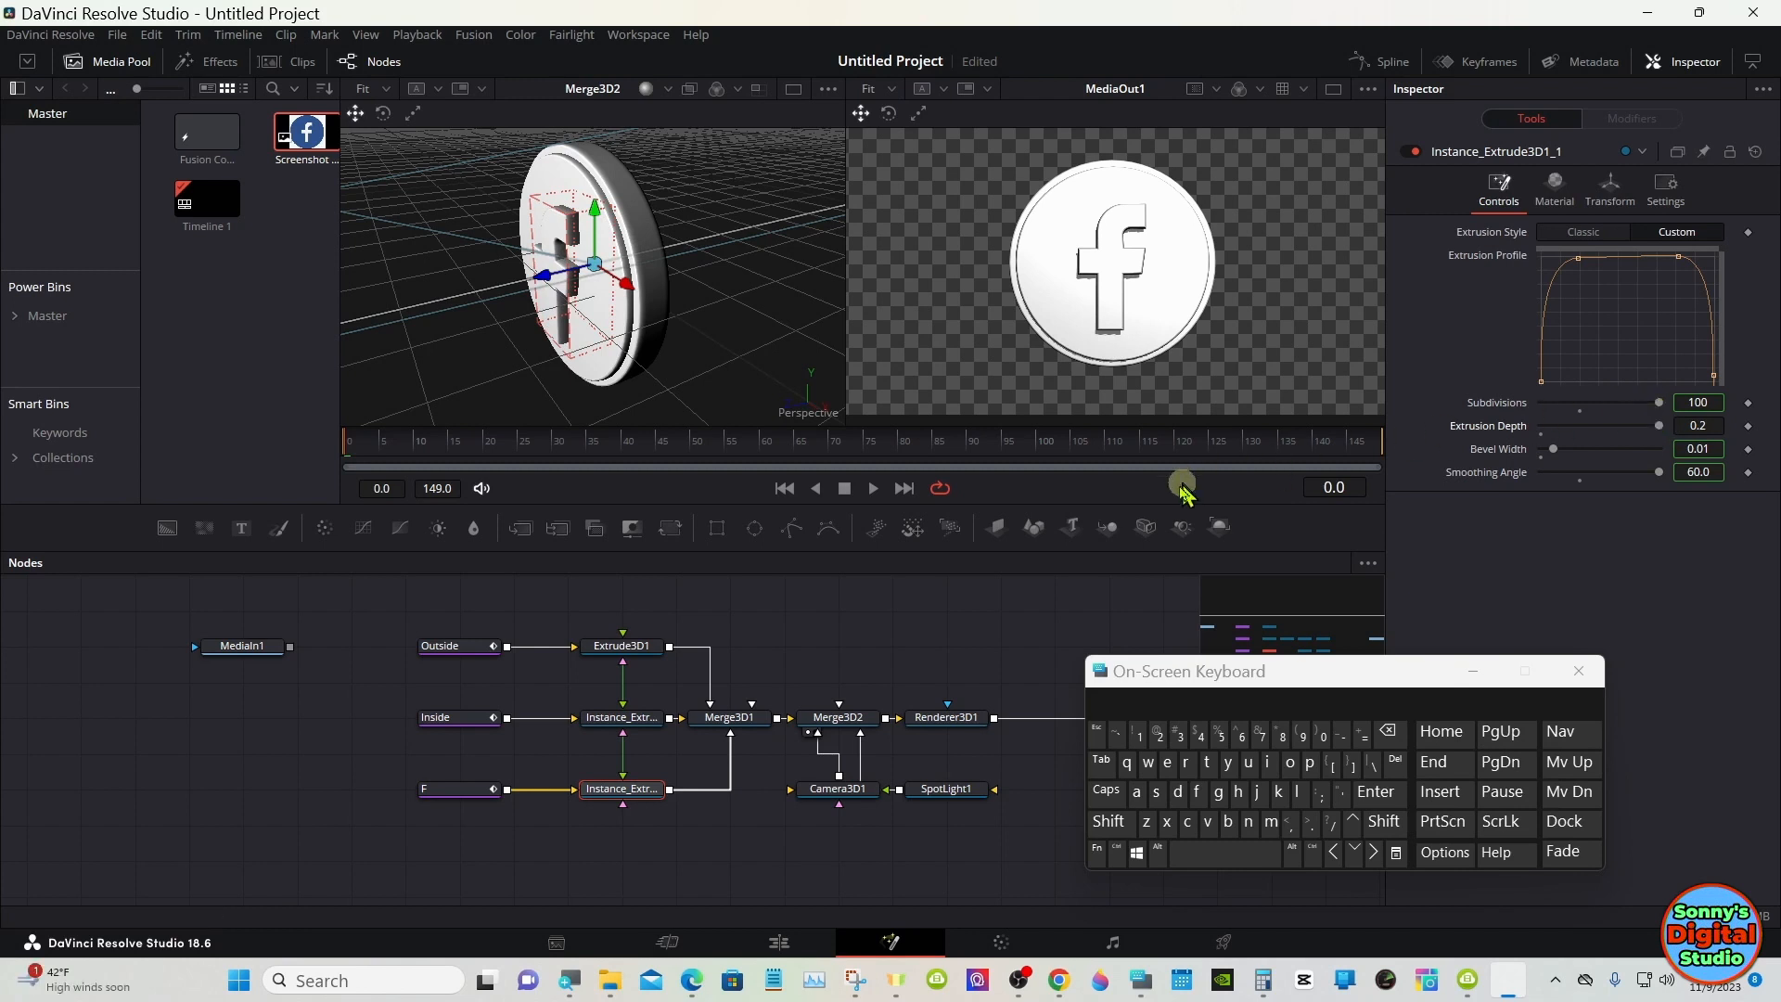
click(1006, 668)
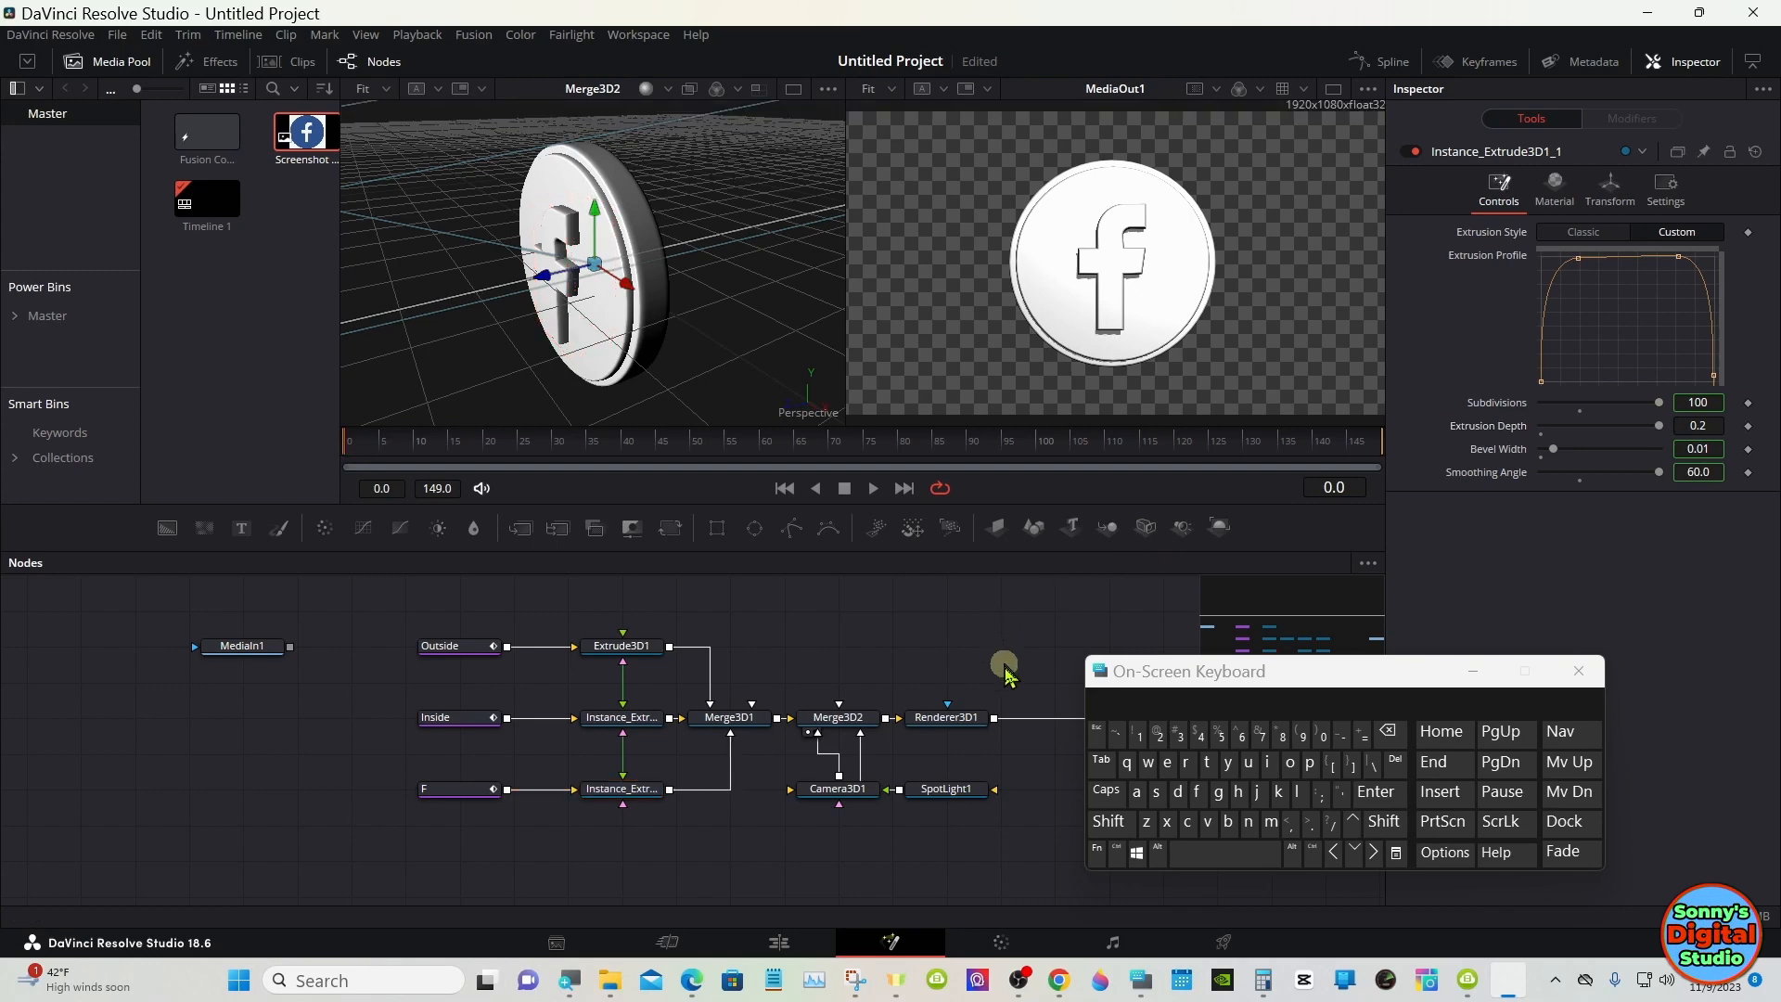
click(1109, 822)
drag(668, 331, 849, 308)
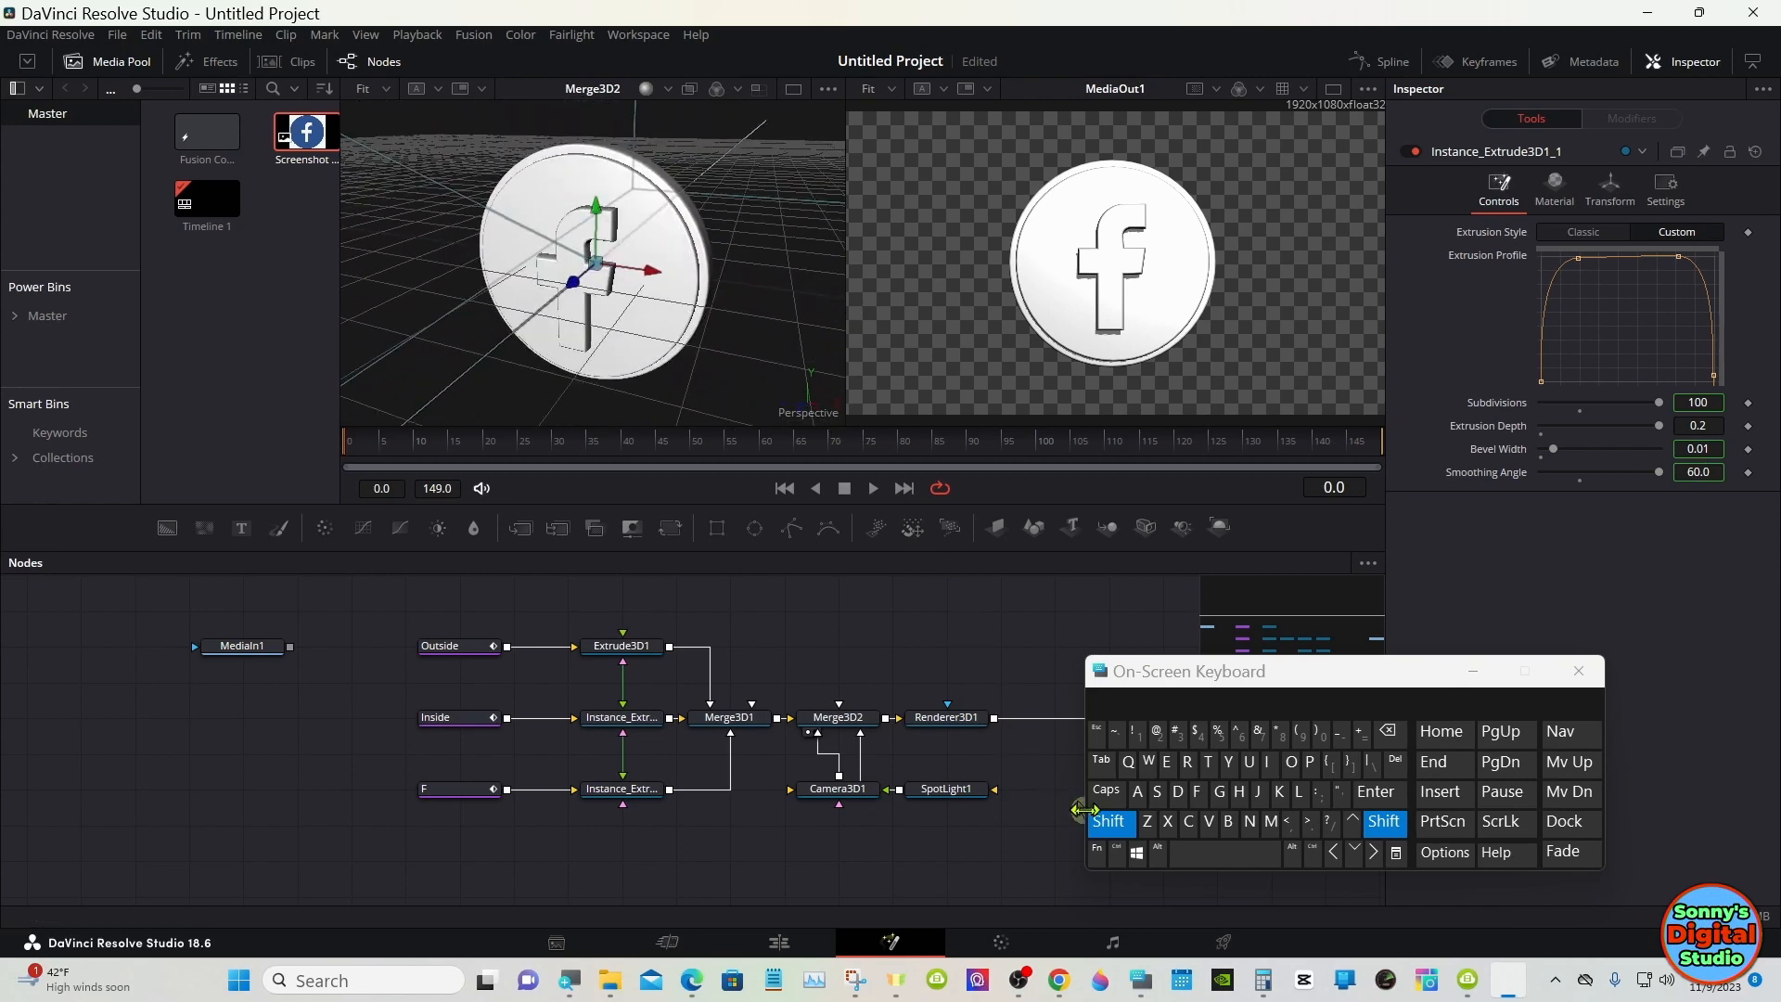
click(1113, 824)
- Move the three shape nodes, their extrusion nodes and MediaIn1 away from Merge3D1 to make room before the merge
drag(637, 591, 320, 796)
click(320, 793)
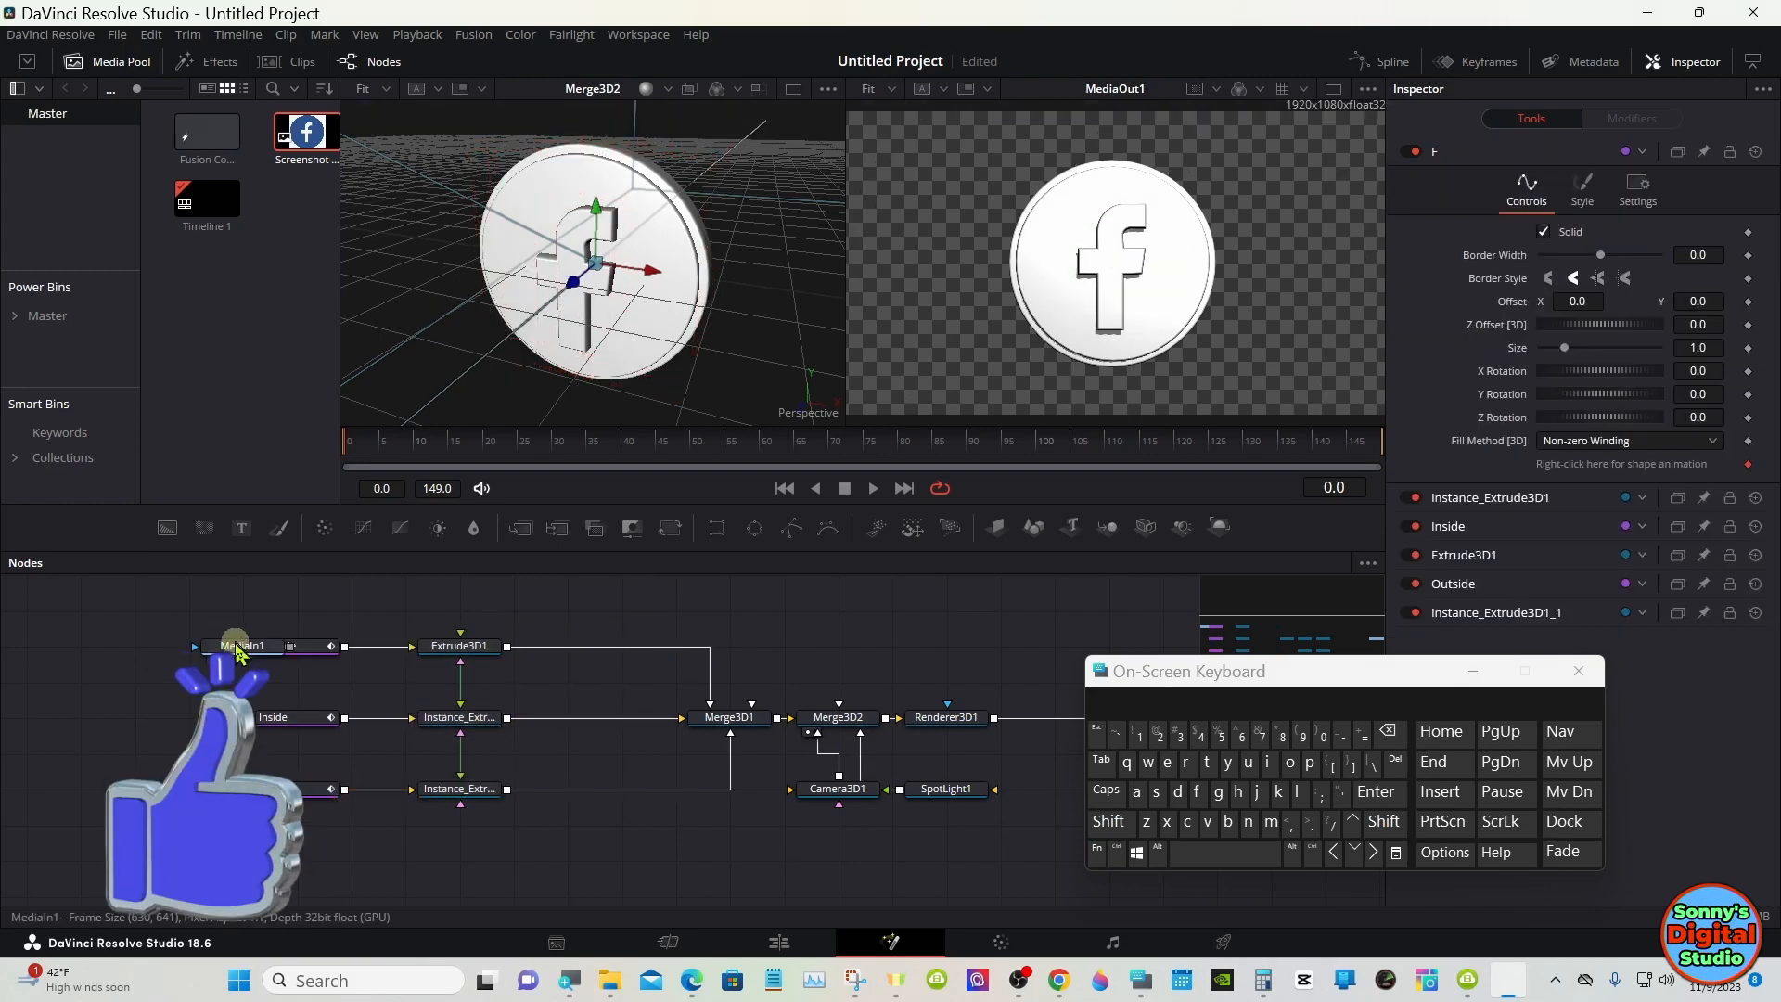
drag(238, 652, 78, 649)
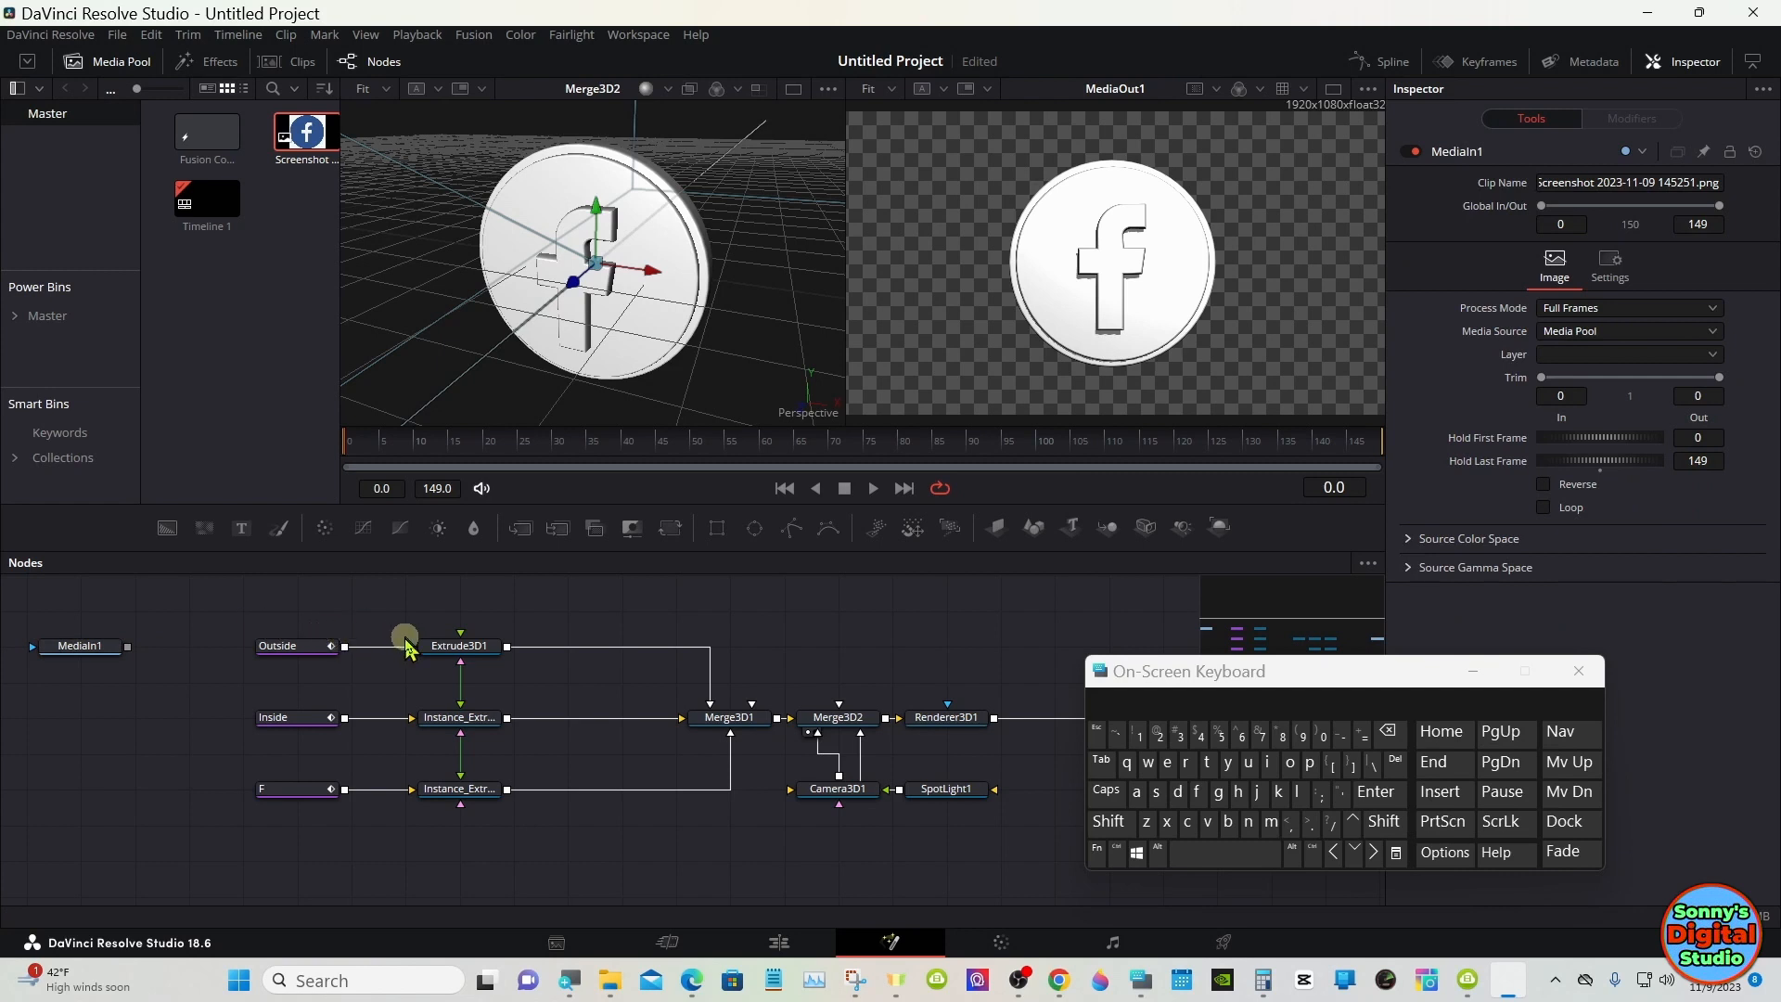
- Insert a Replace Material 3D node after Extrude3D1, the extrusion of the Outside shape
click(470, 648)
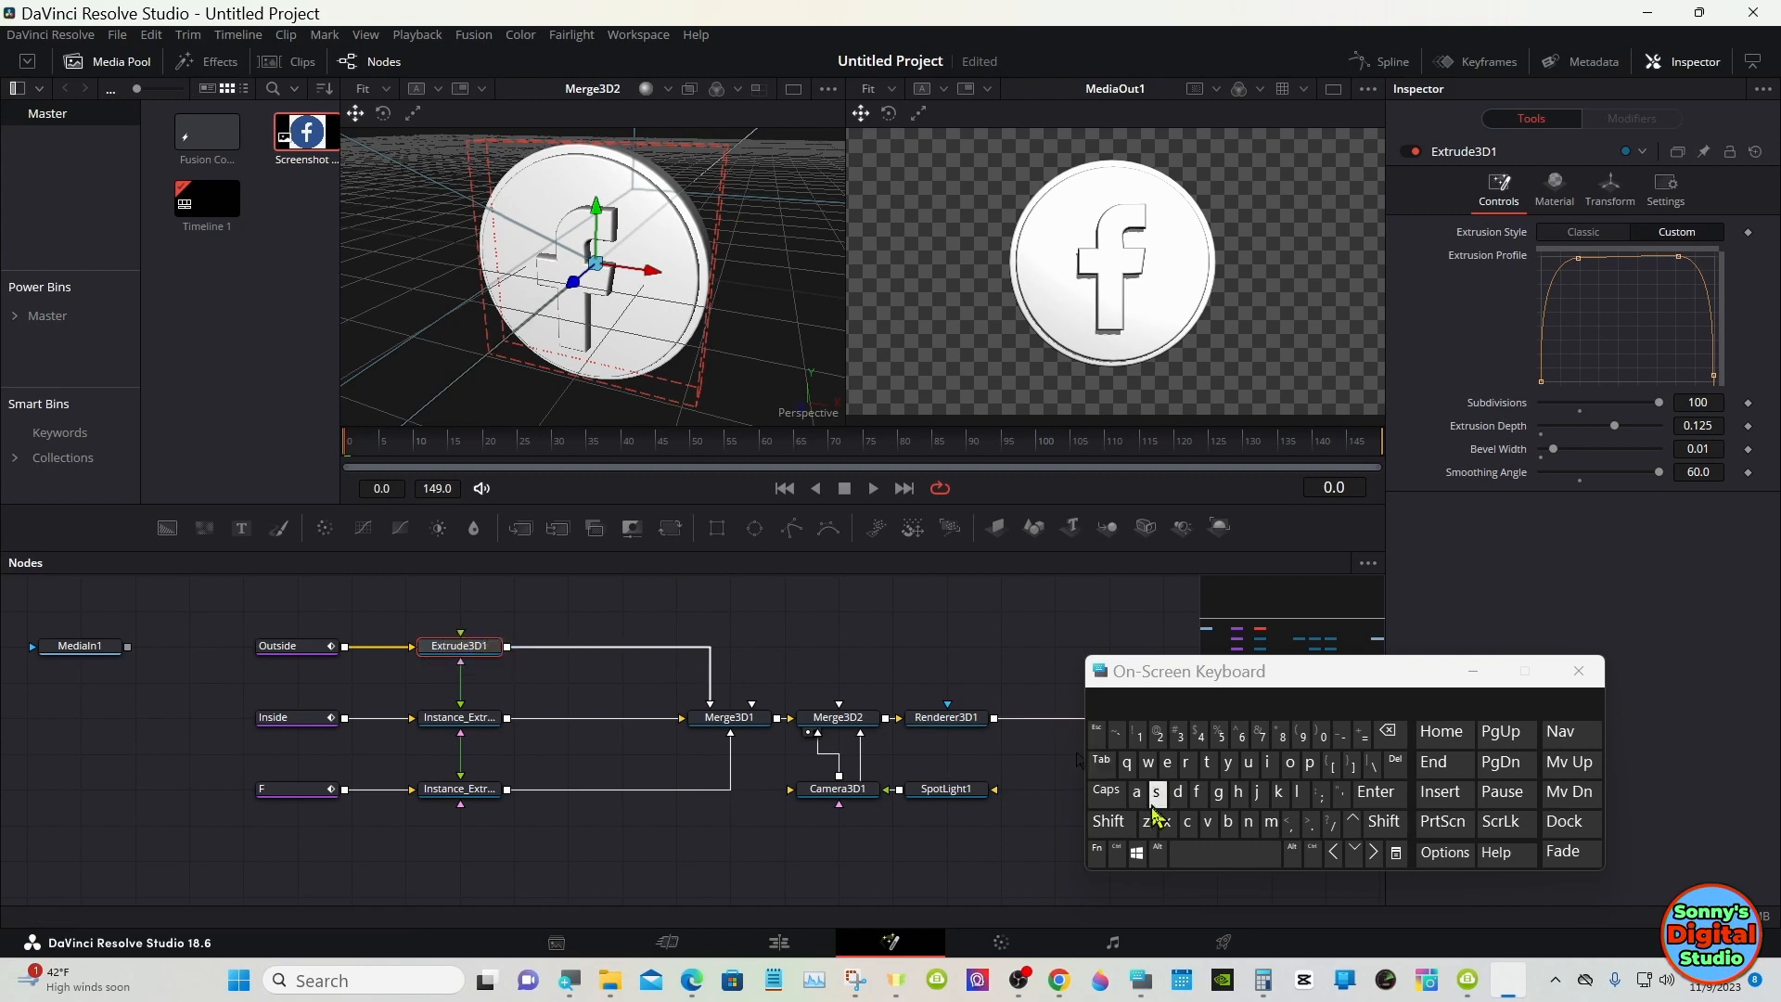
click(1123, 829)
click(1183, 852)
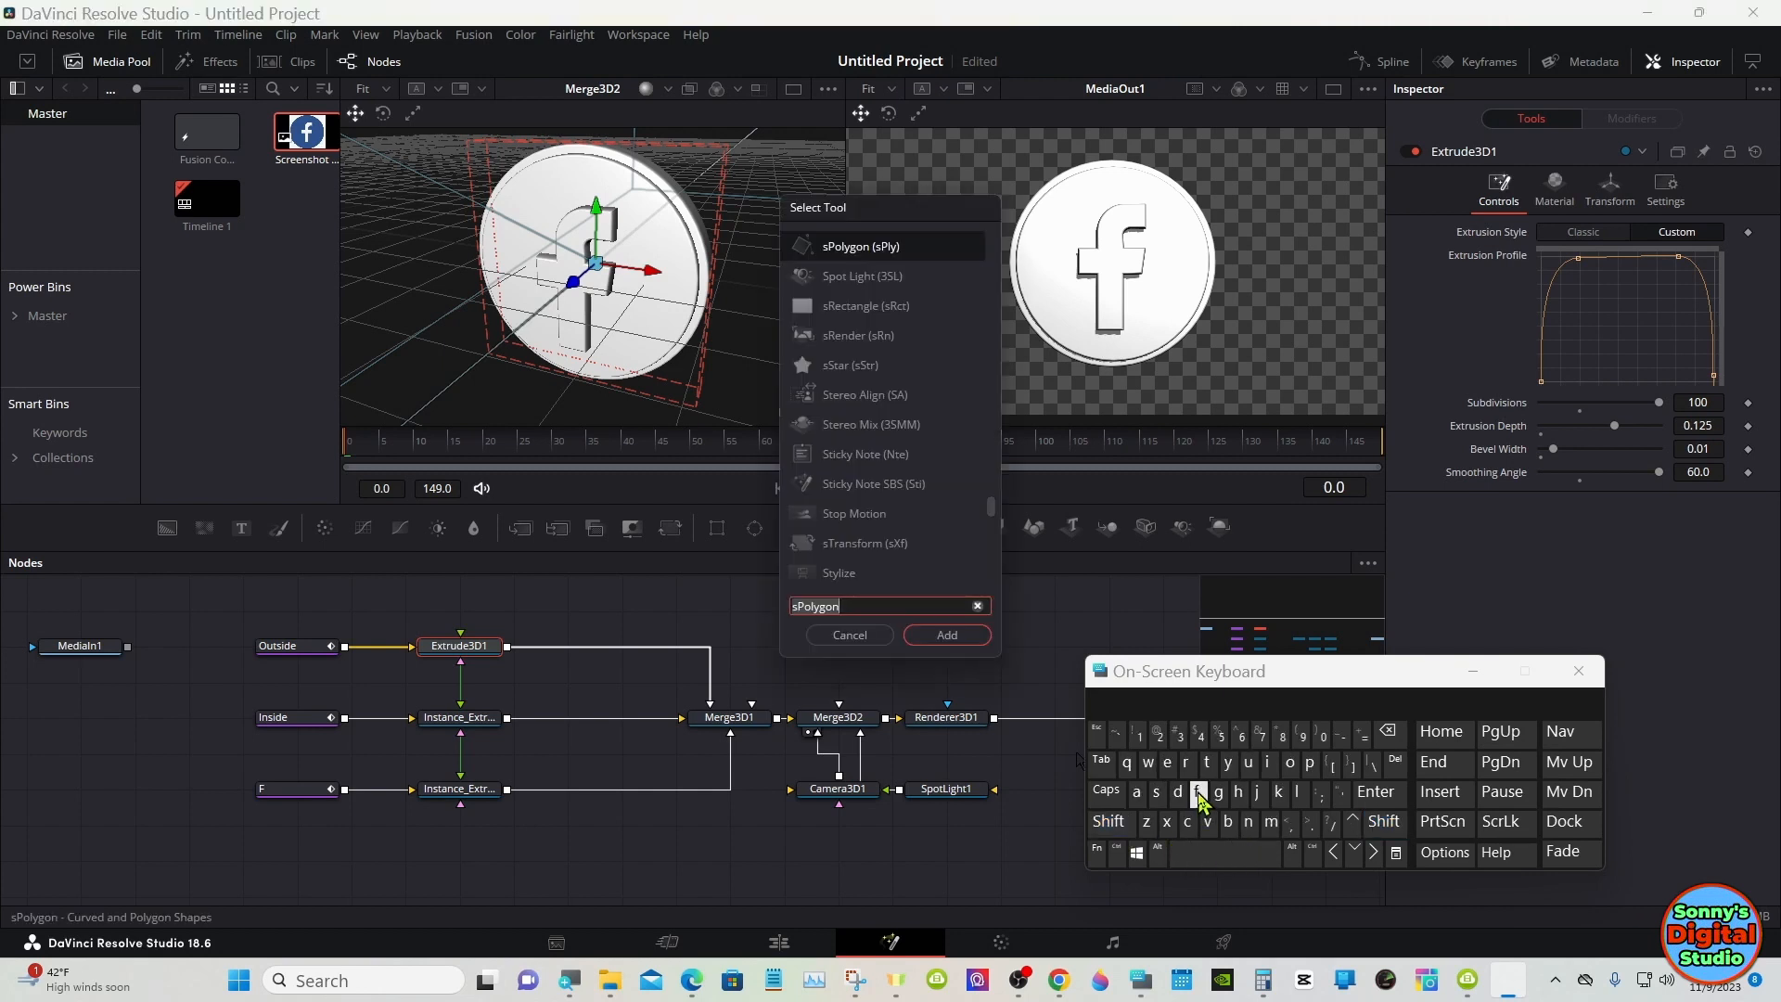
click(1186, 761)
click(1168, 762)
click(1310, 762)
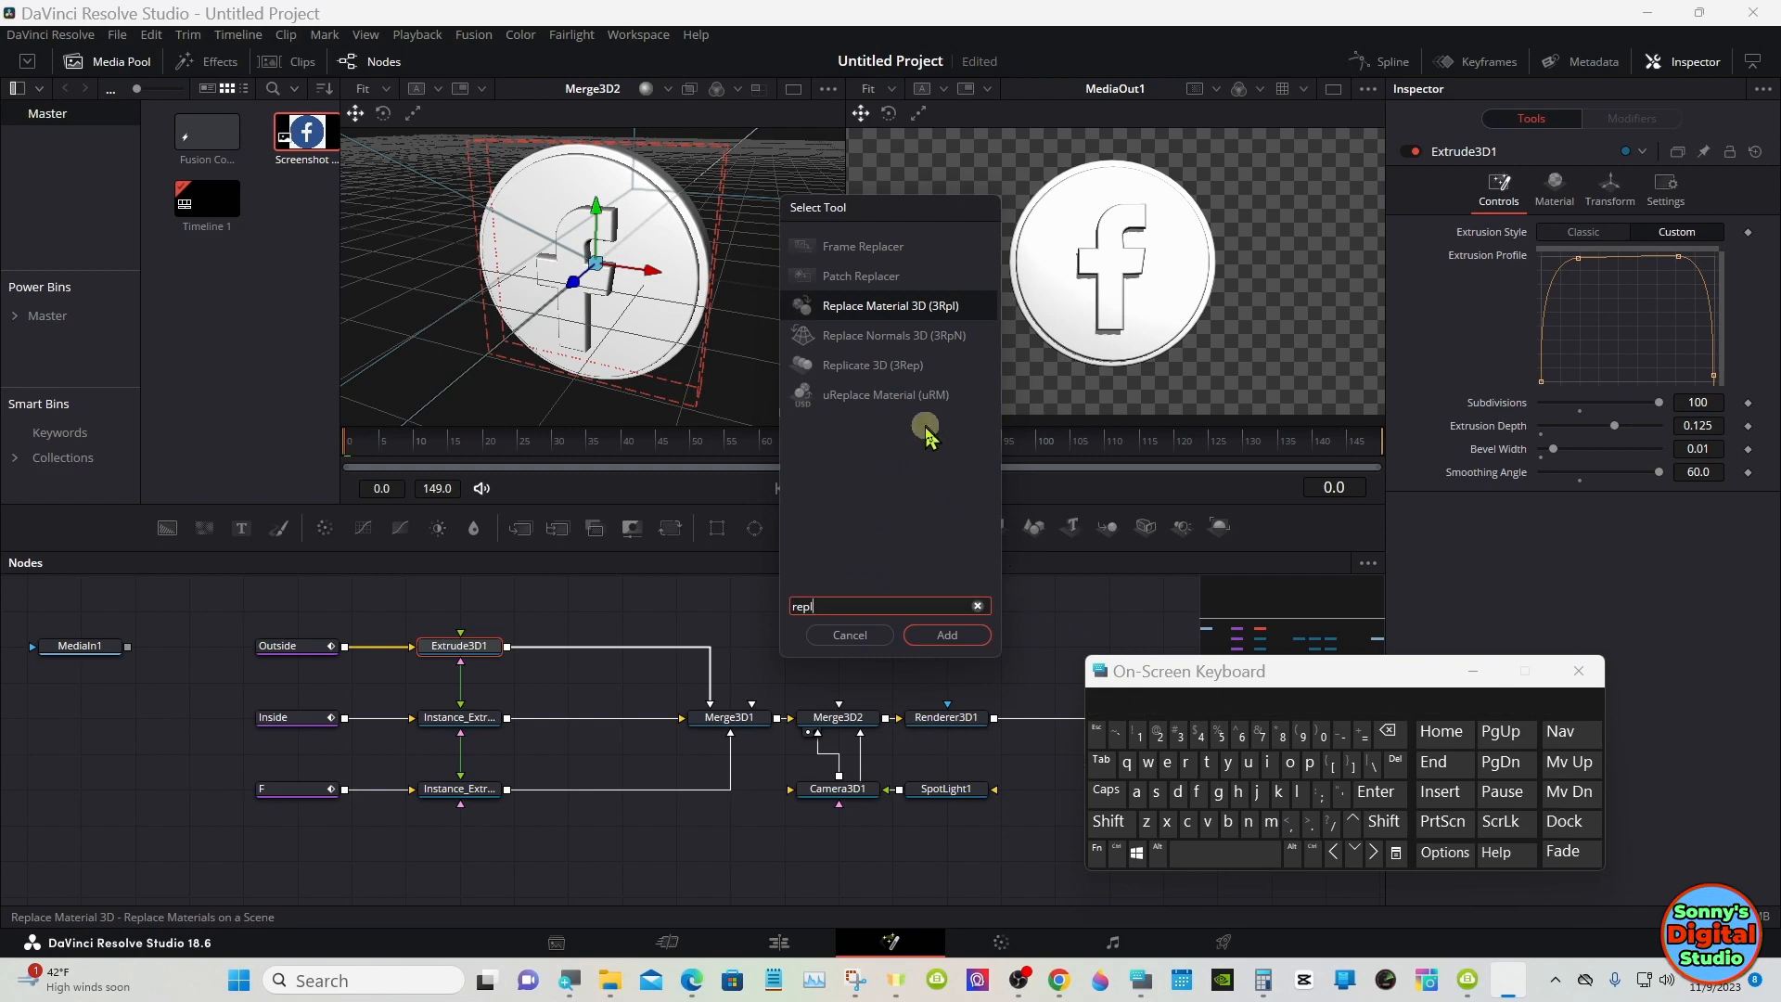
click(896, 306)
click(929, 635)
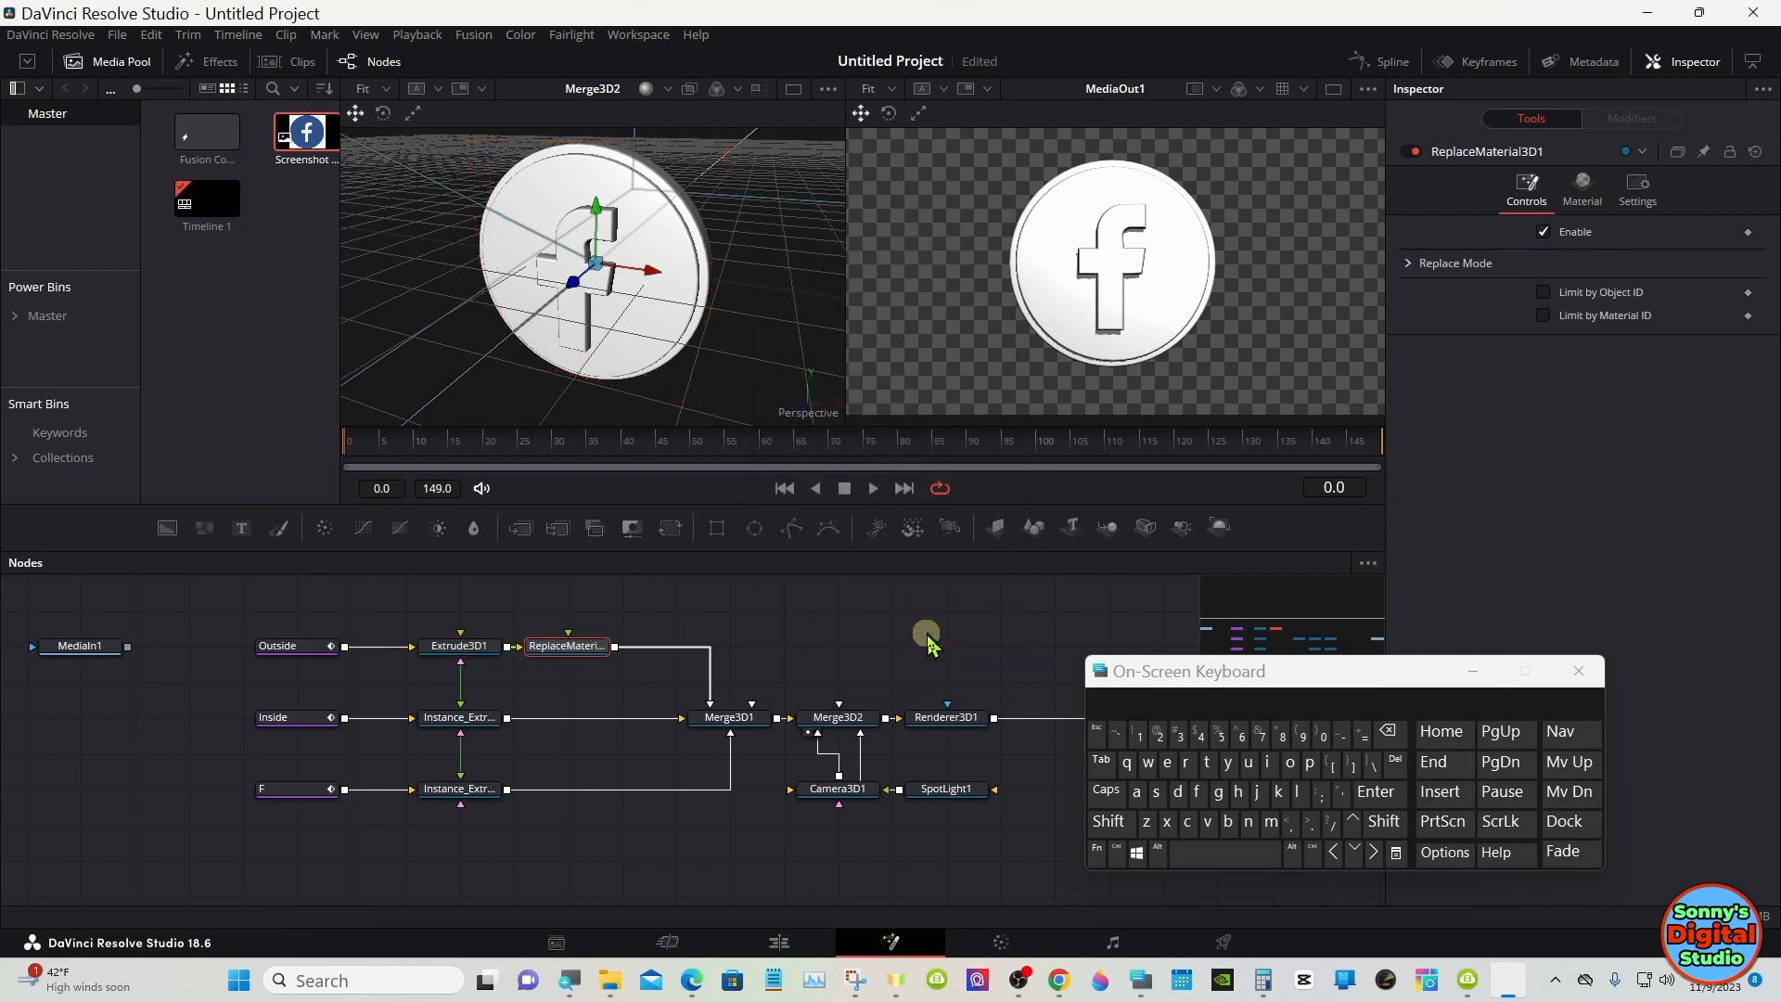
- Insert a Replace Material 3D node after Instance_Extrude3D1_1, the extrusion of the F shape
click(475, 794)
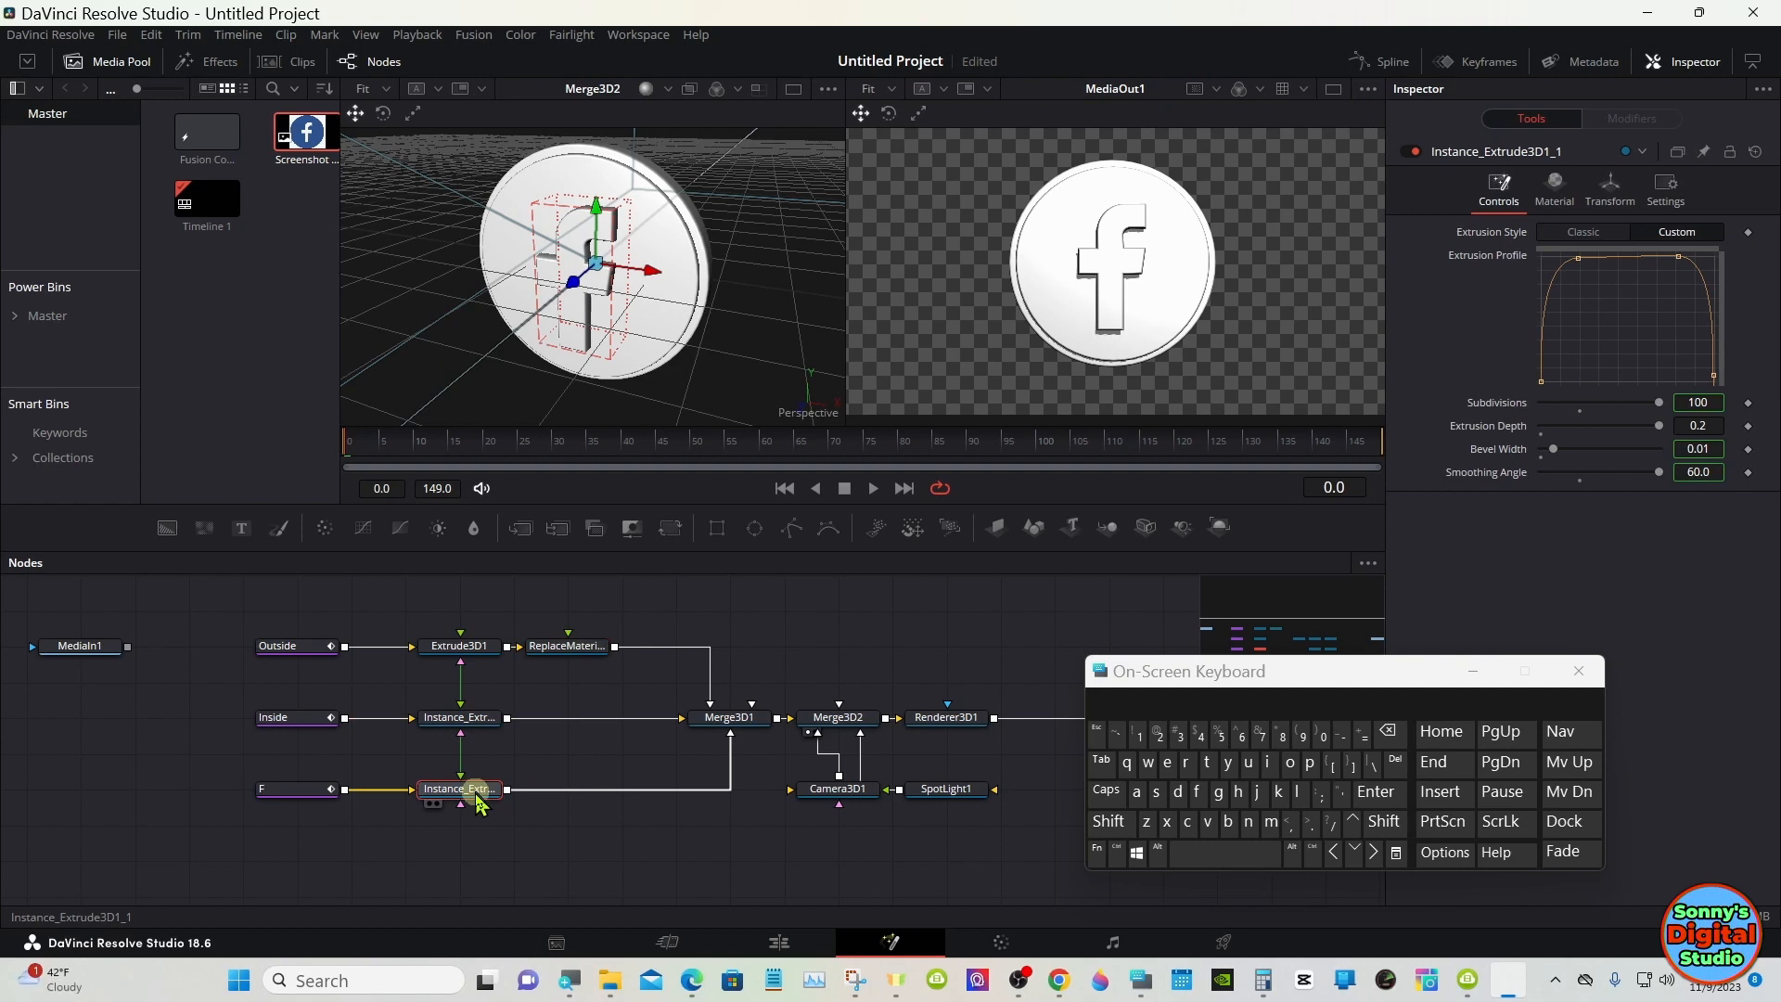
click(1103, 823)
click(1206, 852)
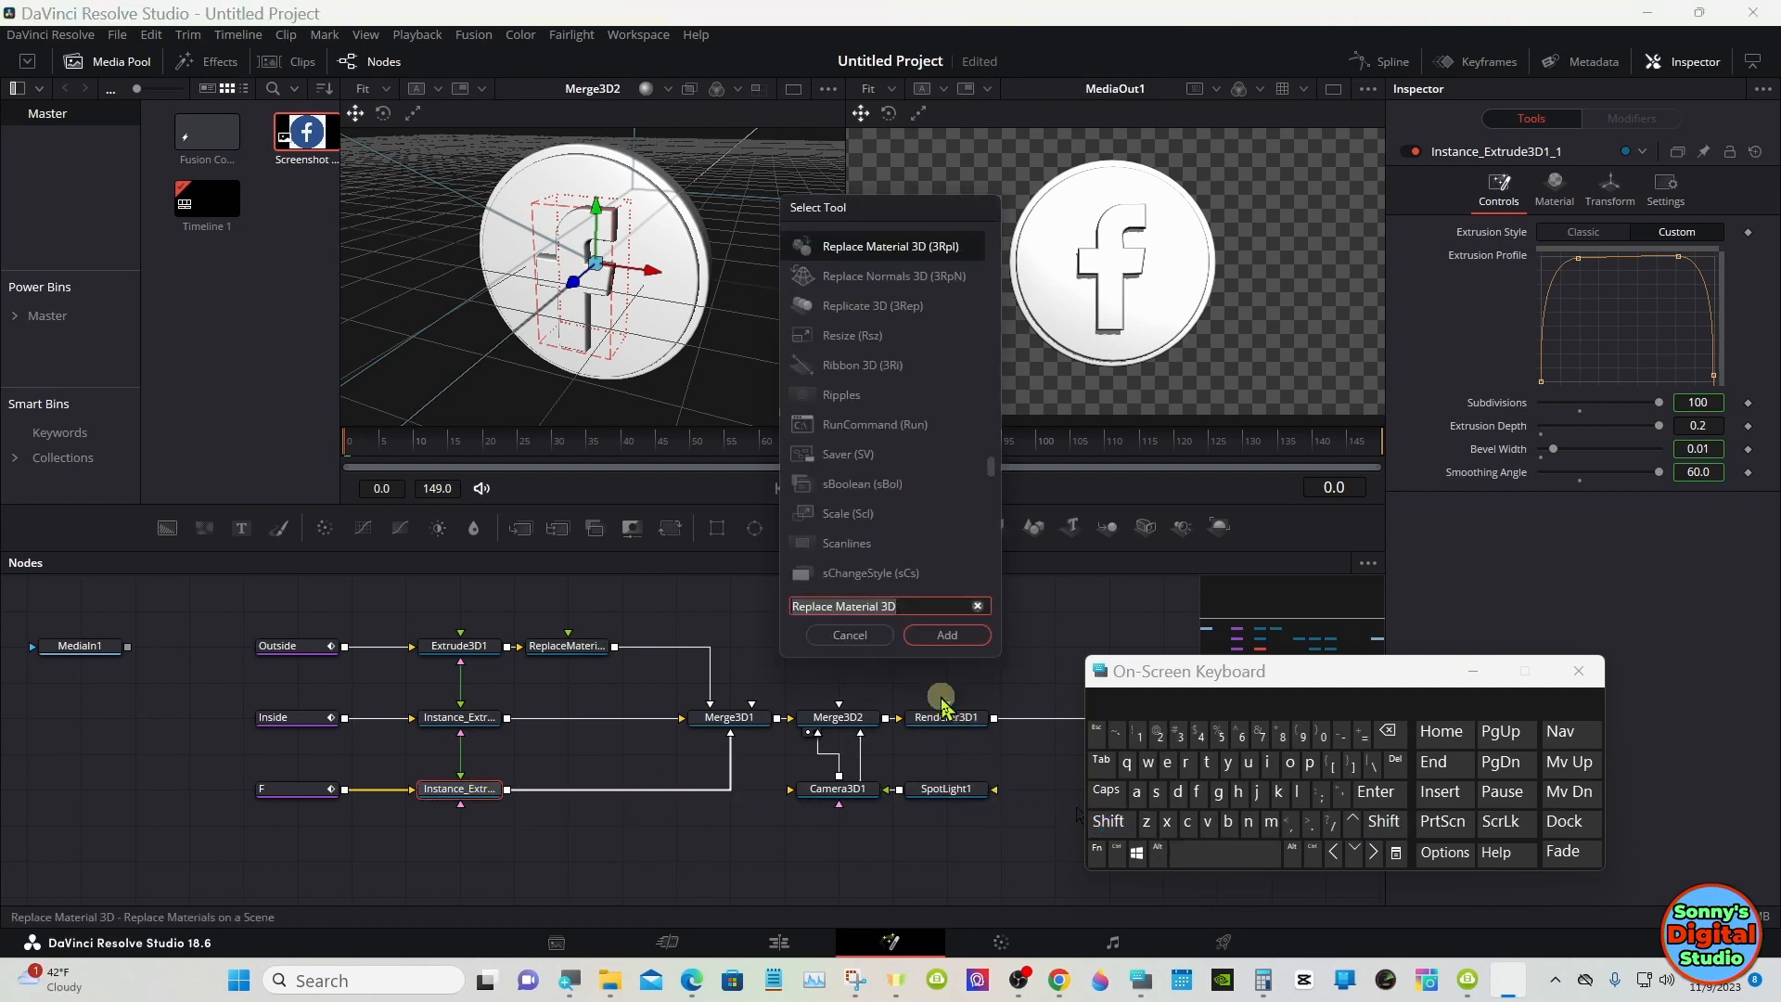
click(946, 636)
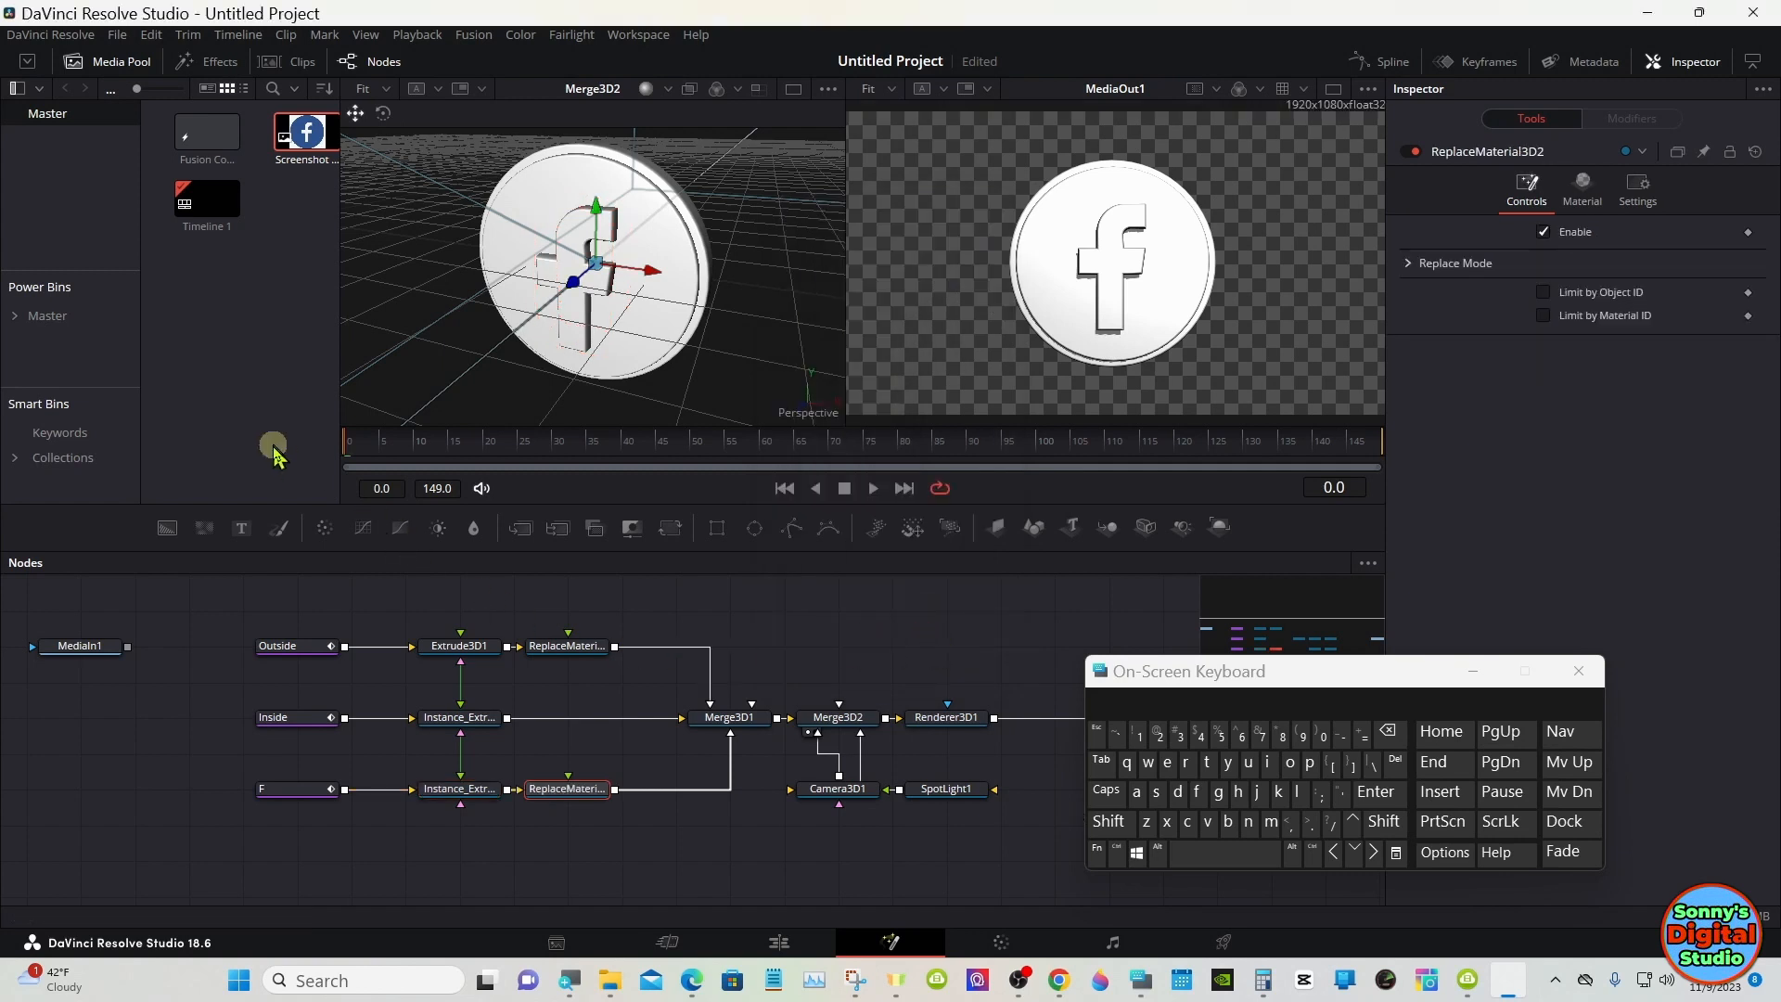
- Add the Gold Bump shader from the Fusion shader templates and place it in the empty area below the F shape's nodes
click(221, 65)
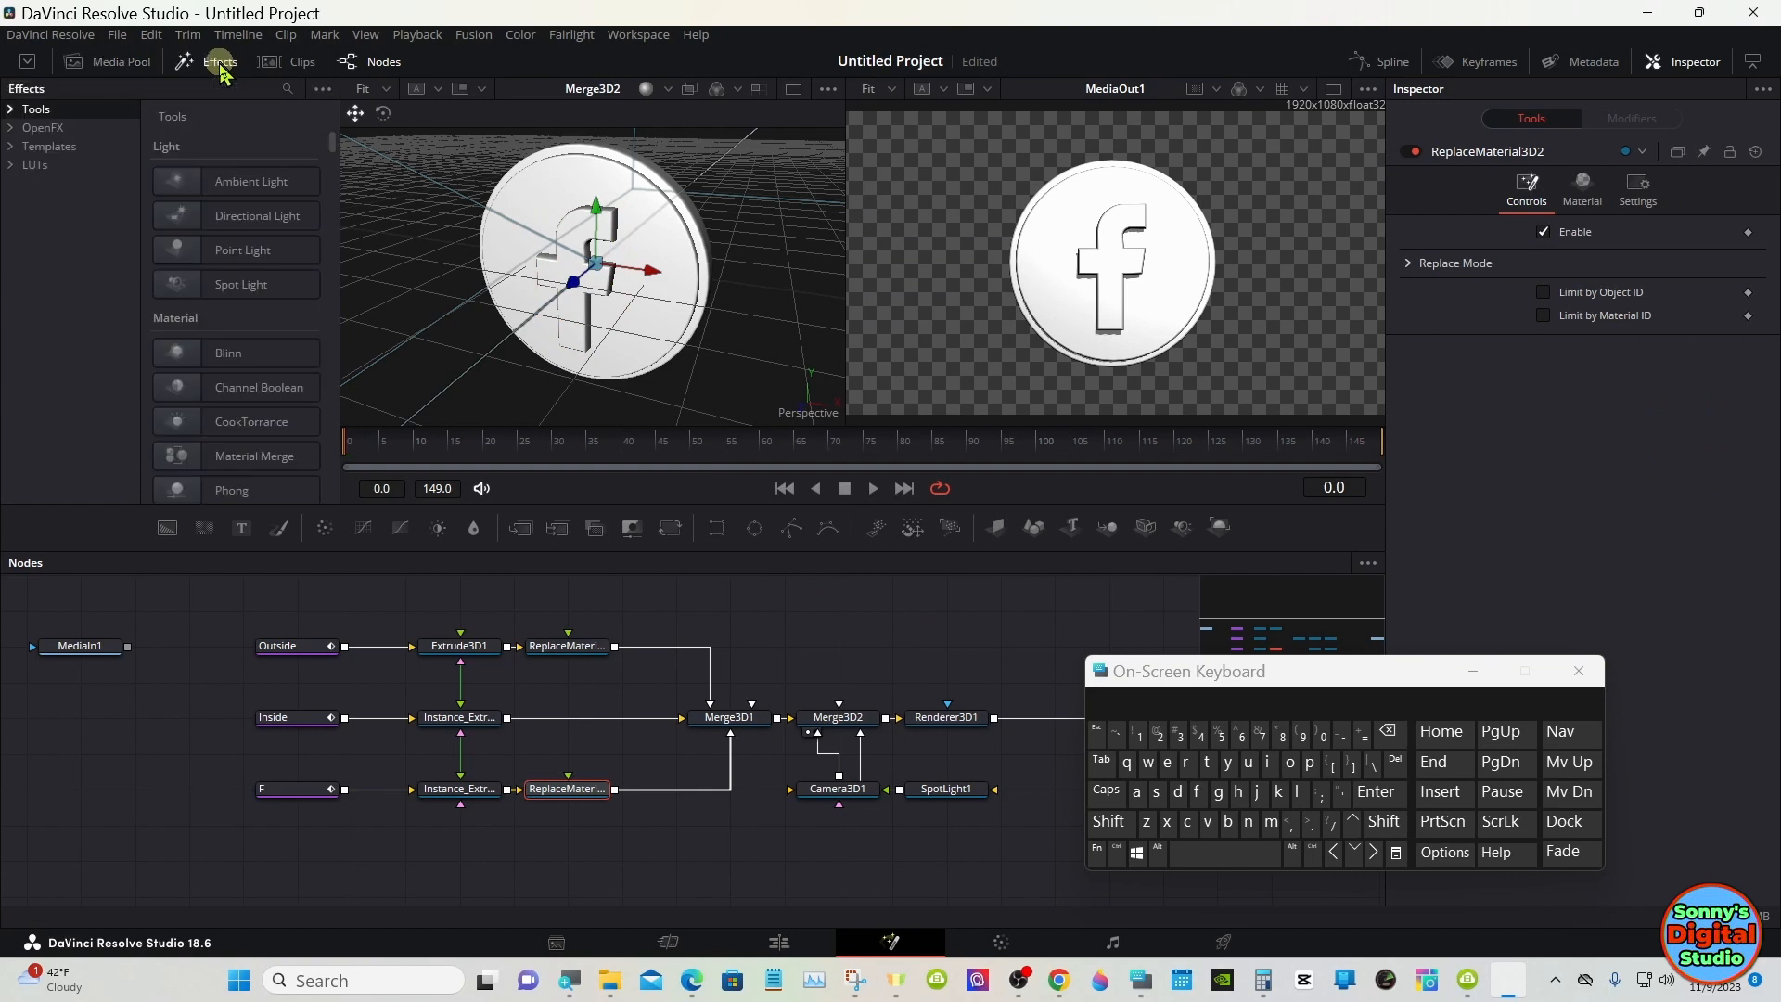
click(16, 148)
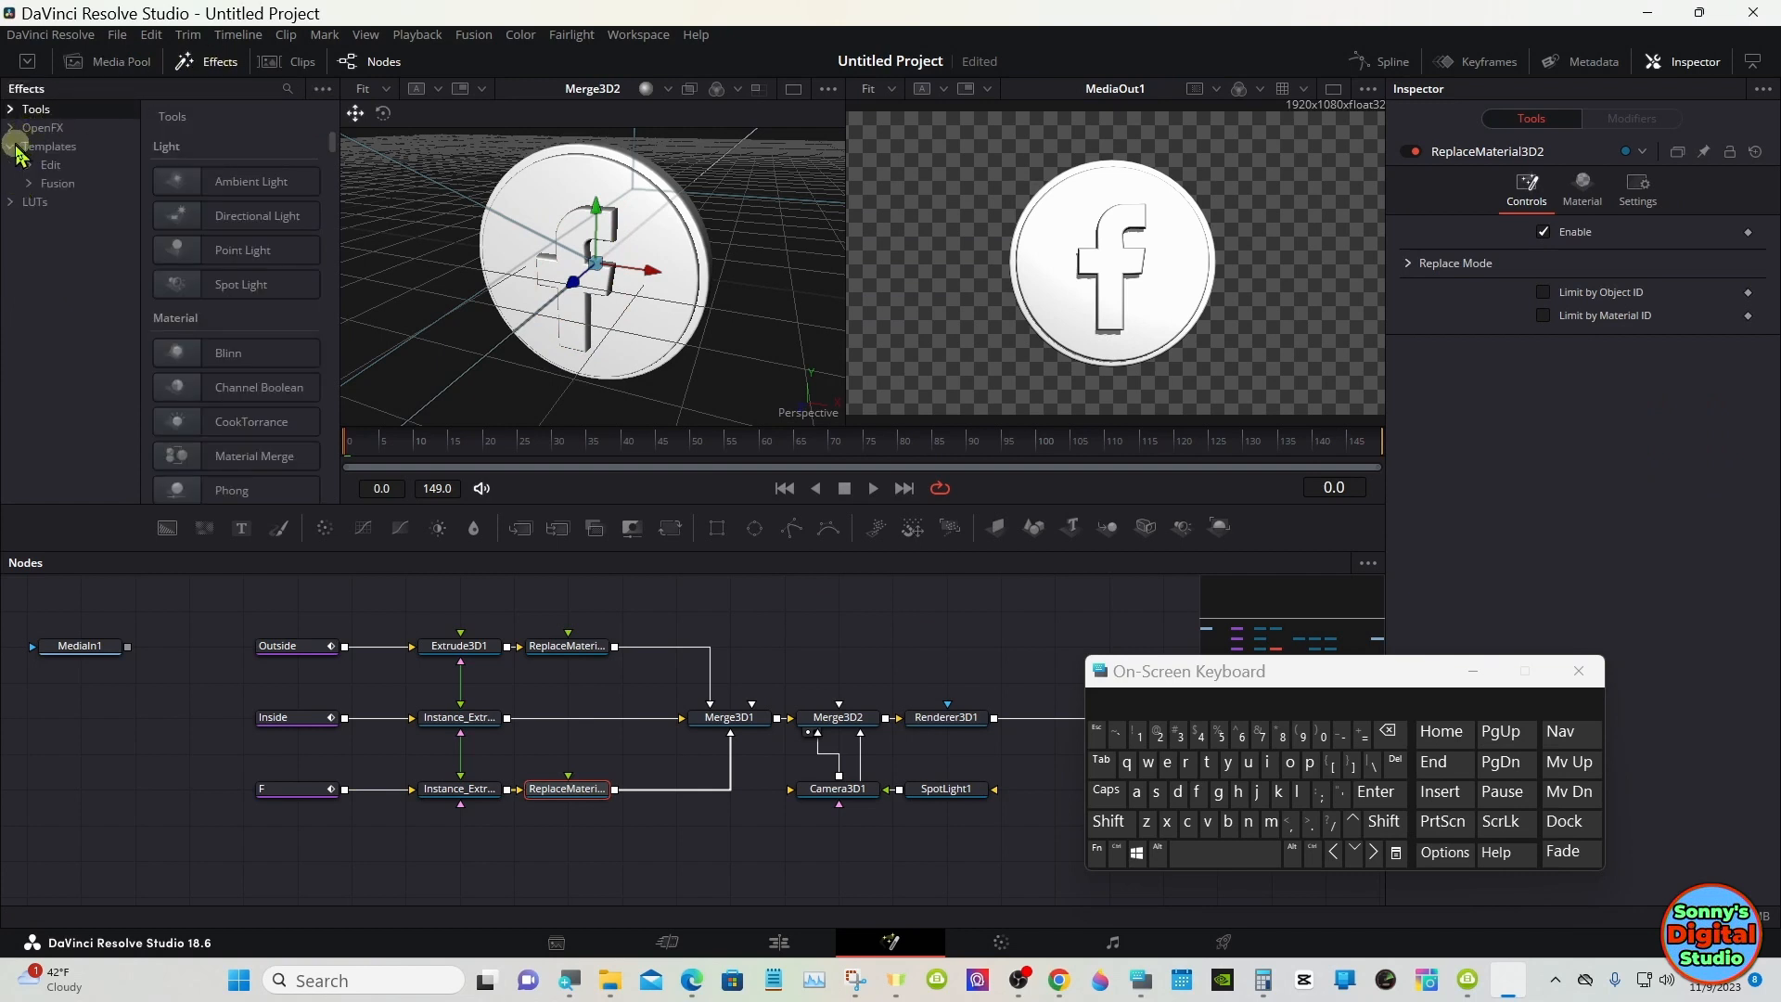
click(29, 183)
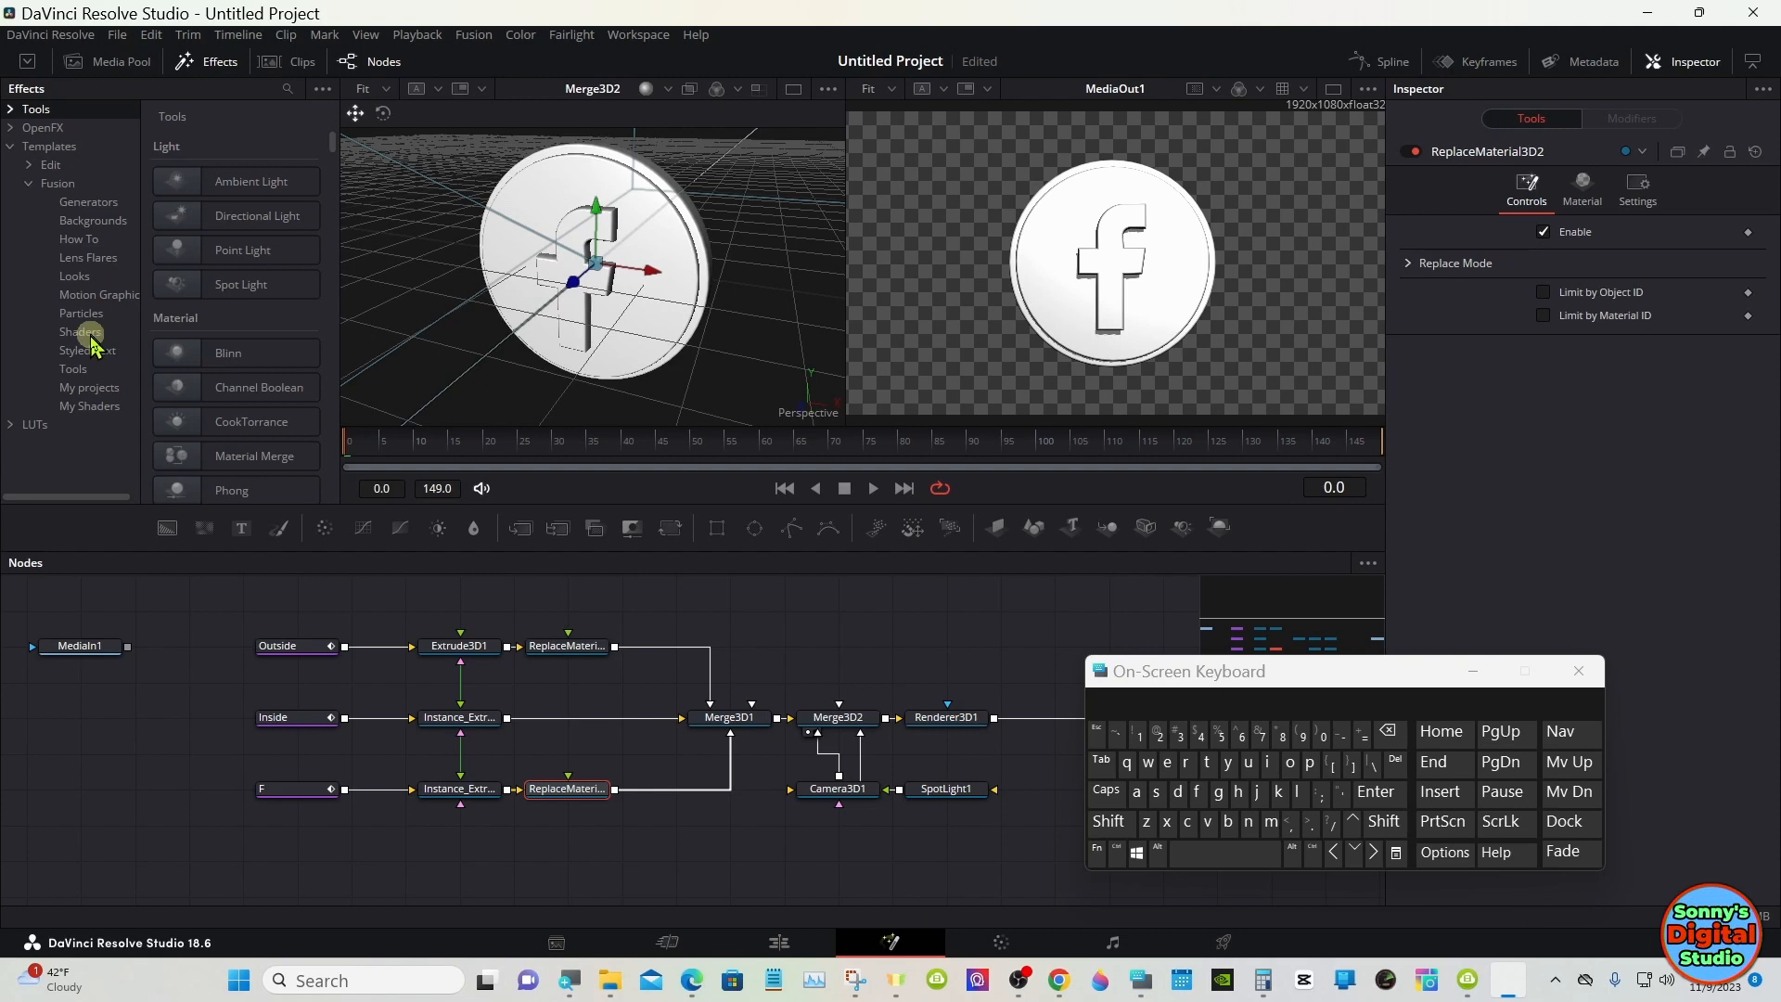
click(97, 408)
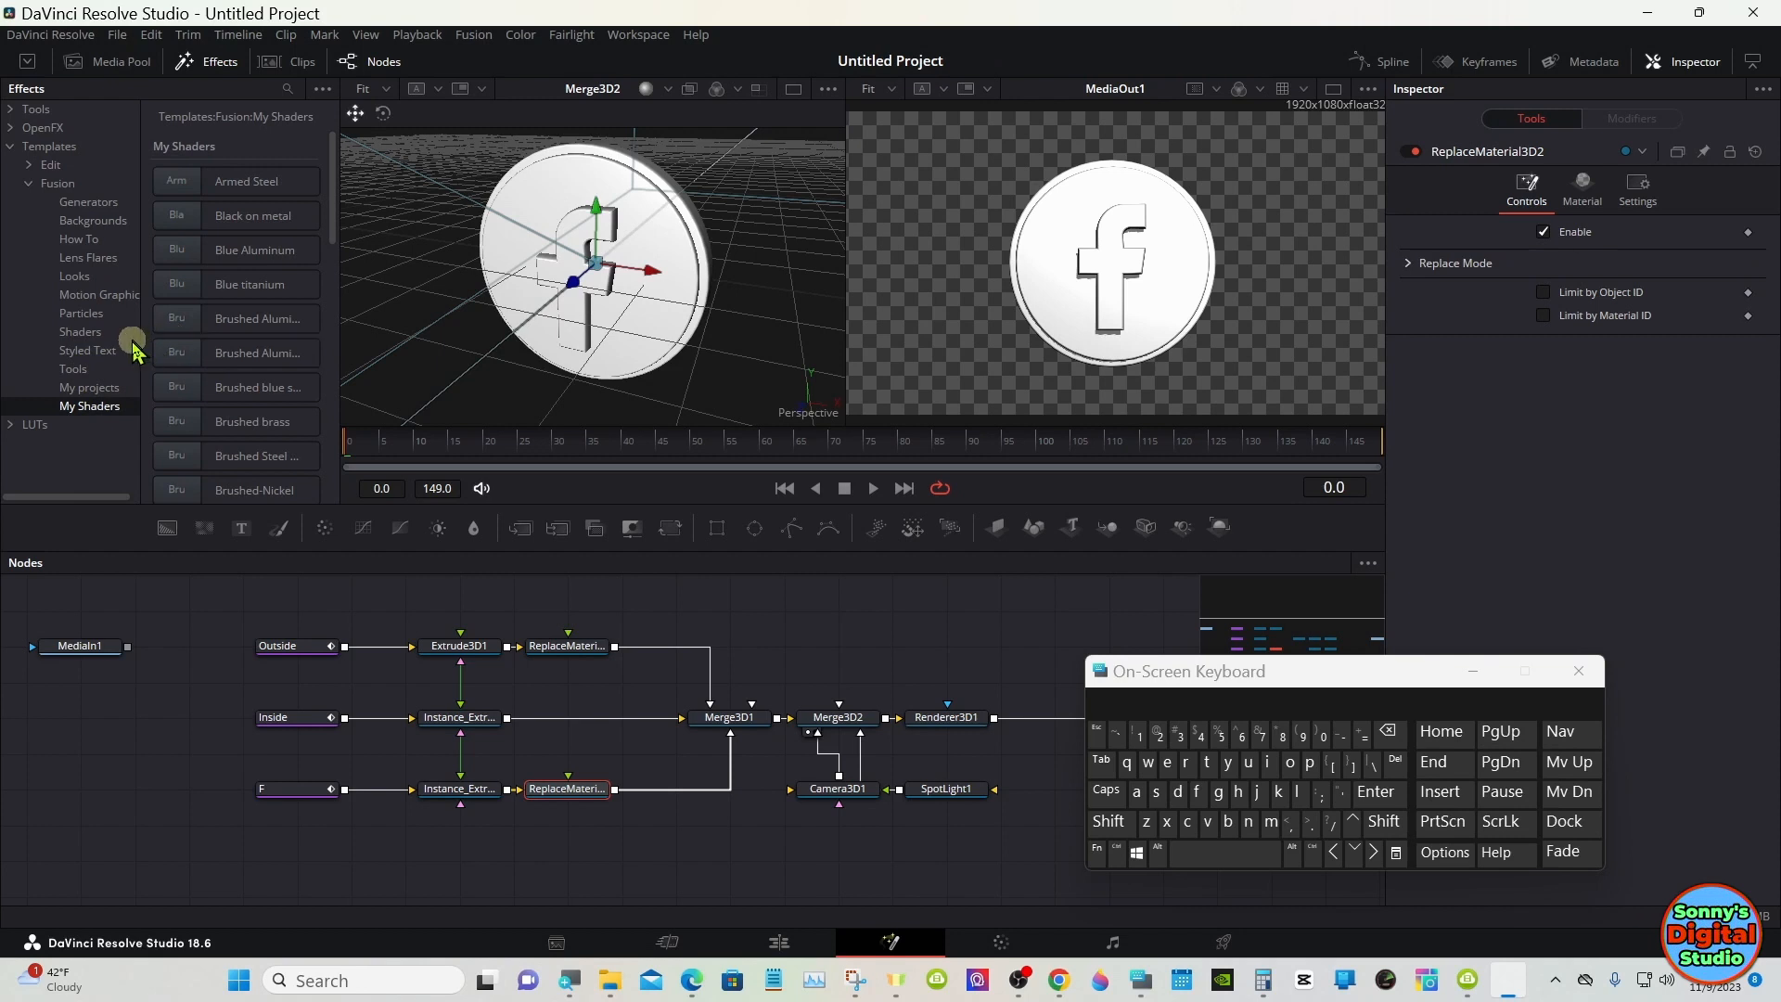
click(92, 332)
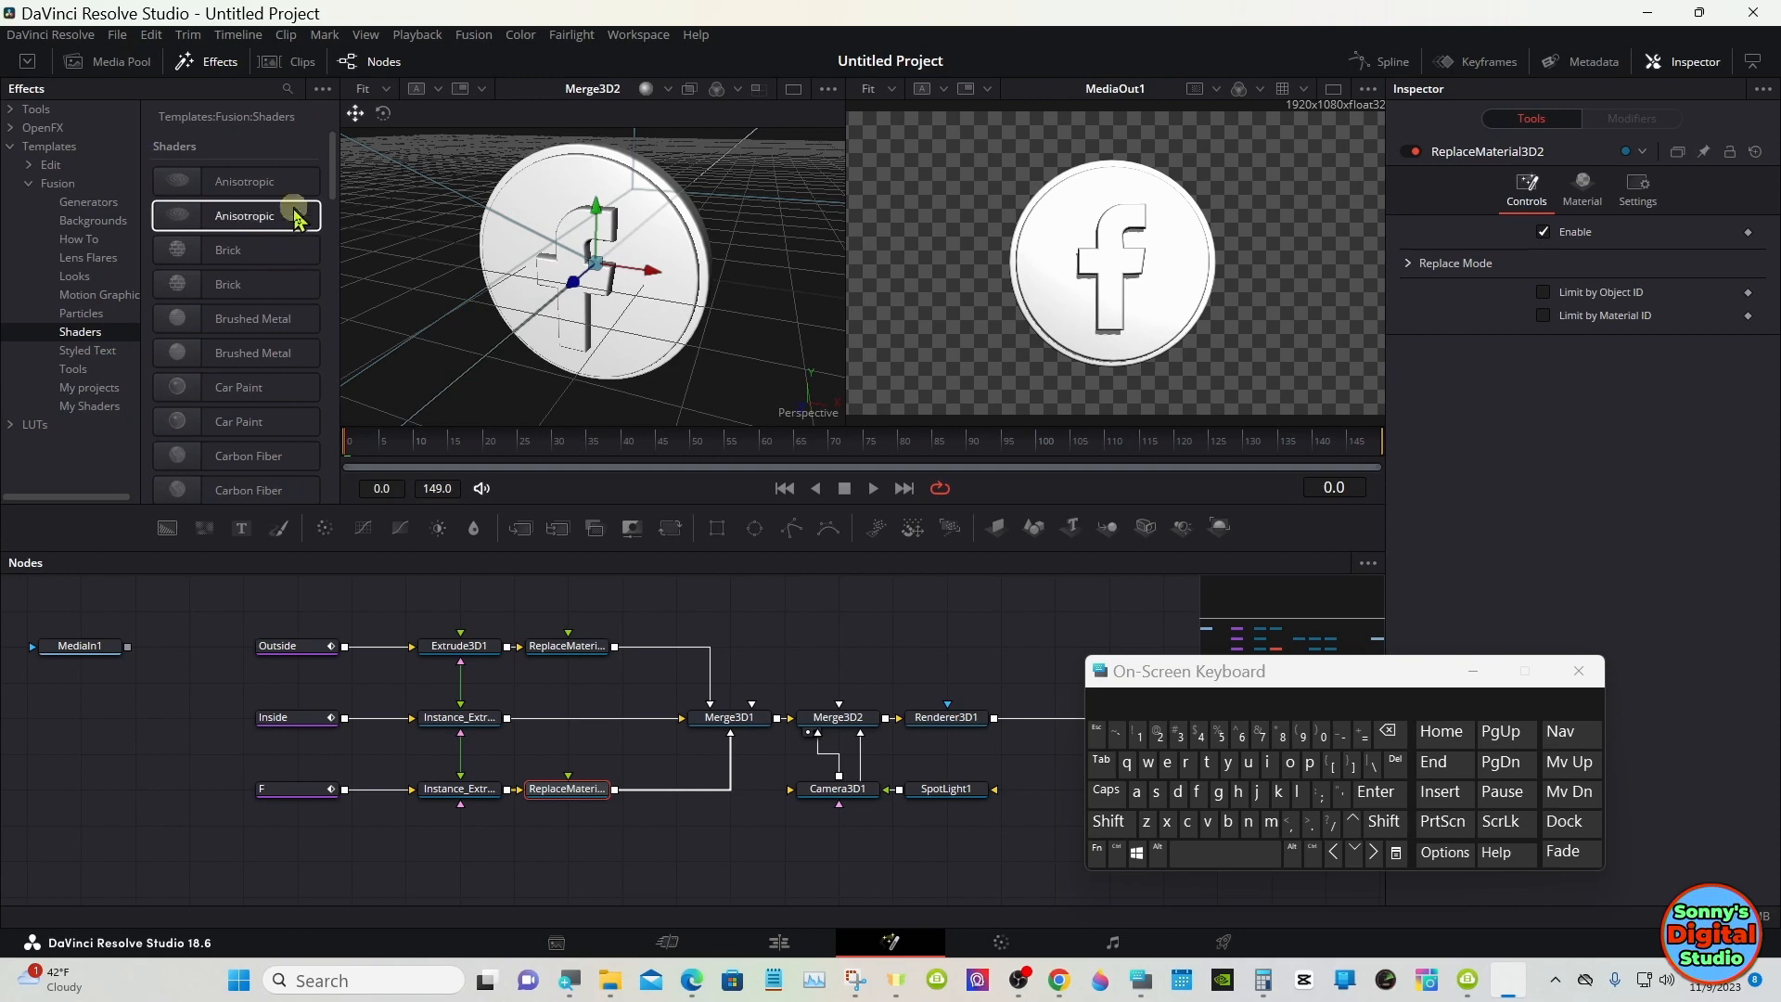
drag(333, 164, 326, 290)
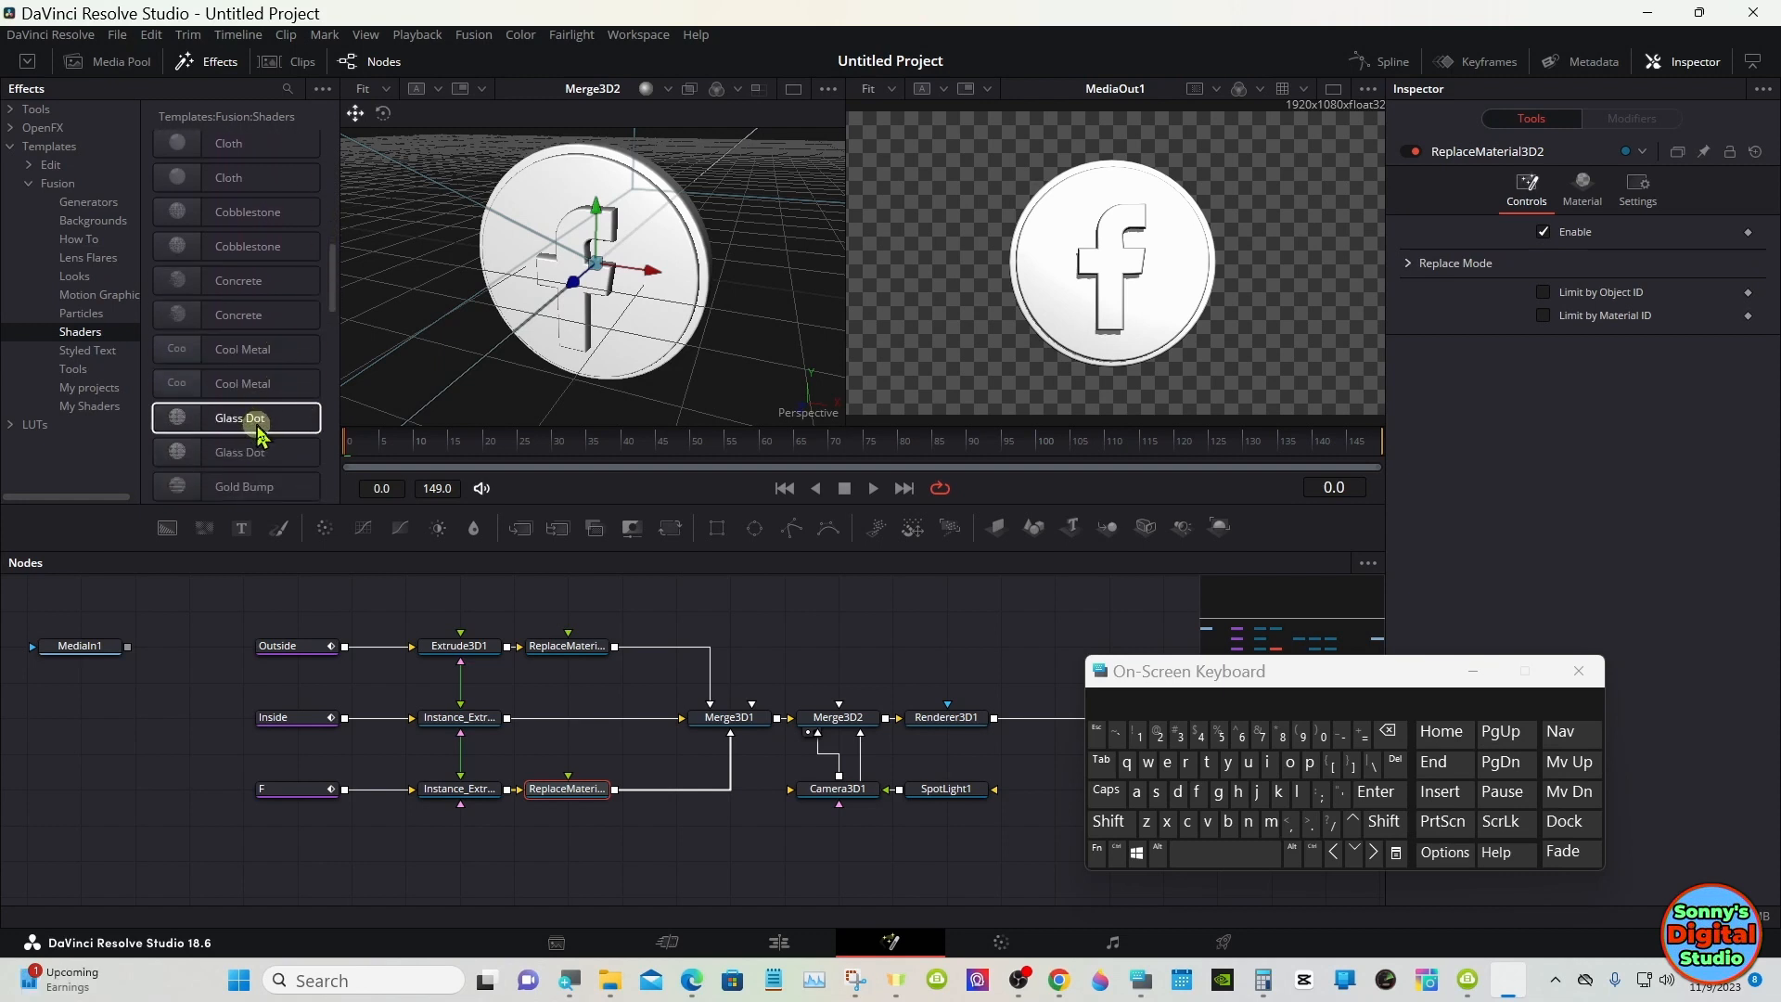
drag(330, 278, 330, 301)
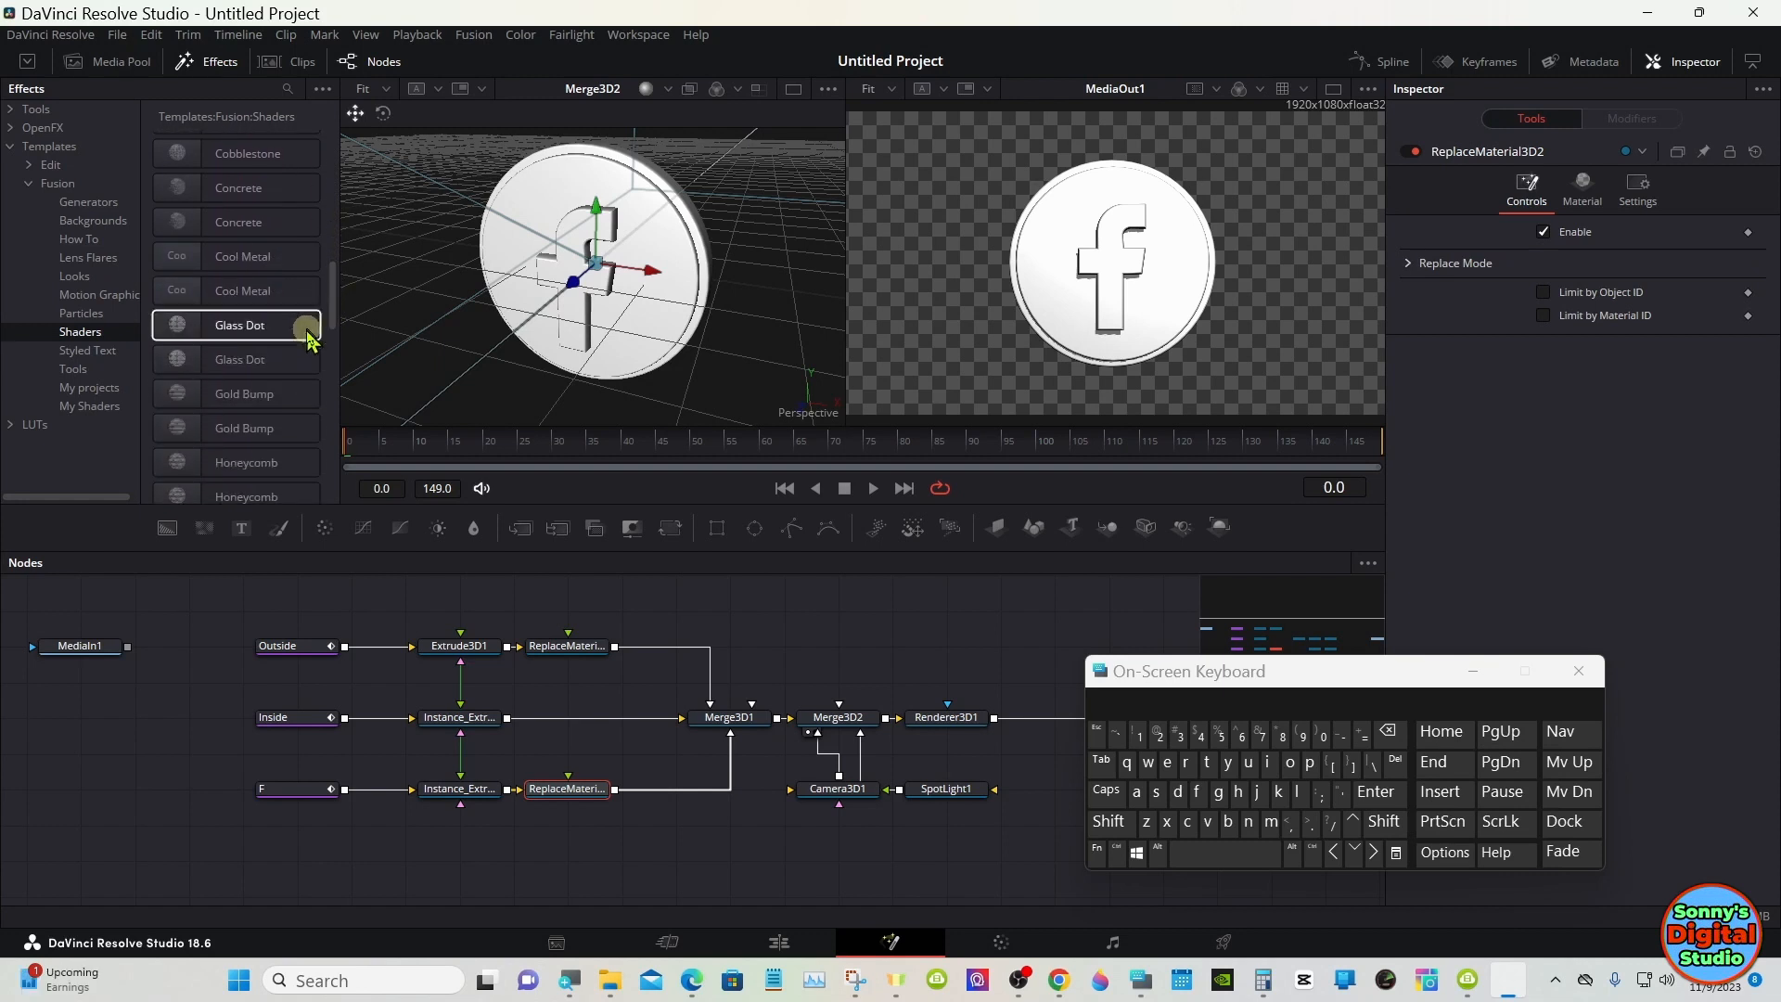
drag(246, 399, 357, 861)
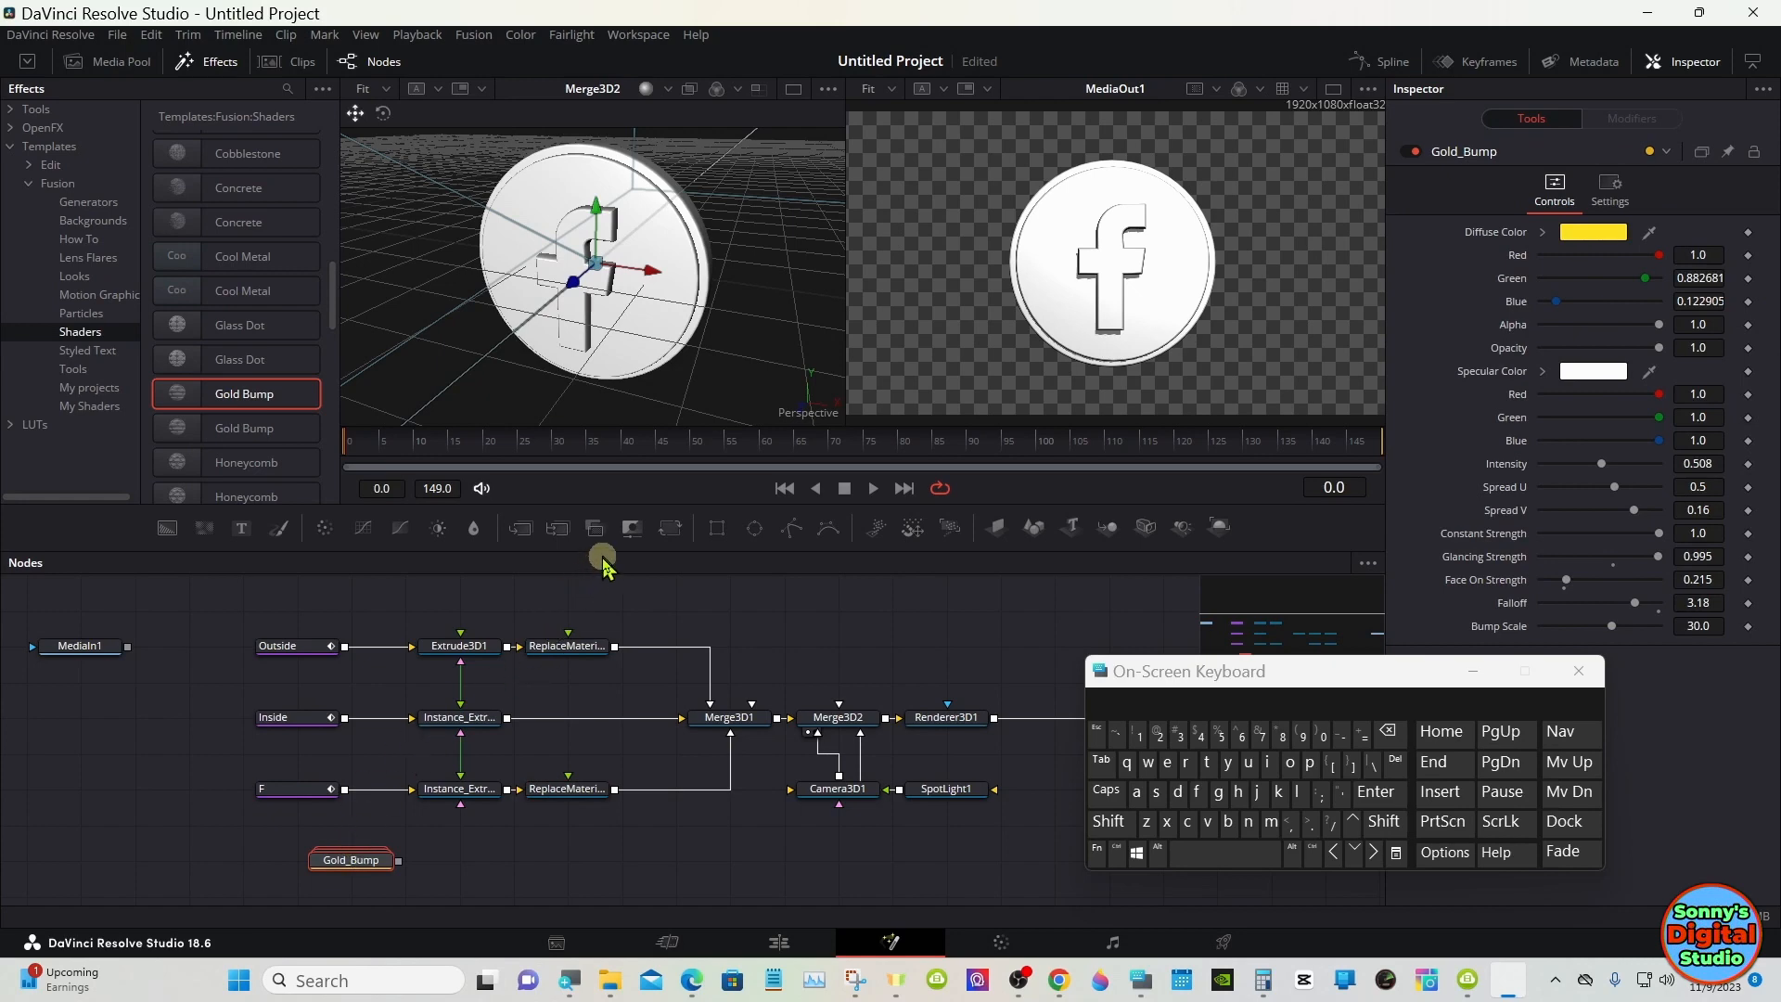
drag(604, 551, 604, 460)
drag(358, 768, 412, 803)
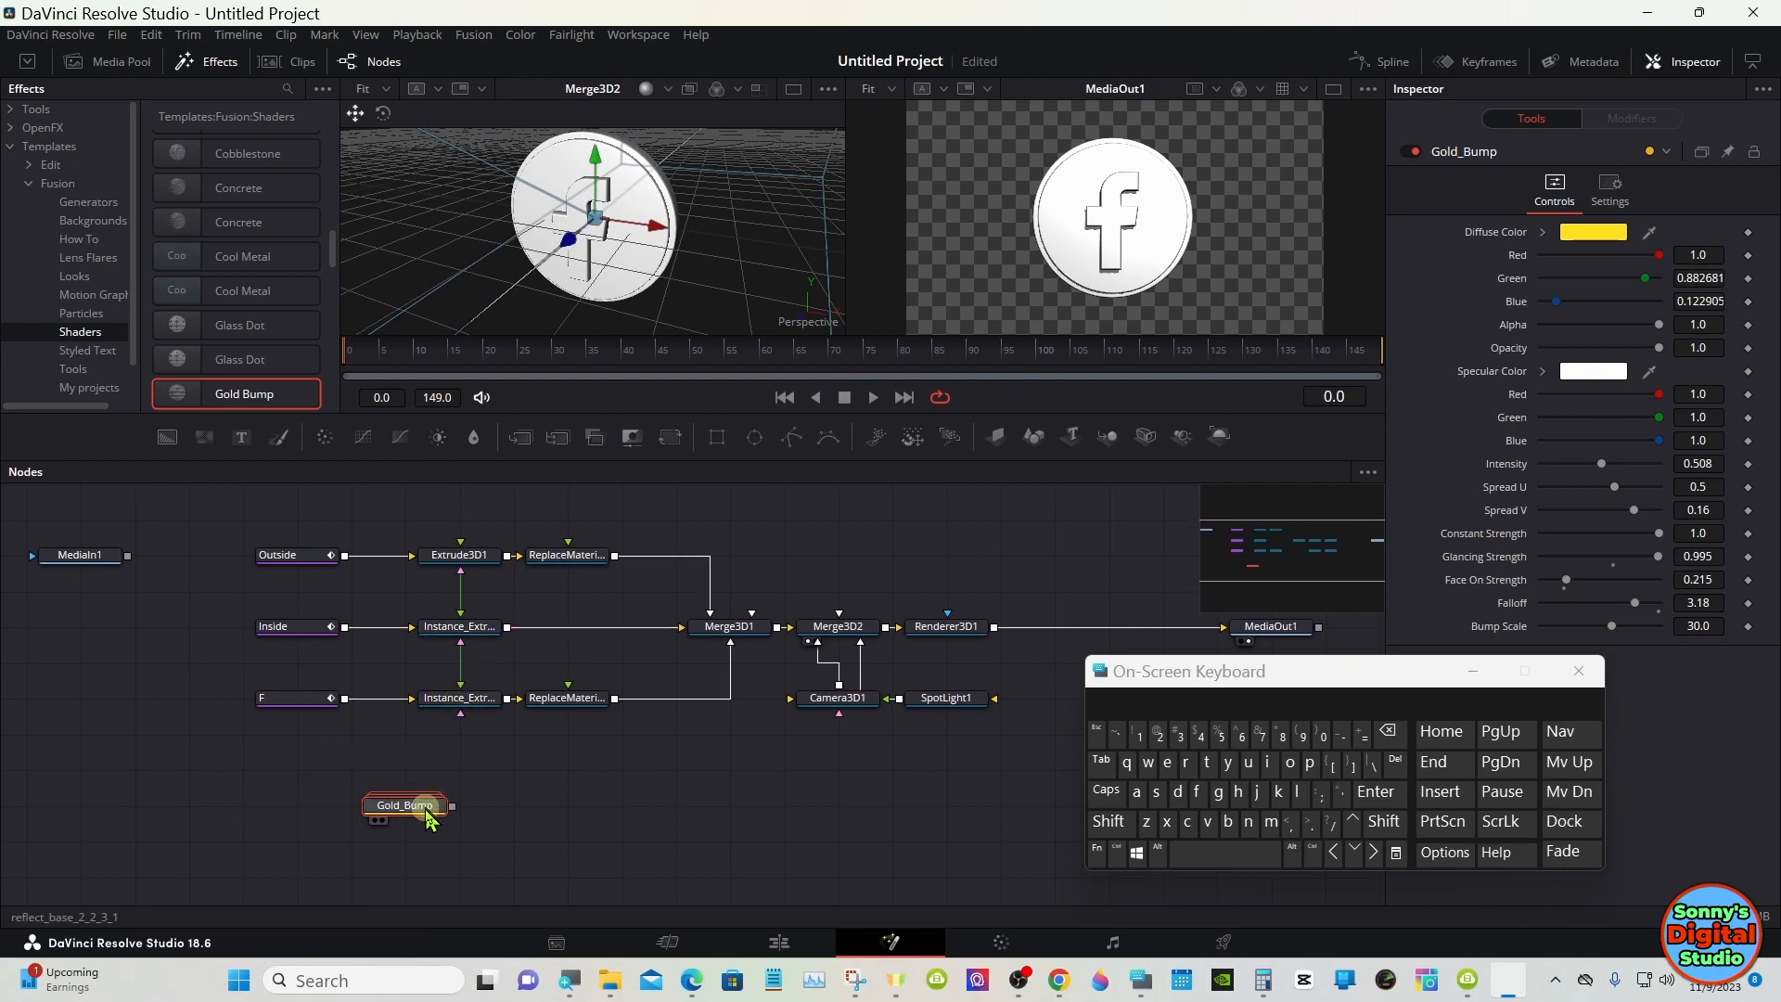
- Expand the Gold_Bump group, delete its Rectangle, Background, Crop, Transform and Blur nodes that form the bump pattern, and collapse it
double_click(424, 808)
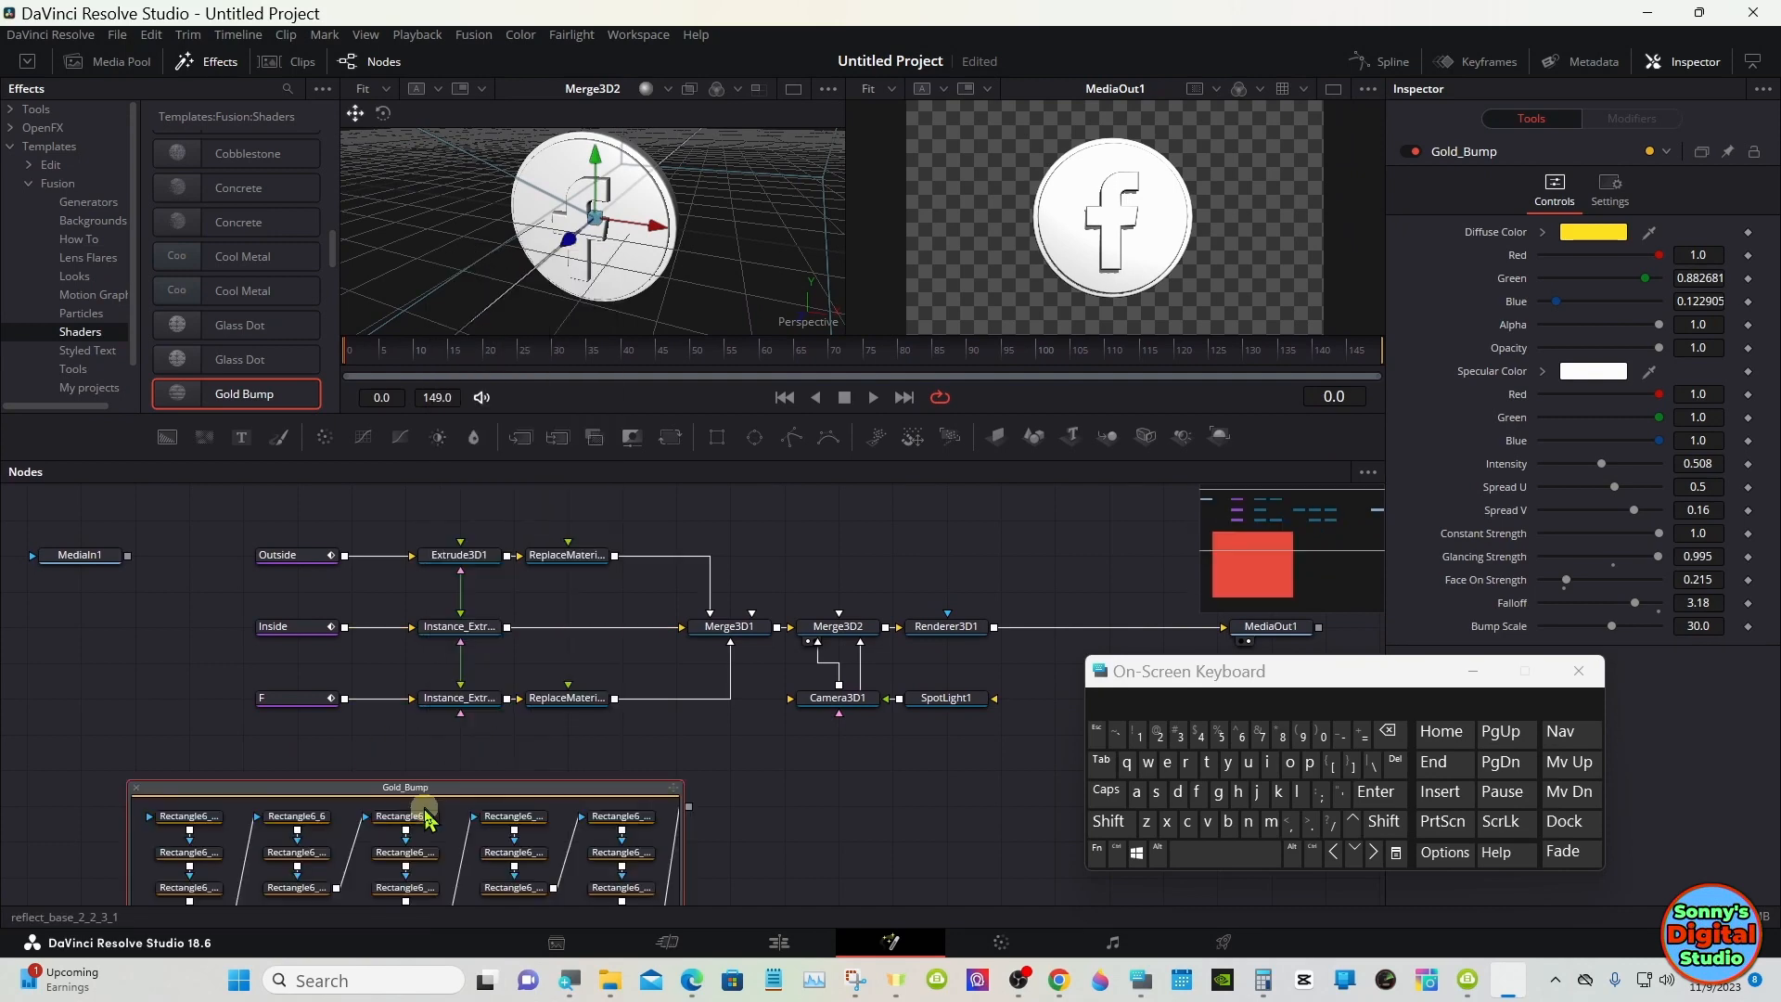
click(1280, 527)
drag(1280, 527, 1288, 554)
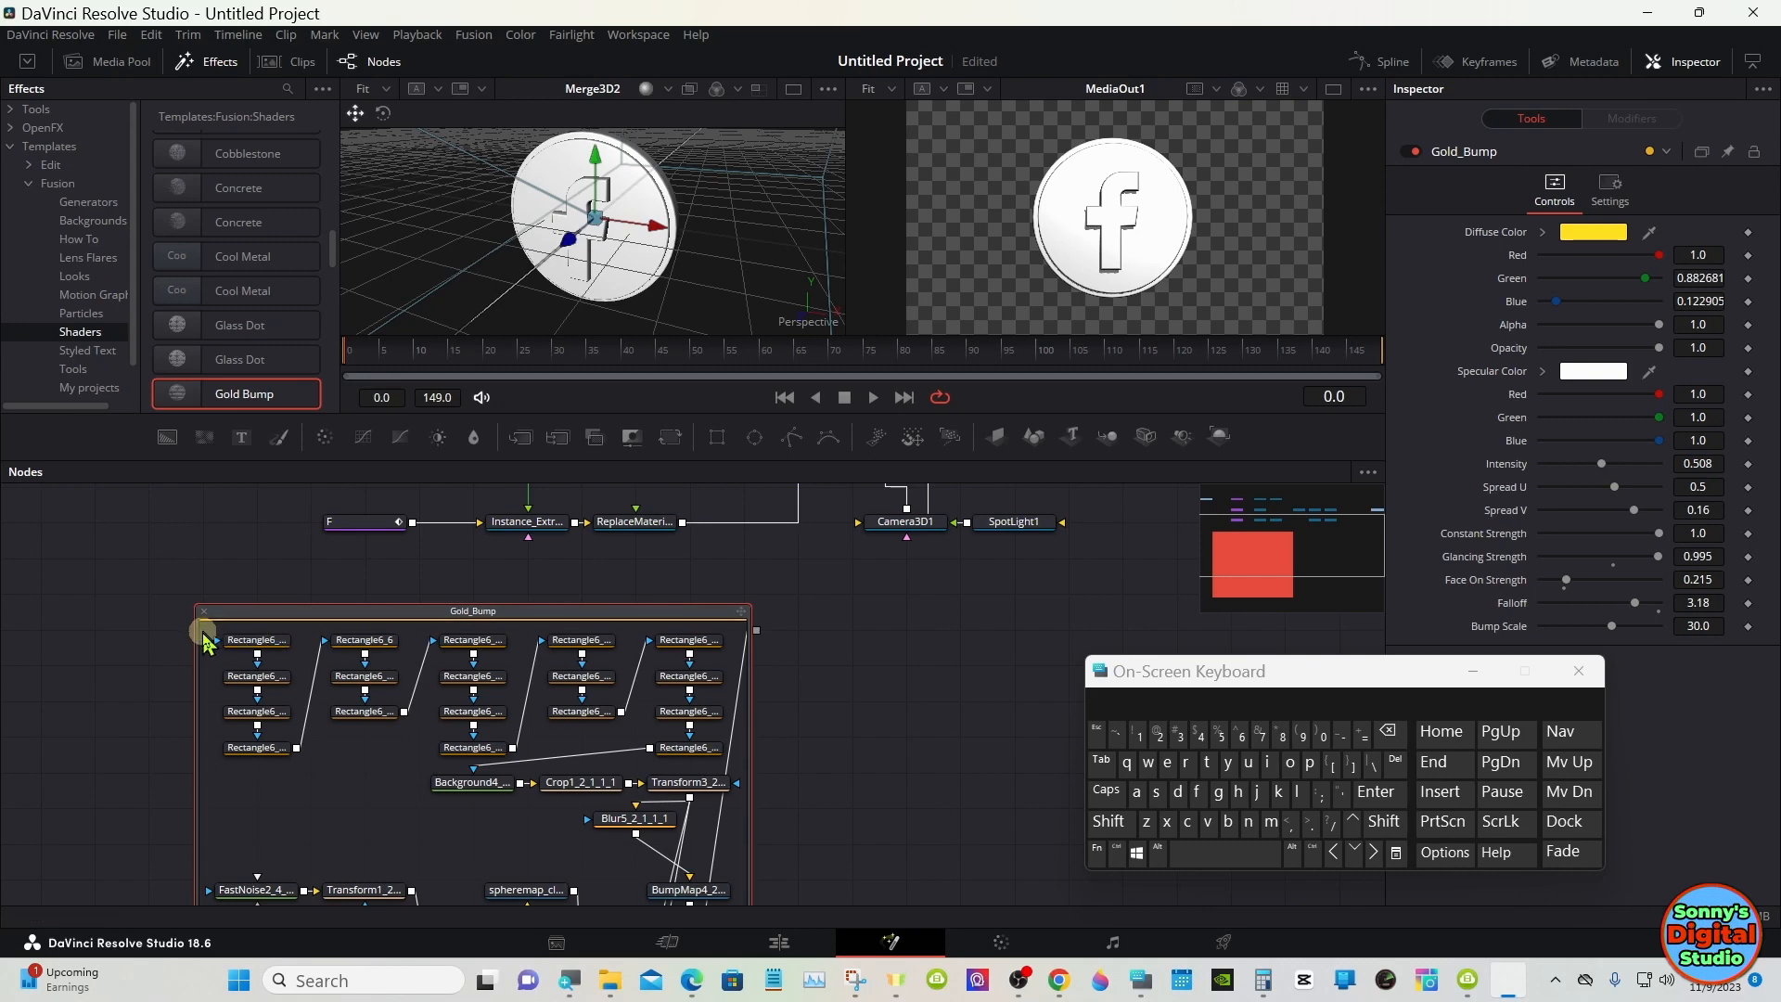
drag(210, 640, 696, 828)
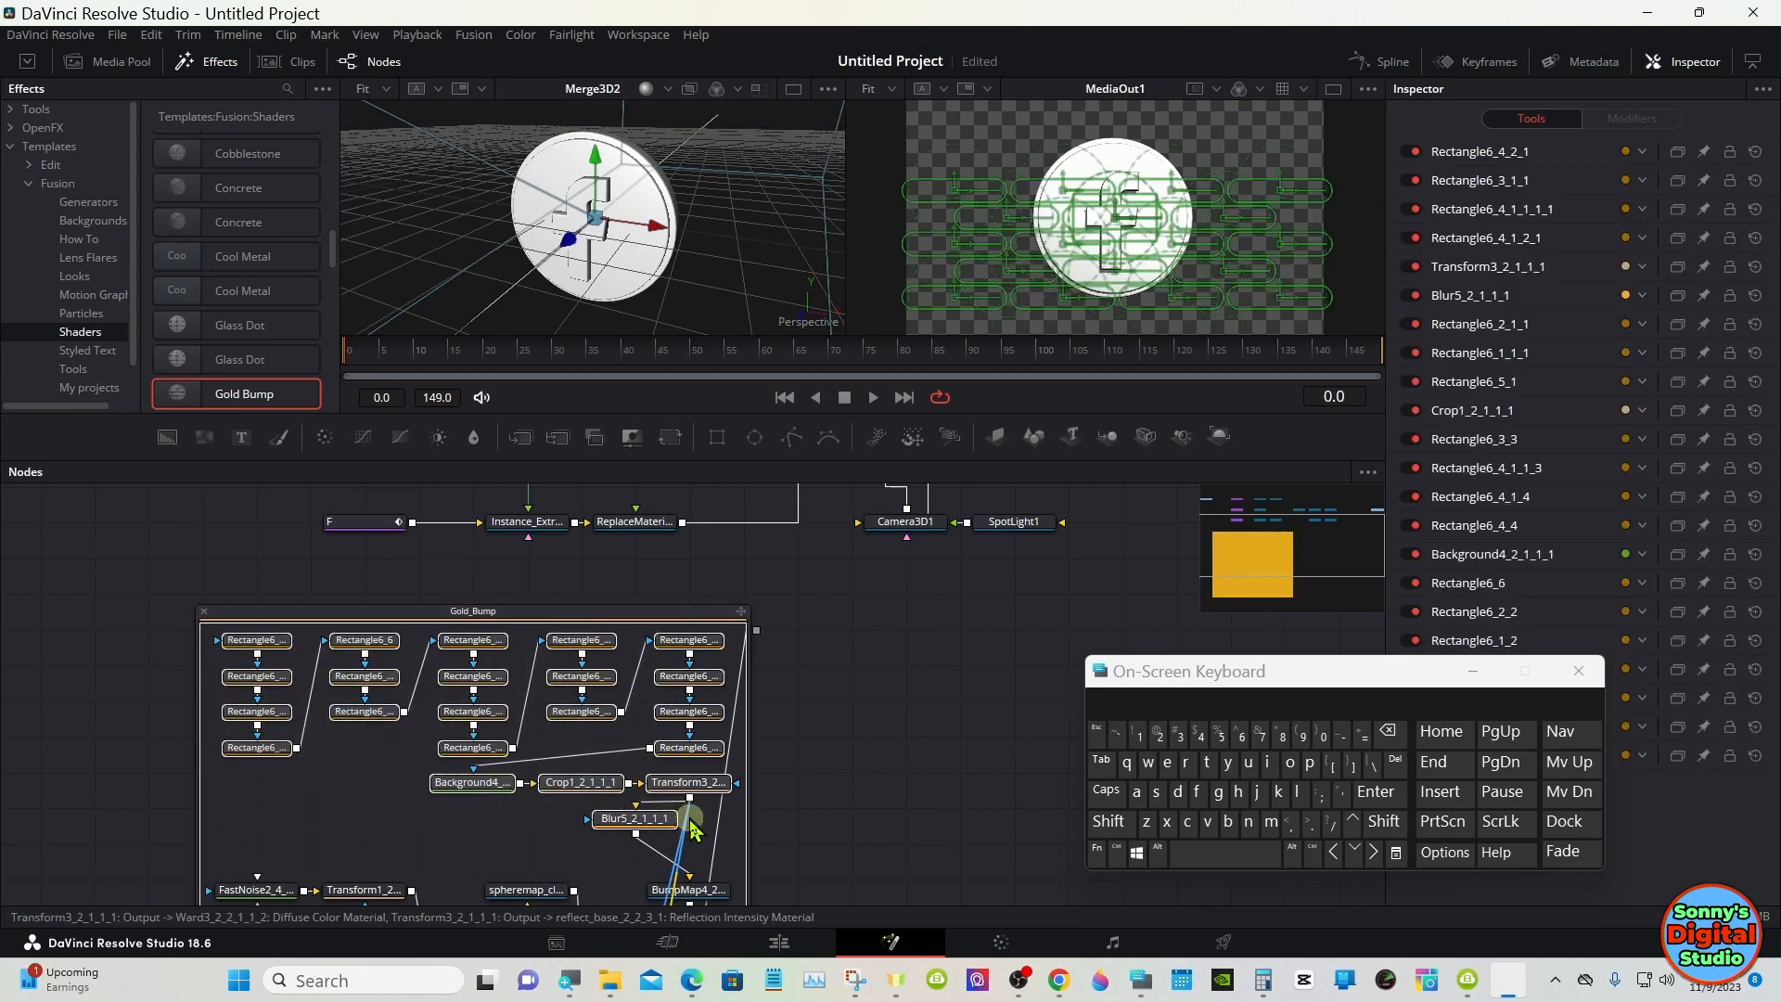
click(613, 789)
right_click(615, 787)
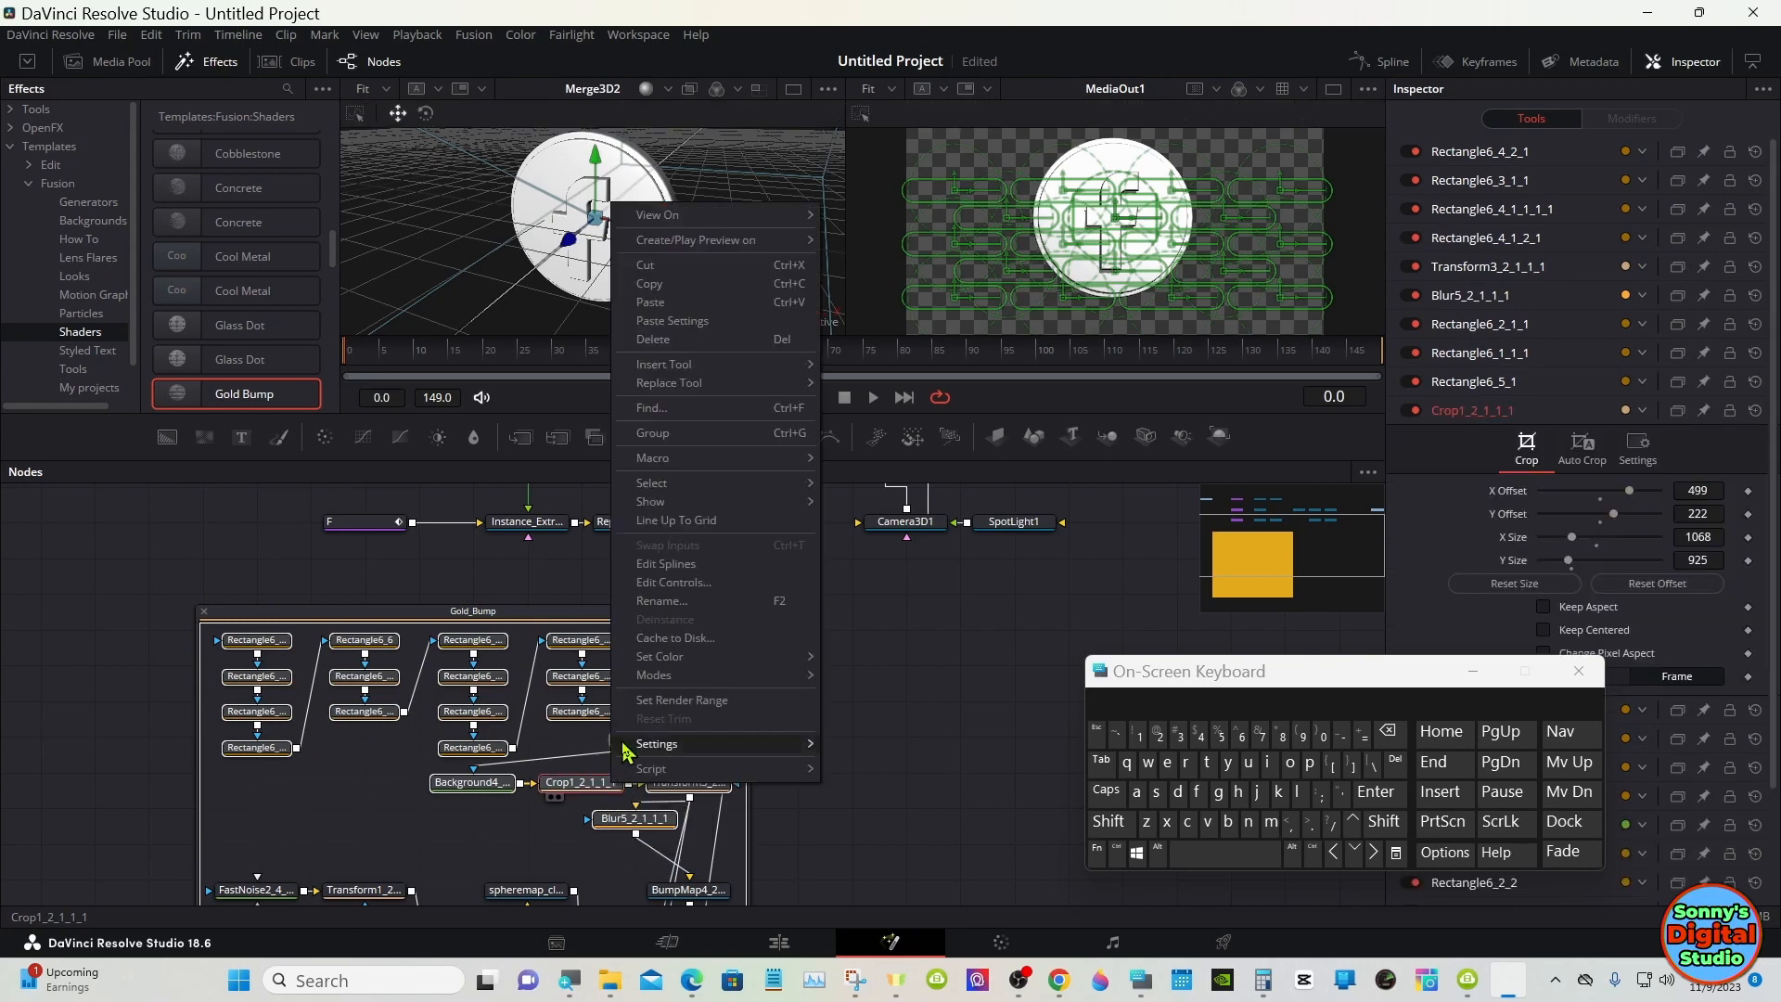
click(667, 340)
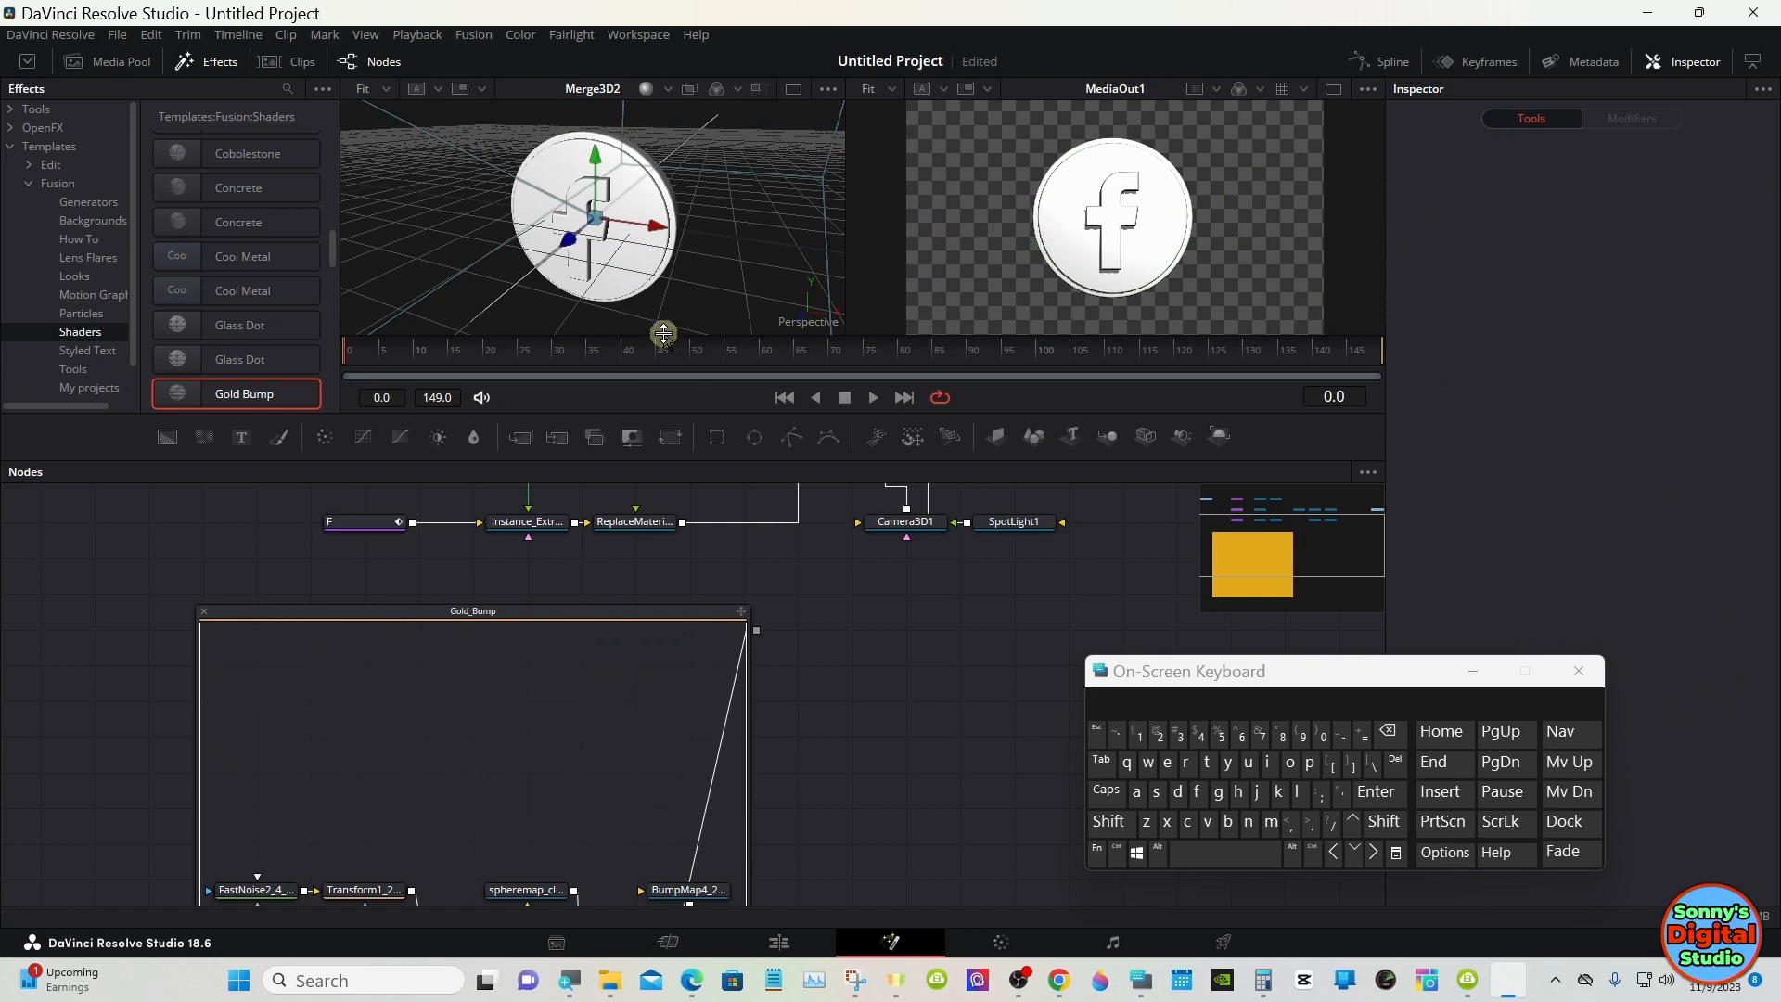
click(203, 612)
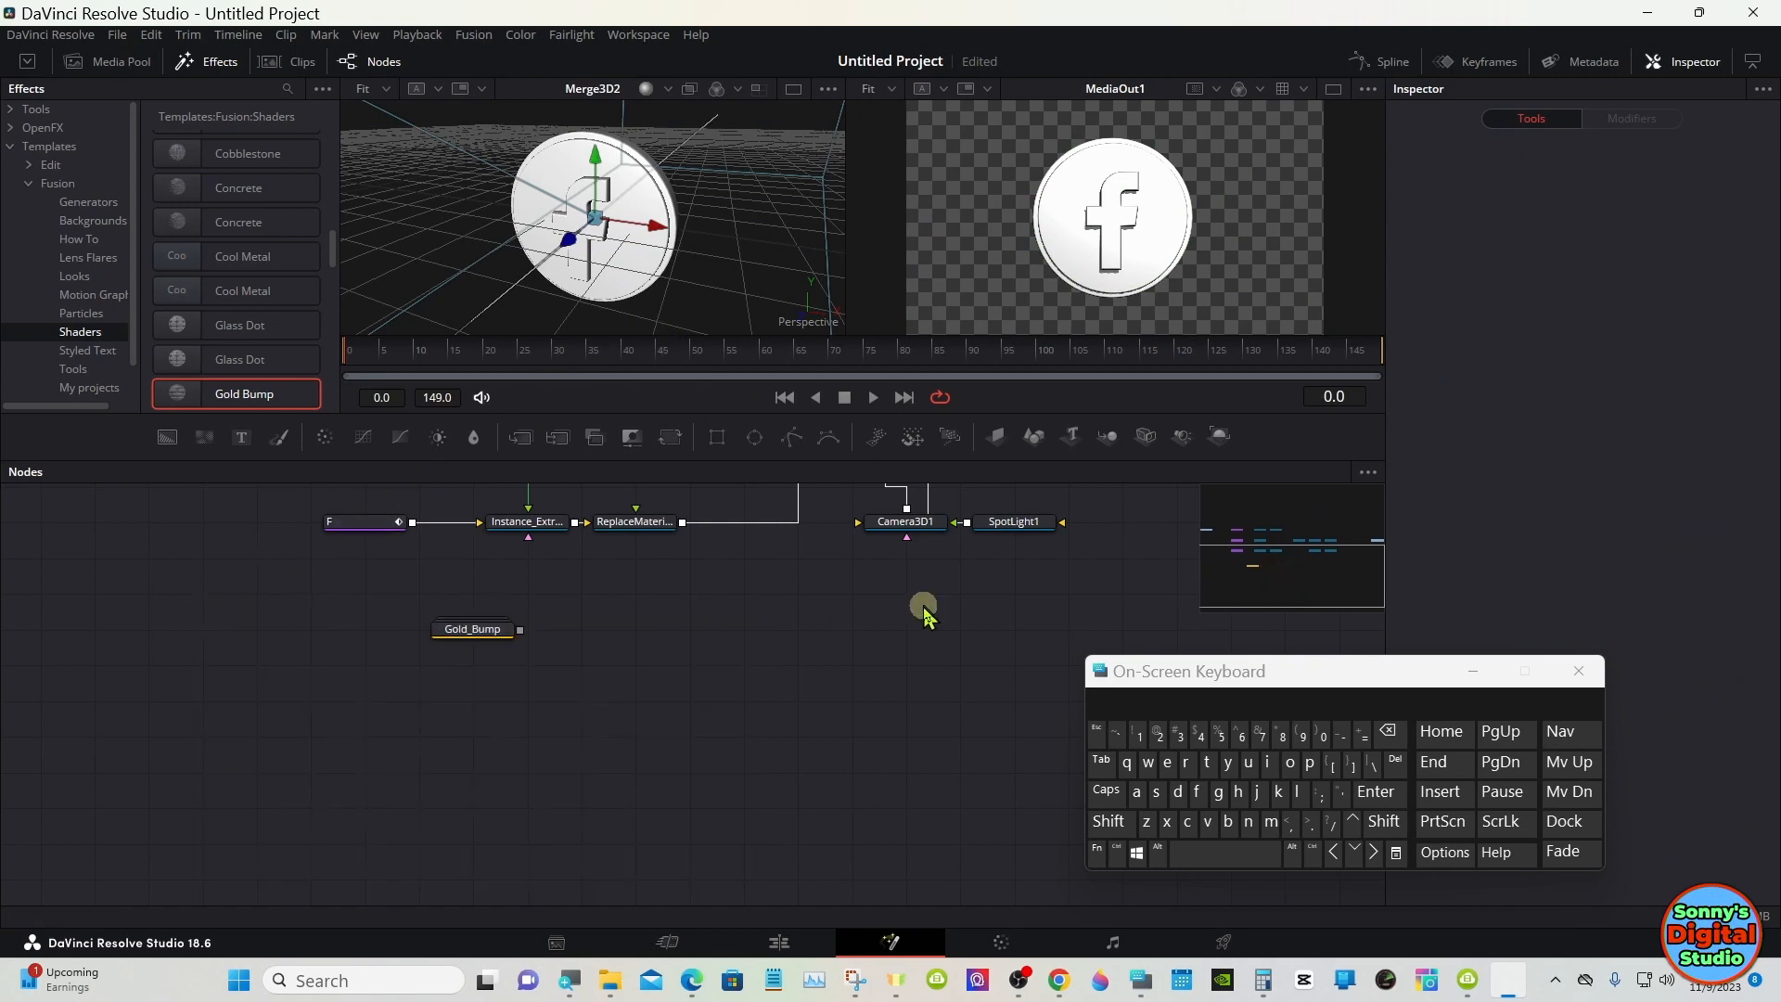
- Place Gold_Bump between the two Replace Material nodes and connect its output to the material input of both
drag(1317, 596, 1315, 559)
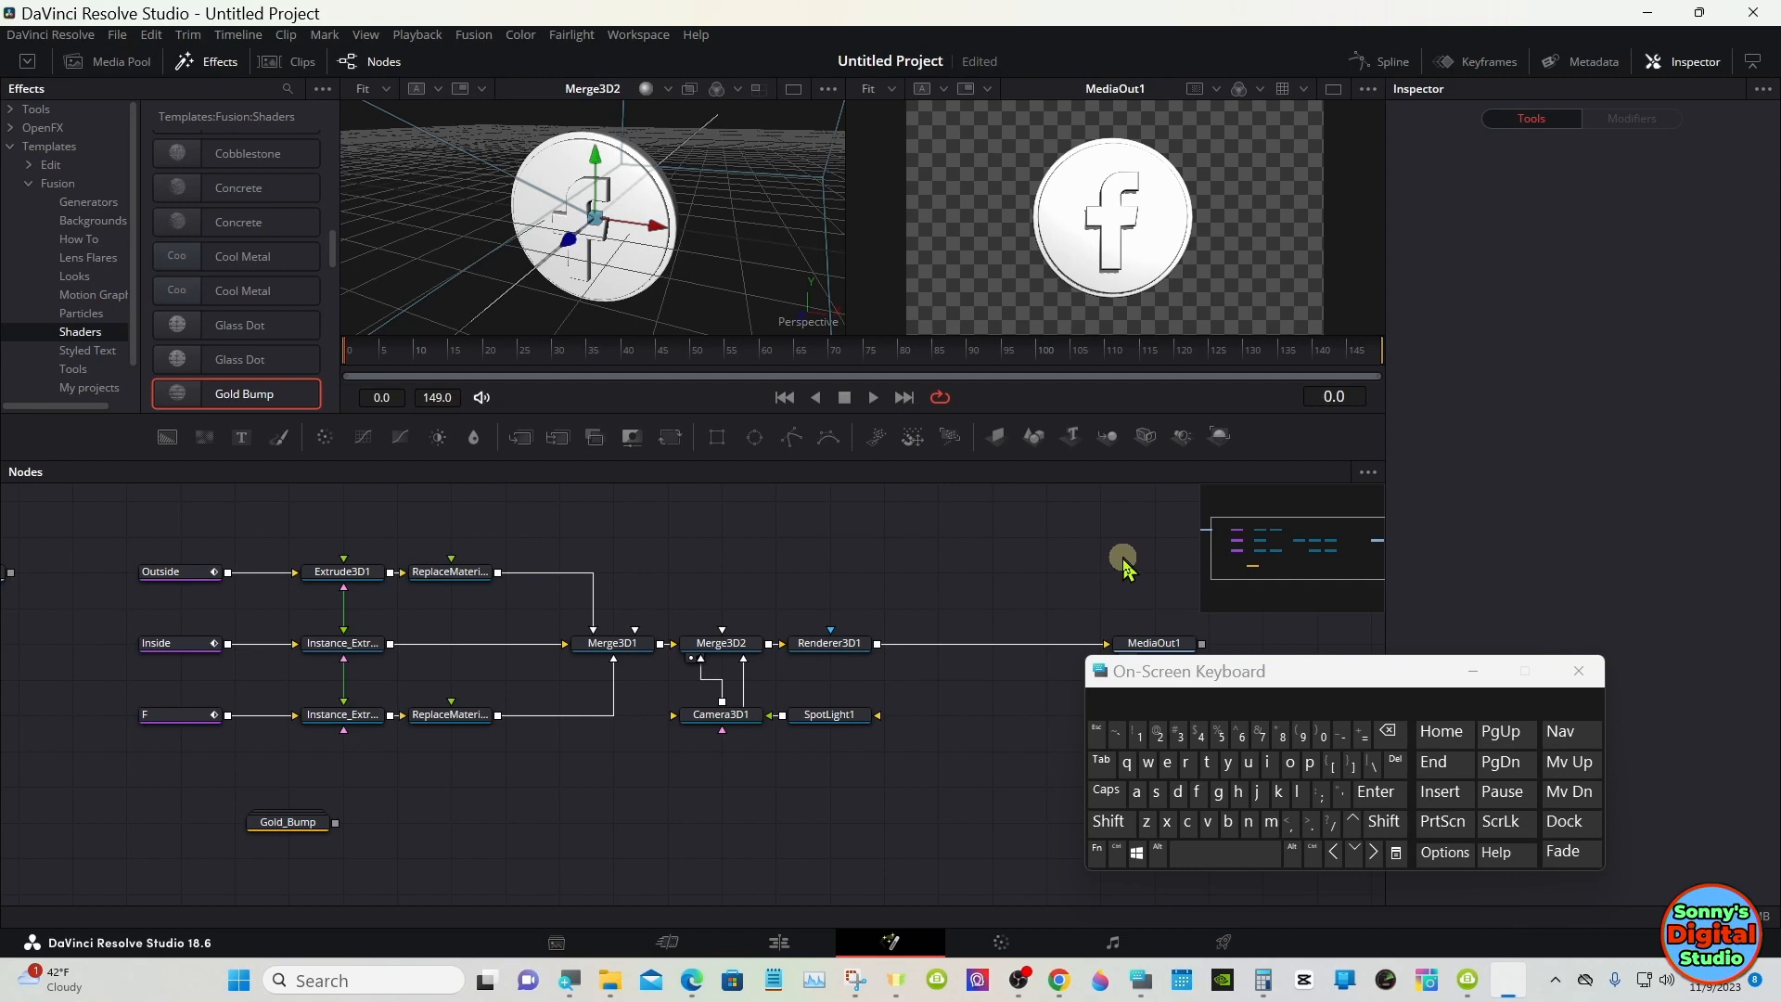
drag(272, 829, 451, 721)
click(451, 643)
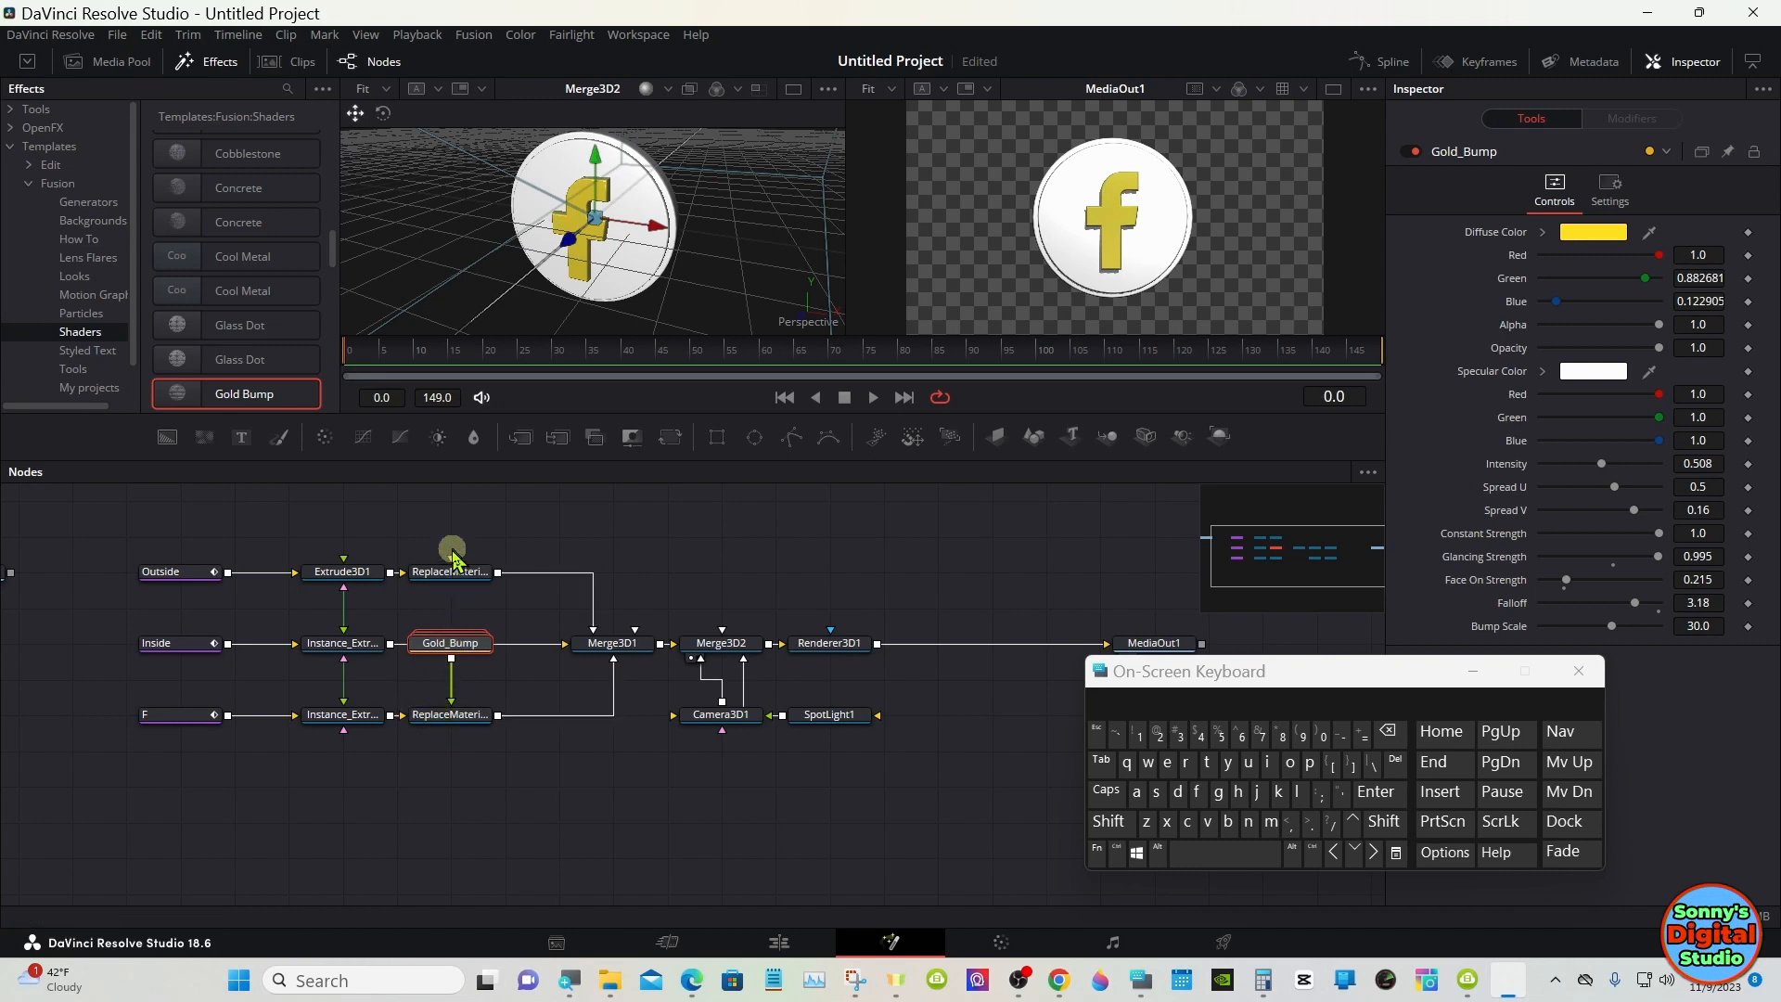
drag(454, 668, 454, 574)
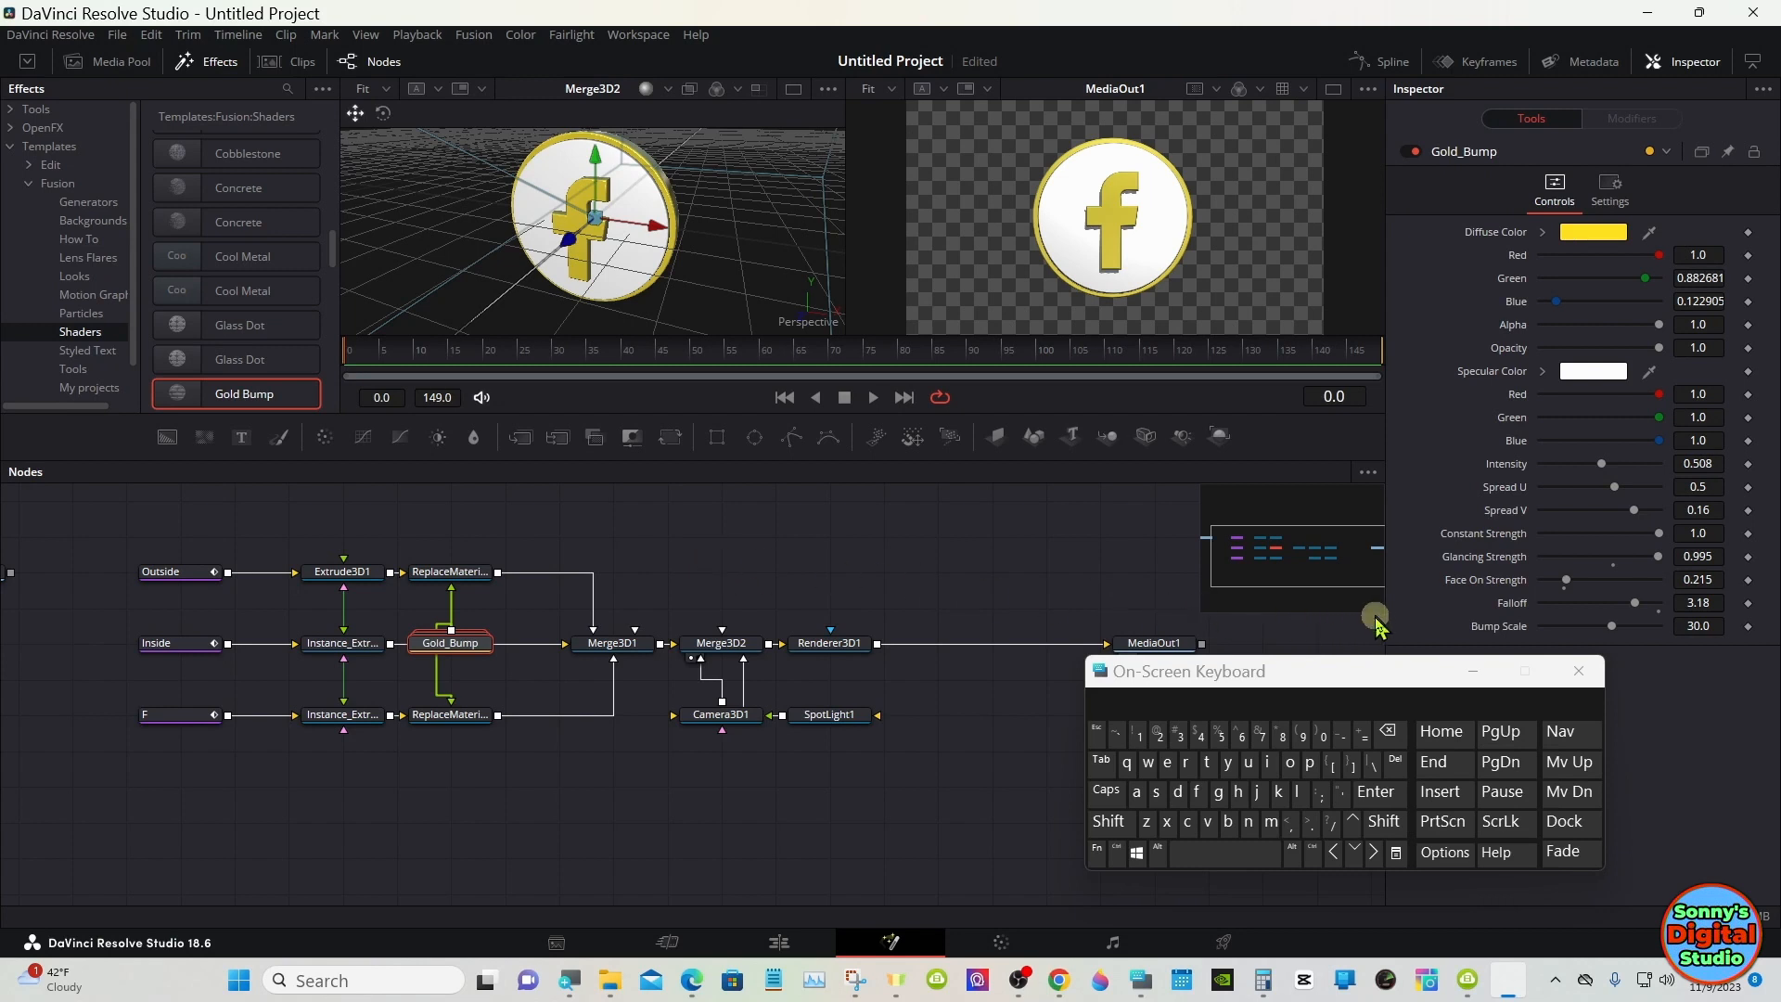
- Set the Face On Strength of Gold_Bump to 1.0 and enlarge the viewers to show the logo
drag(1406, 685, 1356, 700)
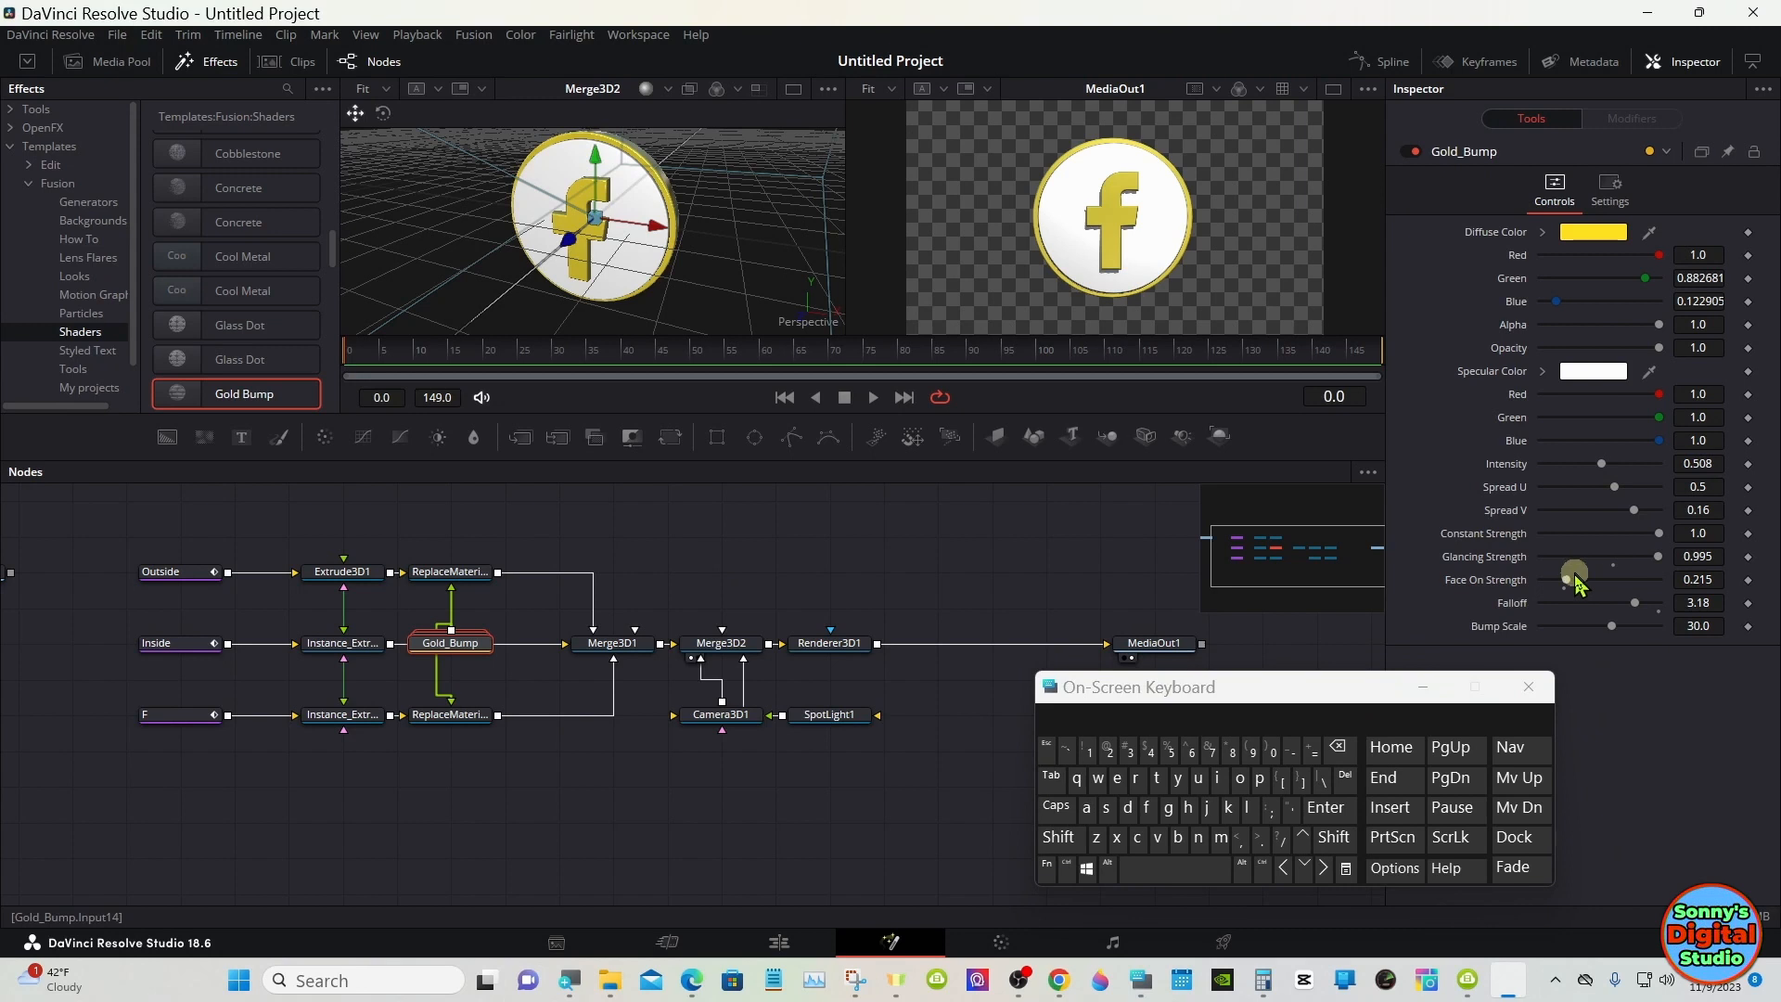
drag(1572, 577, 1666, 582)
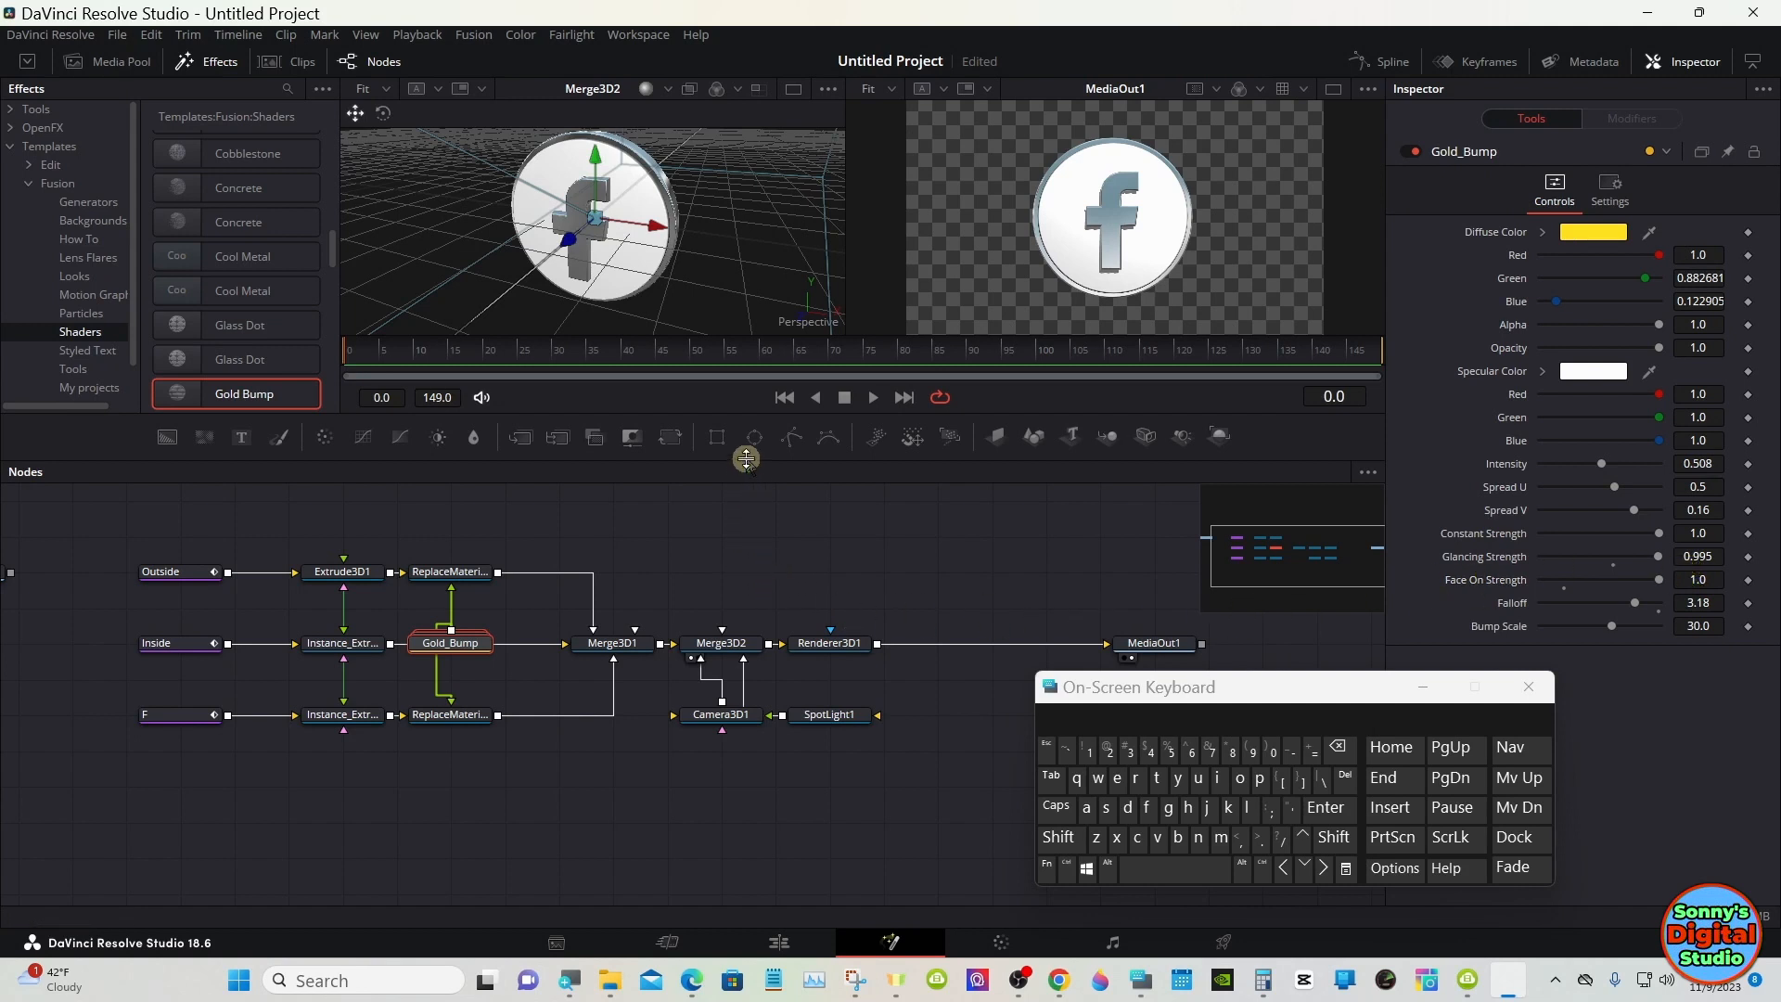
drag(742, 461, 741, 575)
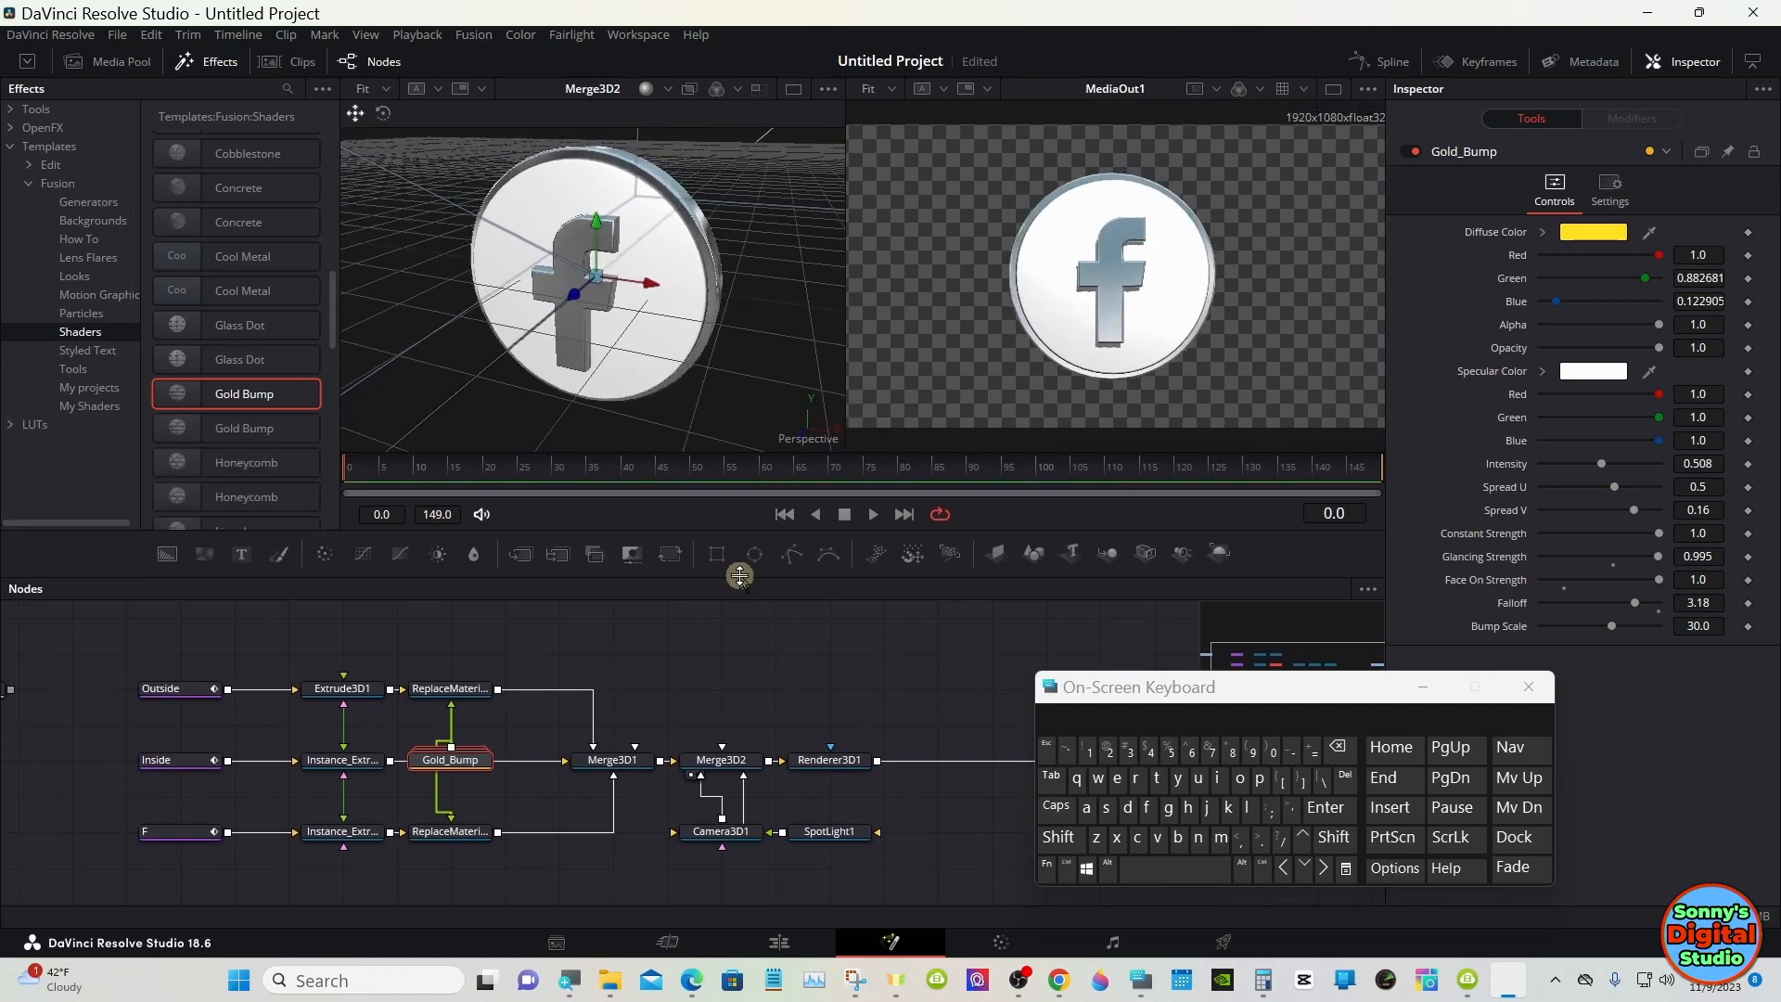
drag(740, 578, 627, 526)
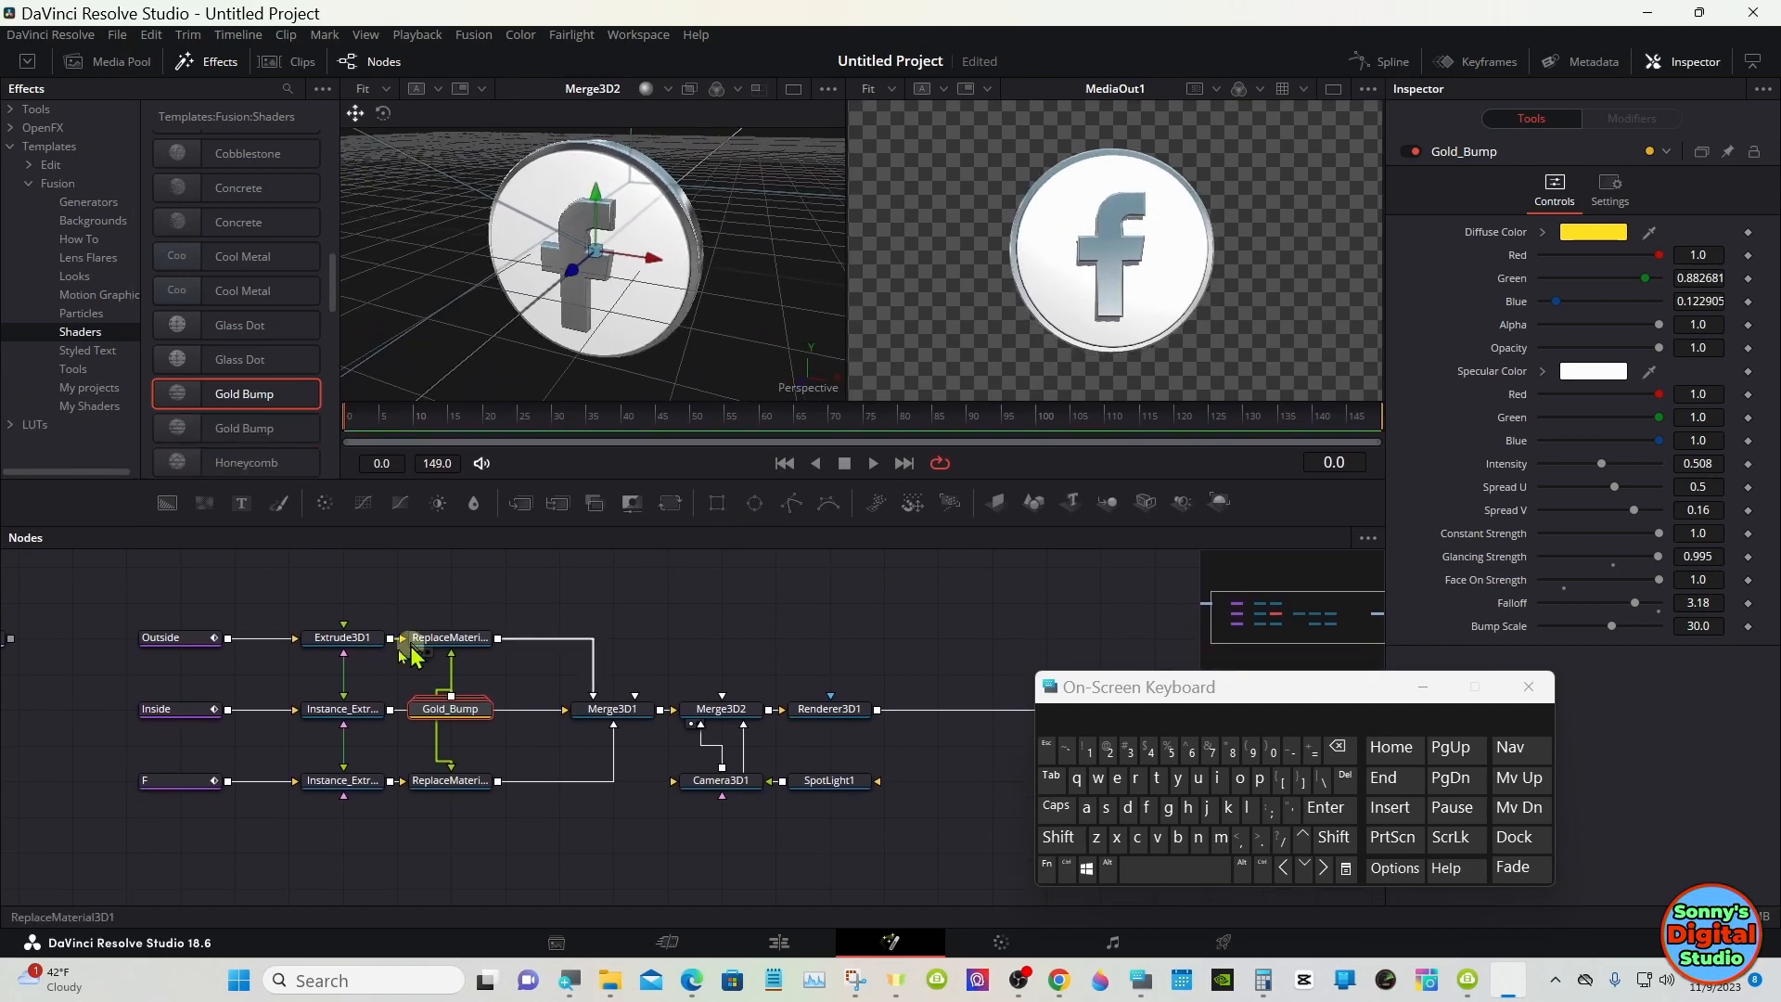
- Set the style color of the Inside shape to light blue #55aaff
click(195, 713)
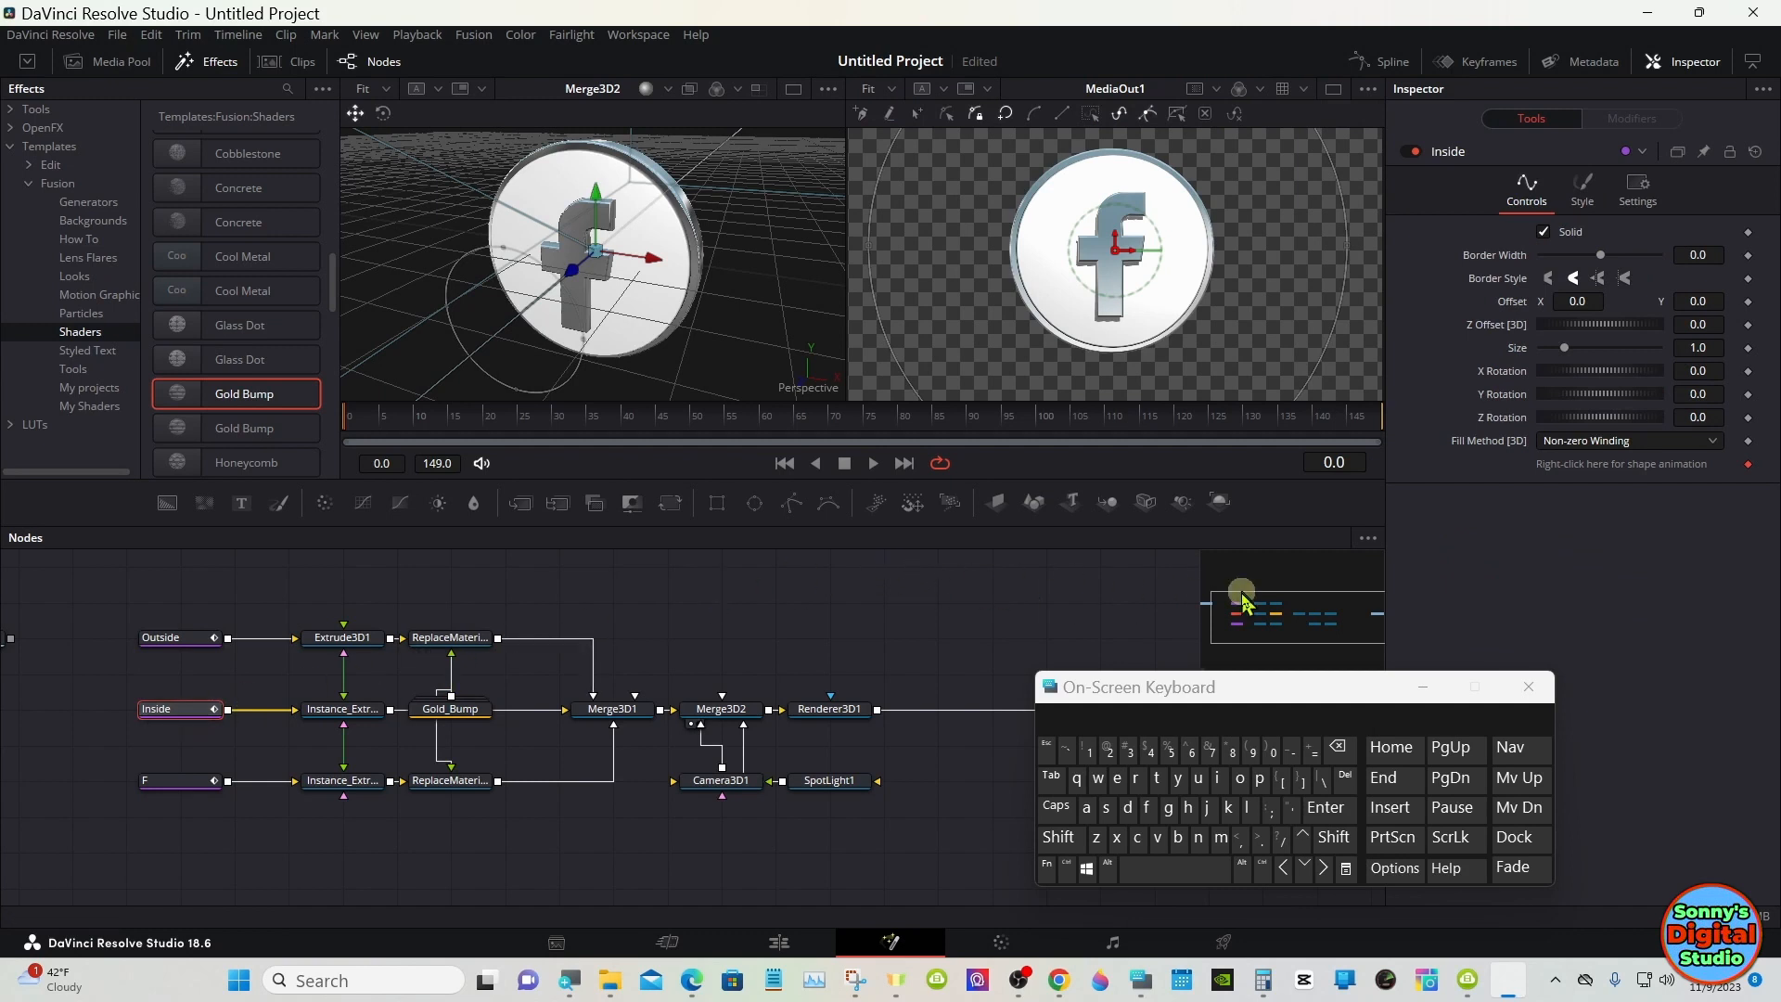
click(1588, 197)
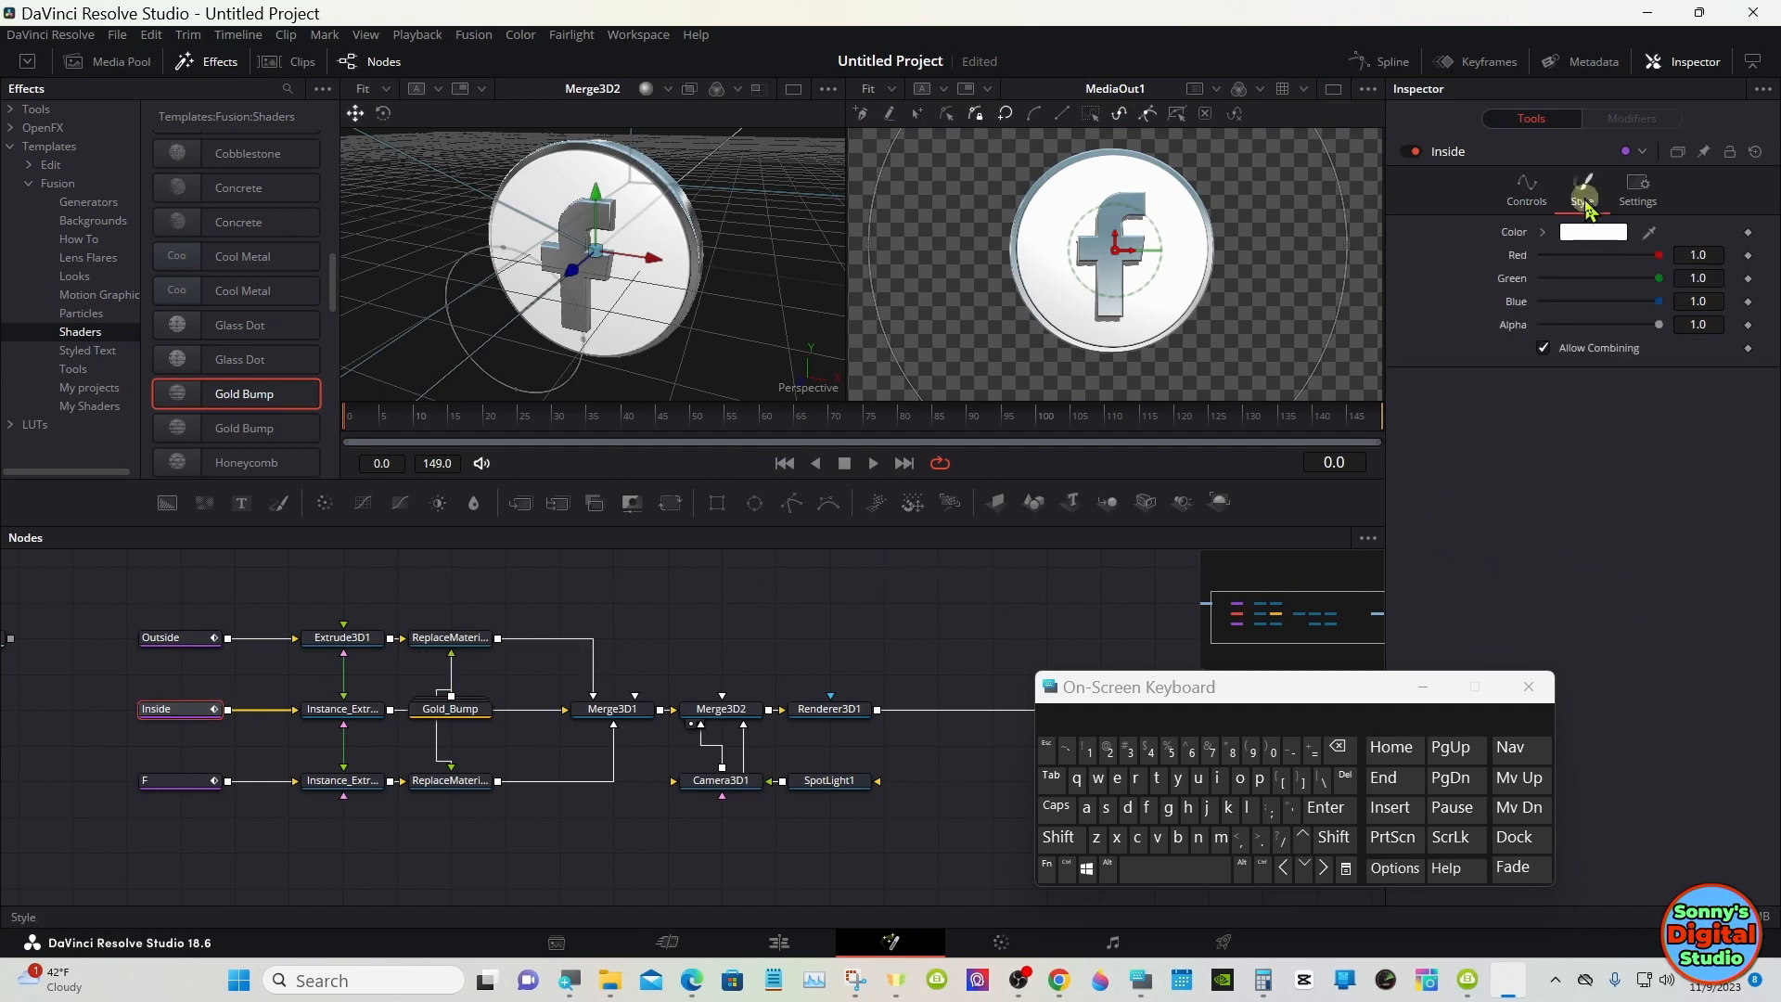
click(1579, 234)
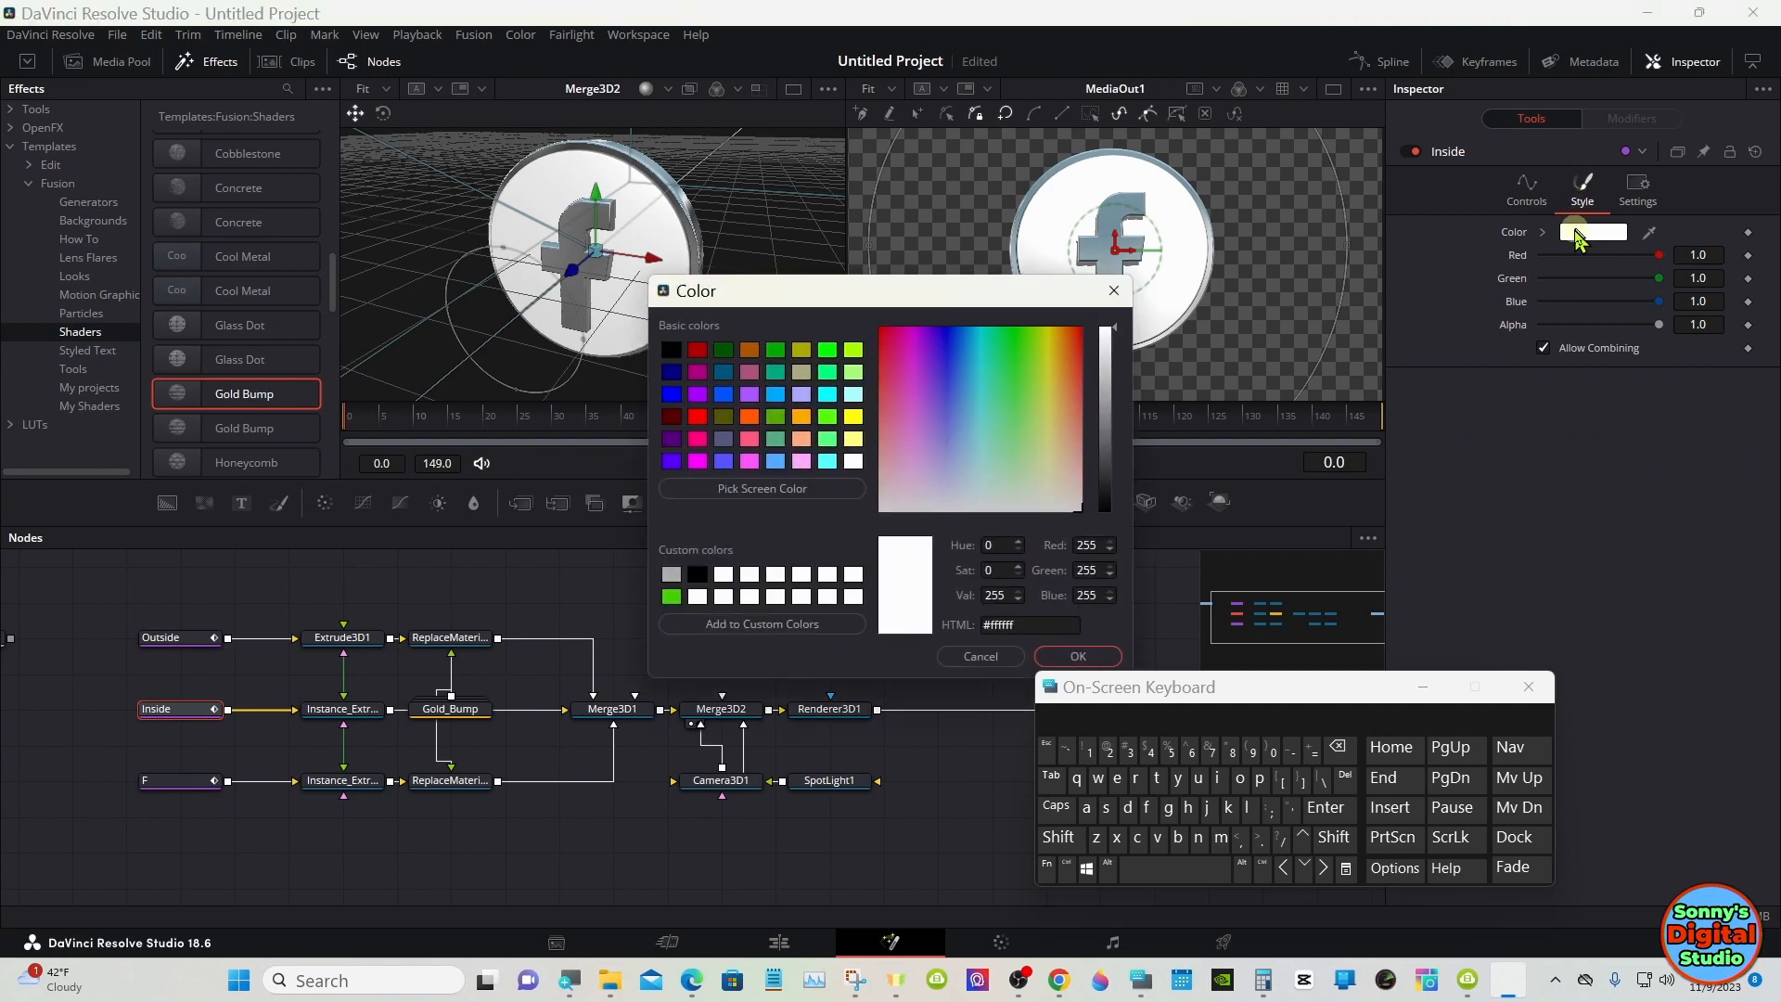
click(777, 461)
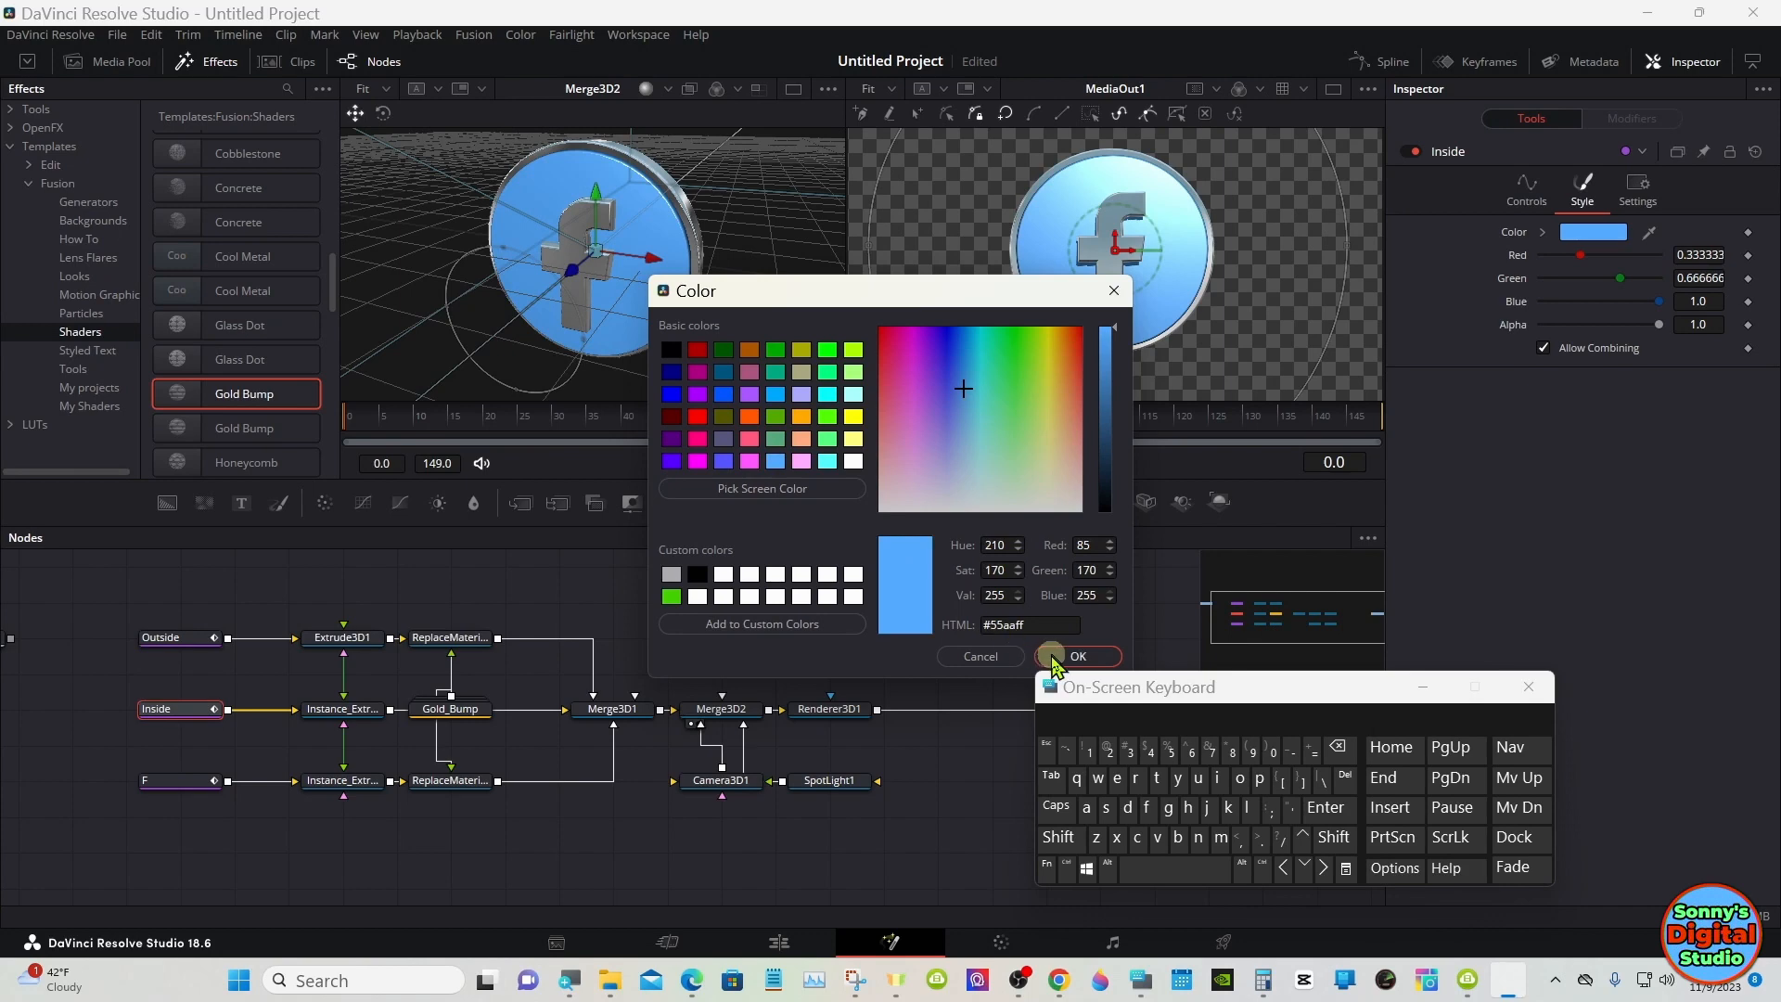
click(1054, 655)
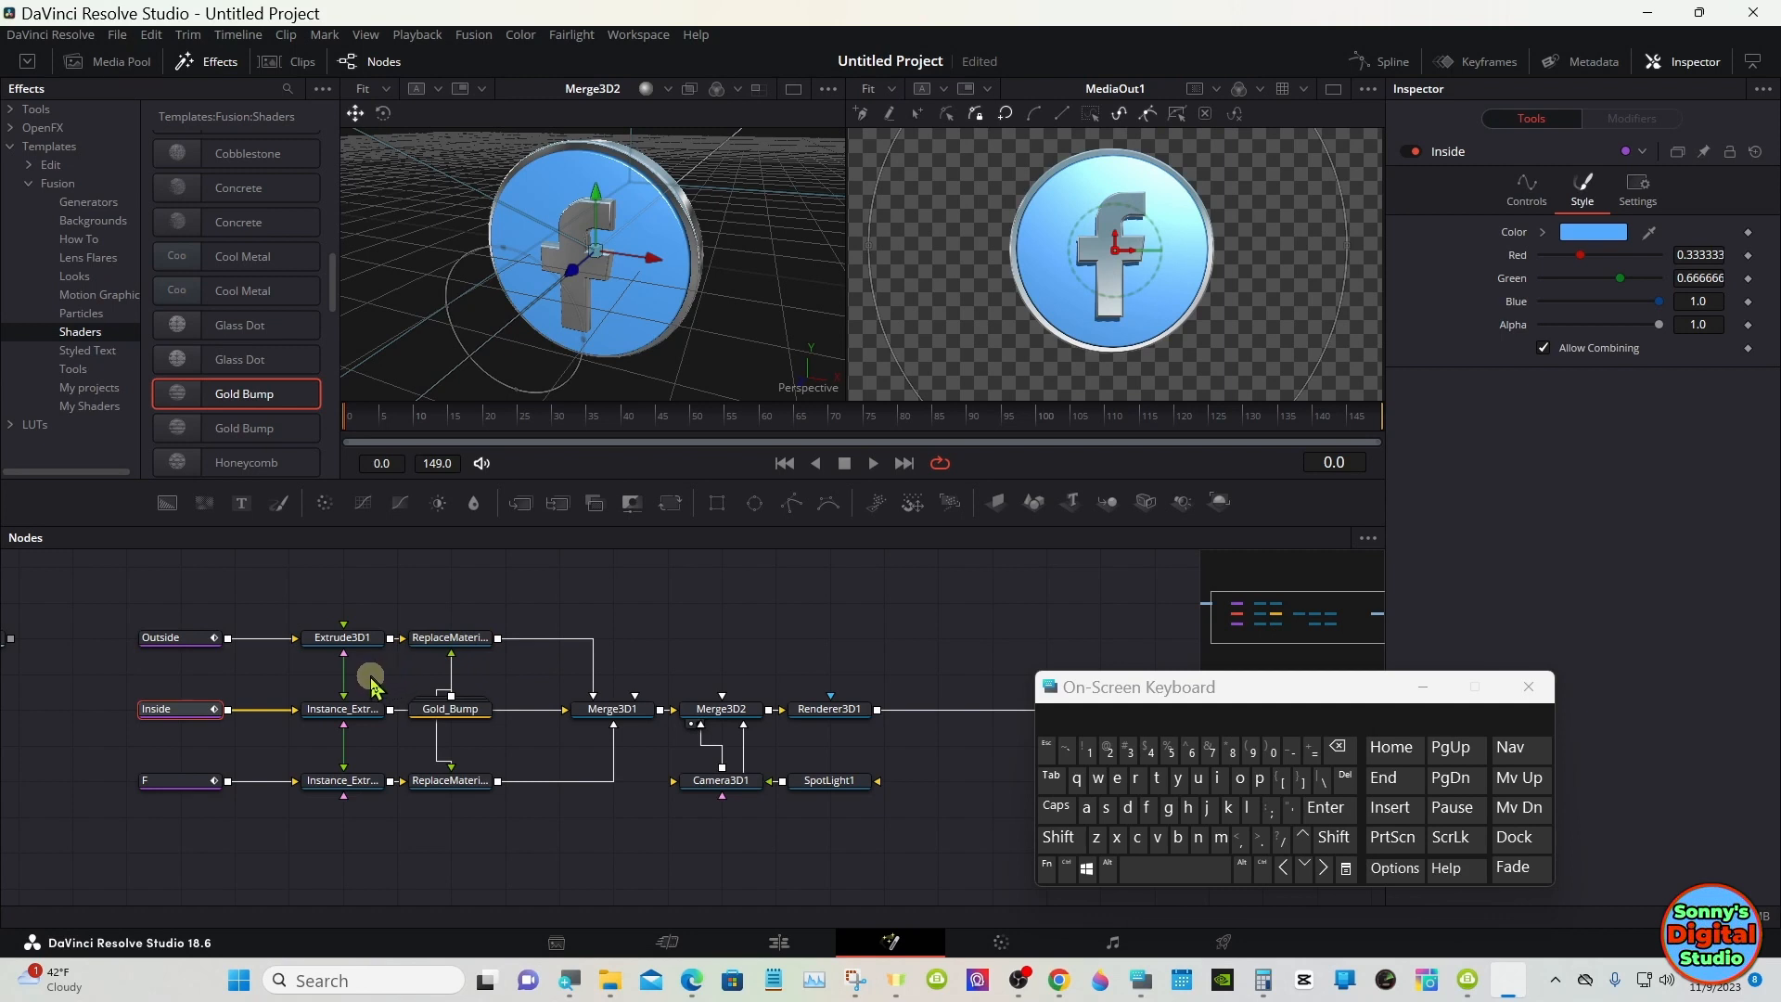
- Darken the style color of the Inside shape to blue #336598
click(1577, 233)
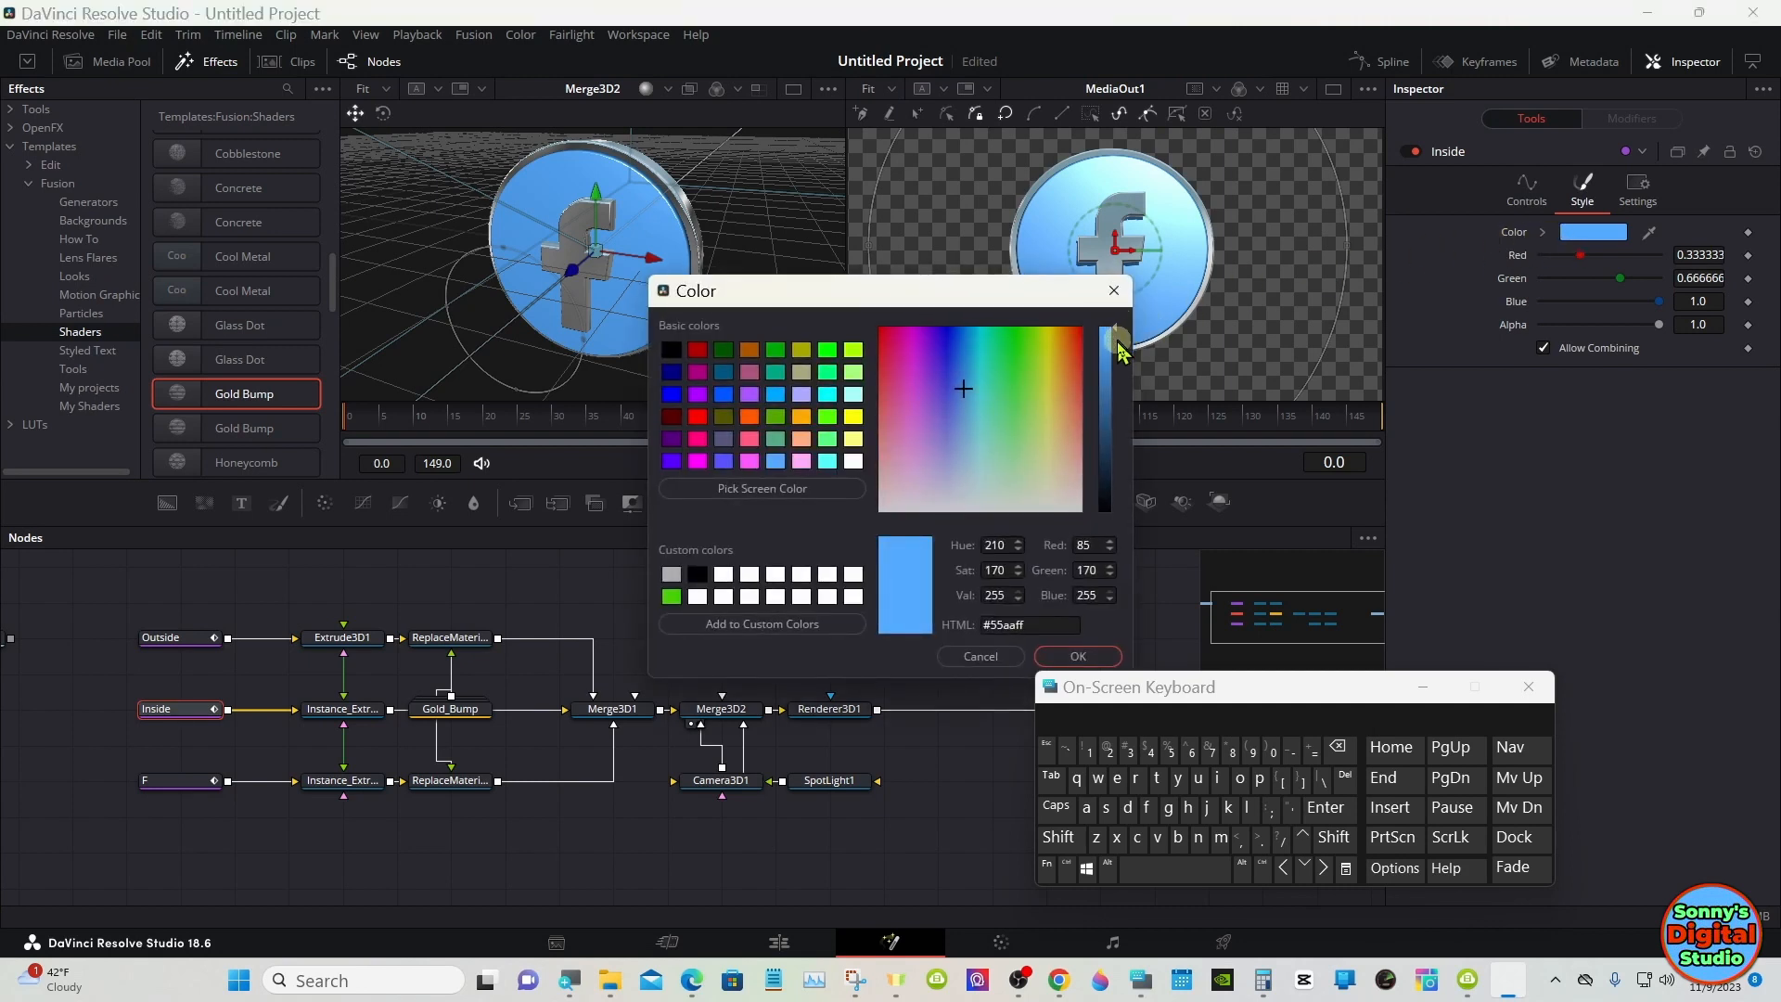
drag(1115, 339, 1116, 413)
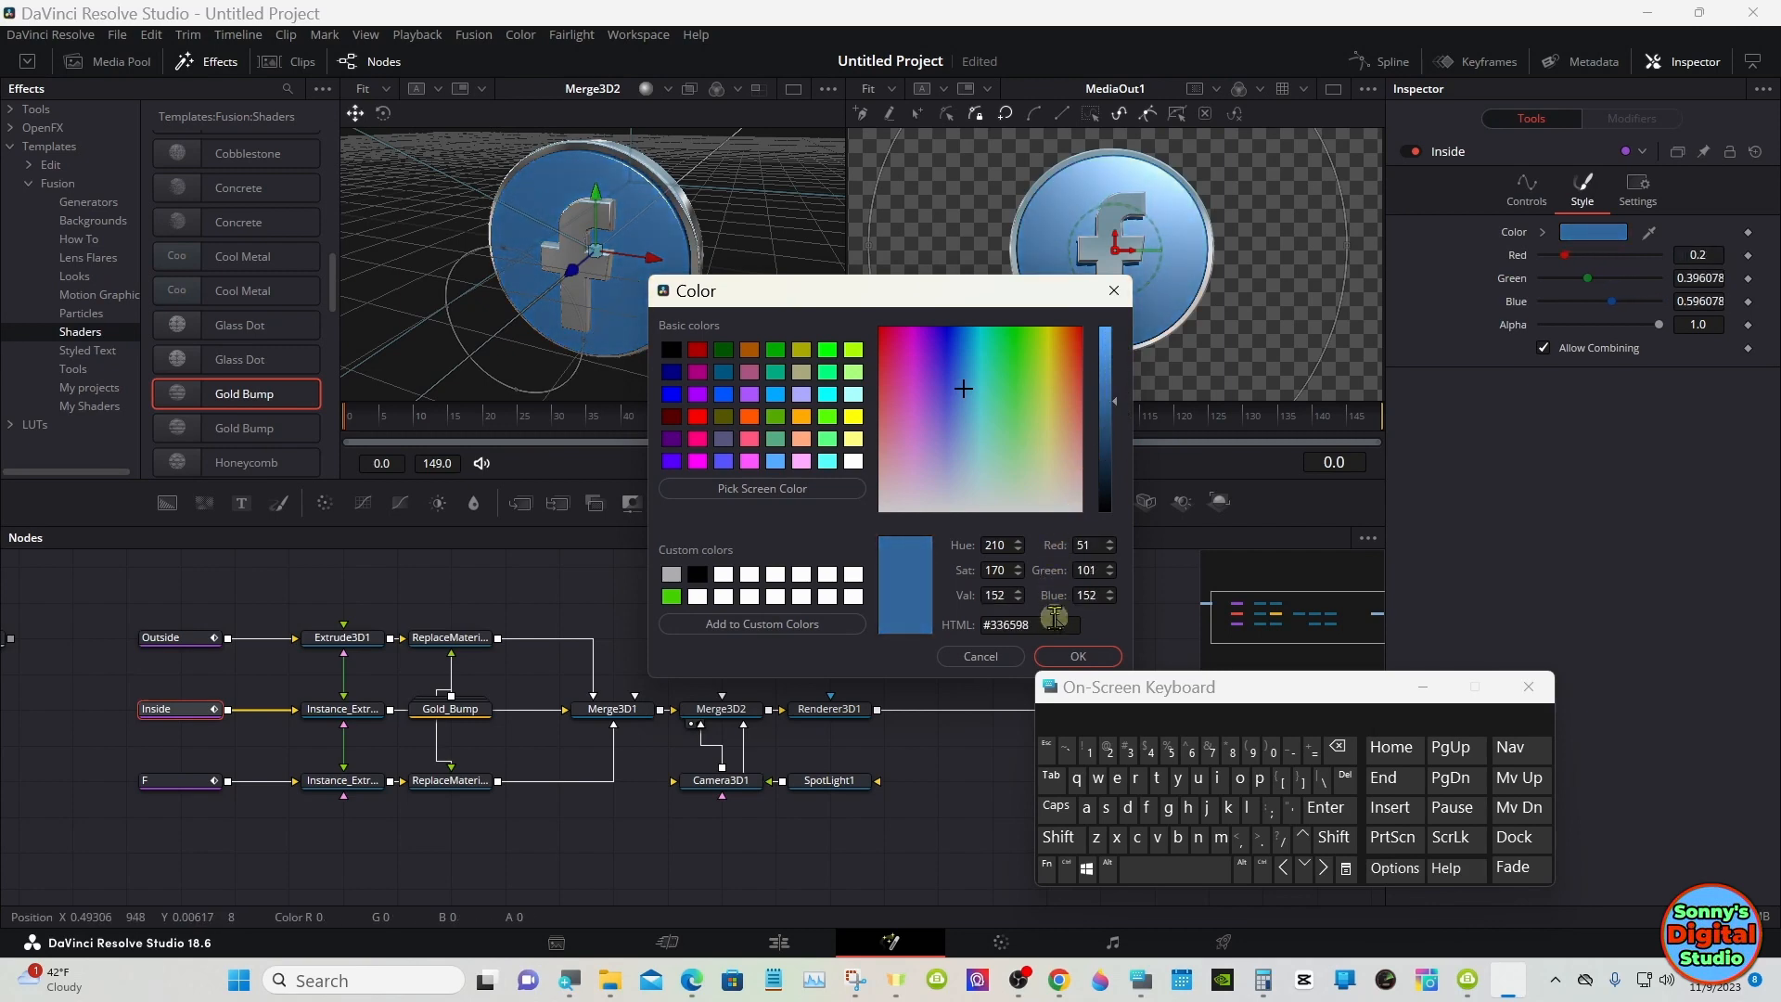
click(1057, 653)
drag(1126, 686, 1167, 709)
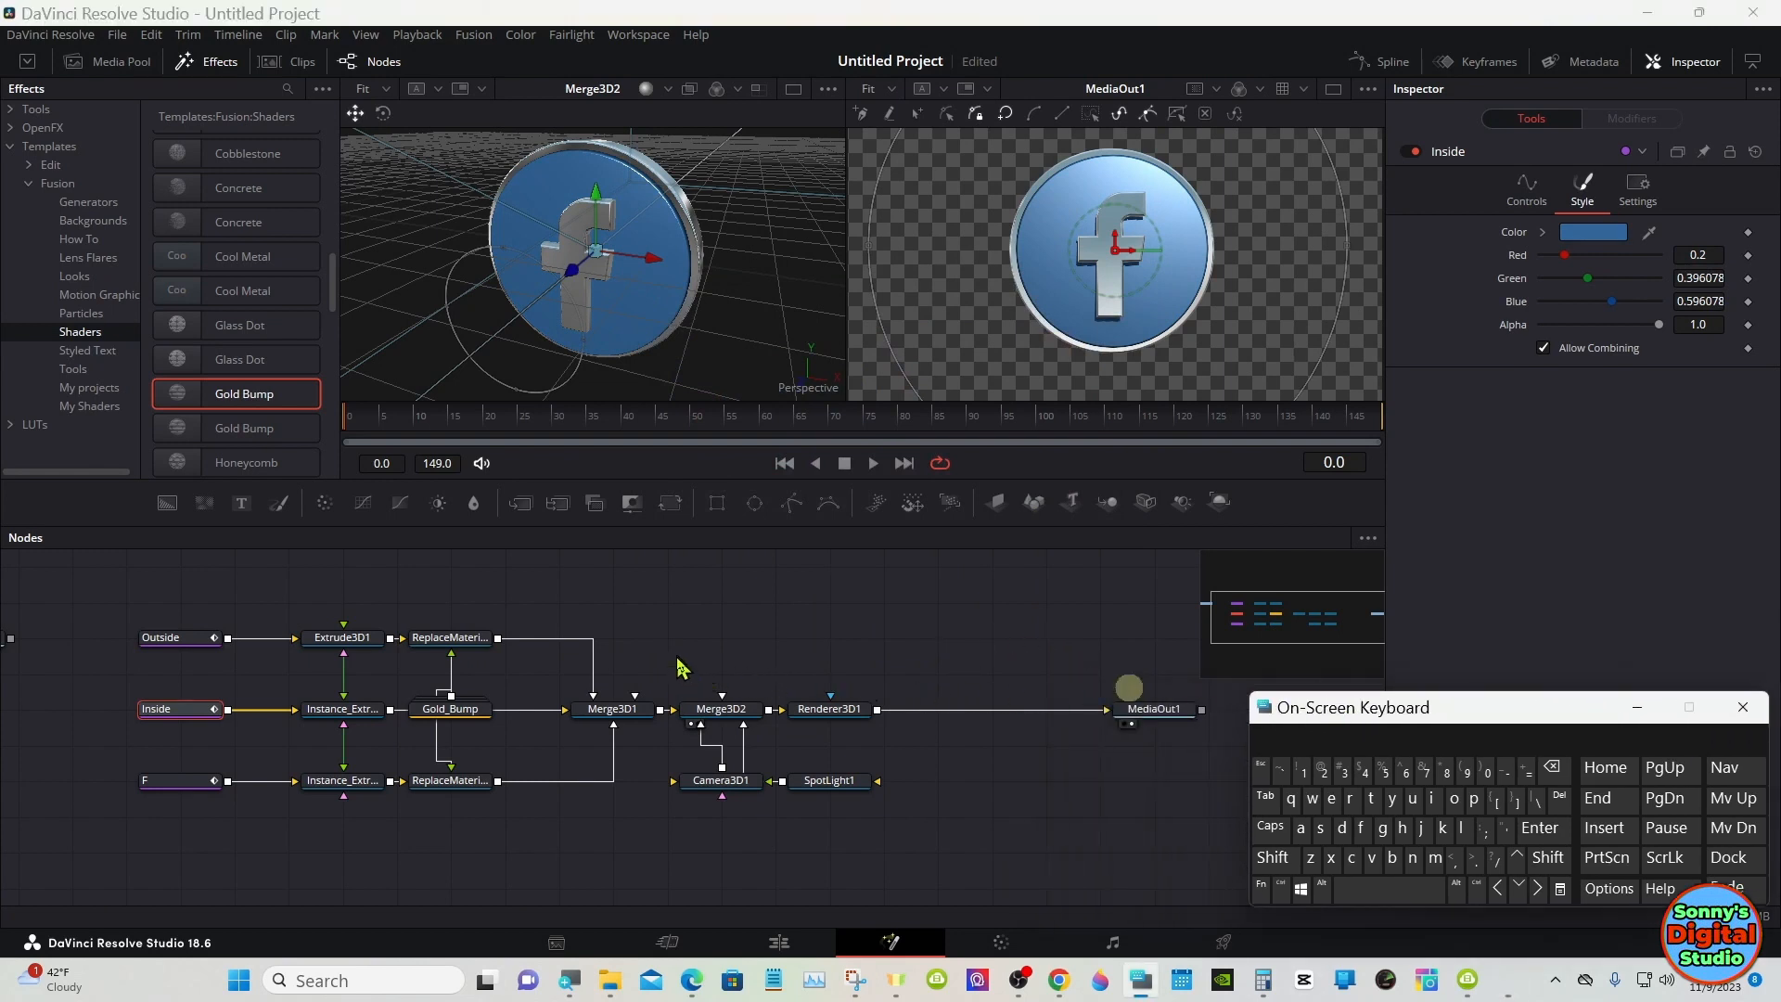
- Move Merge3D1 closer to Gold_Bump and shift the Merge3D2, Renderer, camera and spotlight group away to open a gap between the merges
drag(603, 710, 551, 709)
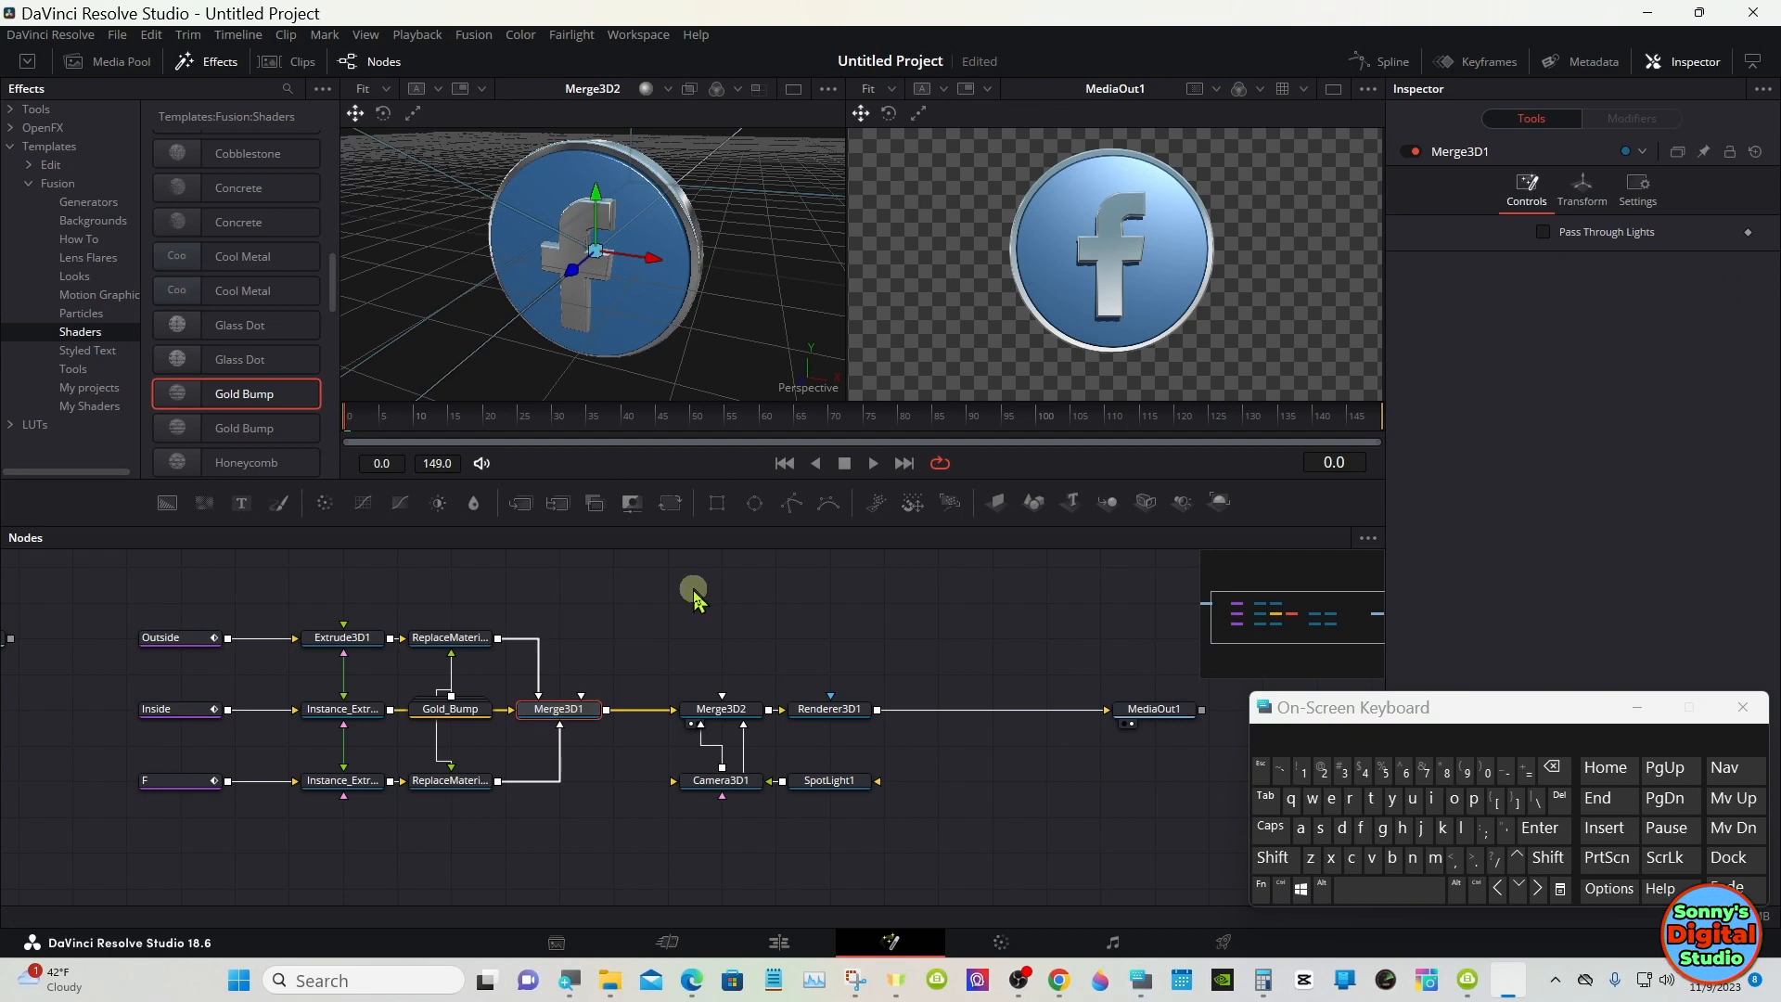
drag(668, 610, 1002, 787)
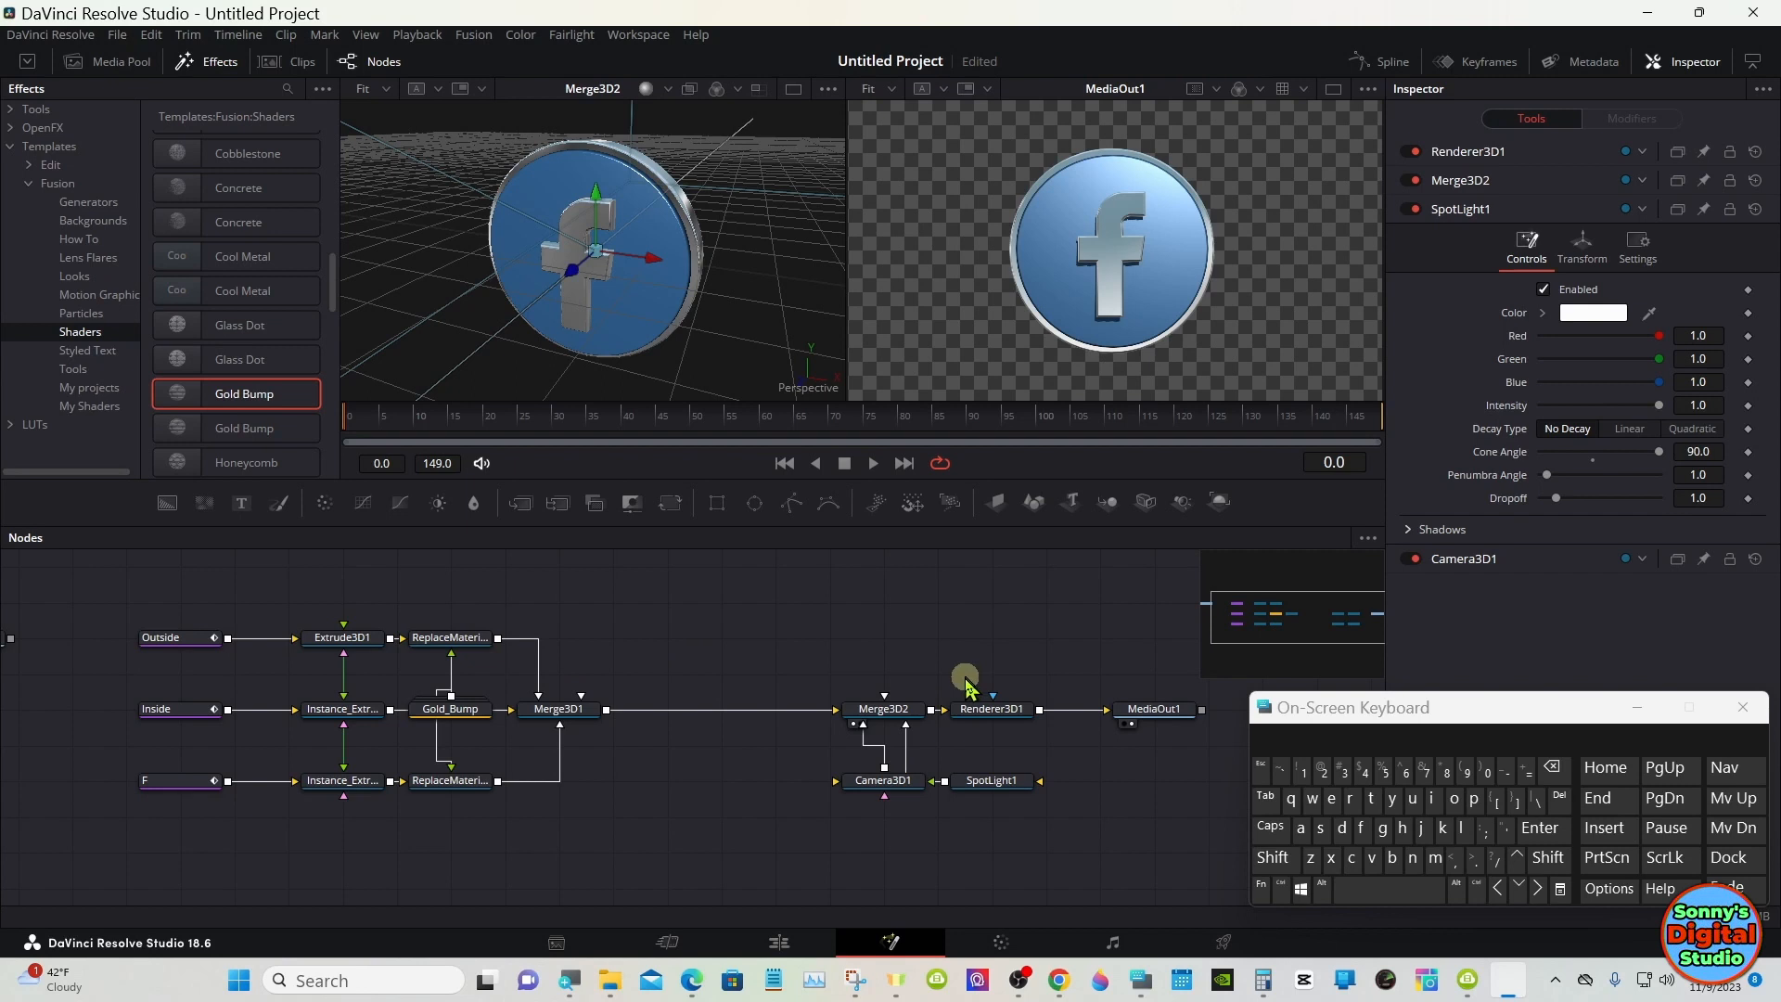
drag(879, 719, 825, 720)
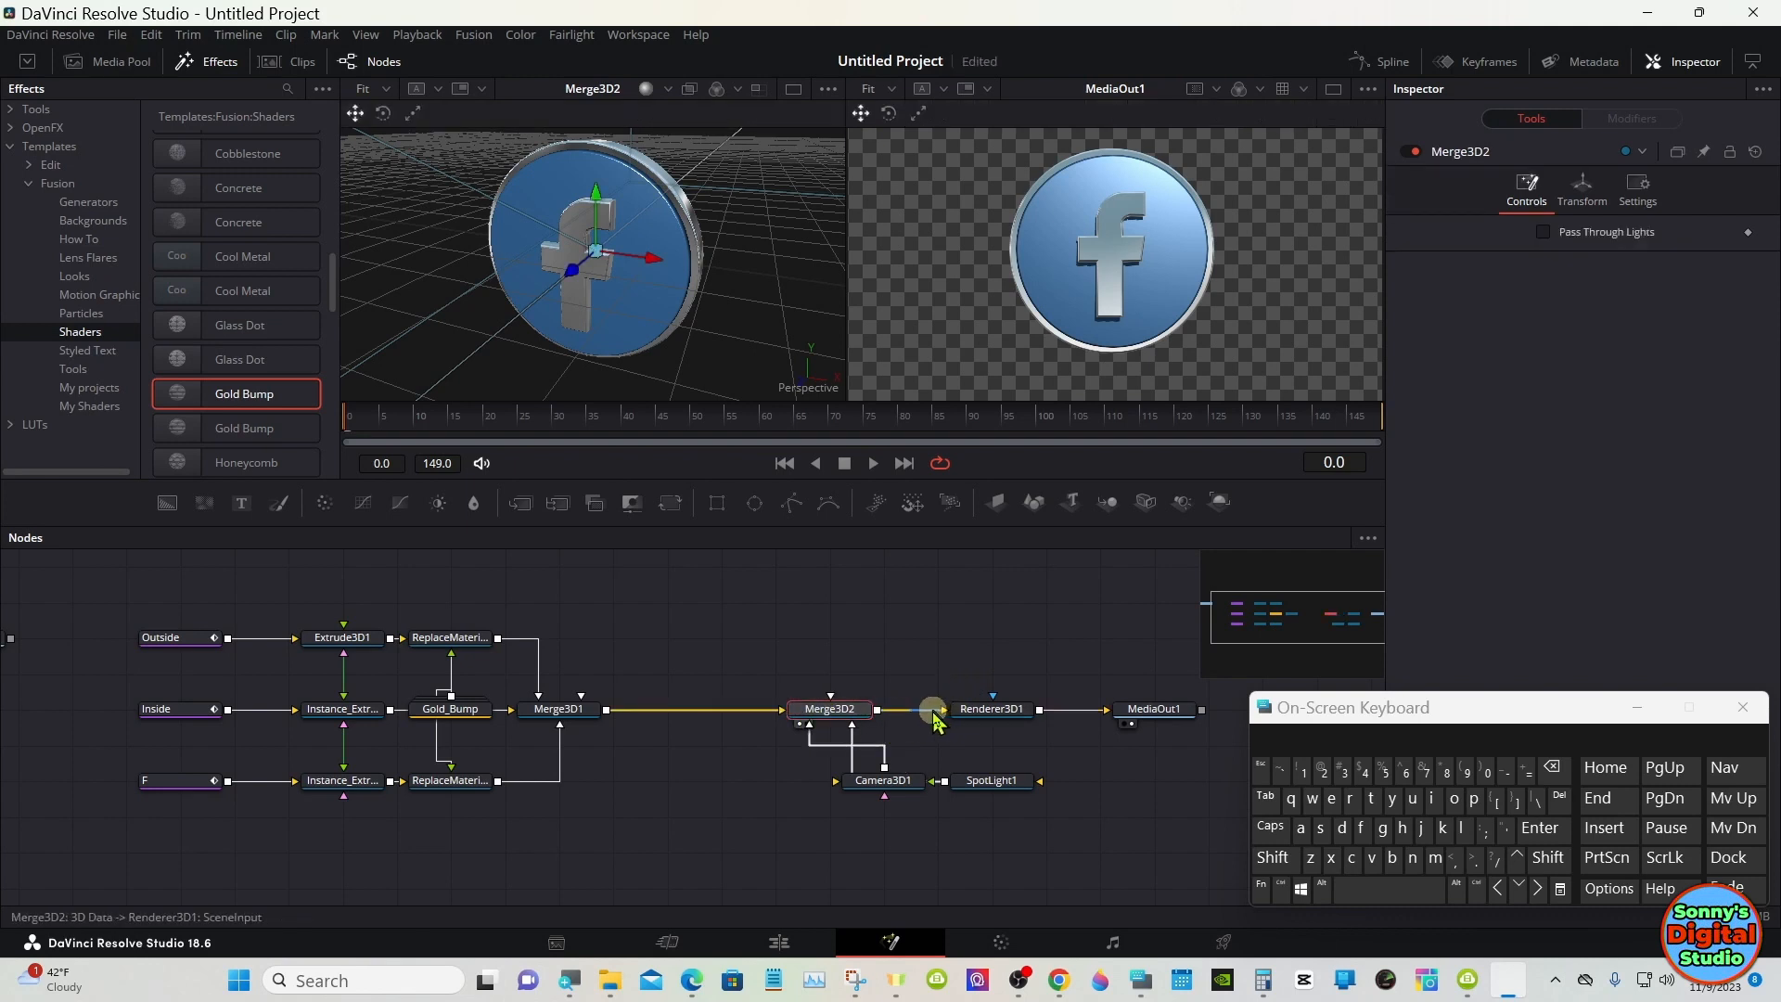
key(ctrl+z)
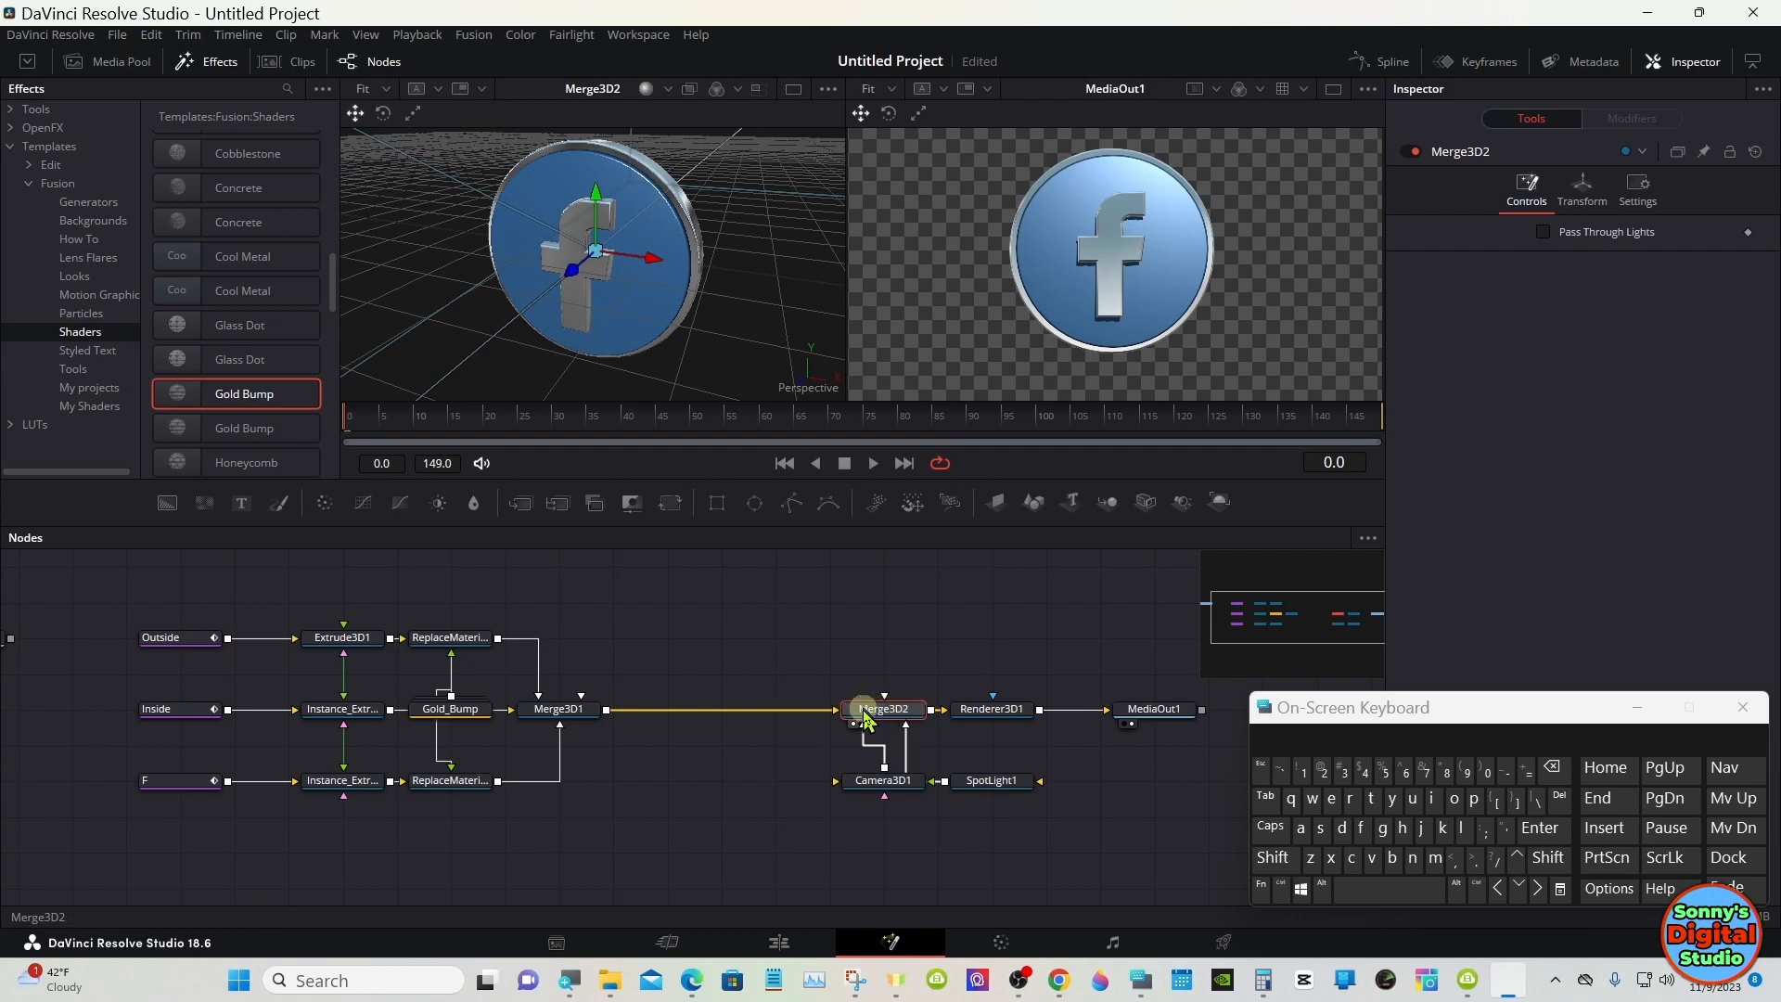
- Insert a Transform 3D node between Merge3D1 and Merge3D2
click(566, 712)
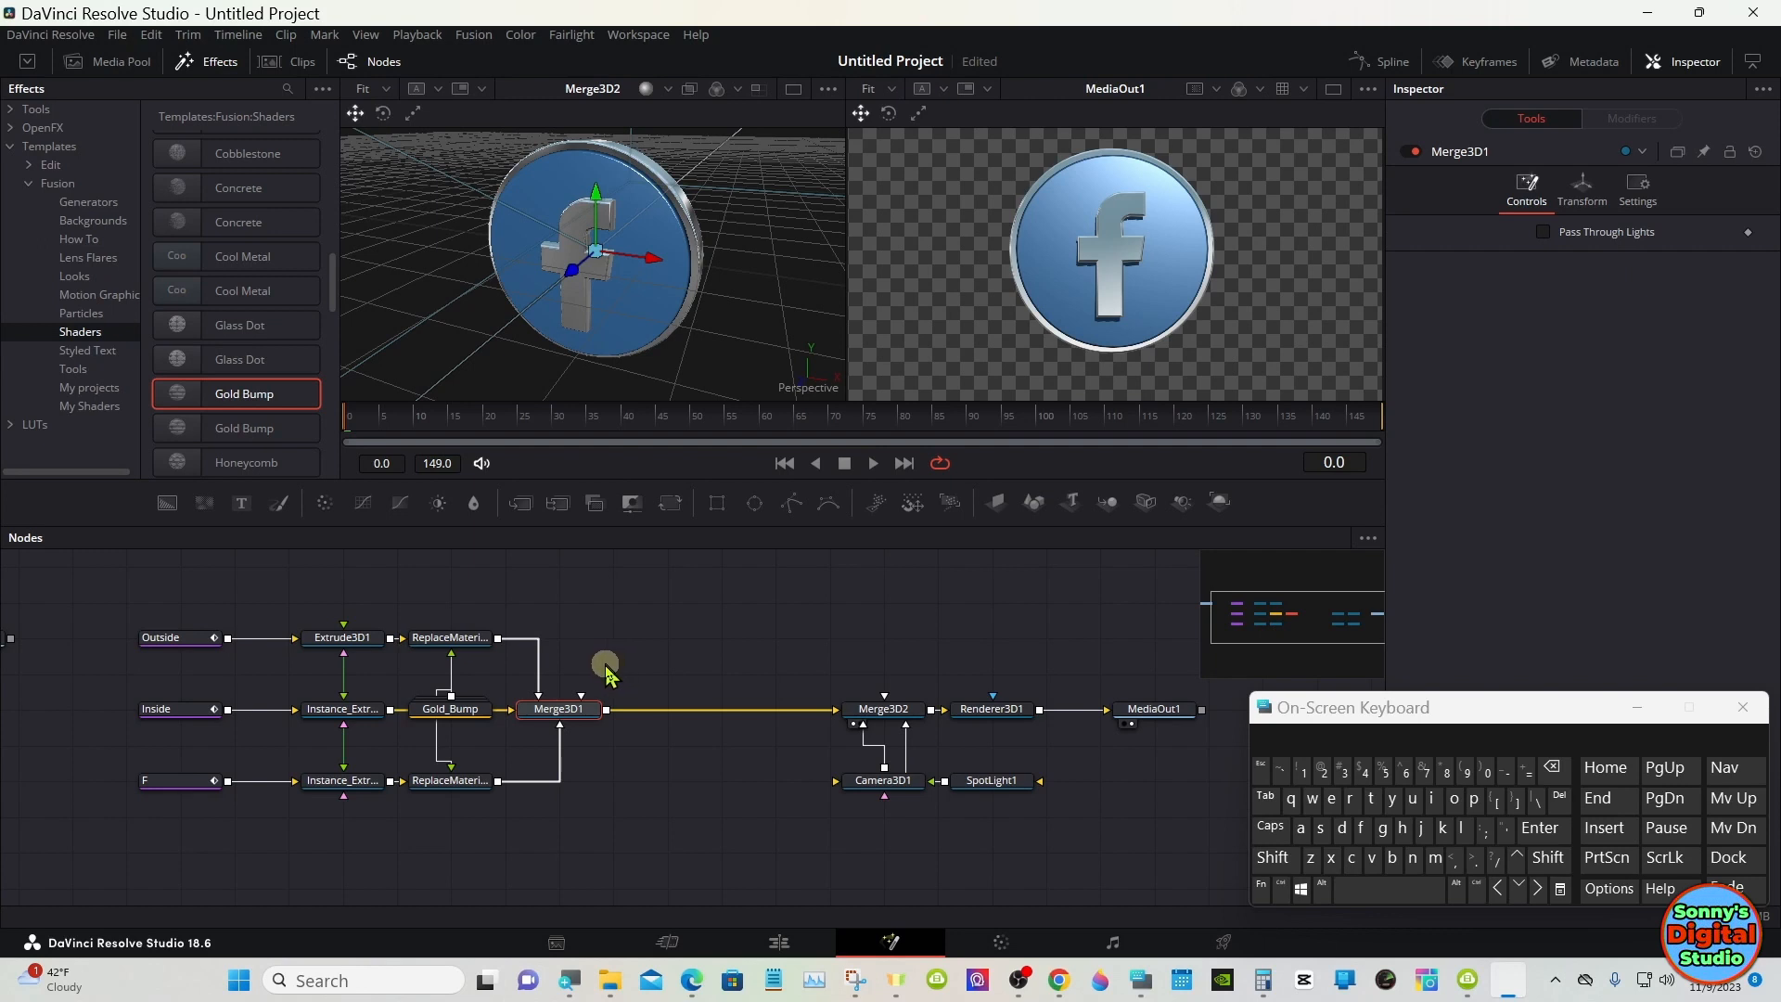
click(1281, 865)
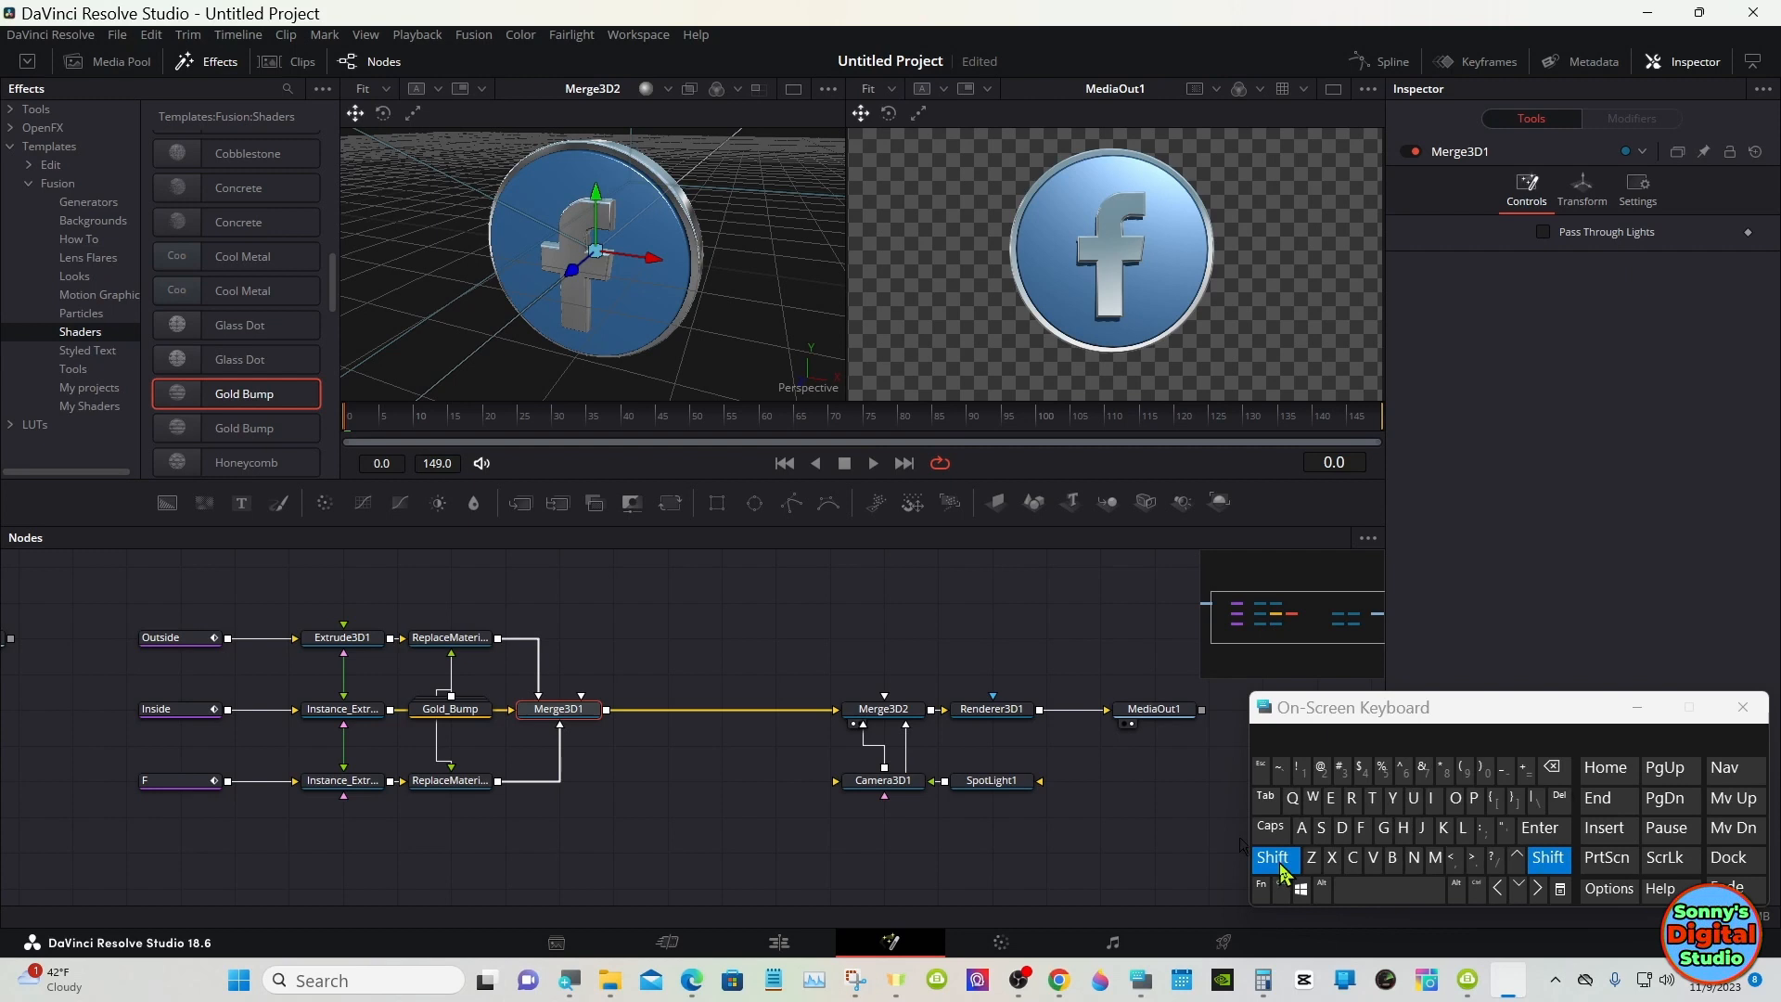
click(1342, 891)
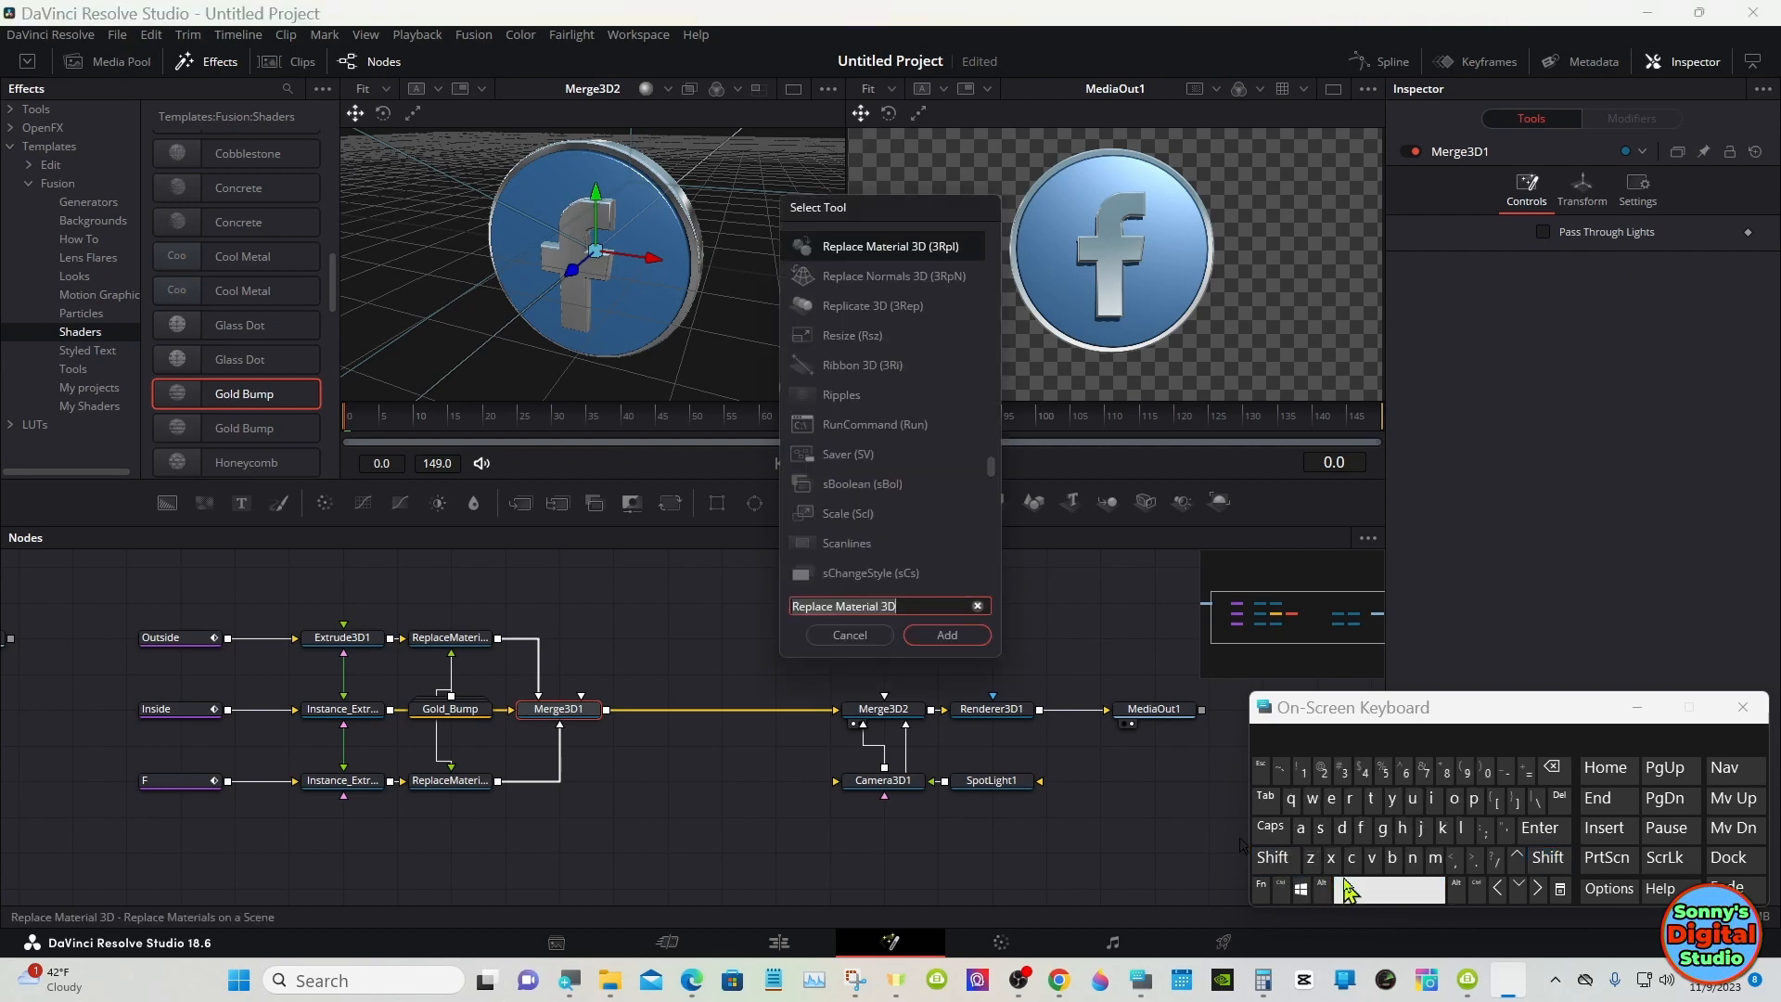
click(1377, 808)
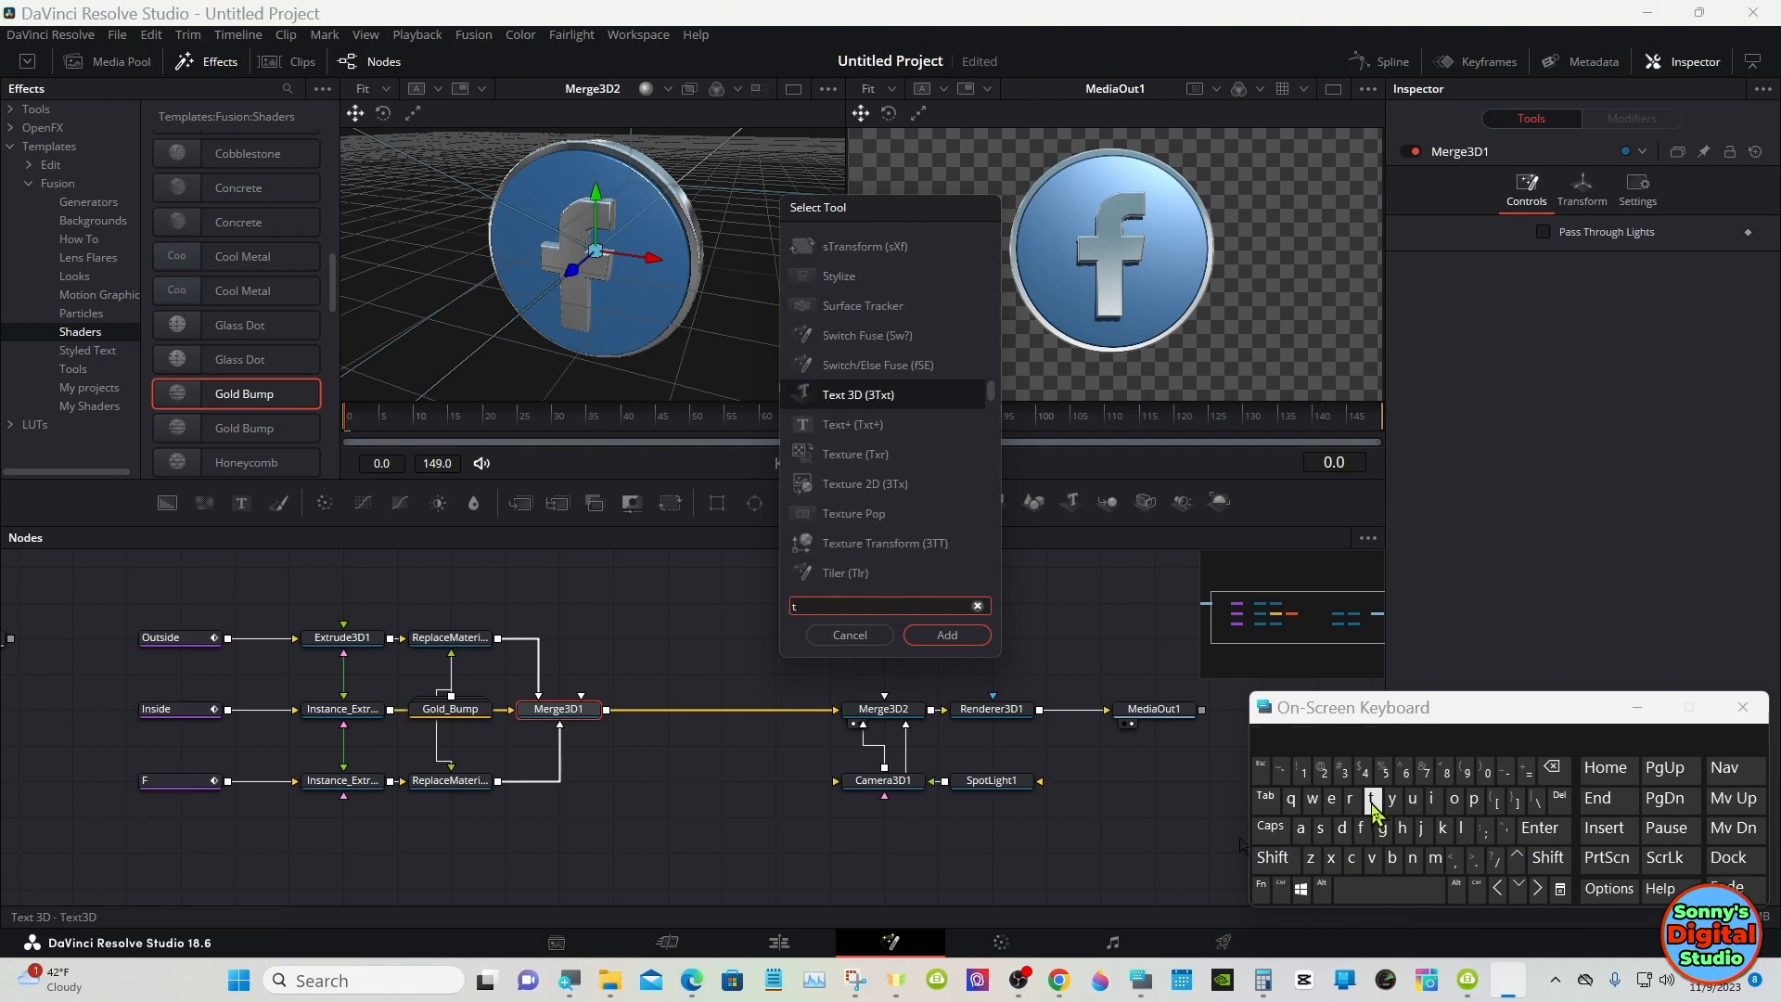
click(1355, 807)
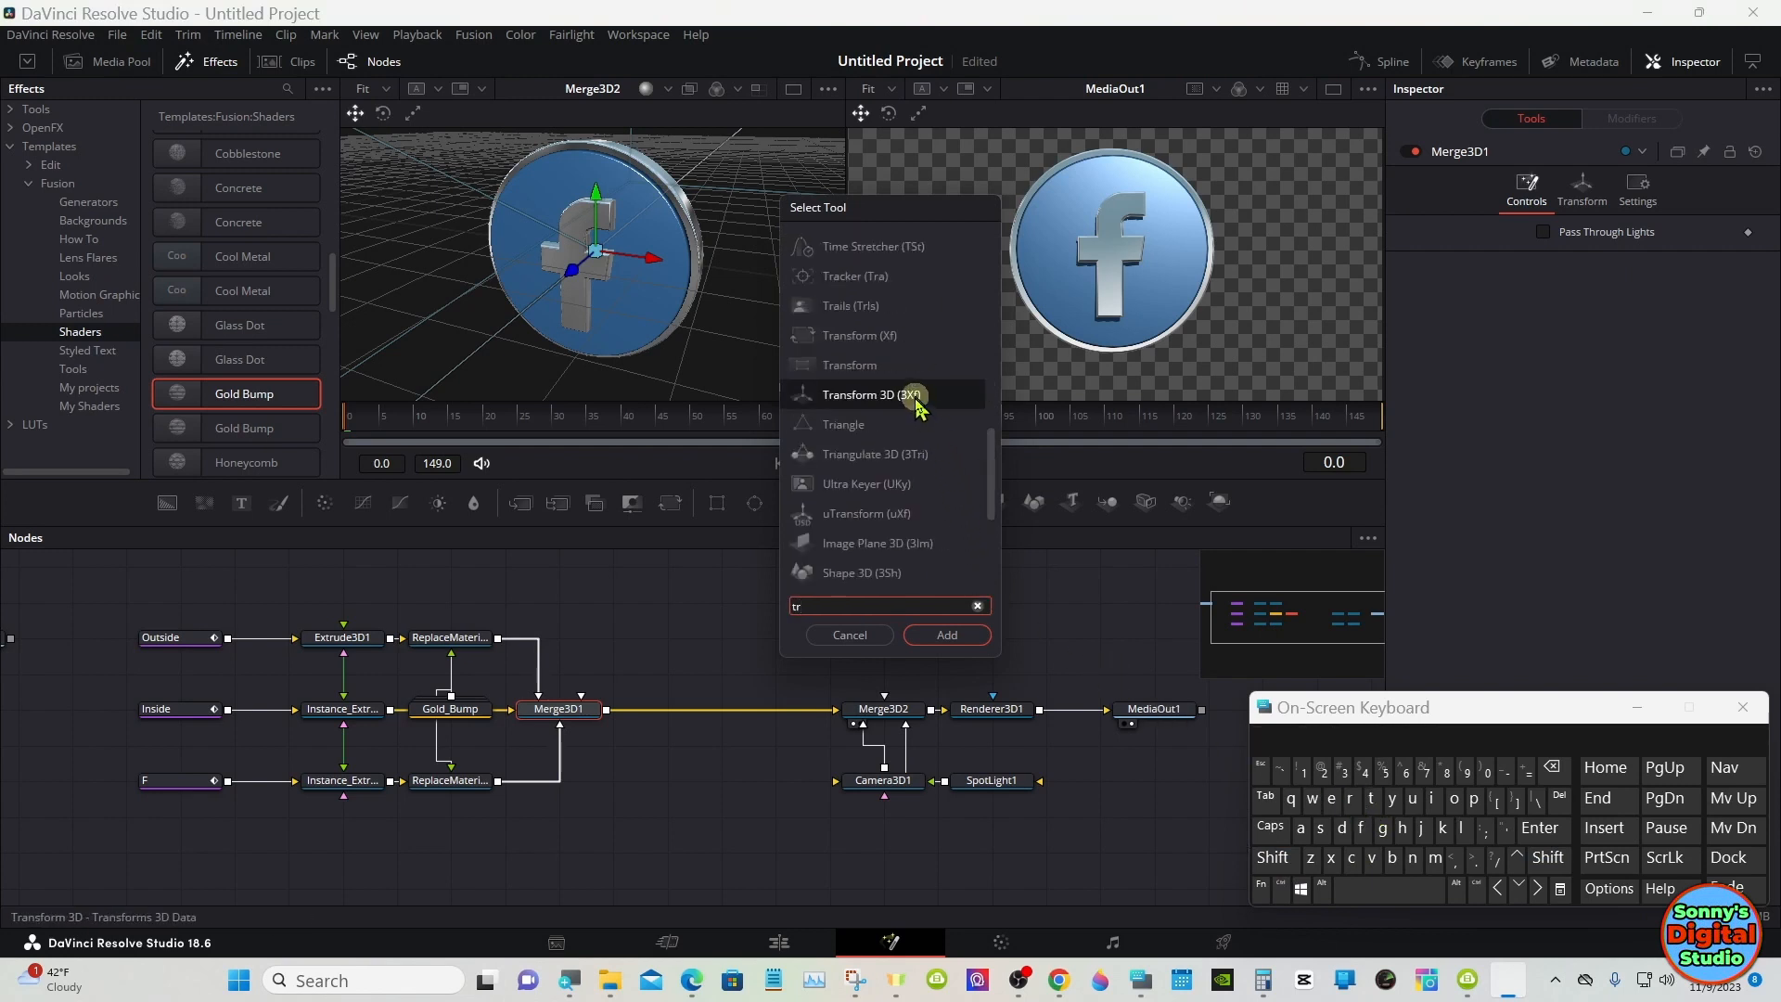
click(921, 395)
click(925, 635)
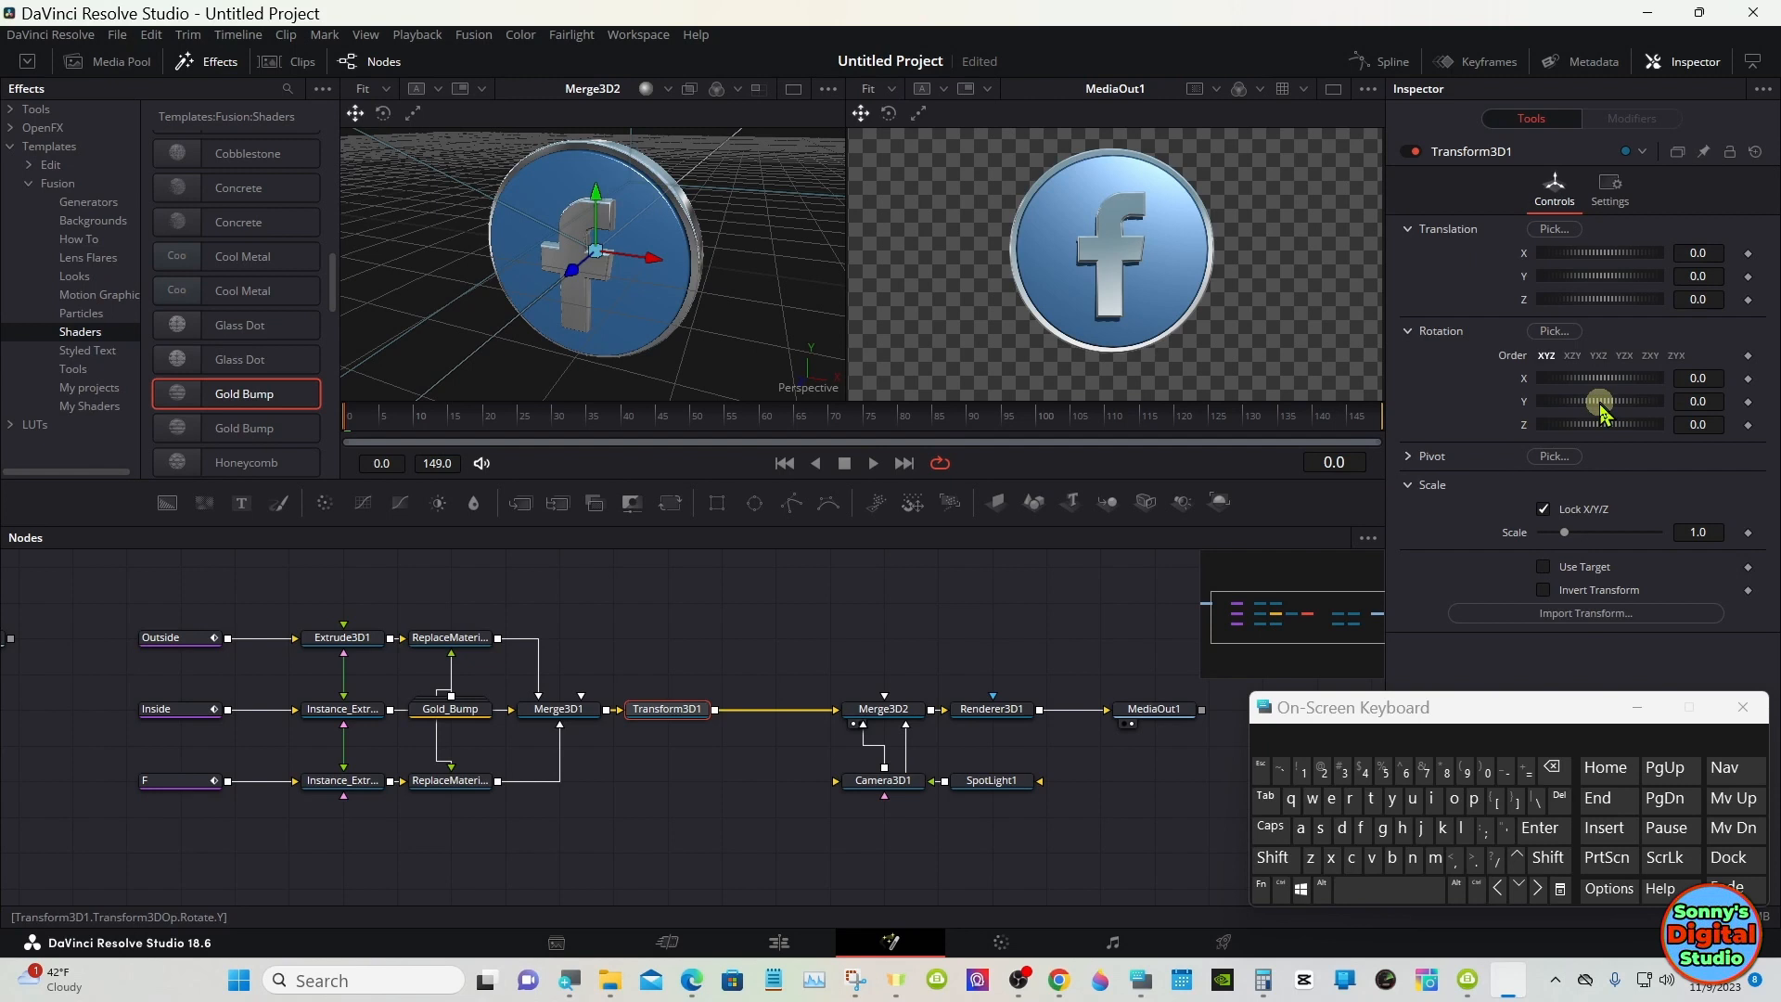
- Turn the logo about -68 degrees on Y to view its edge, and set the Transform3D1 pivot Z to 0.087
drag(1602, 406, 1577, 404)
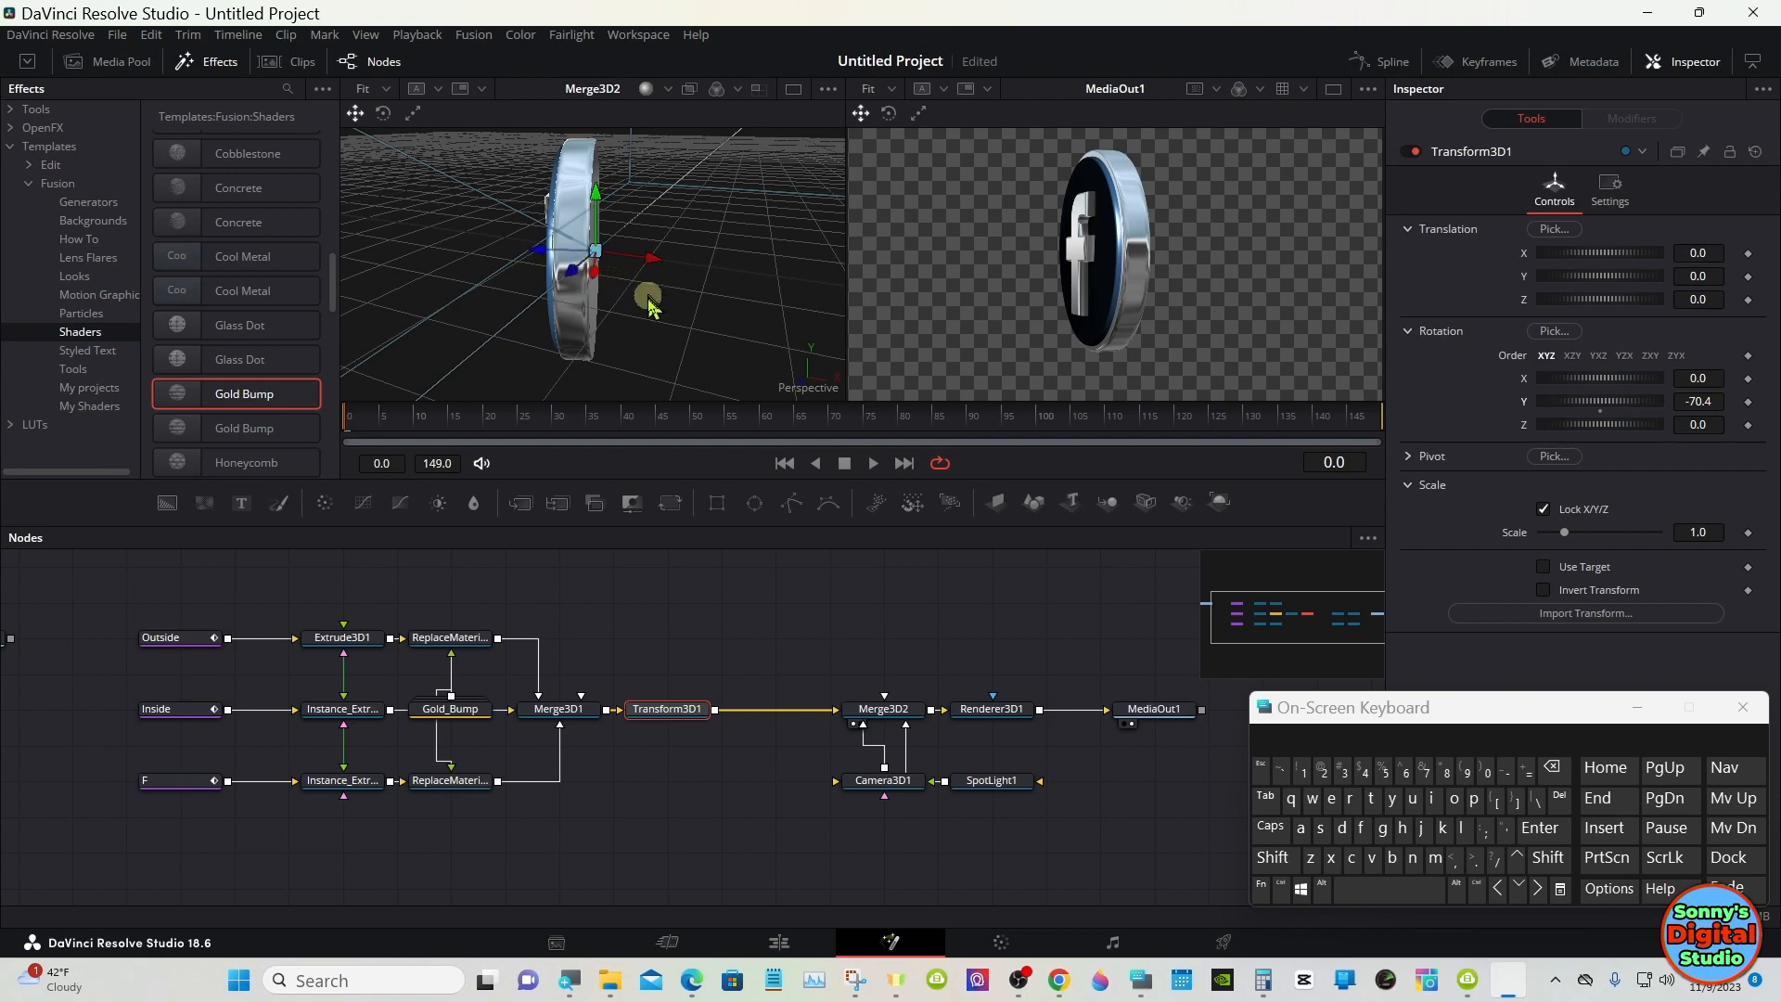
drag(1603, 400, 1611, 405)
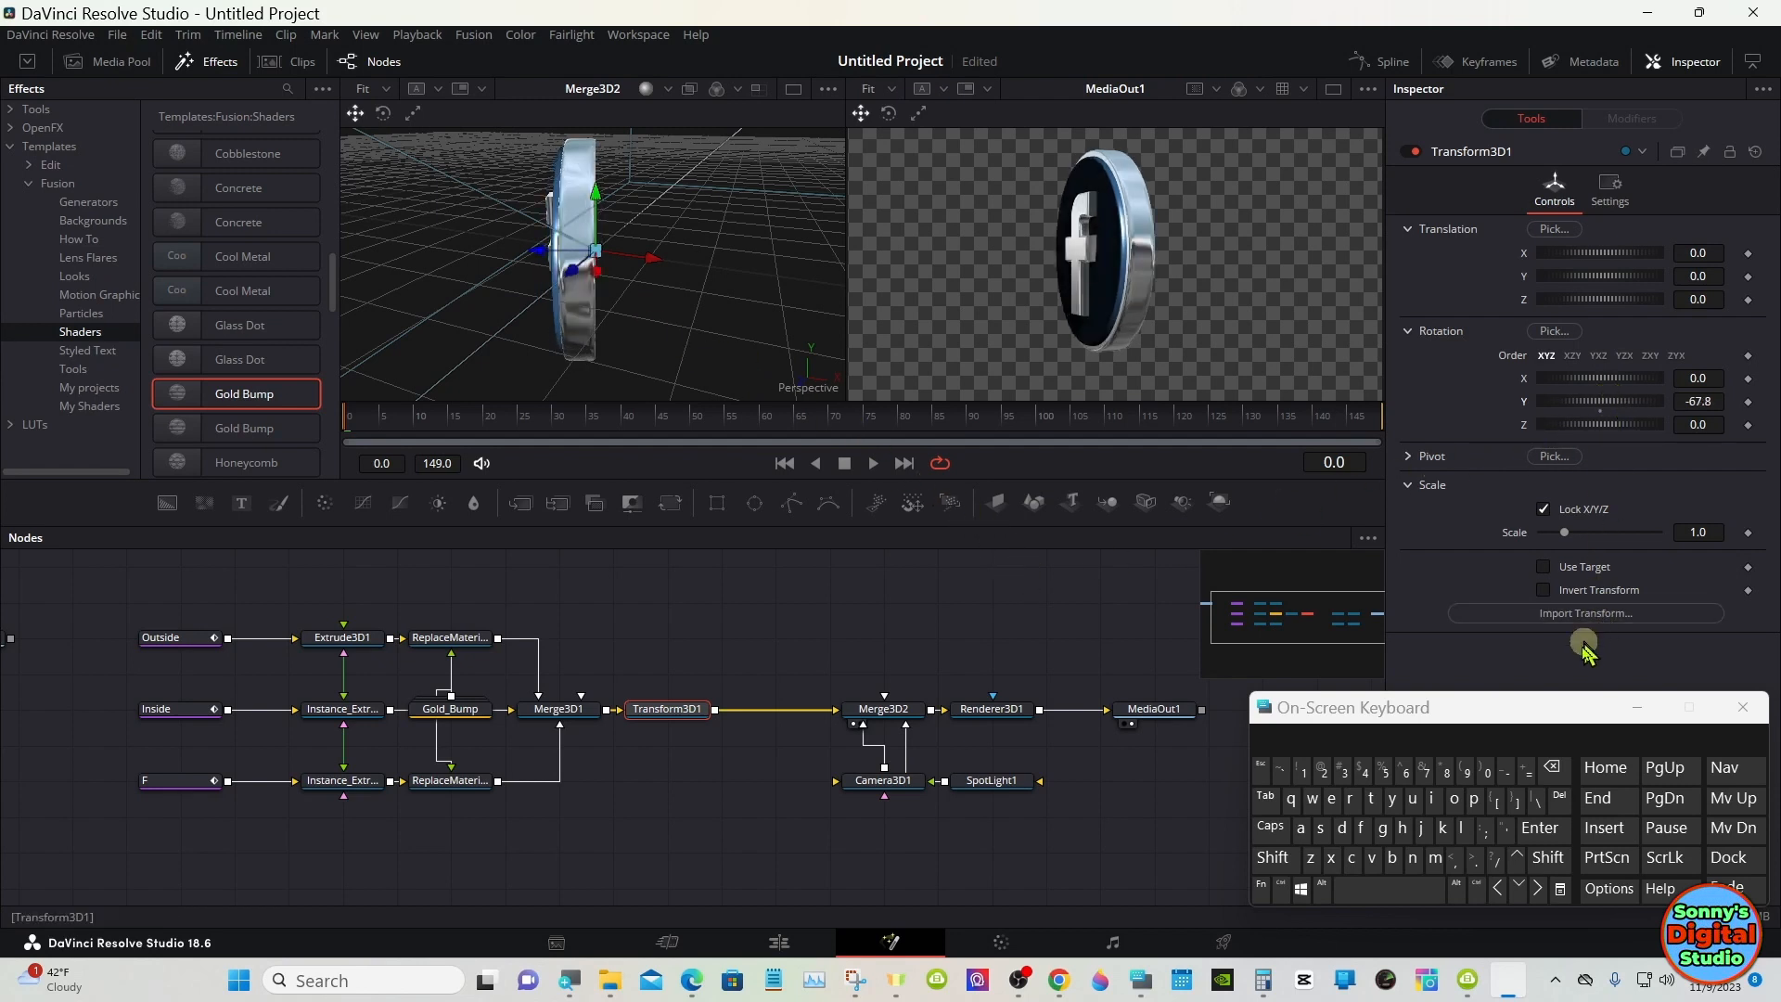
drag(1511, 708, 1058, 741)
click(1410, 455)
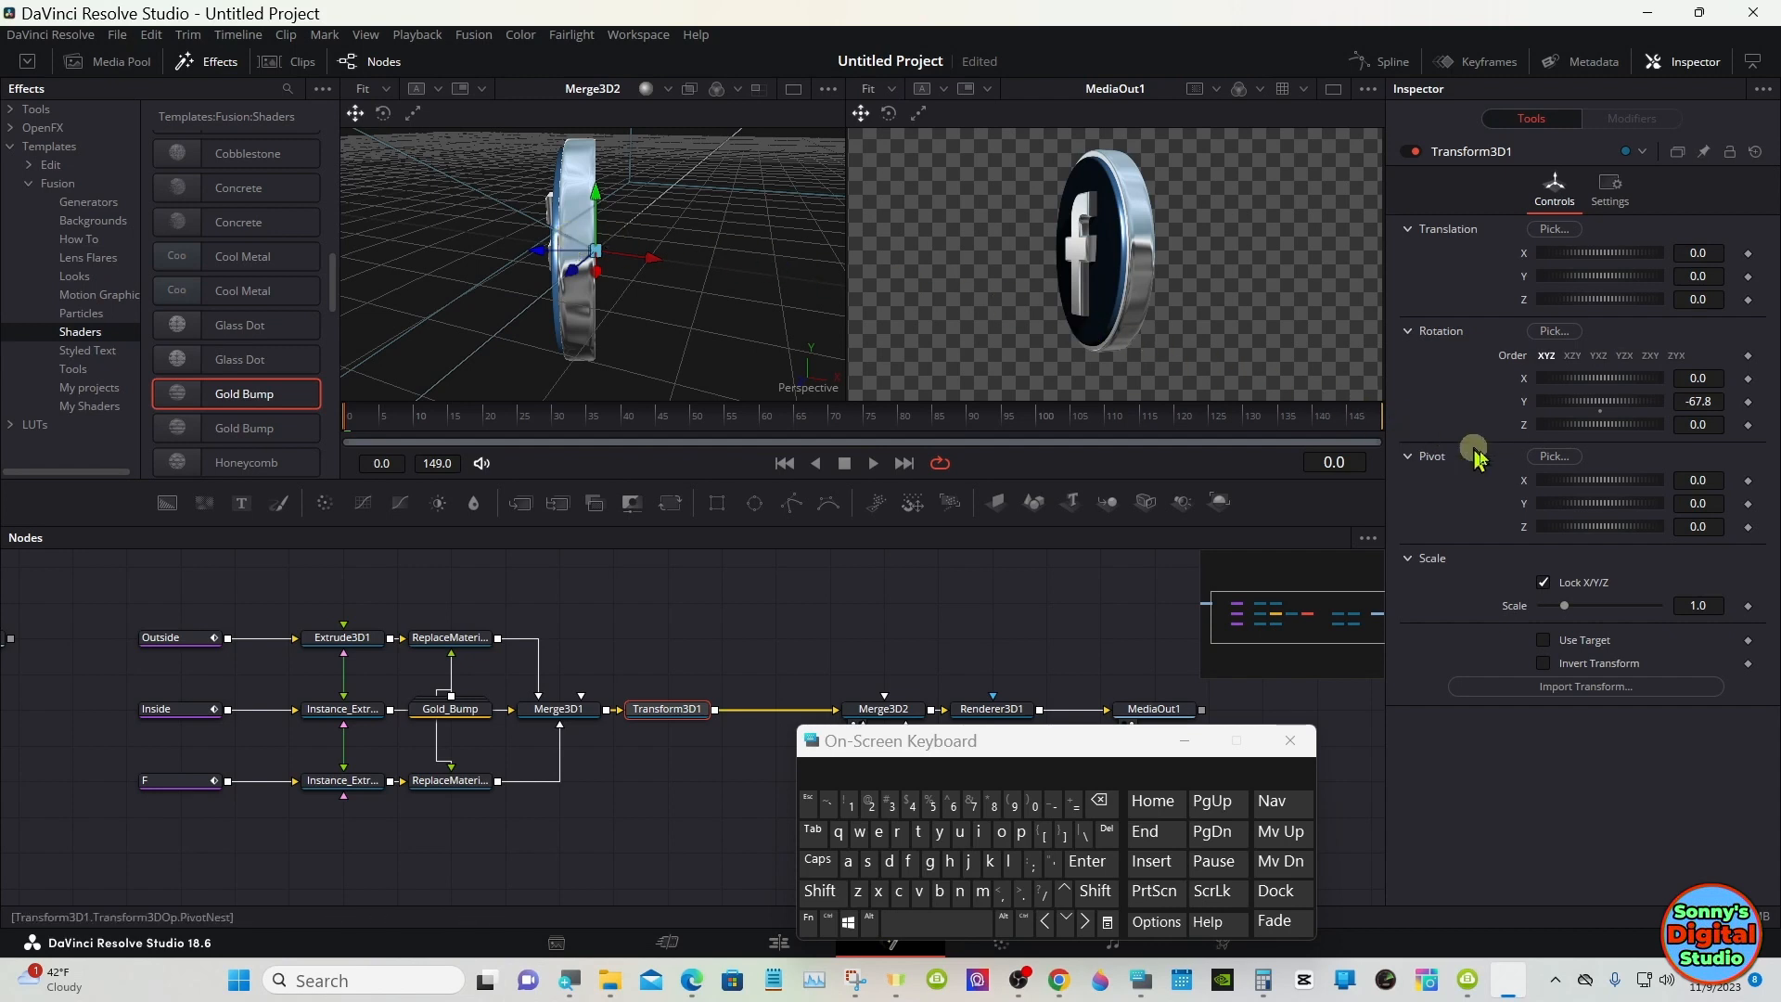
mouse_move(1590, 529)
mouse_down()
mouse_move(1612, 535)
mouse_move(1615, 517)
mouse_up()
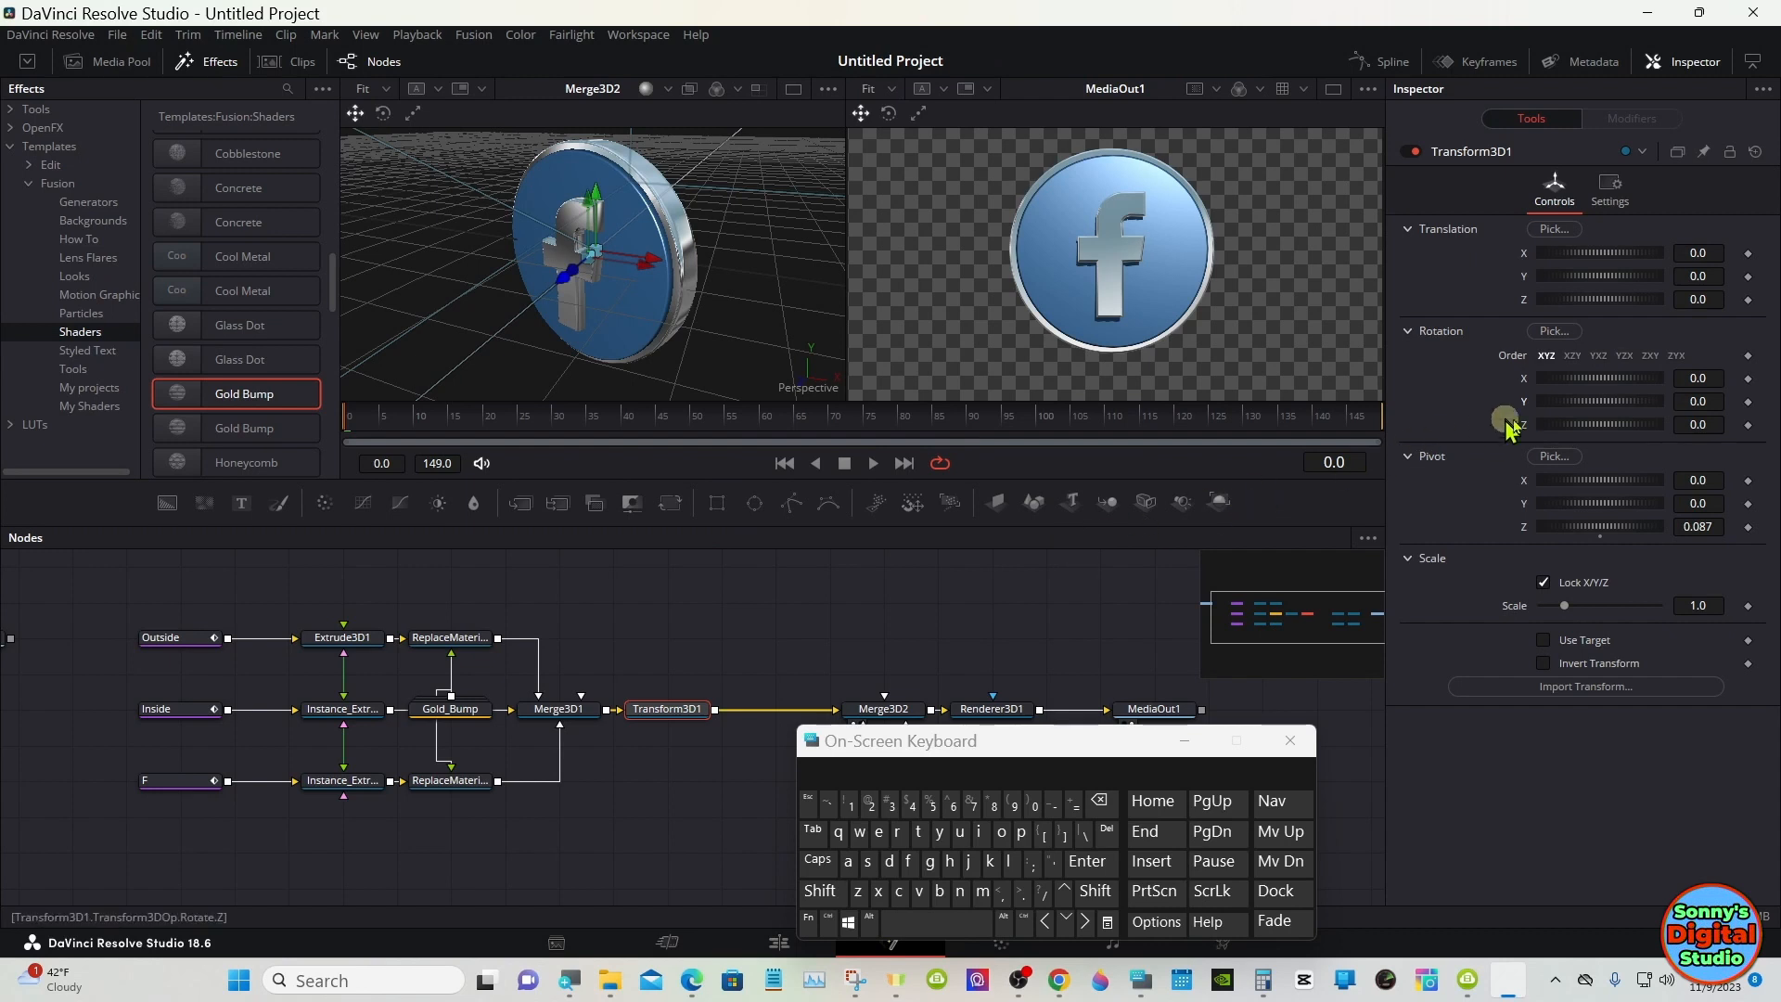
- Set the Y rotation of Transform3D1 to -20 and keyframe it at frame 0
drag(1606, 402, 1612, 403)
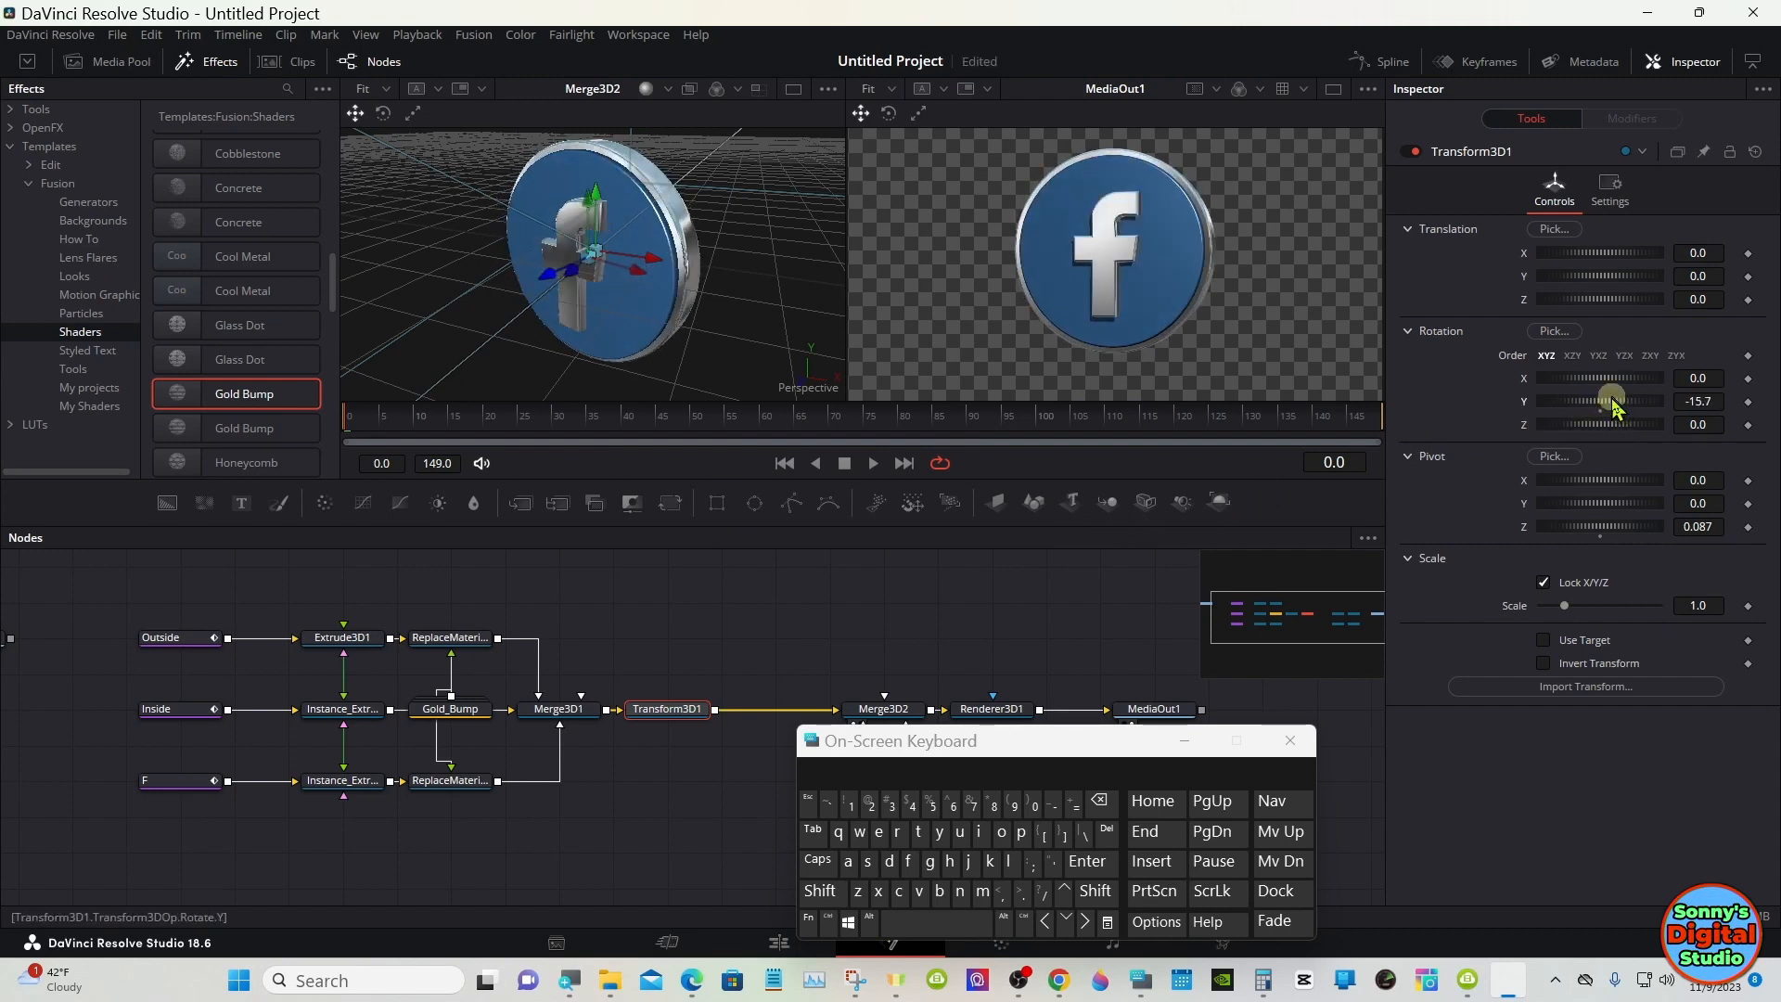
drag(1614, 405, 1614, 405)
click(1282, 516)
click(1103, 803)
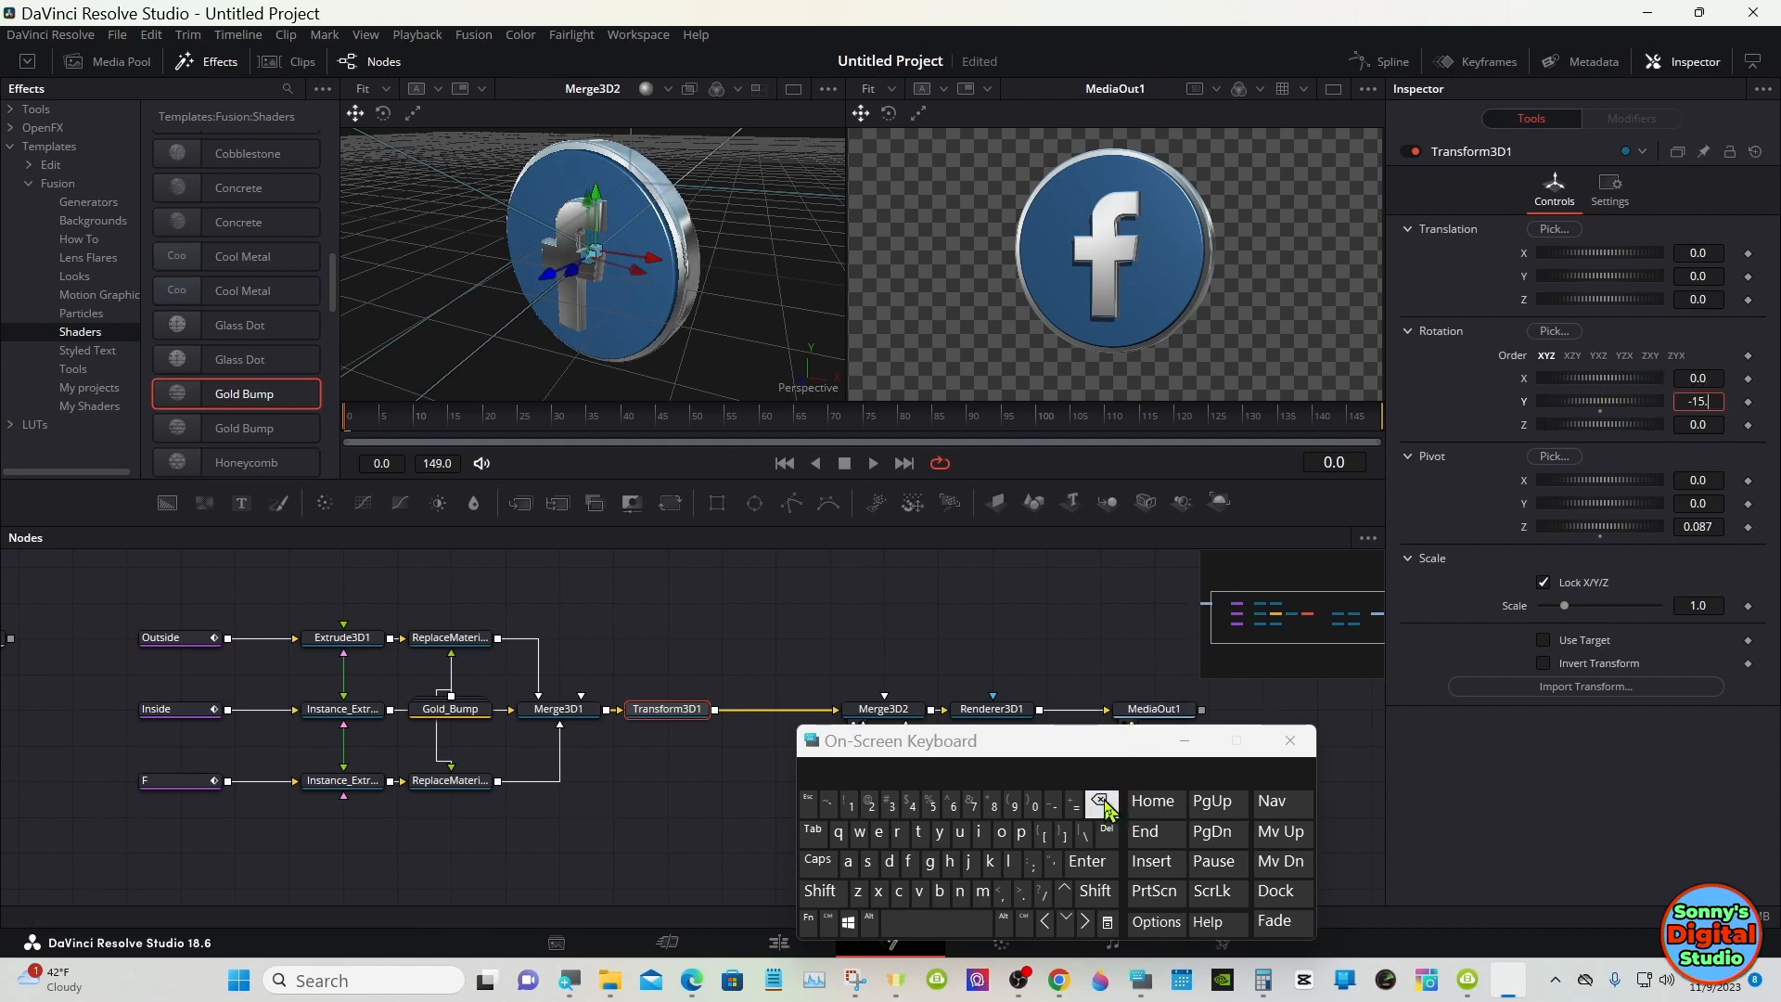
click(1103, 803)
click(871, 805)
click(1036, 805)
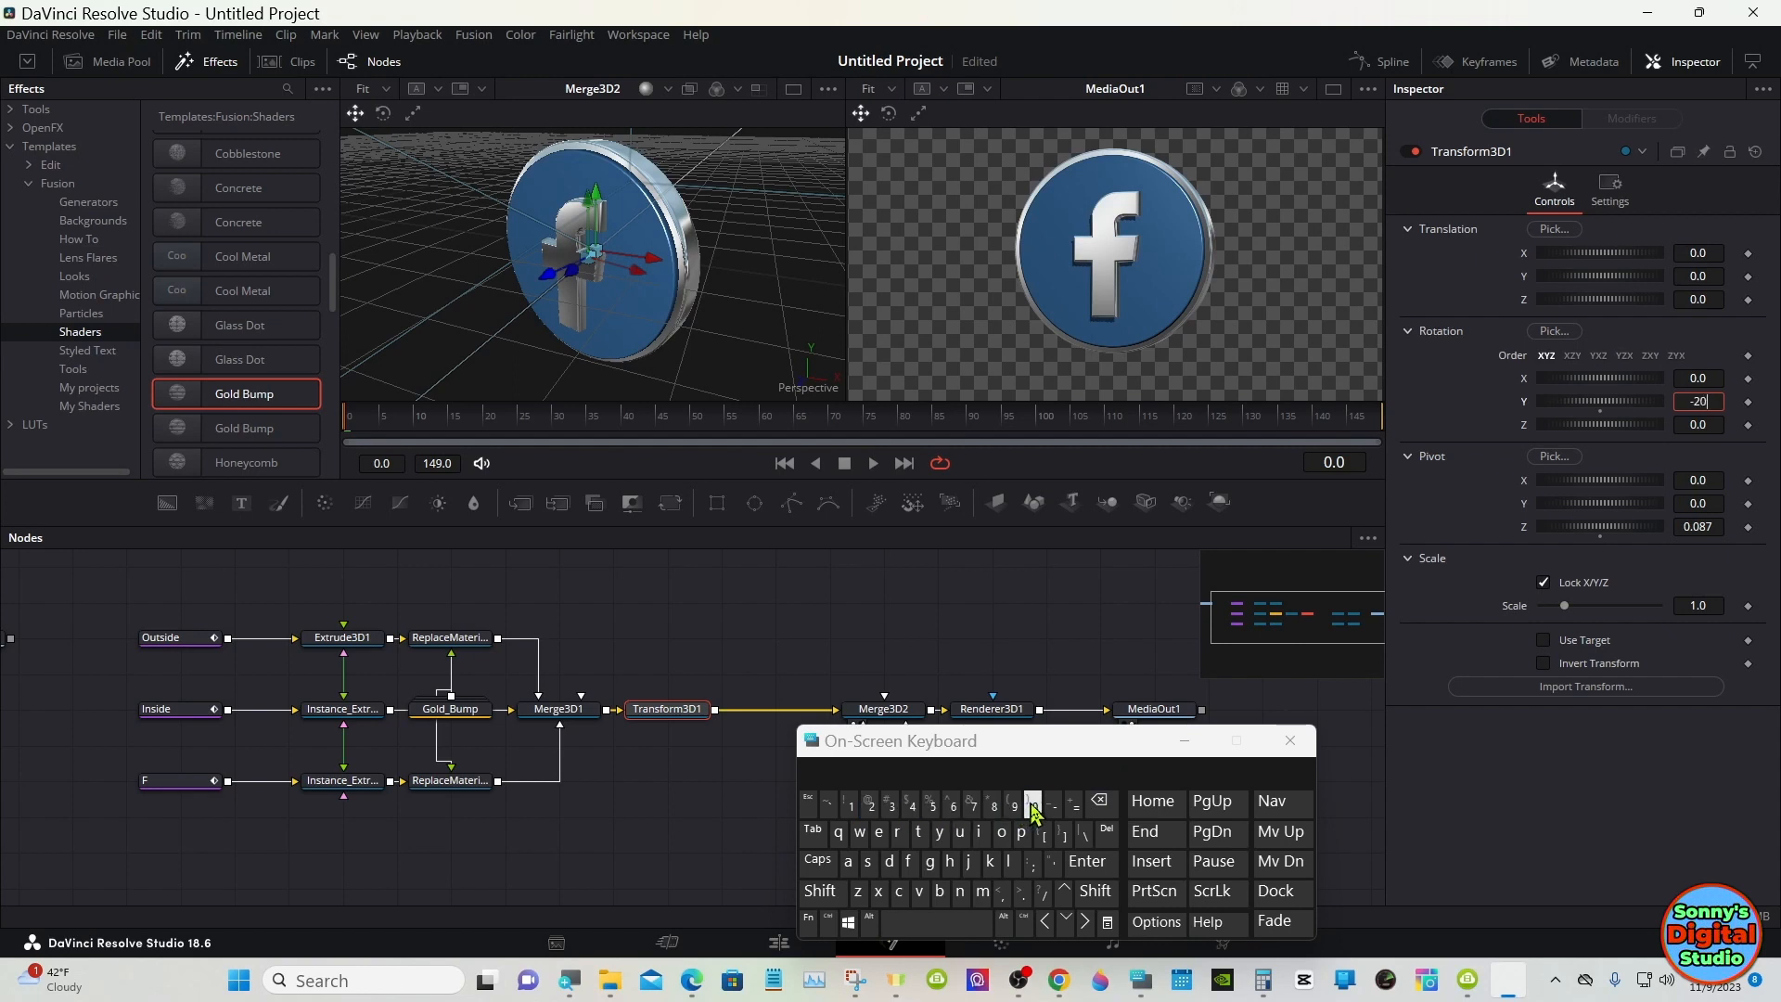
click(1088, 861)
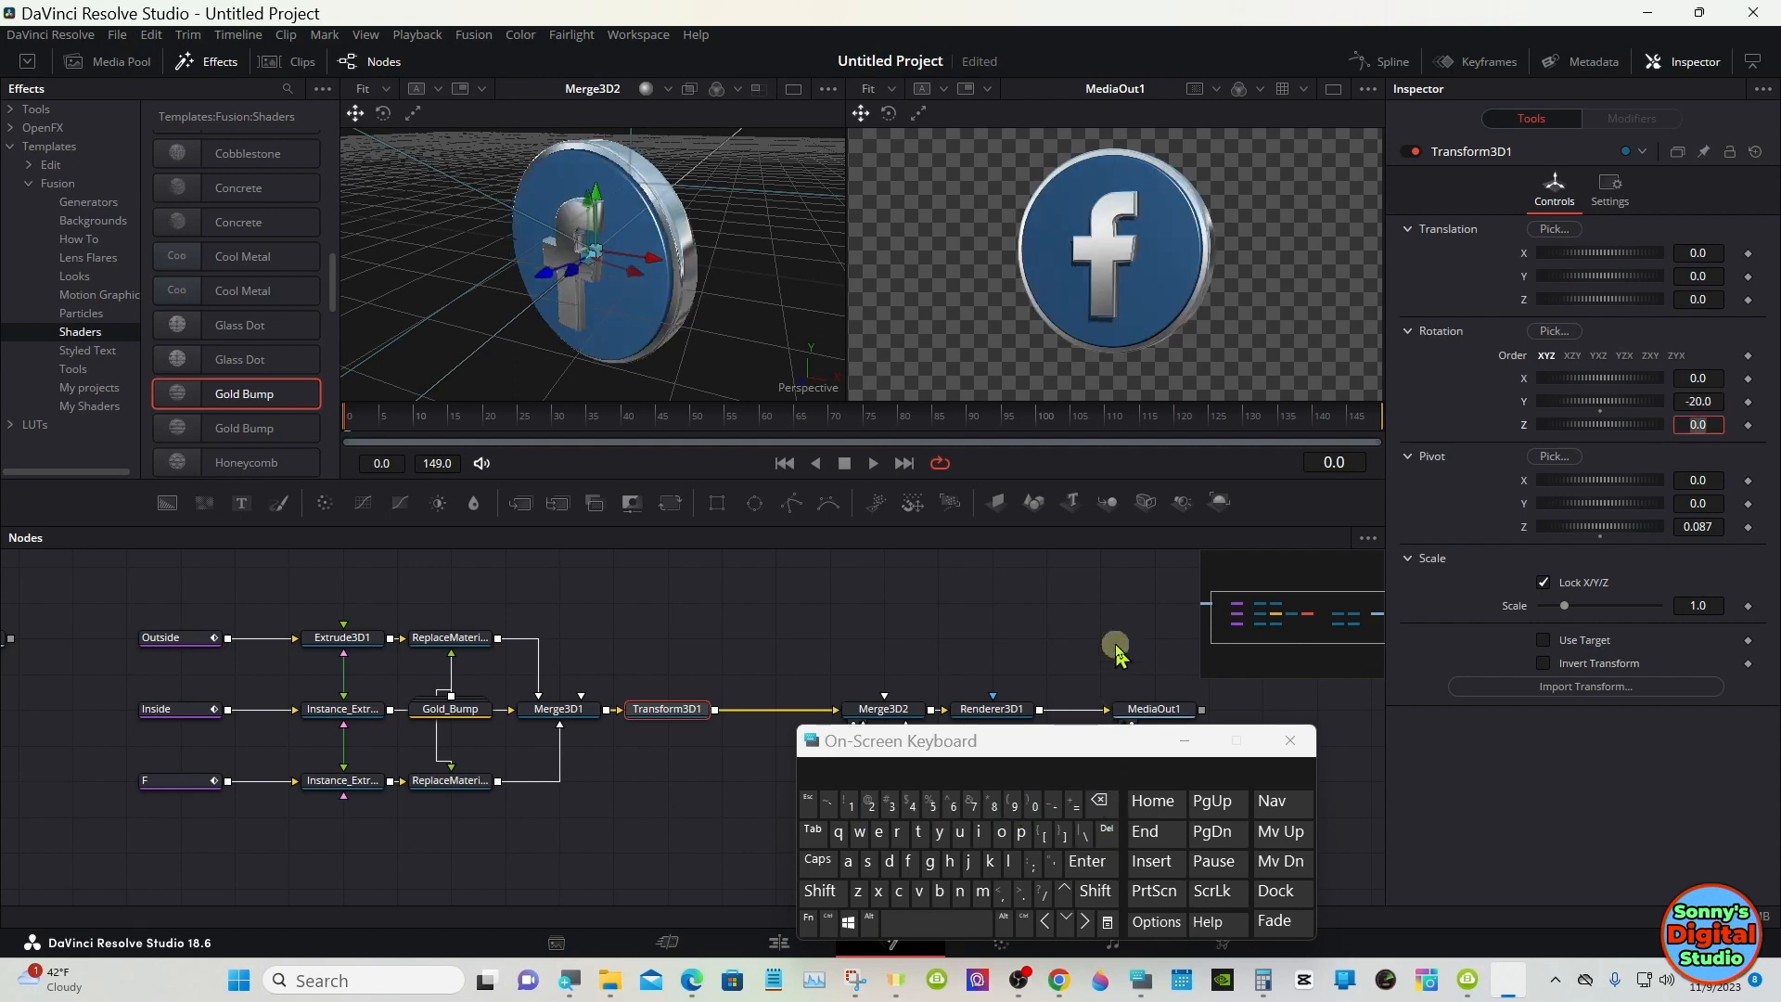
click(1749, 408)
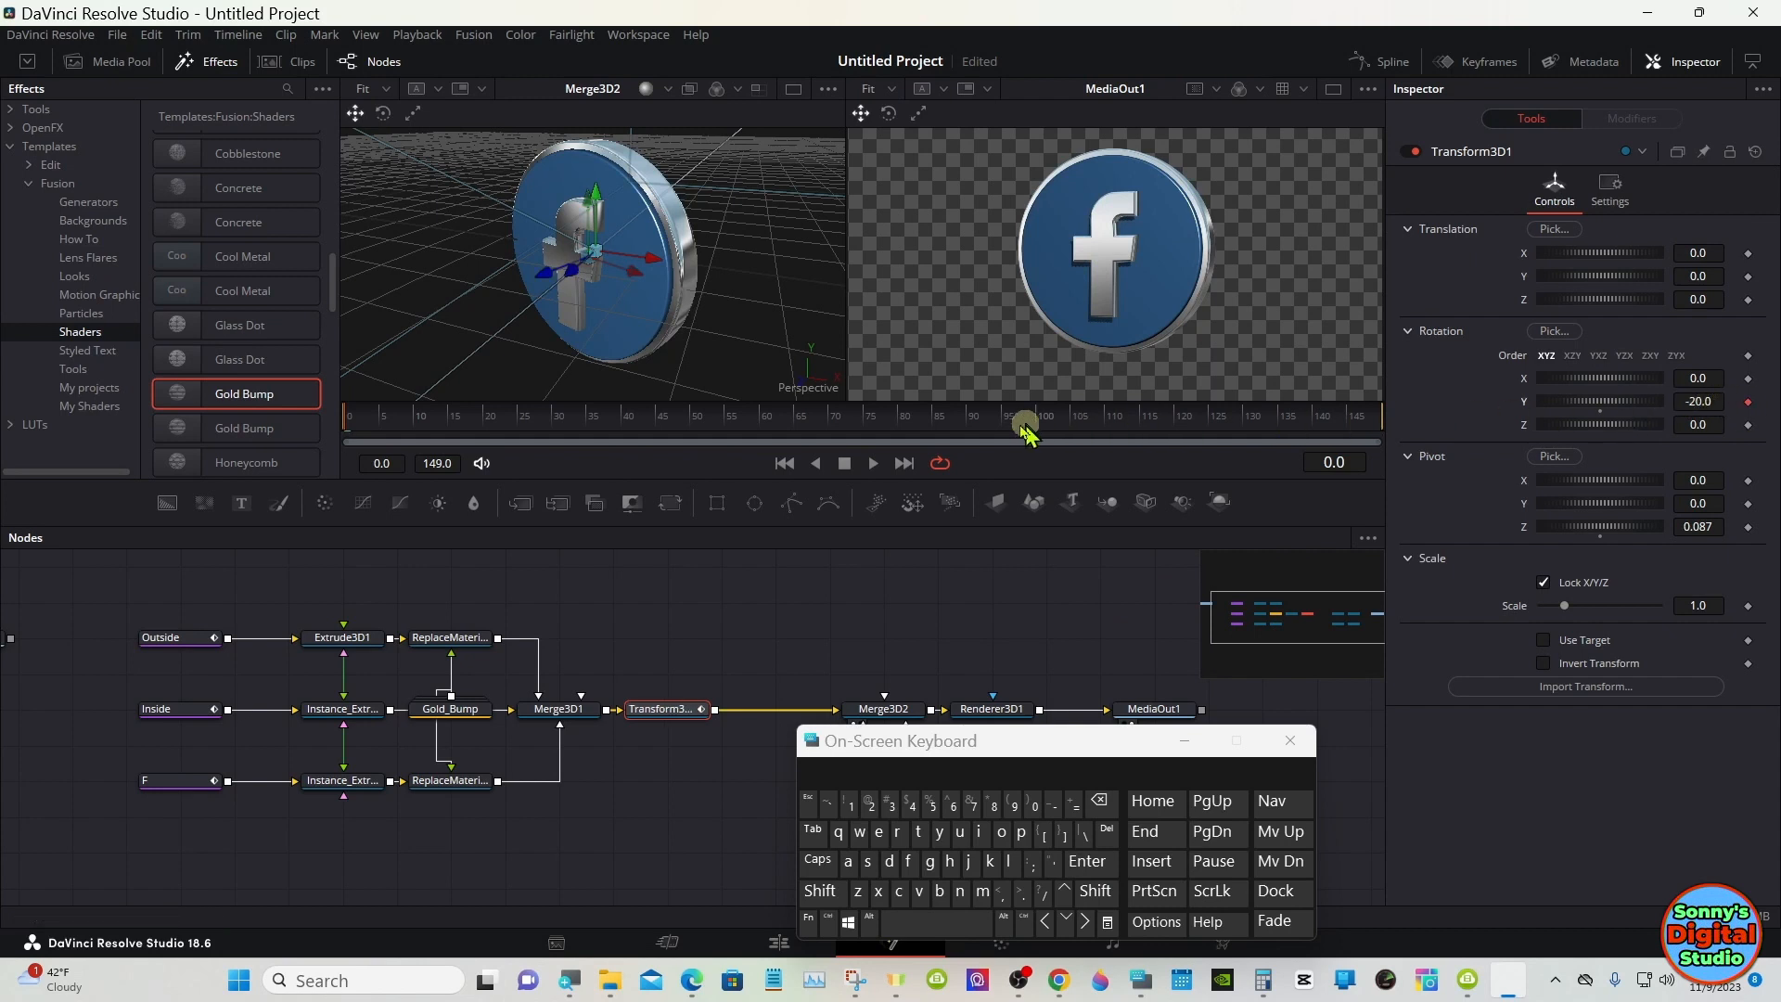
- At frame 75, set the Y rotation of Transform3D1 to 340 for one full turn
click(851, 419)
drag(851, 419, 870, 425)
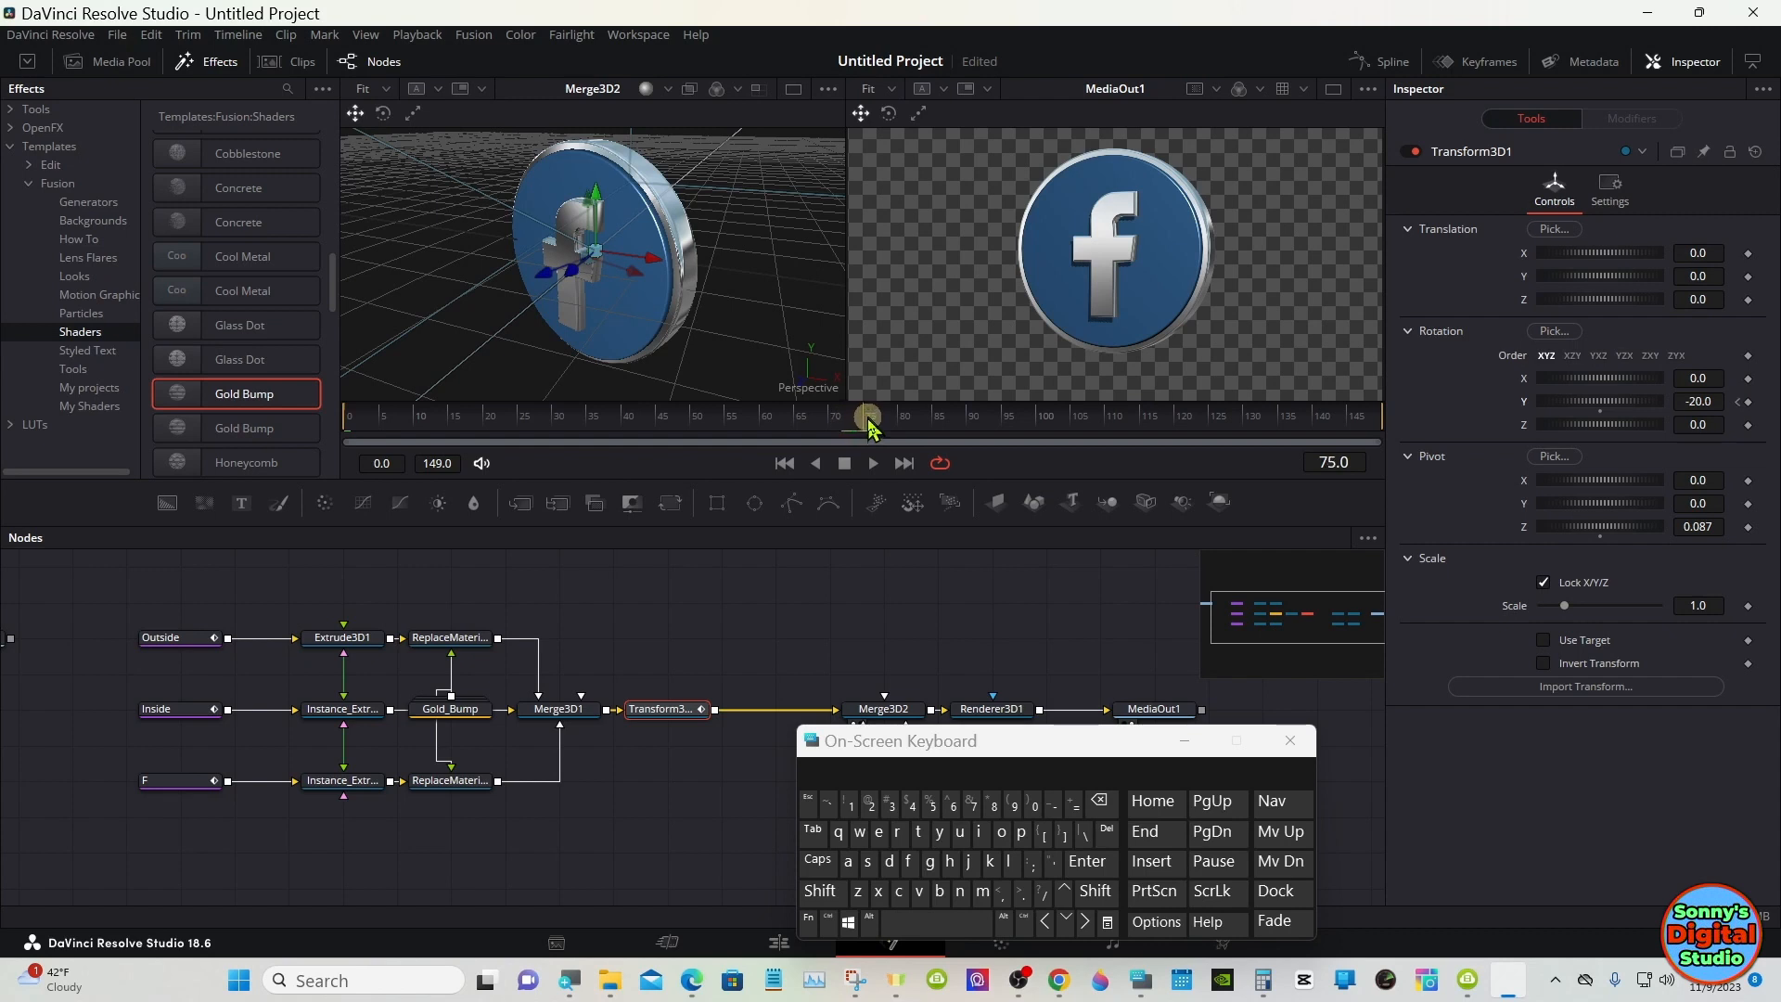
drag(1578, 401, 1634, 405)
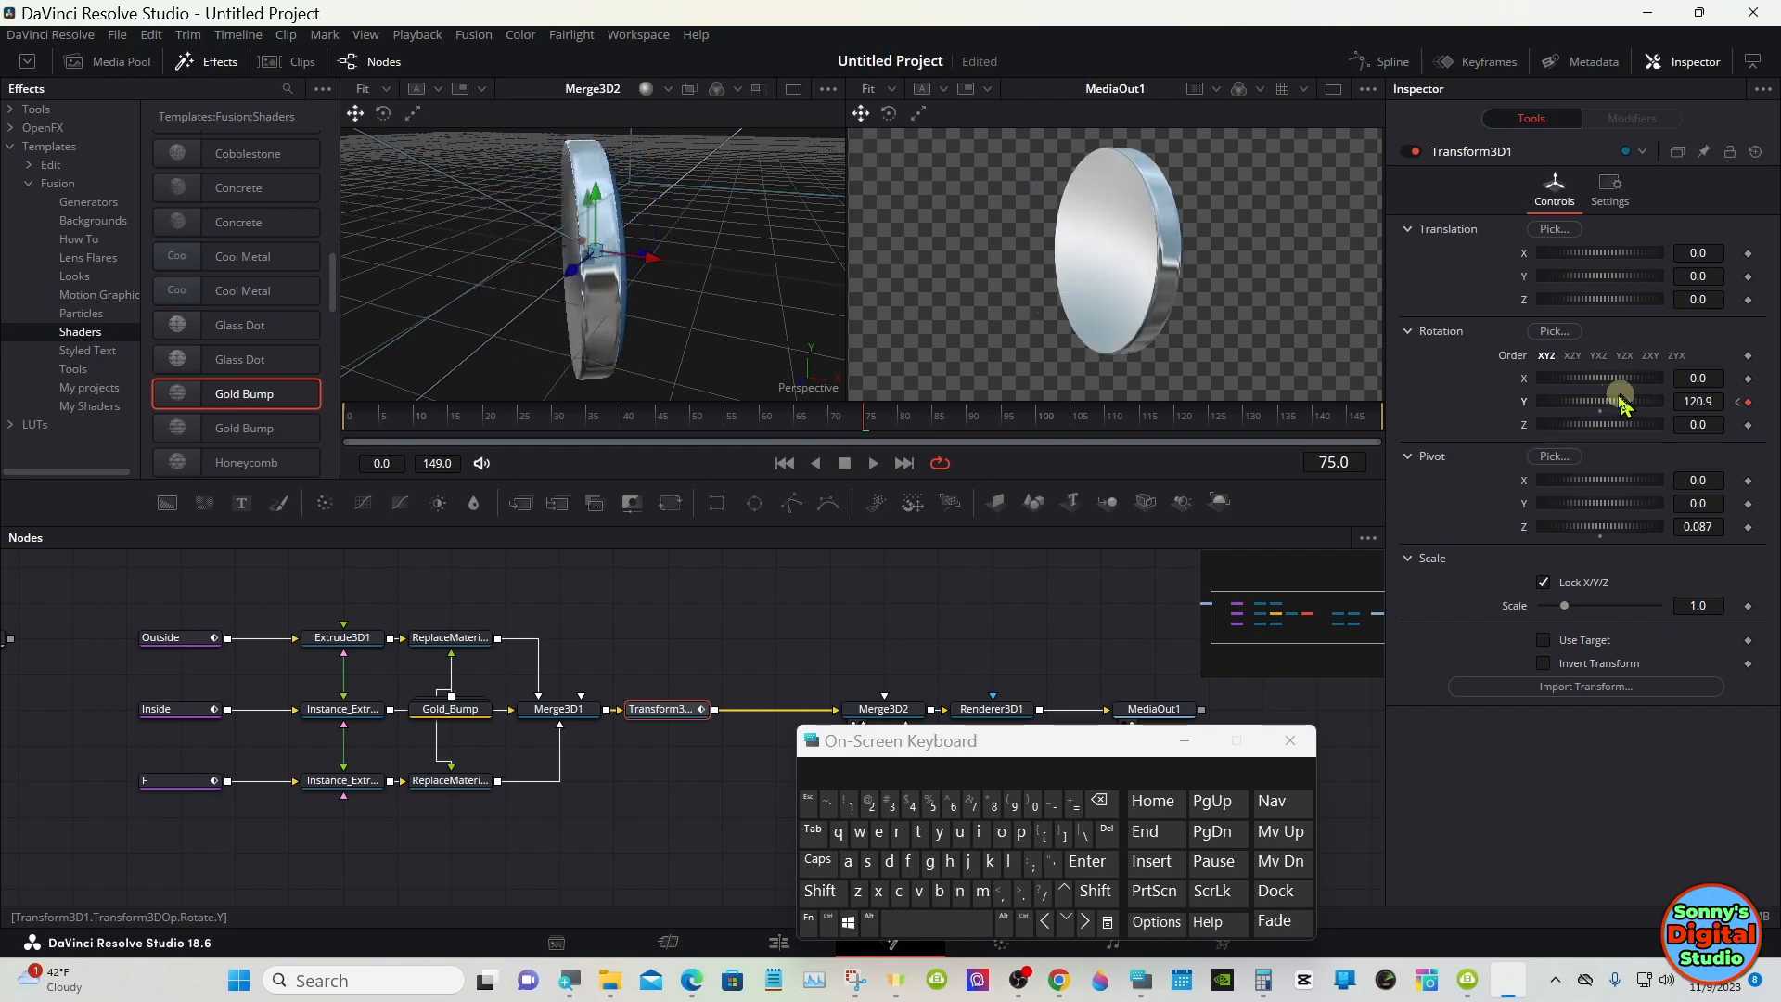
drag(1598, 408, 1670, 406)
click(1717, 399)
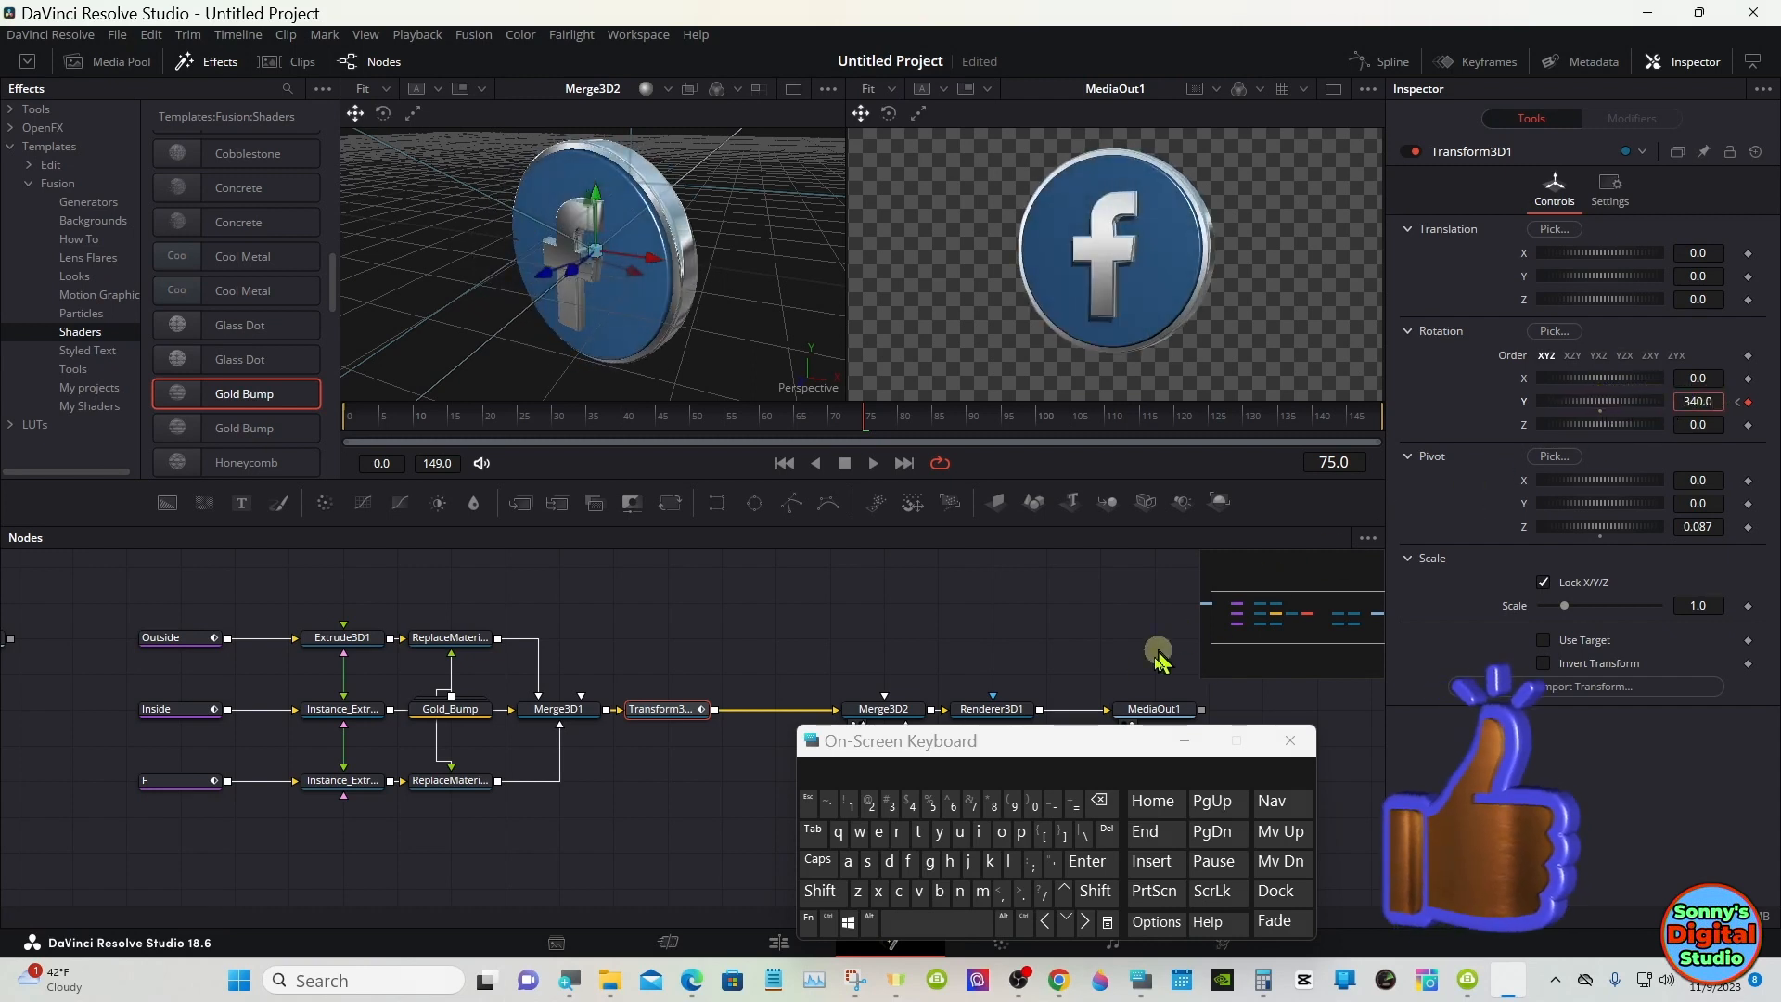
click(1102, 806)
click(1102, 805)
click(1102, 805)
click(1102, 805)
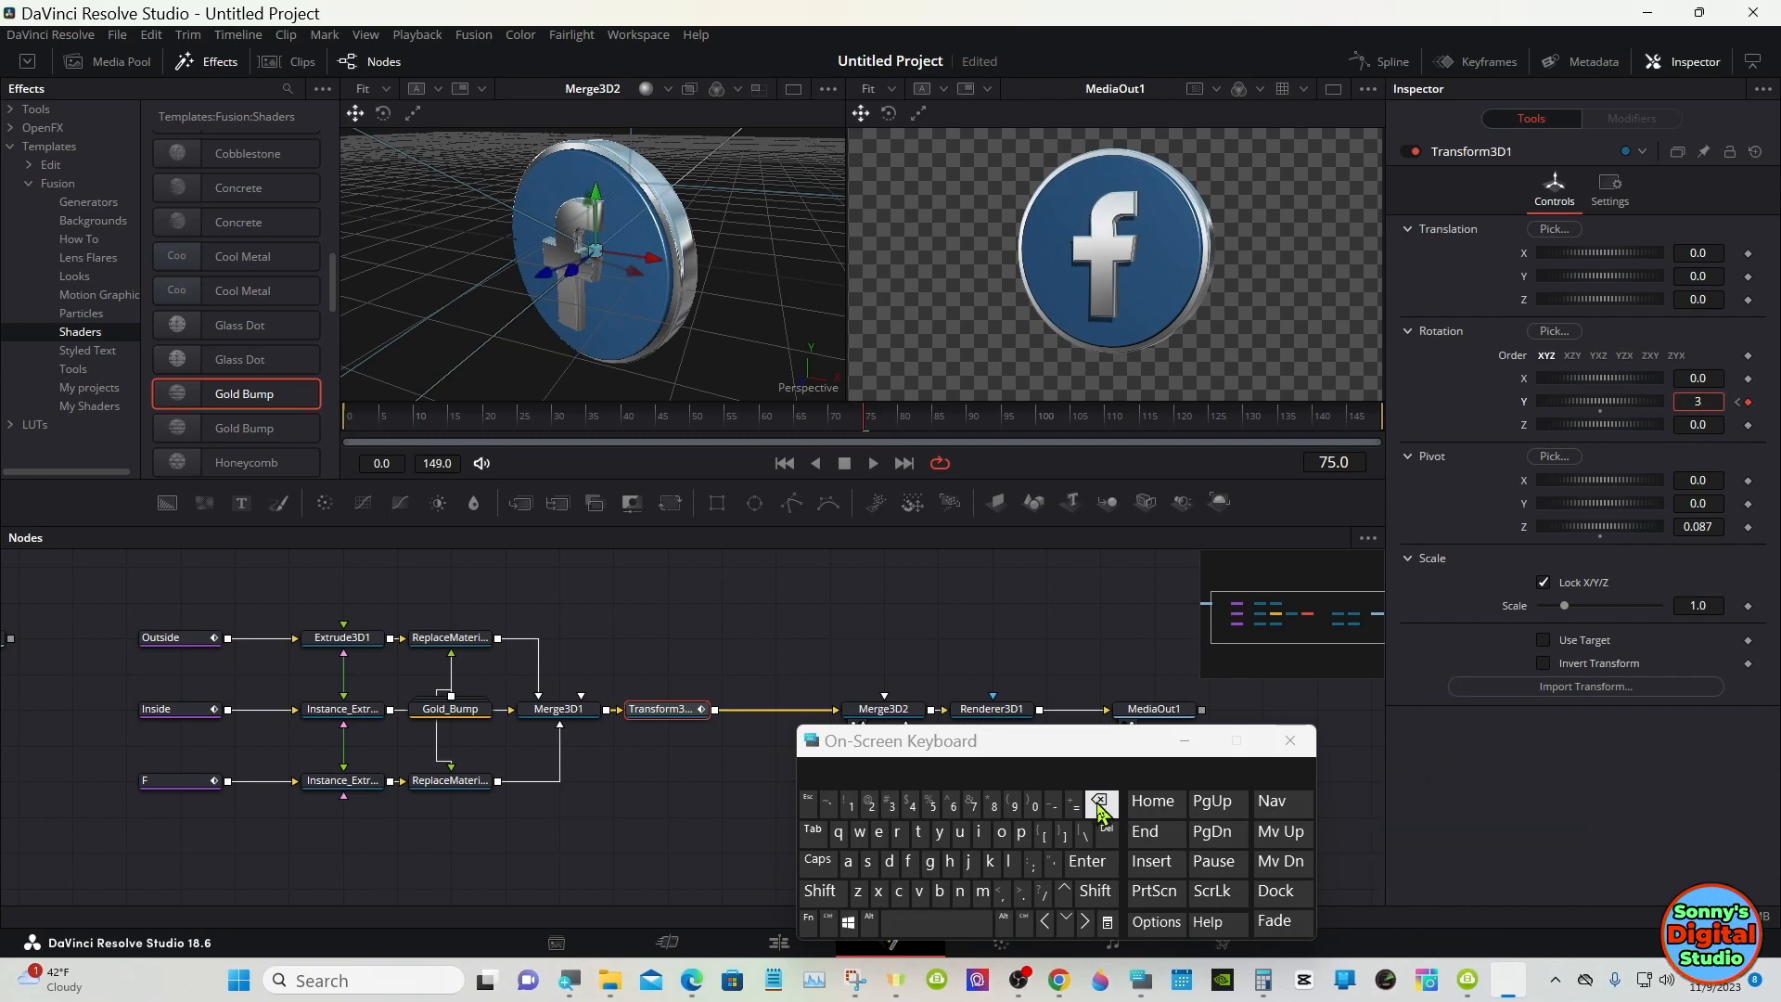
click(912, 805)
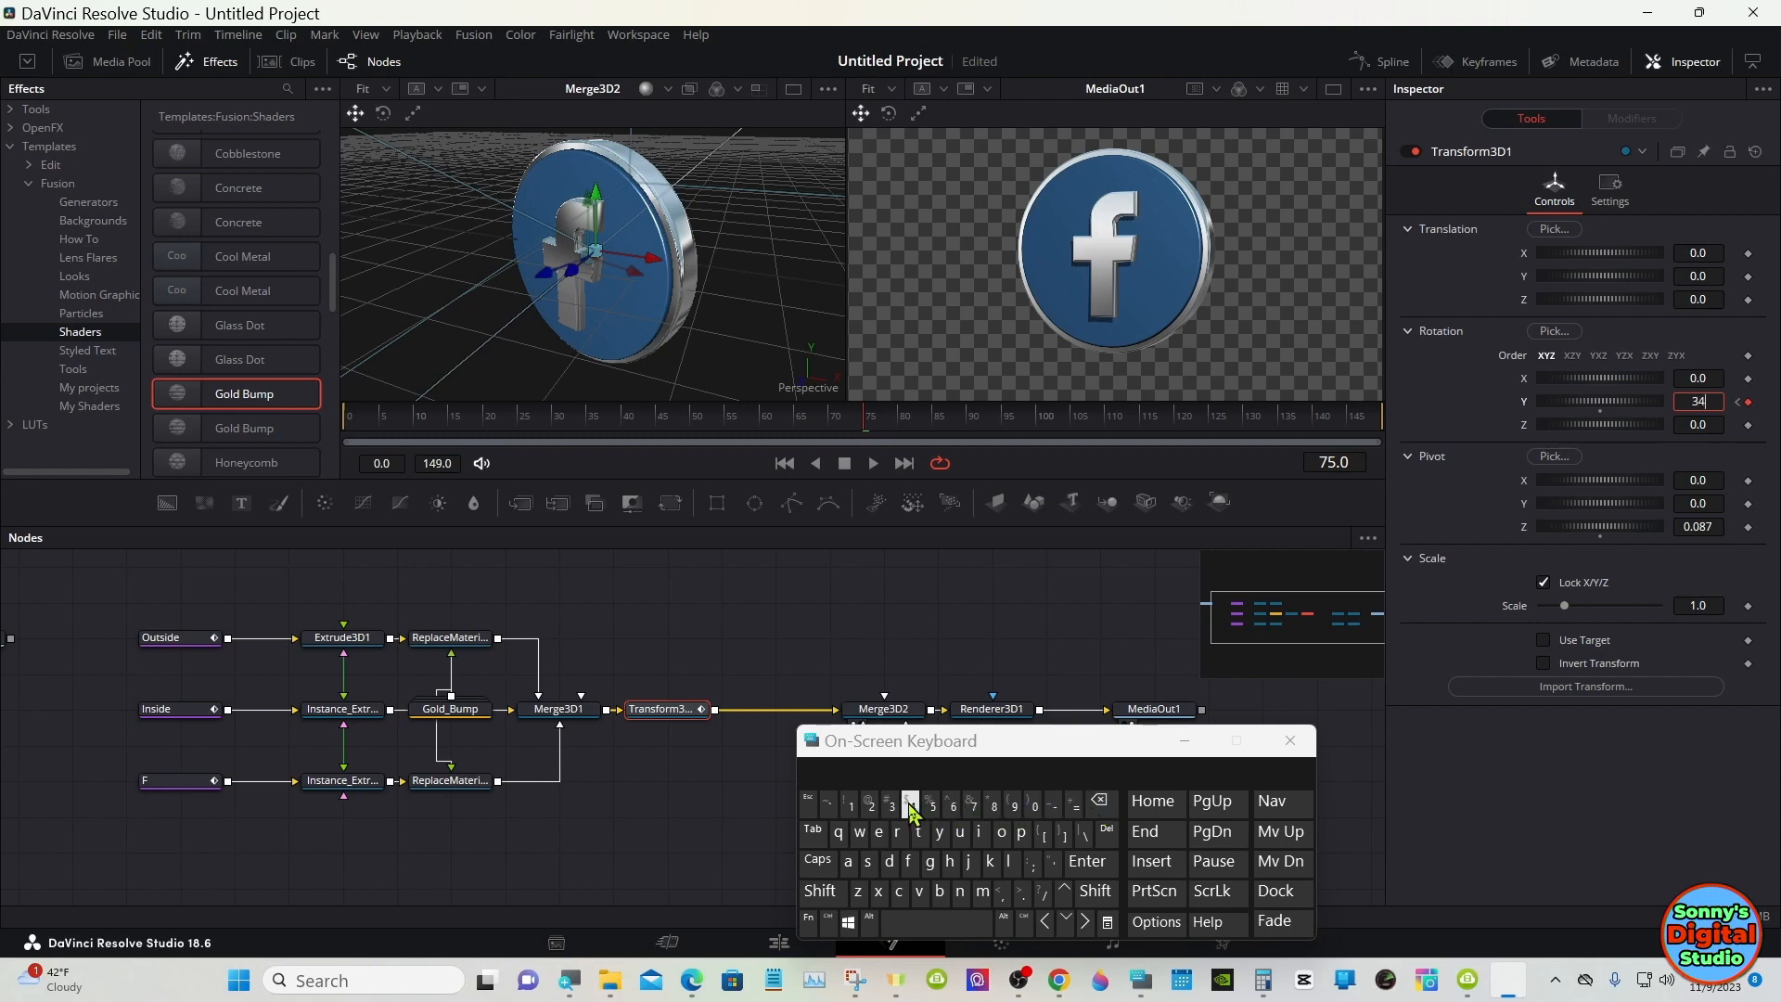
text(0)
click(1087, 861)
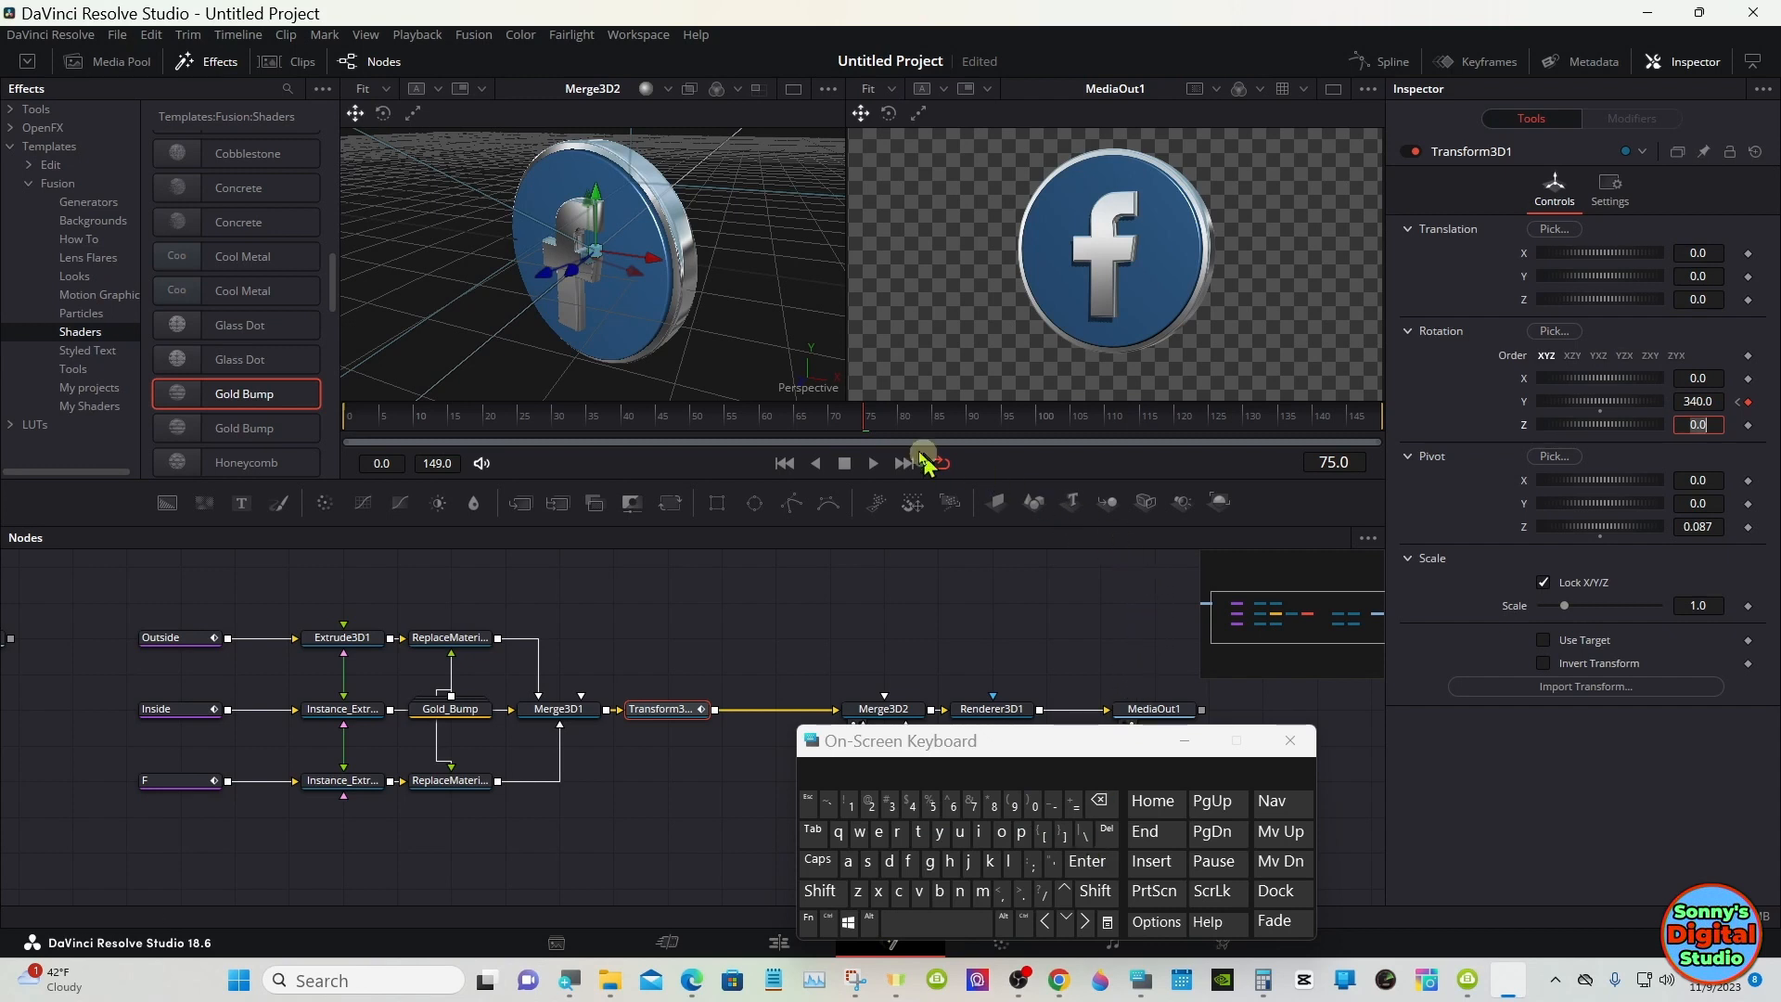
- At frame 149, raise the Y rotation of Transform3D1 by one more full turn and play back the spin
drag(871, 411, 1426, 422)
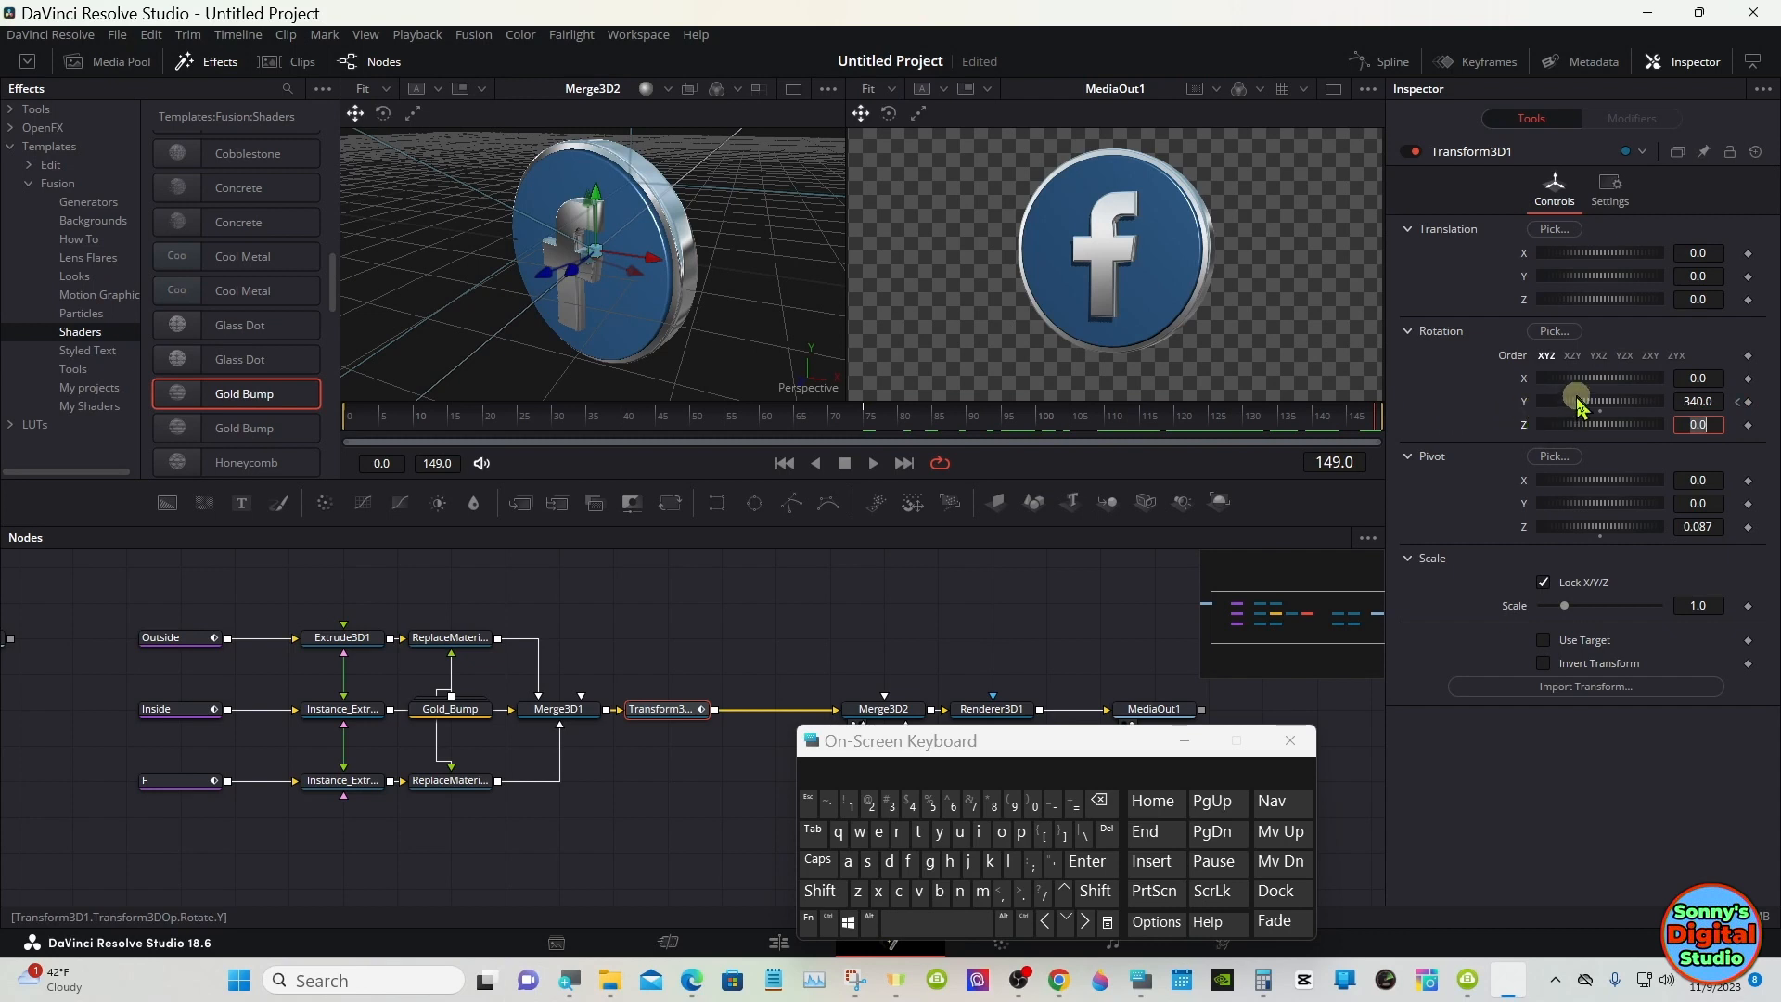
drag(1580, 404, 1710, 401)
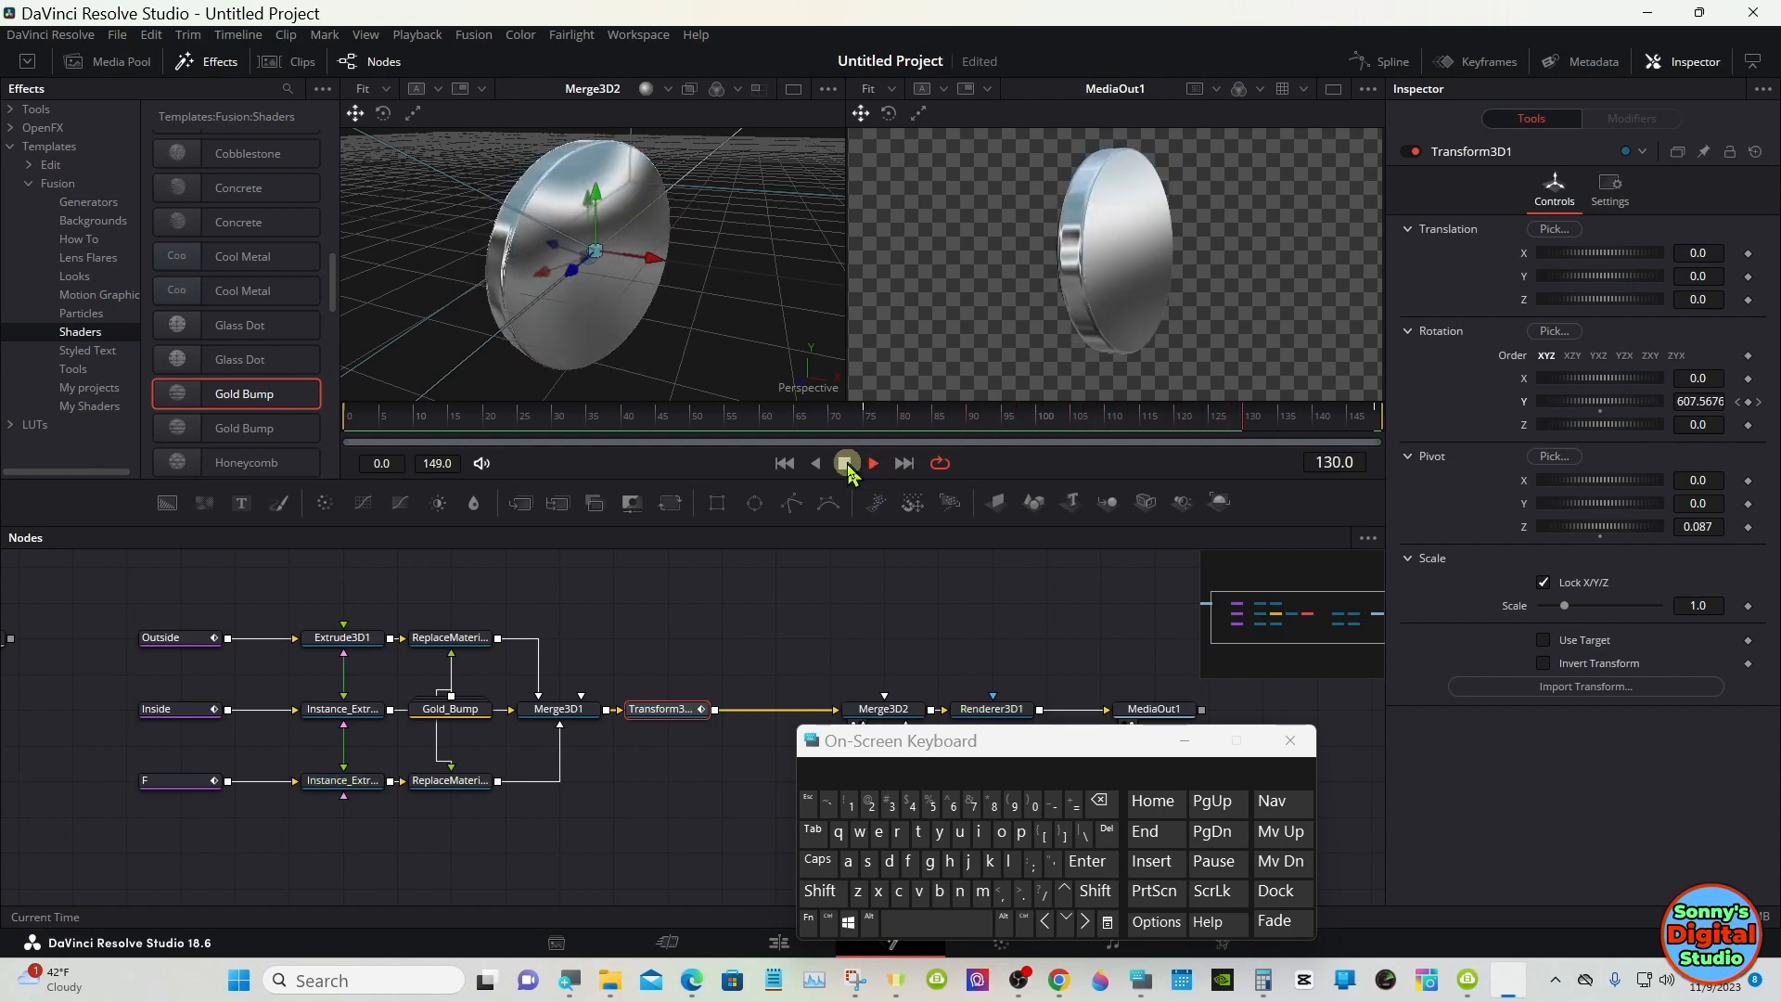
click(845, 463)
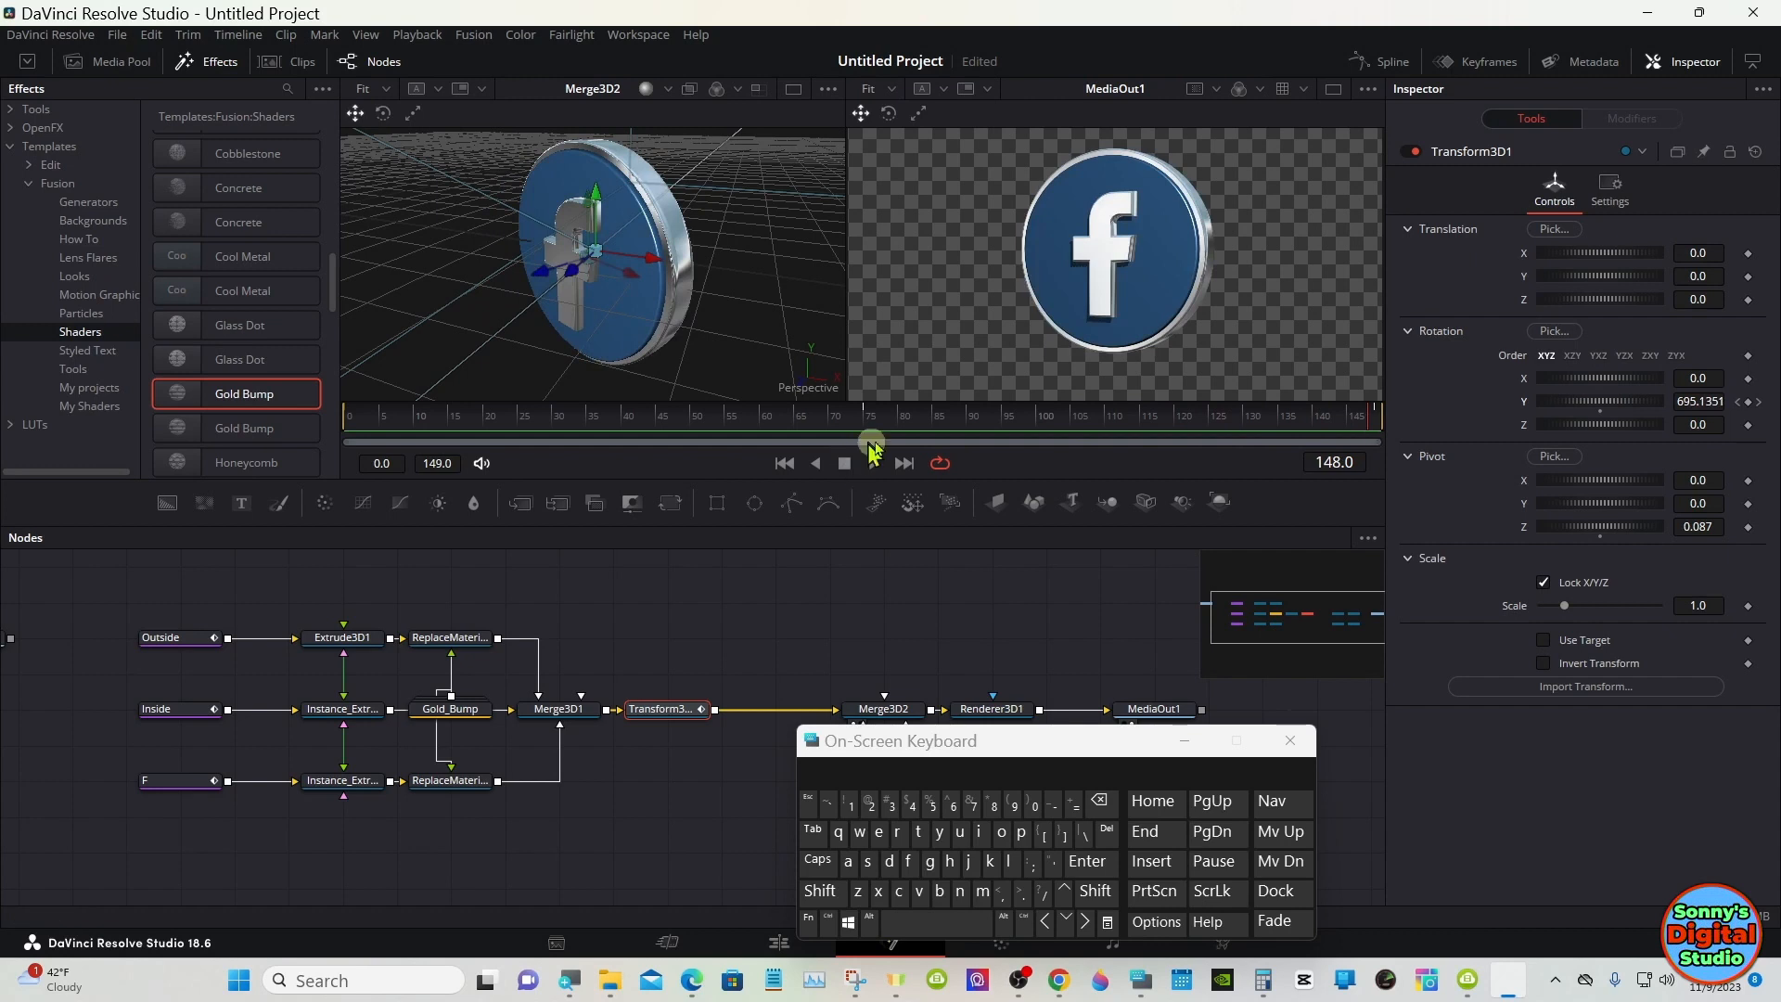
- At frame 113, deinstance the Z translation of the Inside disc's extrude
click(1121, 414)
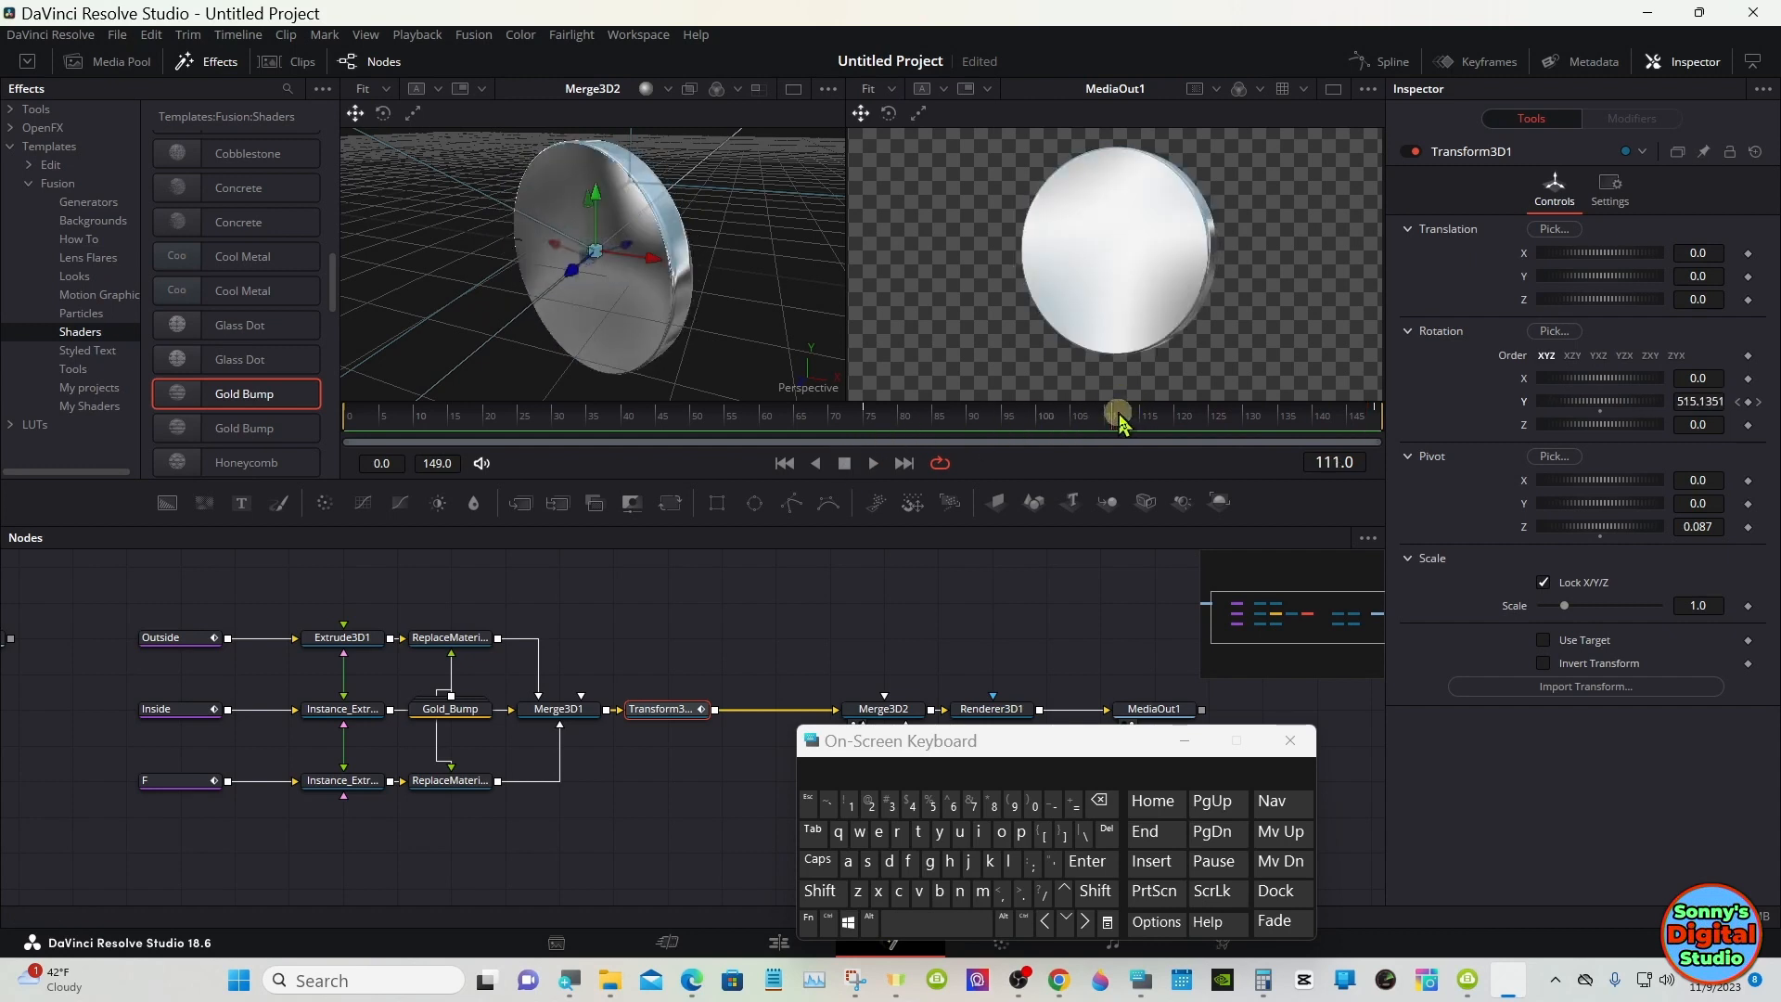
click(1122, 413)
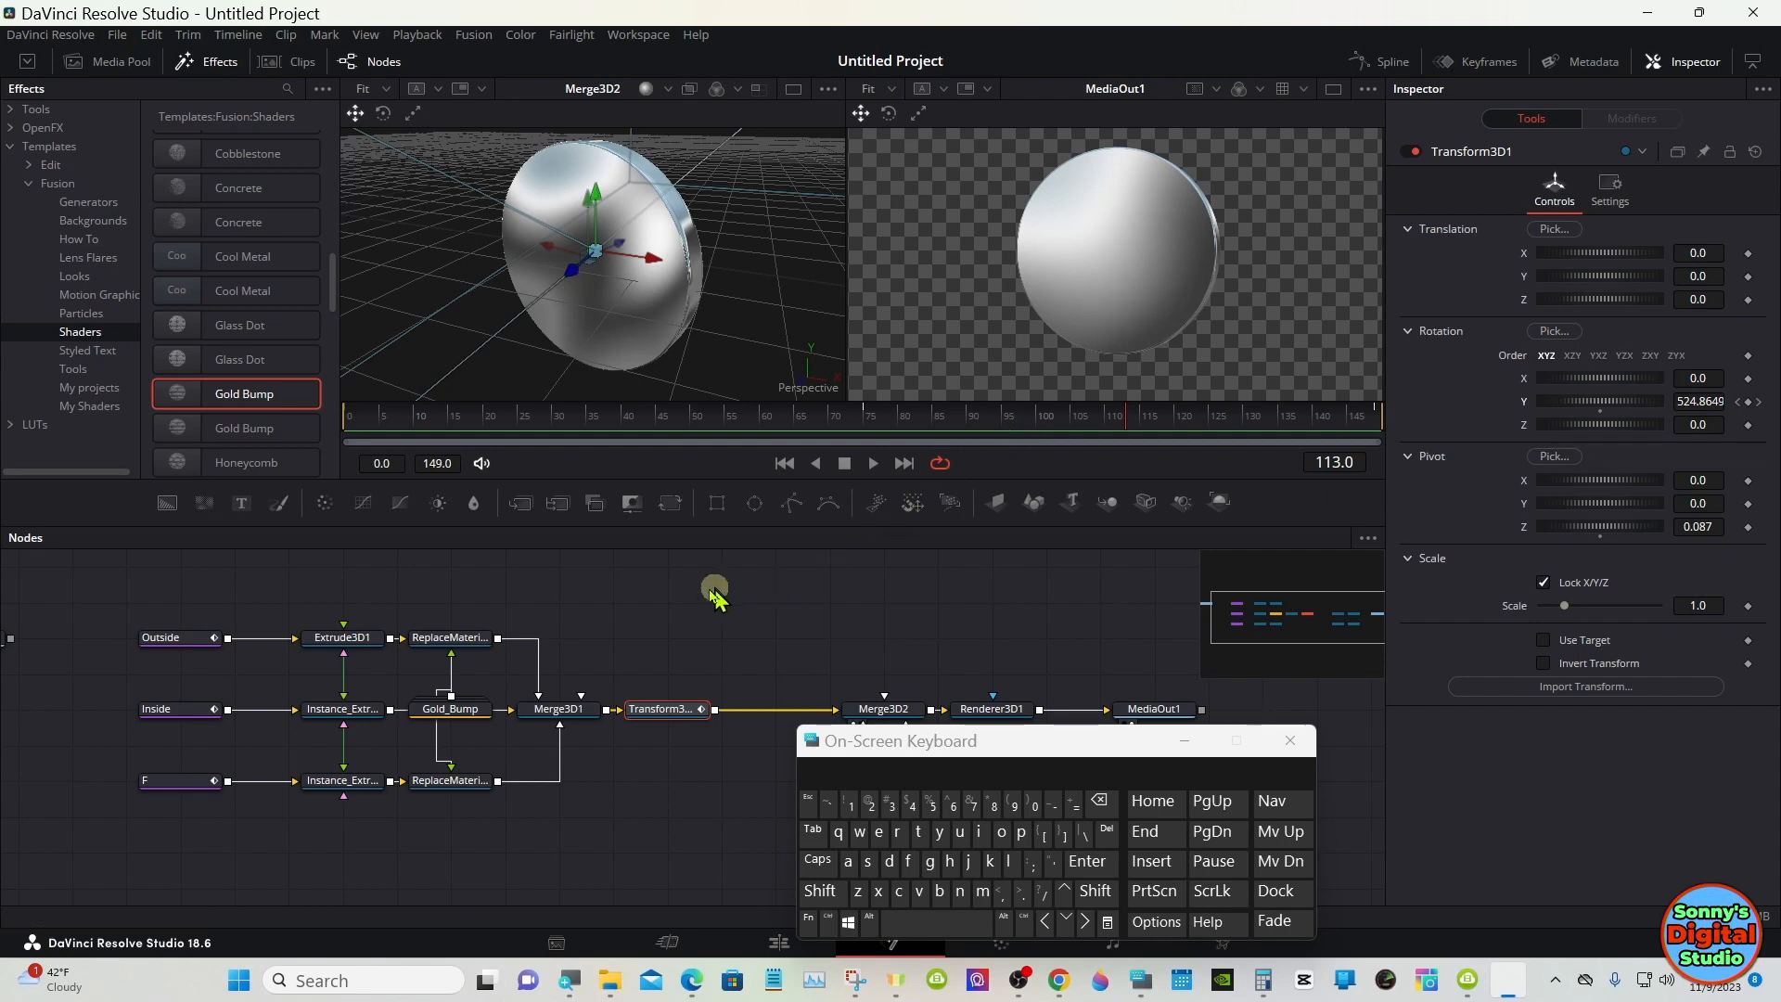
click(363, 716)
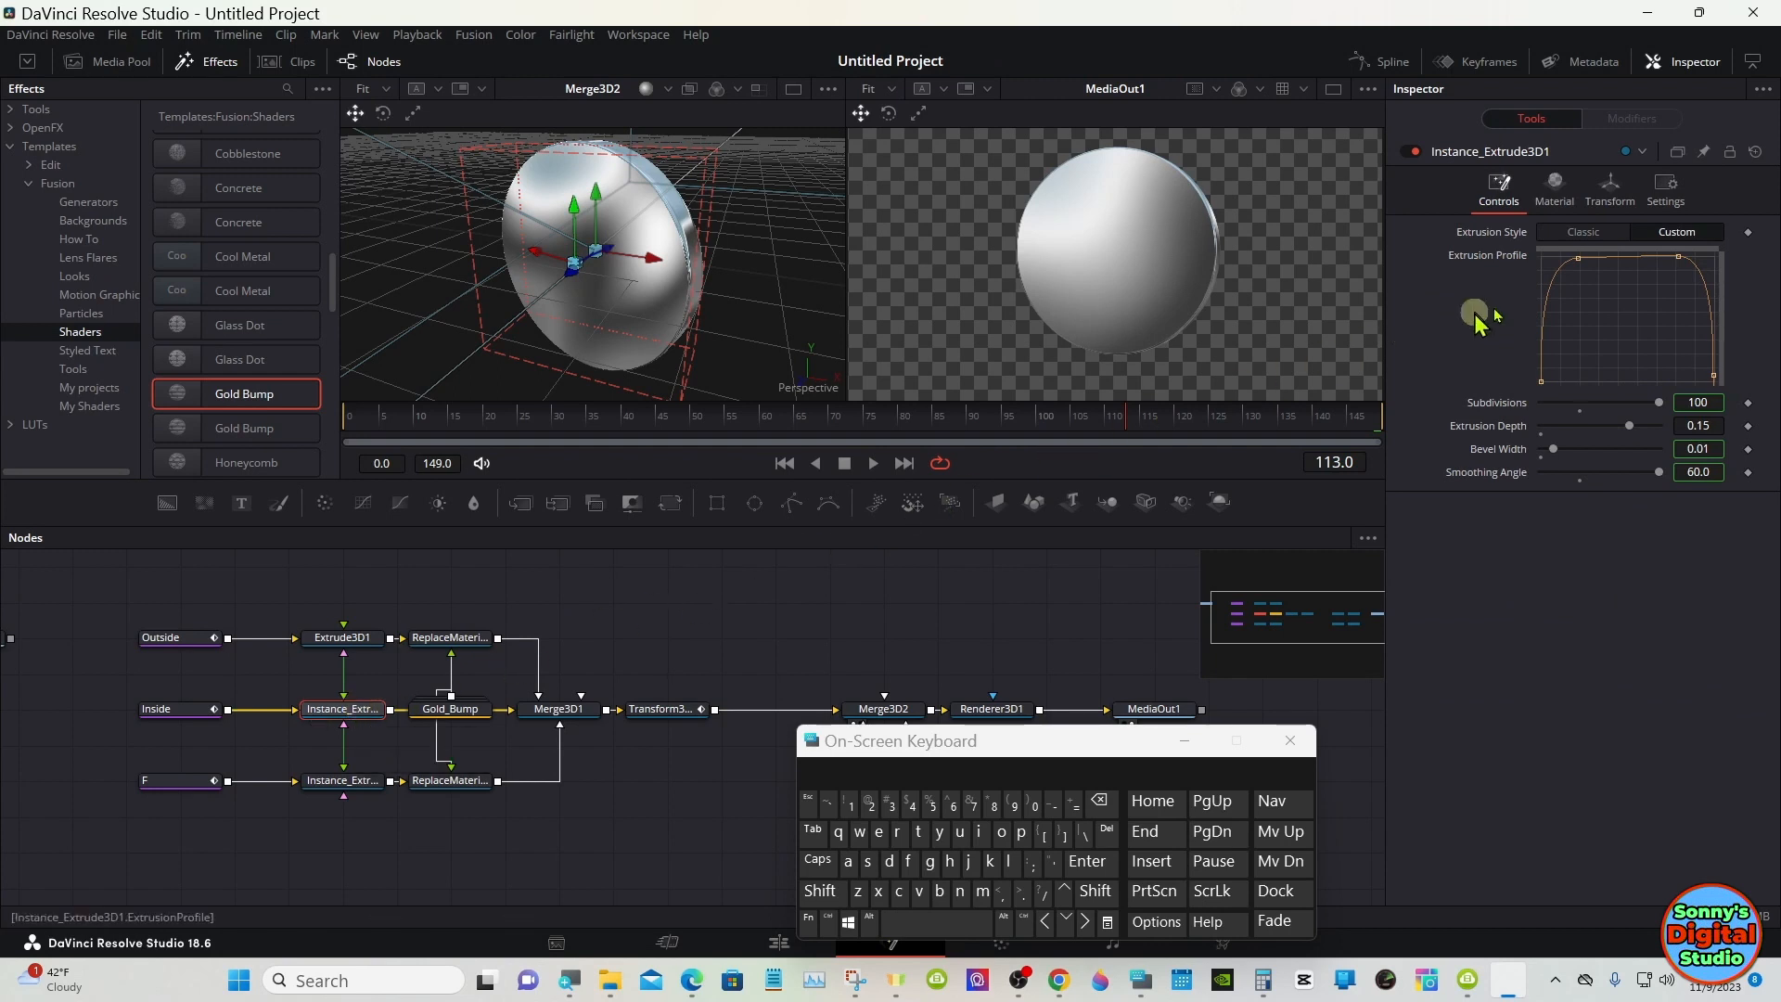
click(1642, 216)
click(1626, 210)
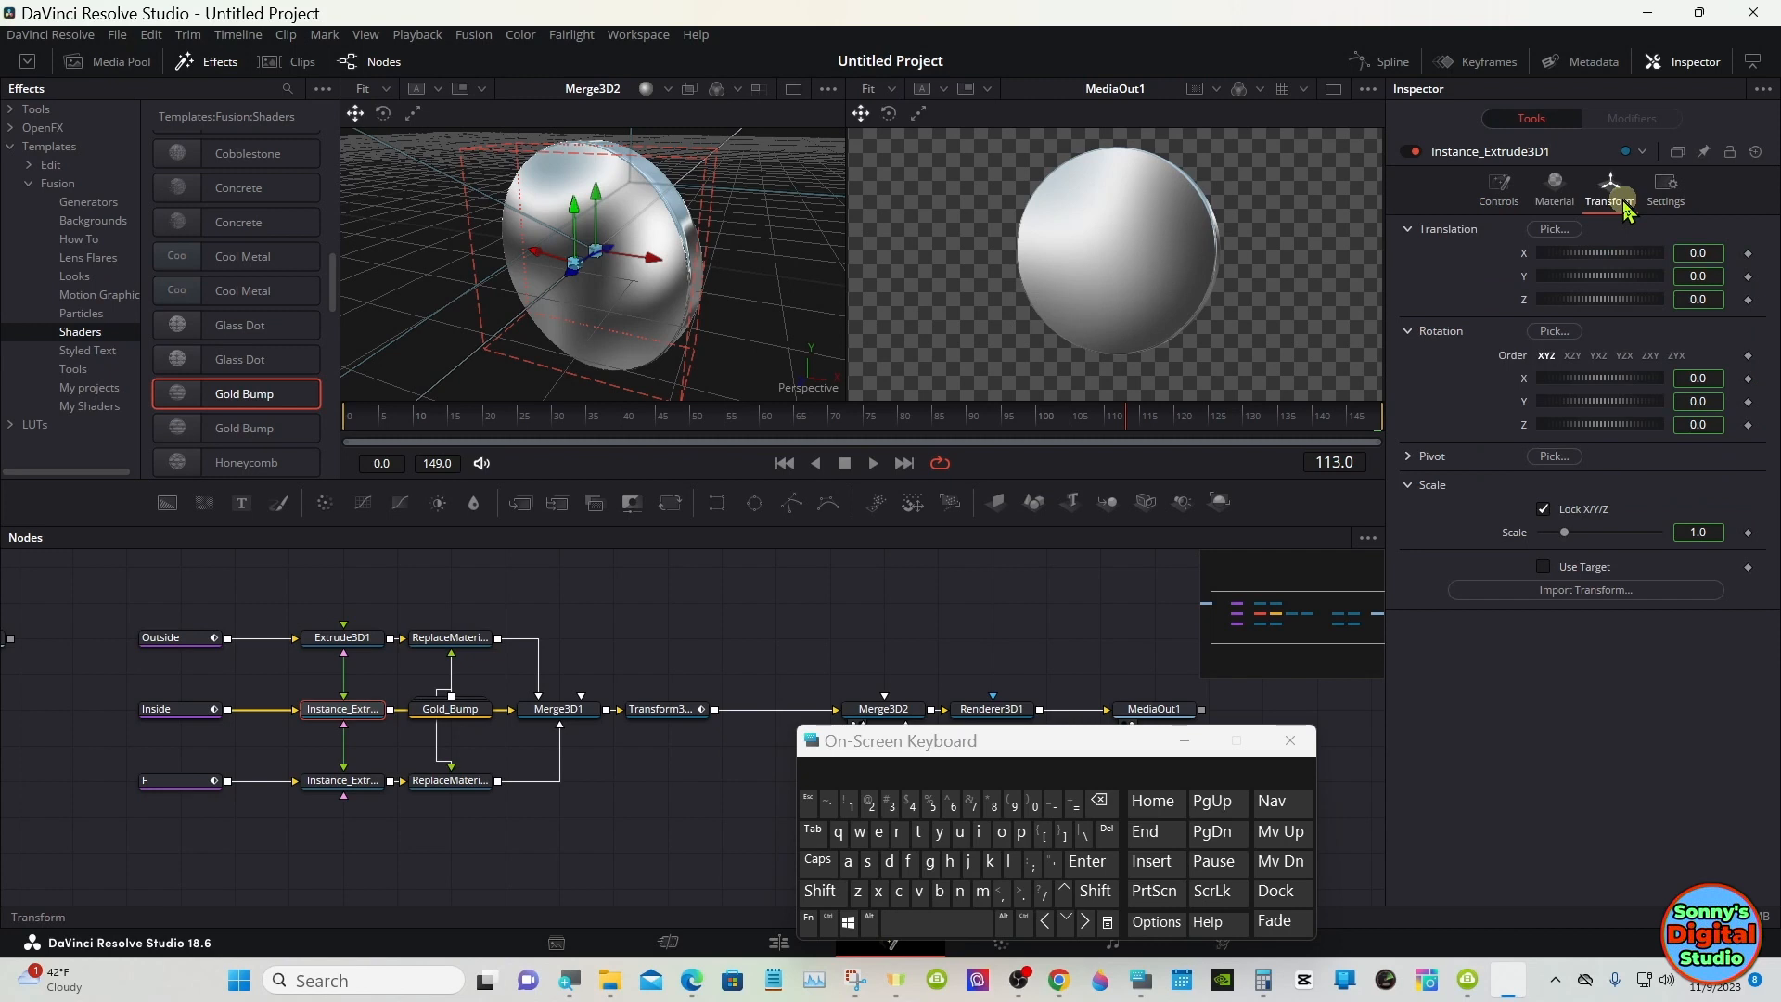
right_click(1524, 302)
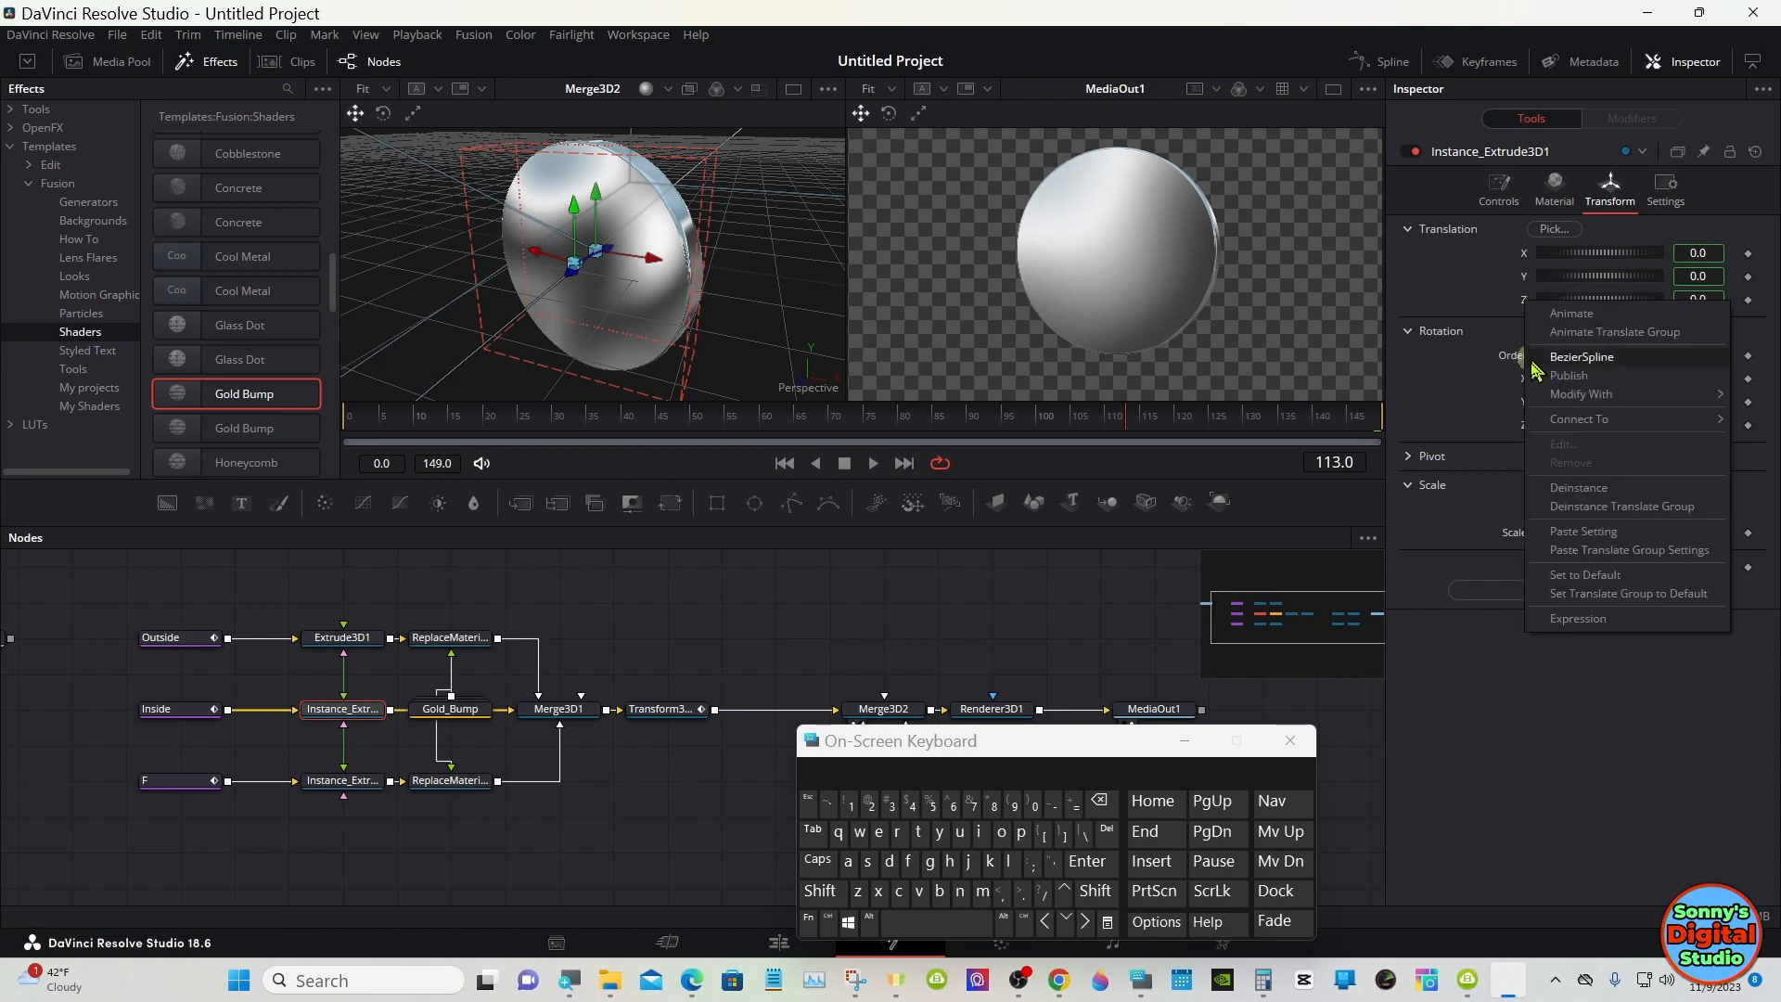
click(1557, 499)
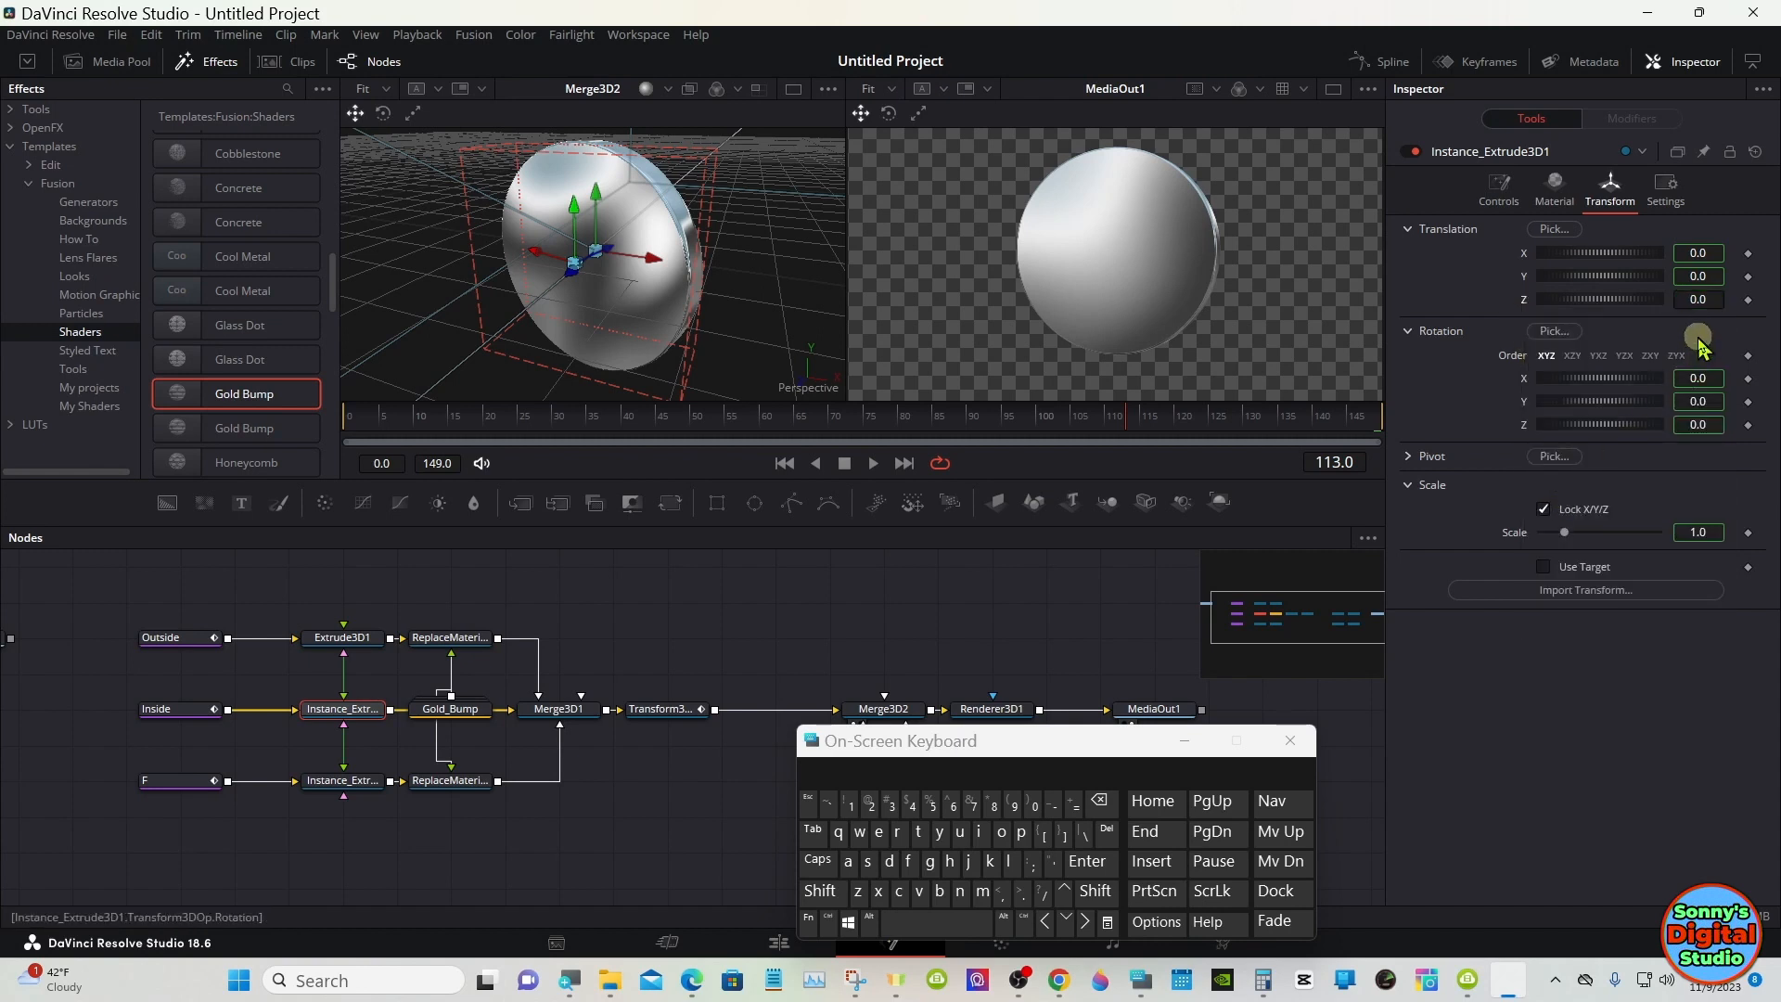
- Try a Z translation of -0.037 on the Inside disc's extrude to expose the blue disc on the logo's back
click(1701, 301)
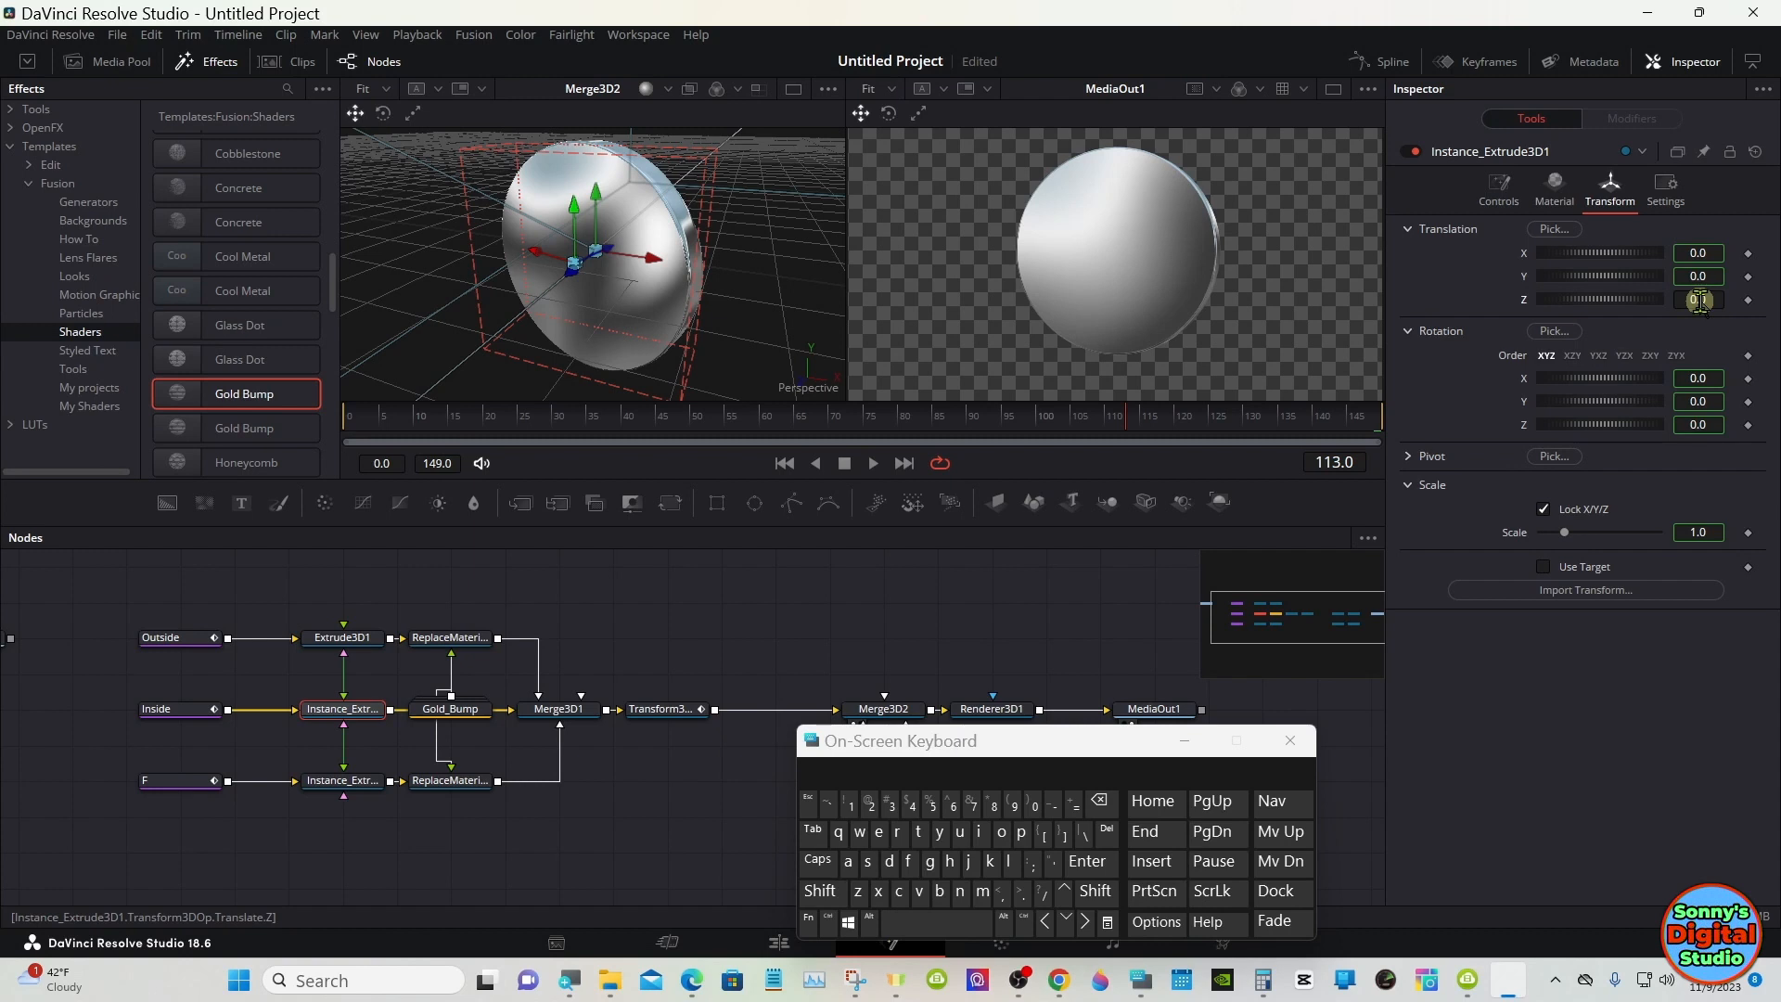
drag(1701, 299, 1703, 300)
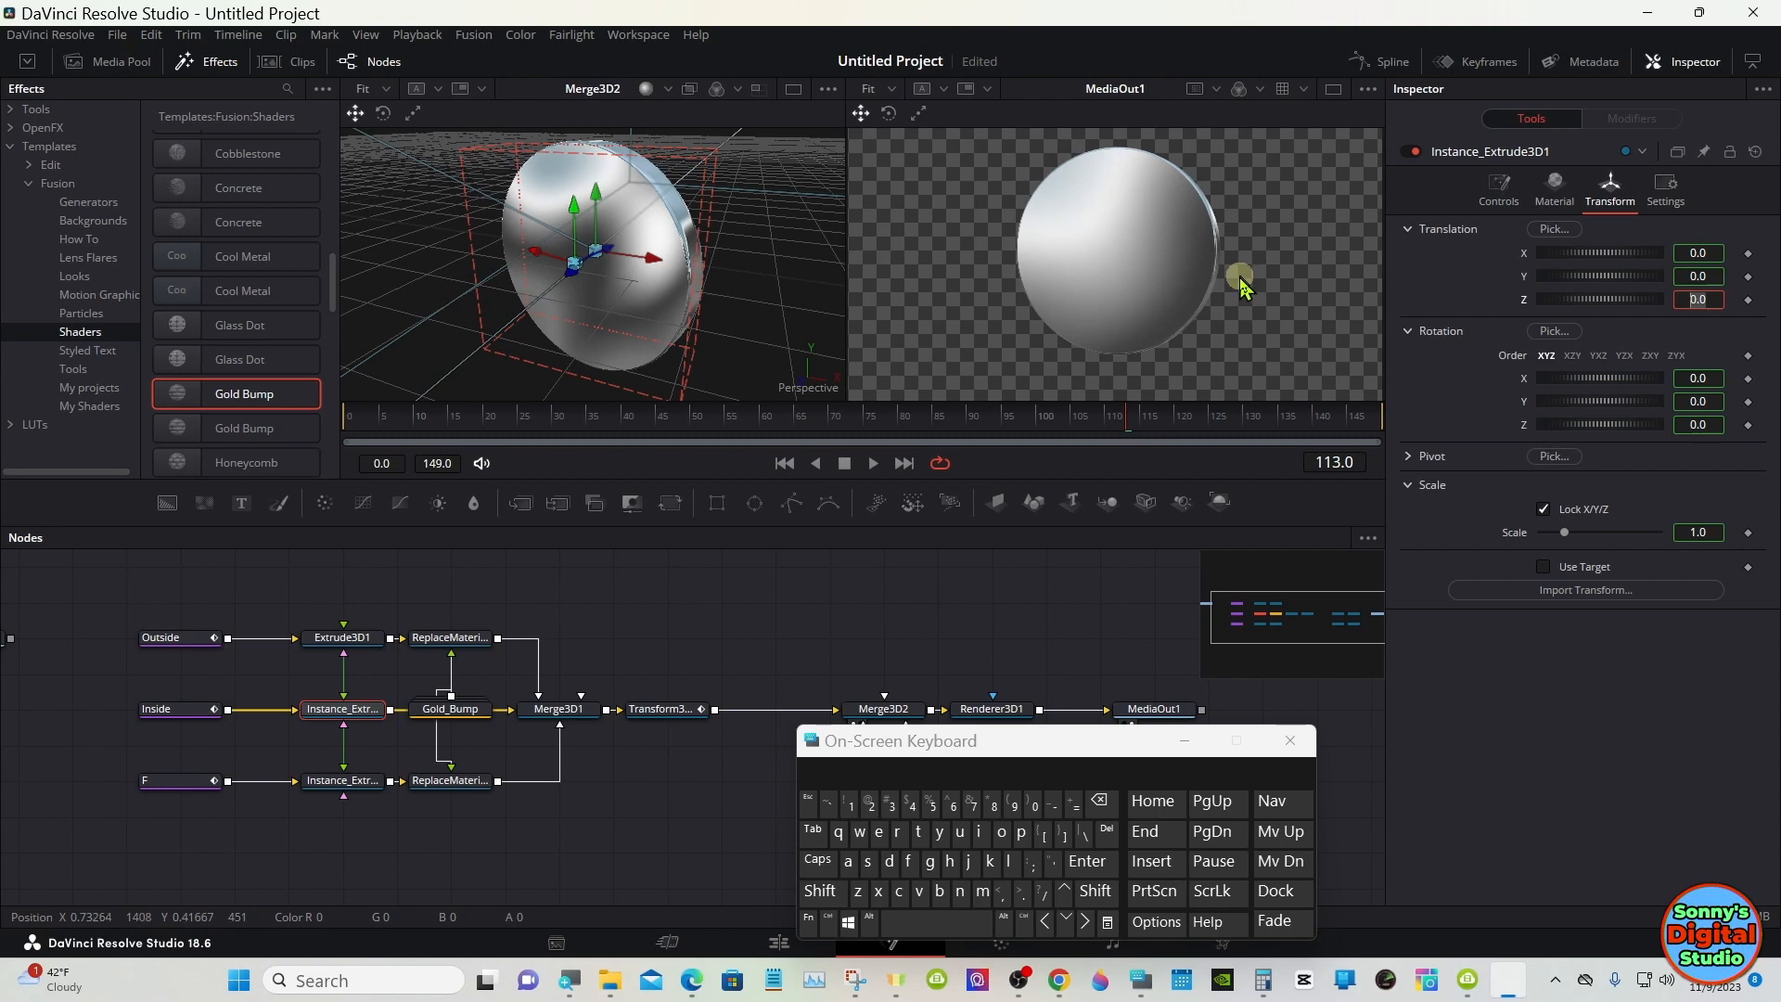
click(1025, 925)
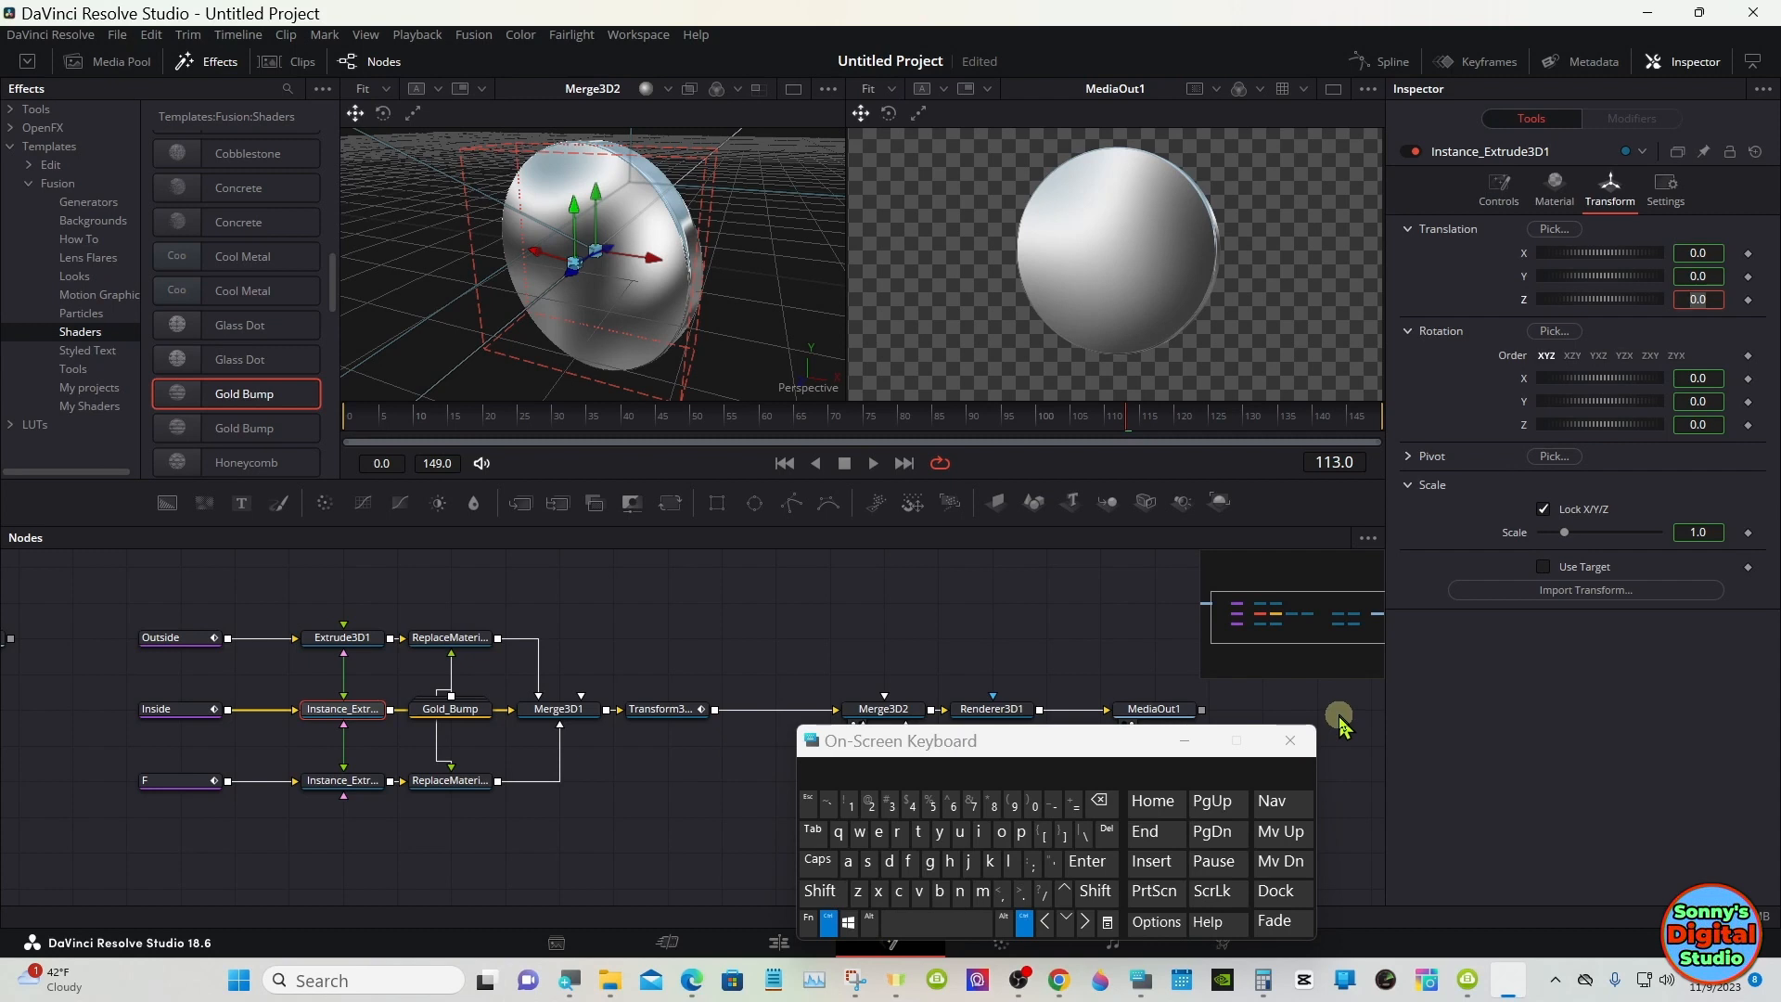
click(1698, 299)
text(-0.004)
key(Return)
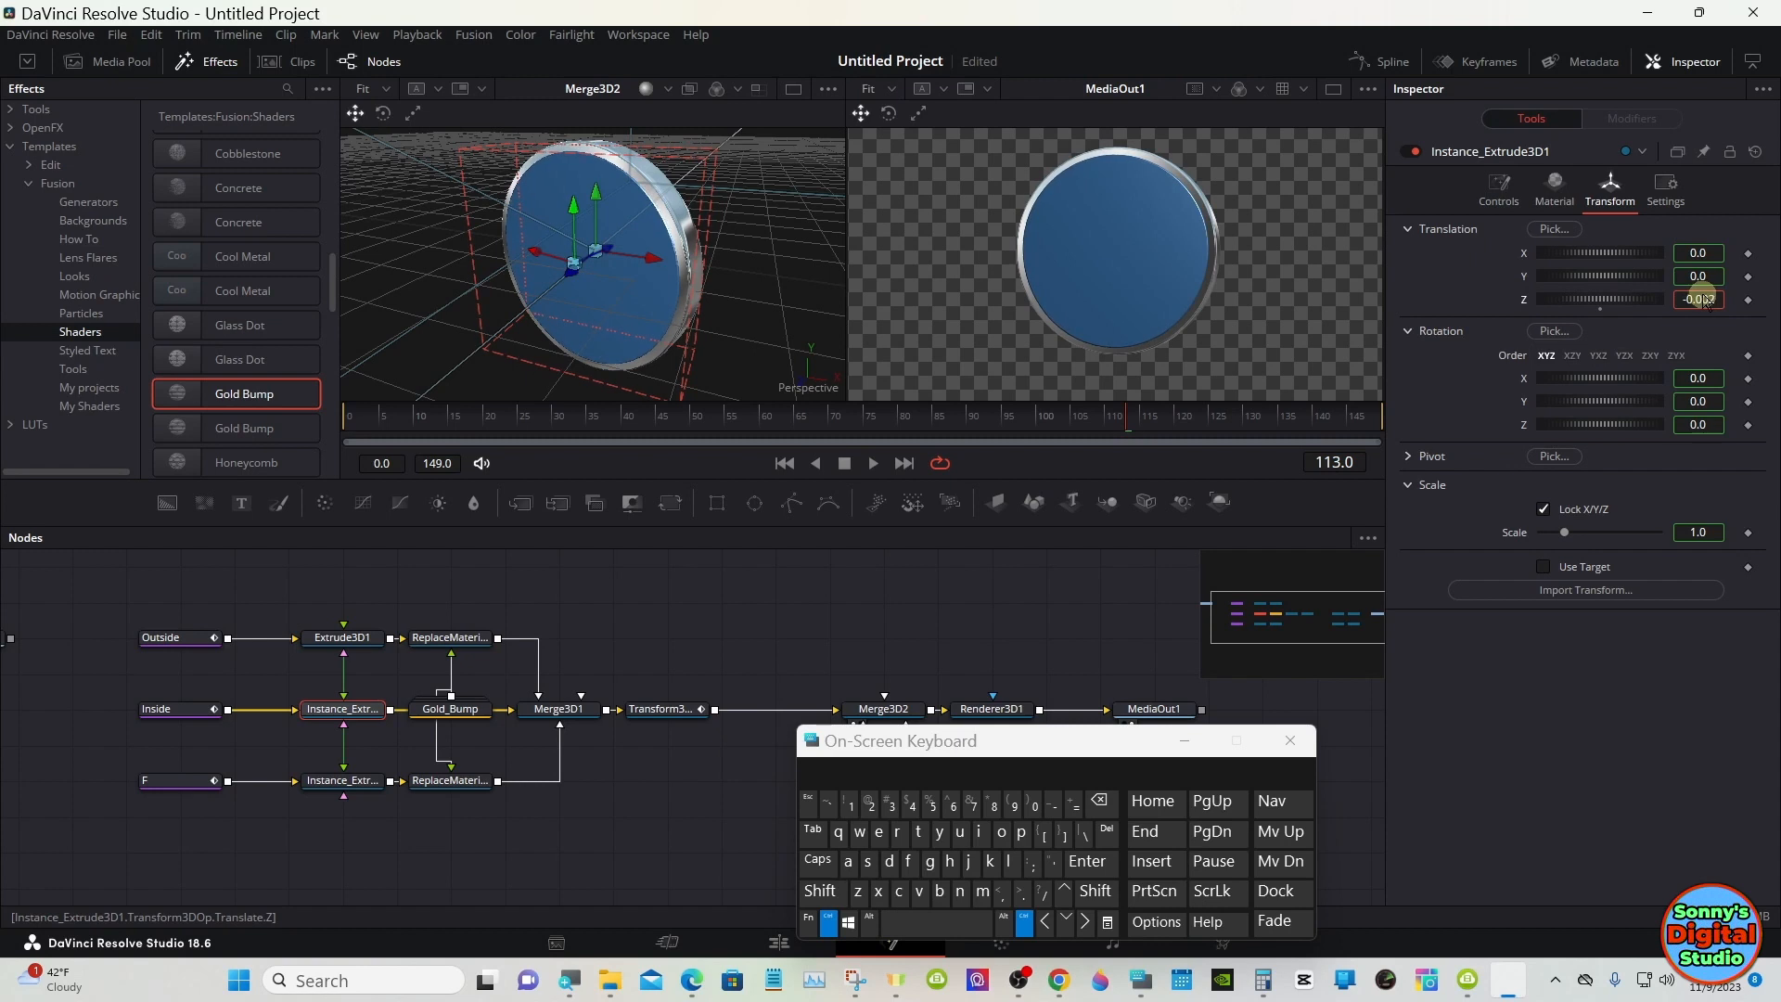
- Undo the Inside extrude's Z offset, reinstance its Z translation, and put the on-screen keyboard away
key(ctrl+z)
drag(1709, 299, 1527, 306)
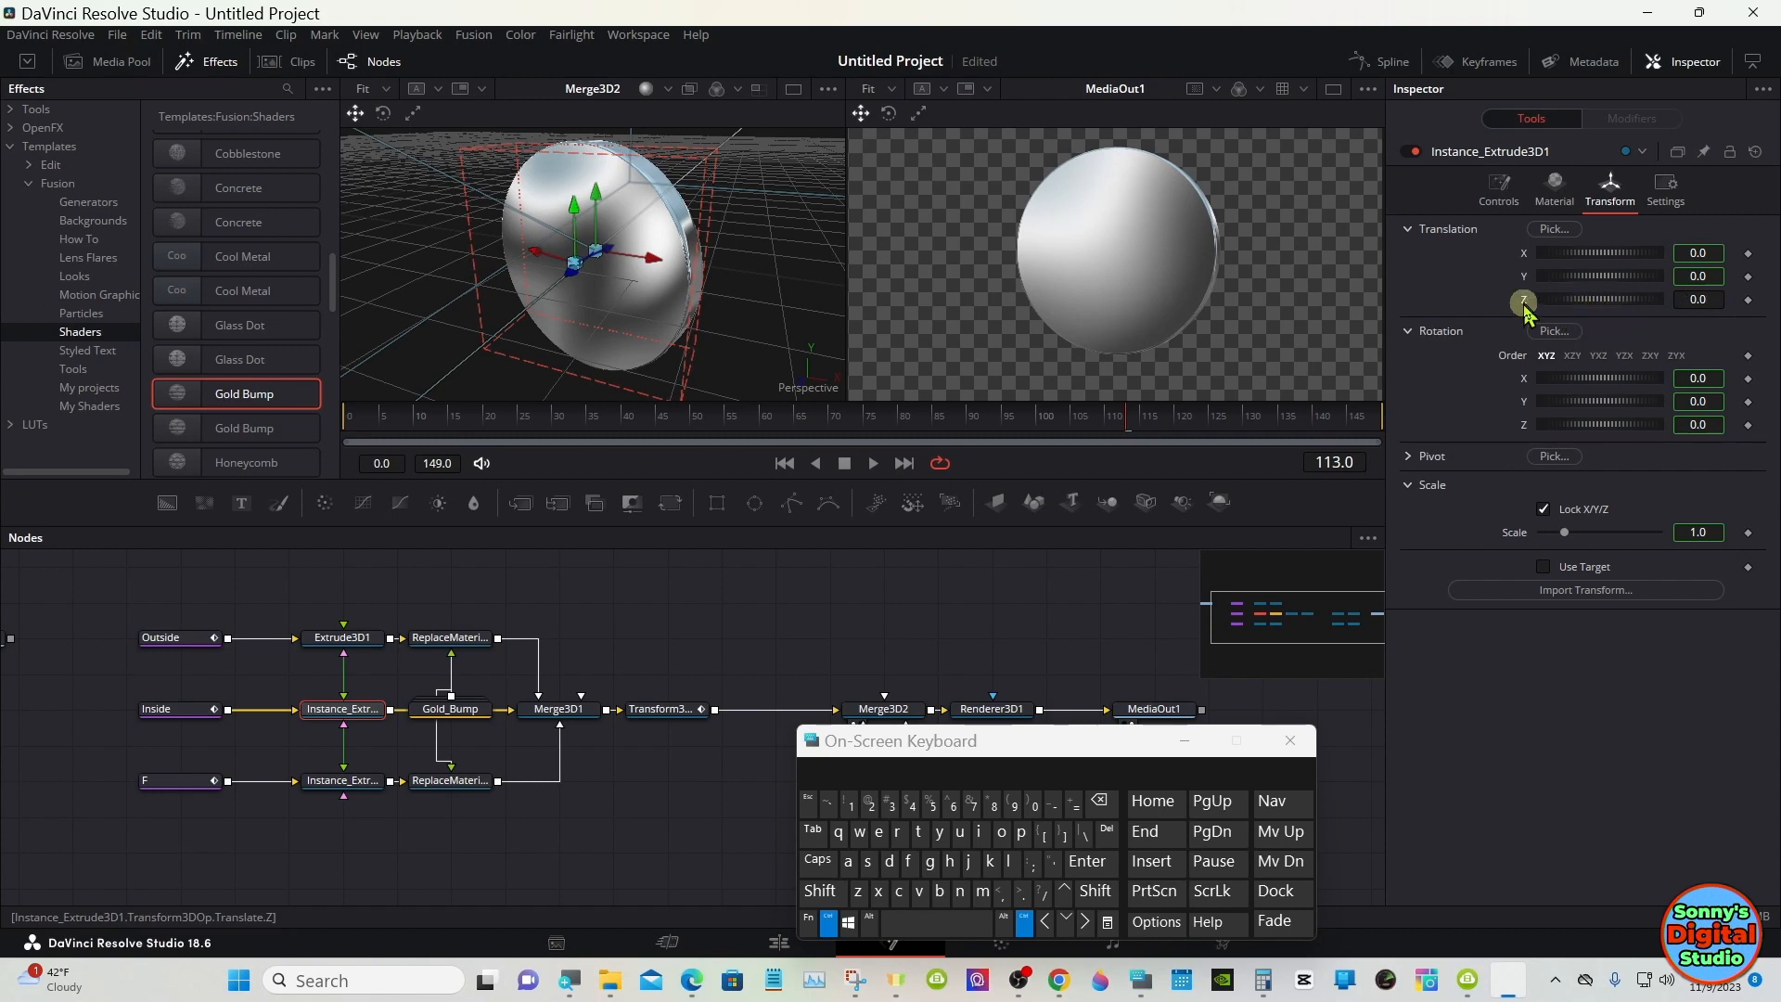
right_click(1524, 306)
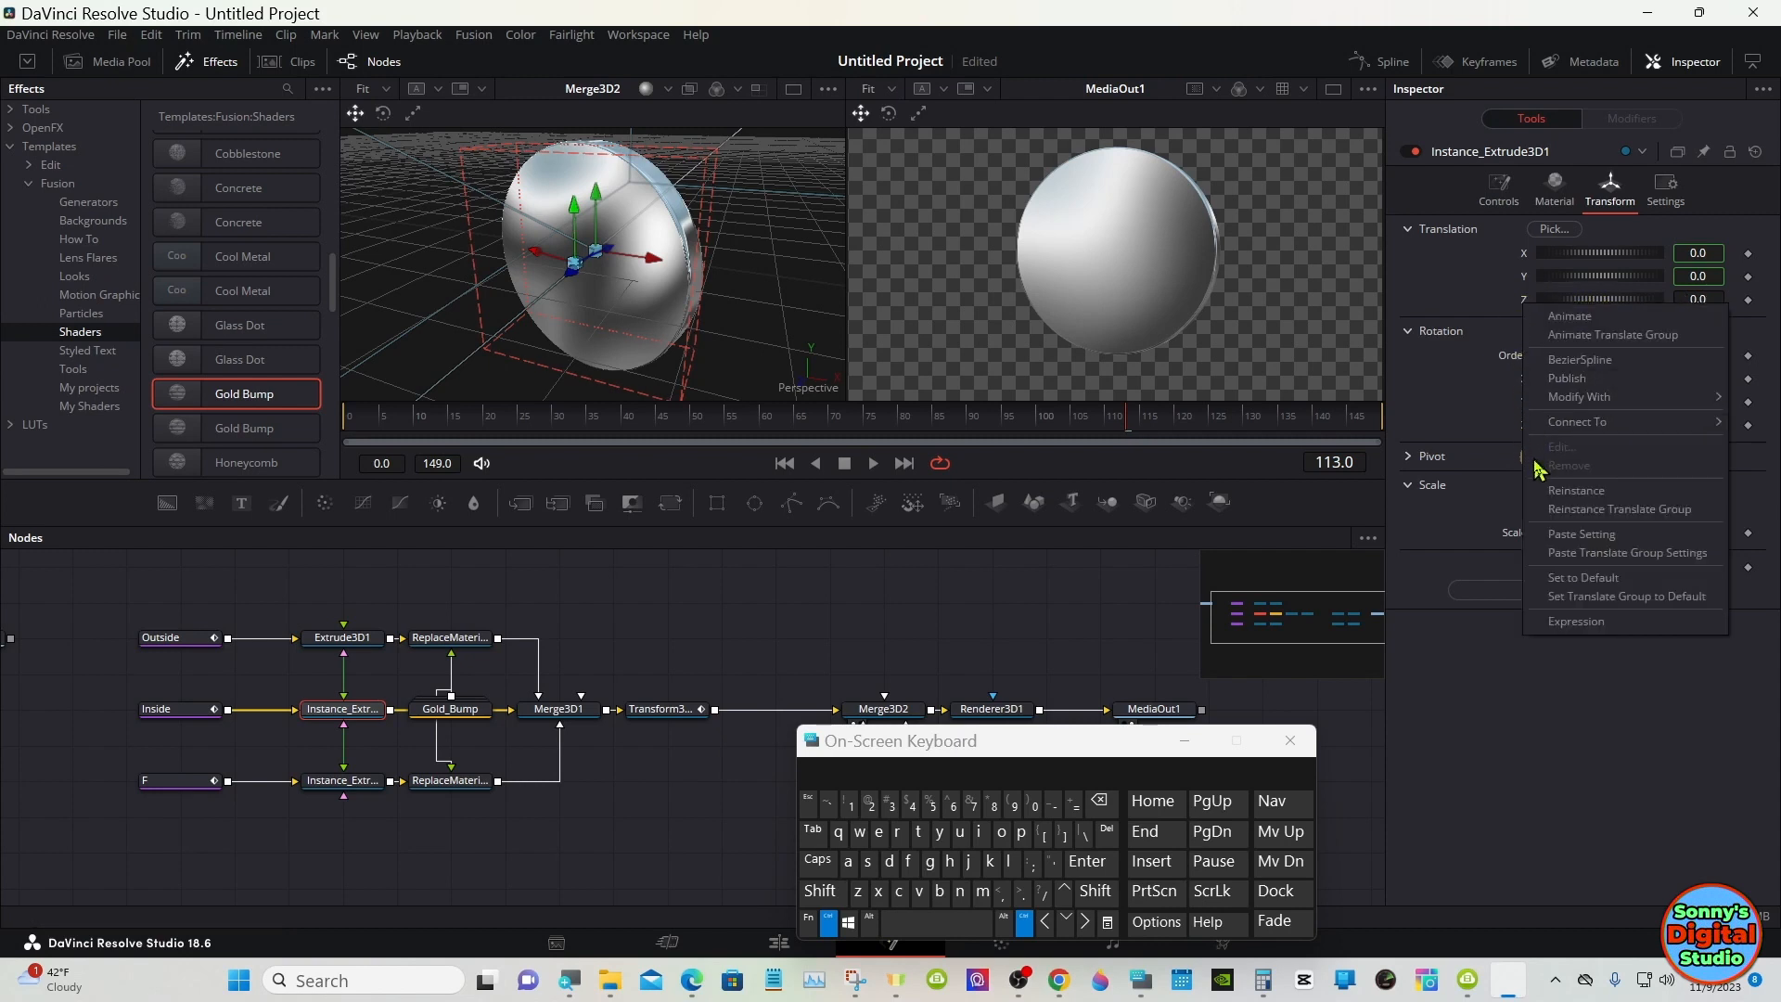
click(1556, 492)
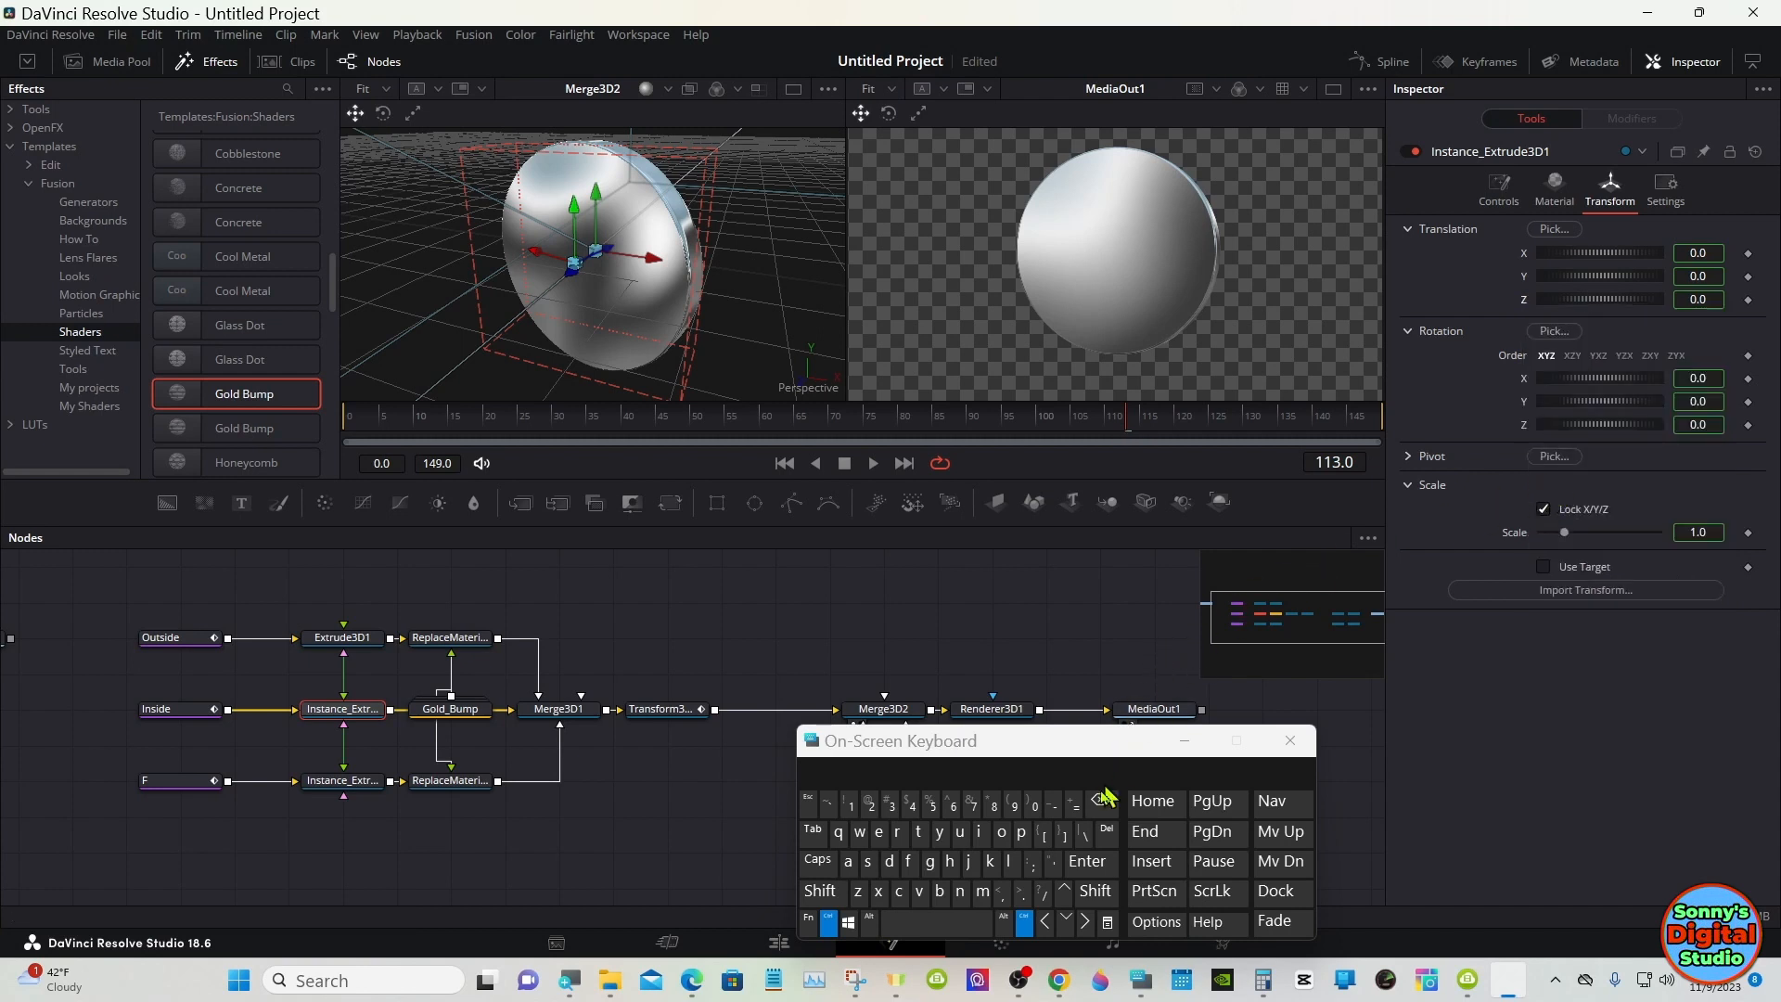
click(1025, 921)
drag(1164, 733, 1176, 741)
click(1177, 747)
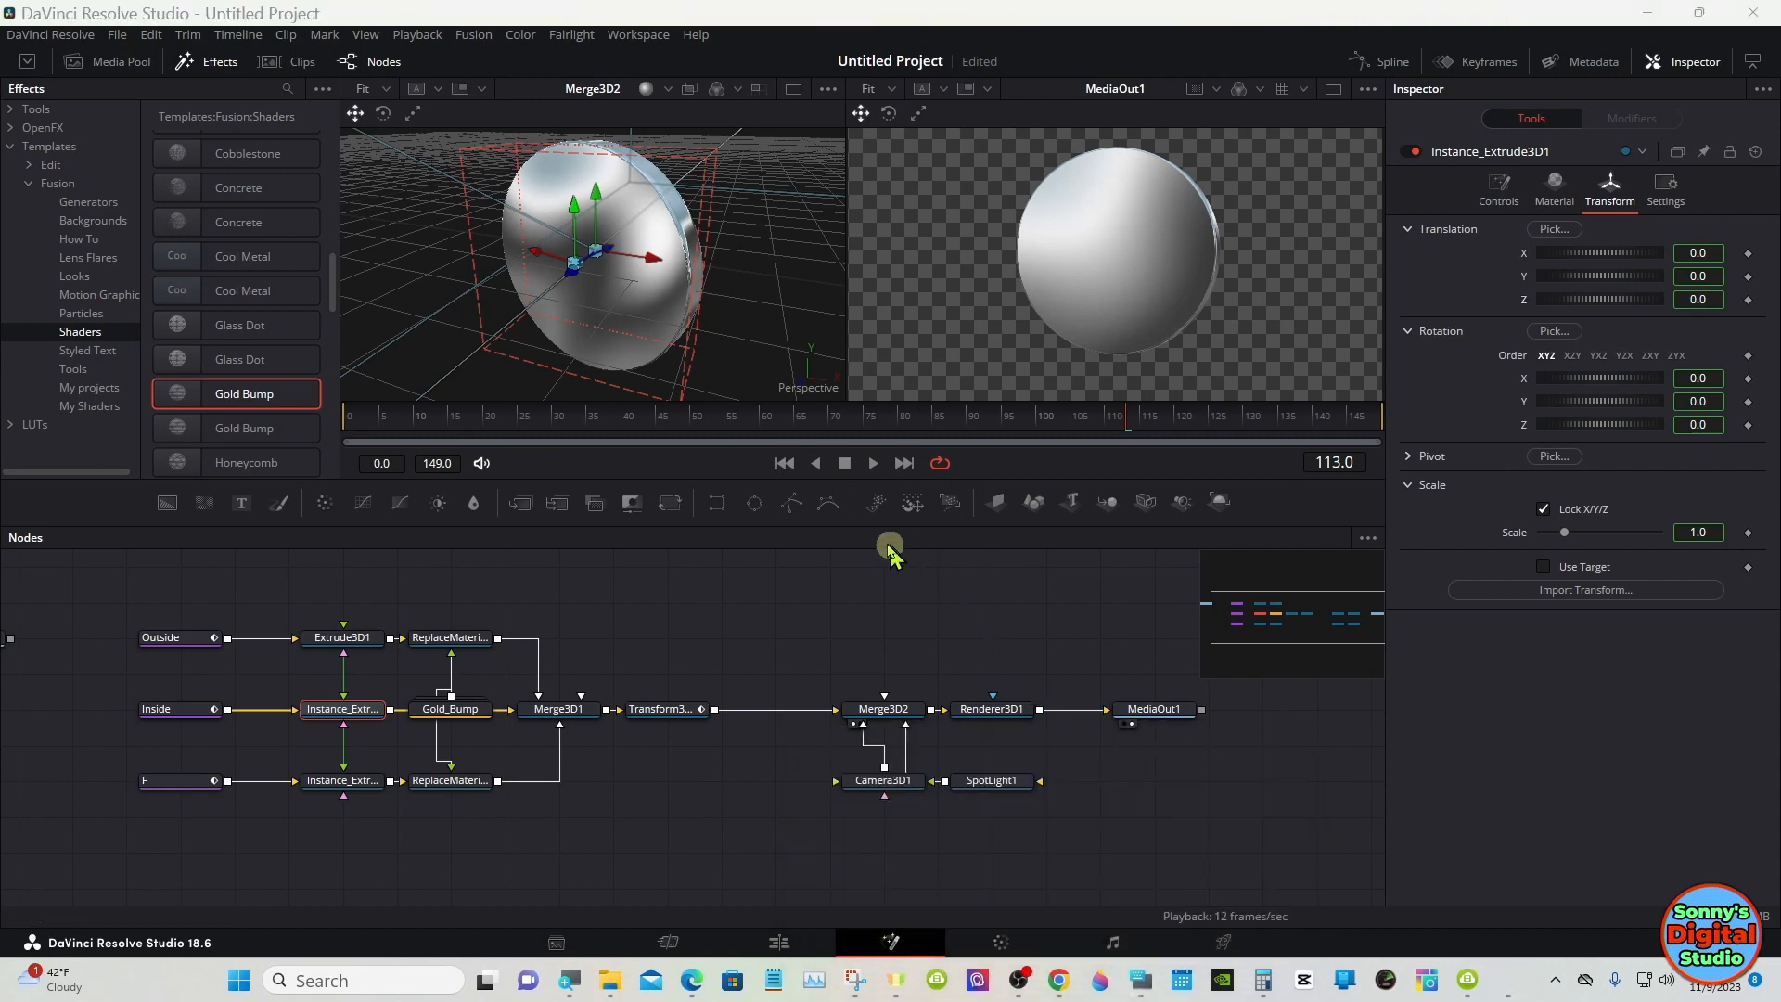
- Move to frame 53 and show the whole Y Rotation curve of Transform3D1 in a full-width Spline editor
click(833, 423)
drag(787, 423, 712, 423)
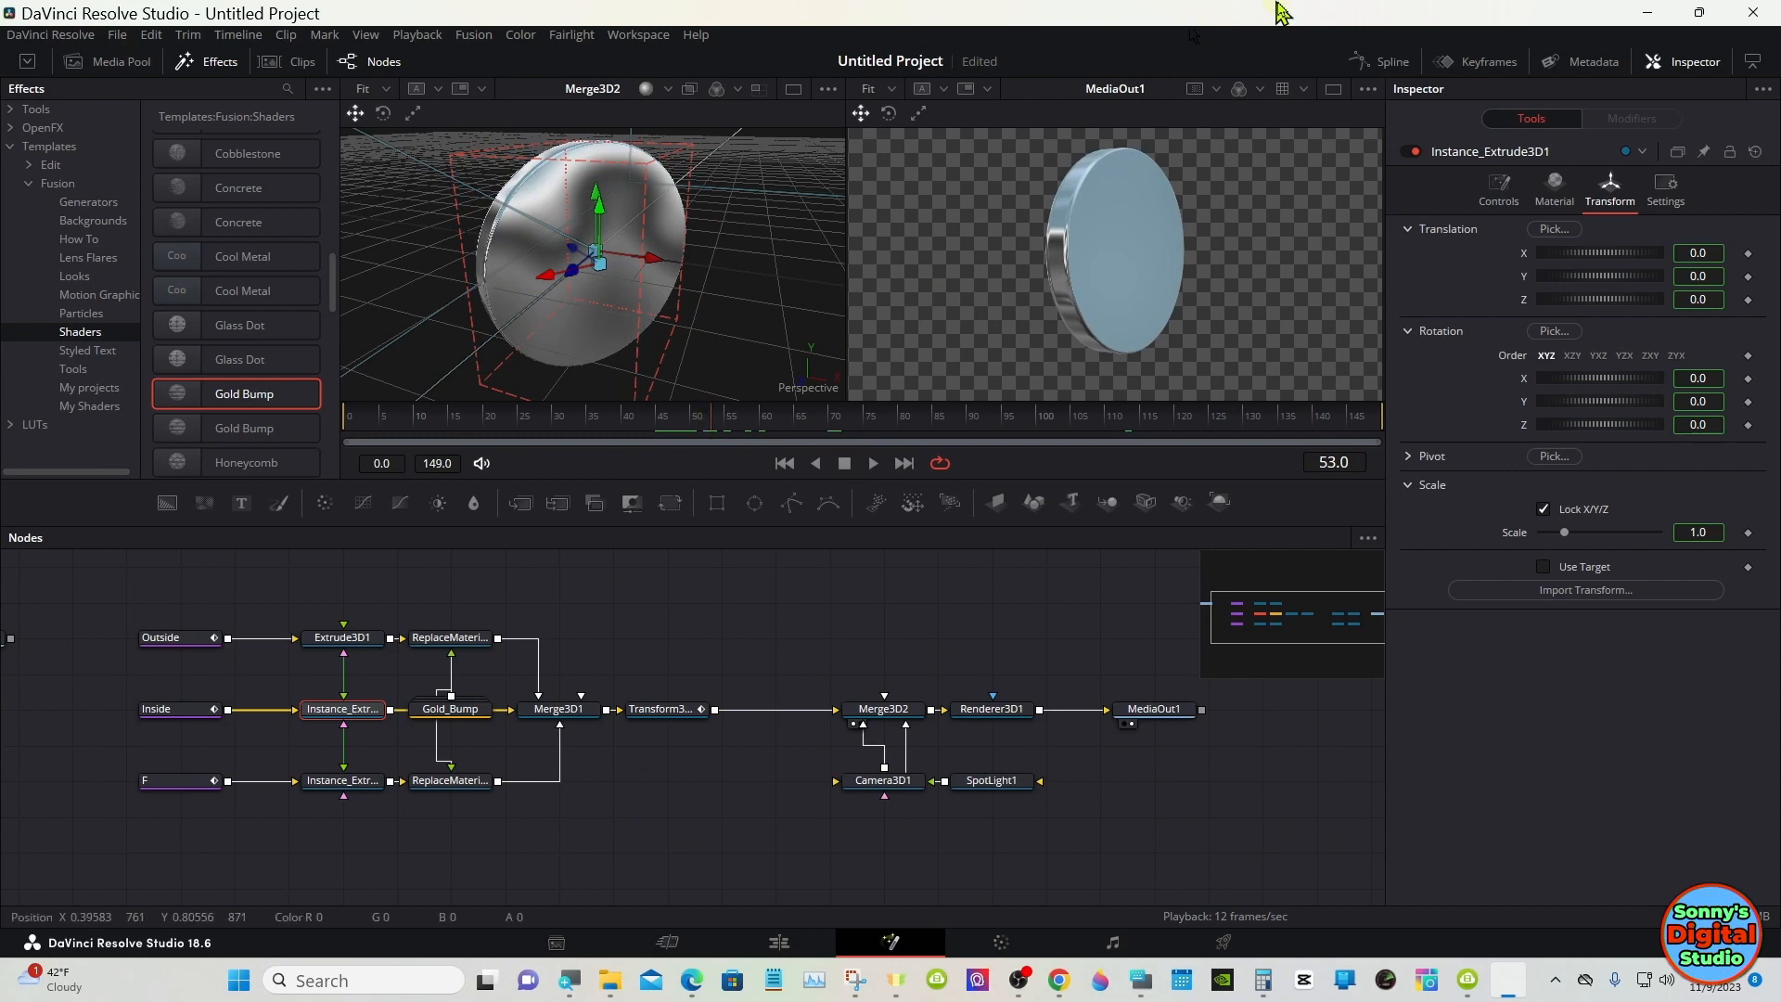
click(1388, 66)
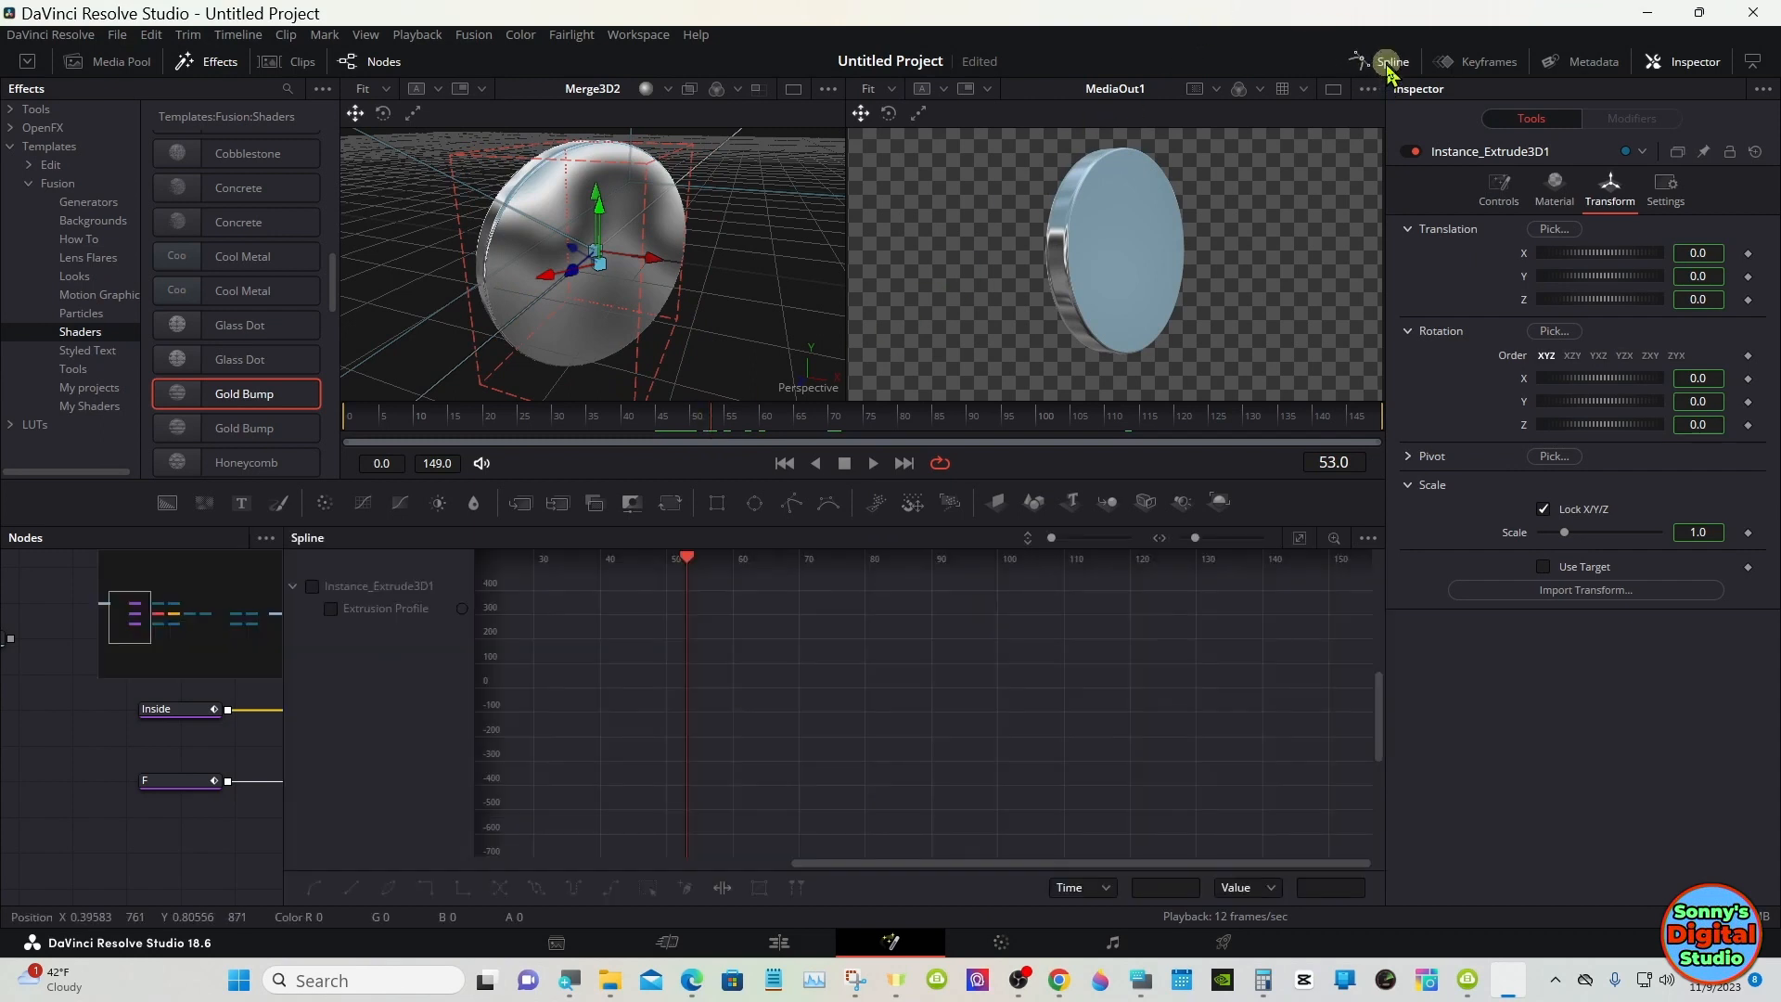
click(1386, 66)
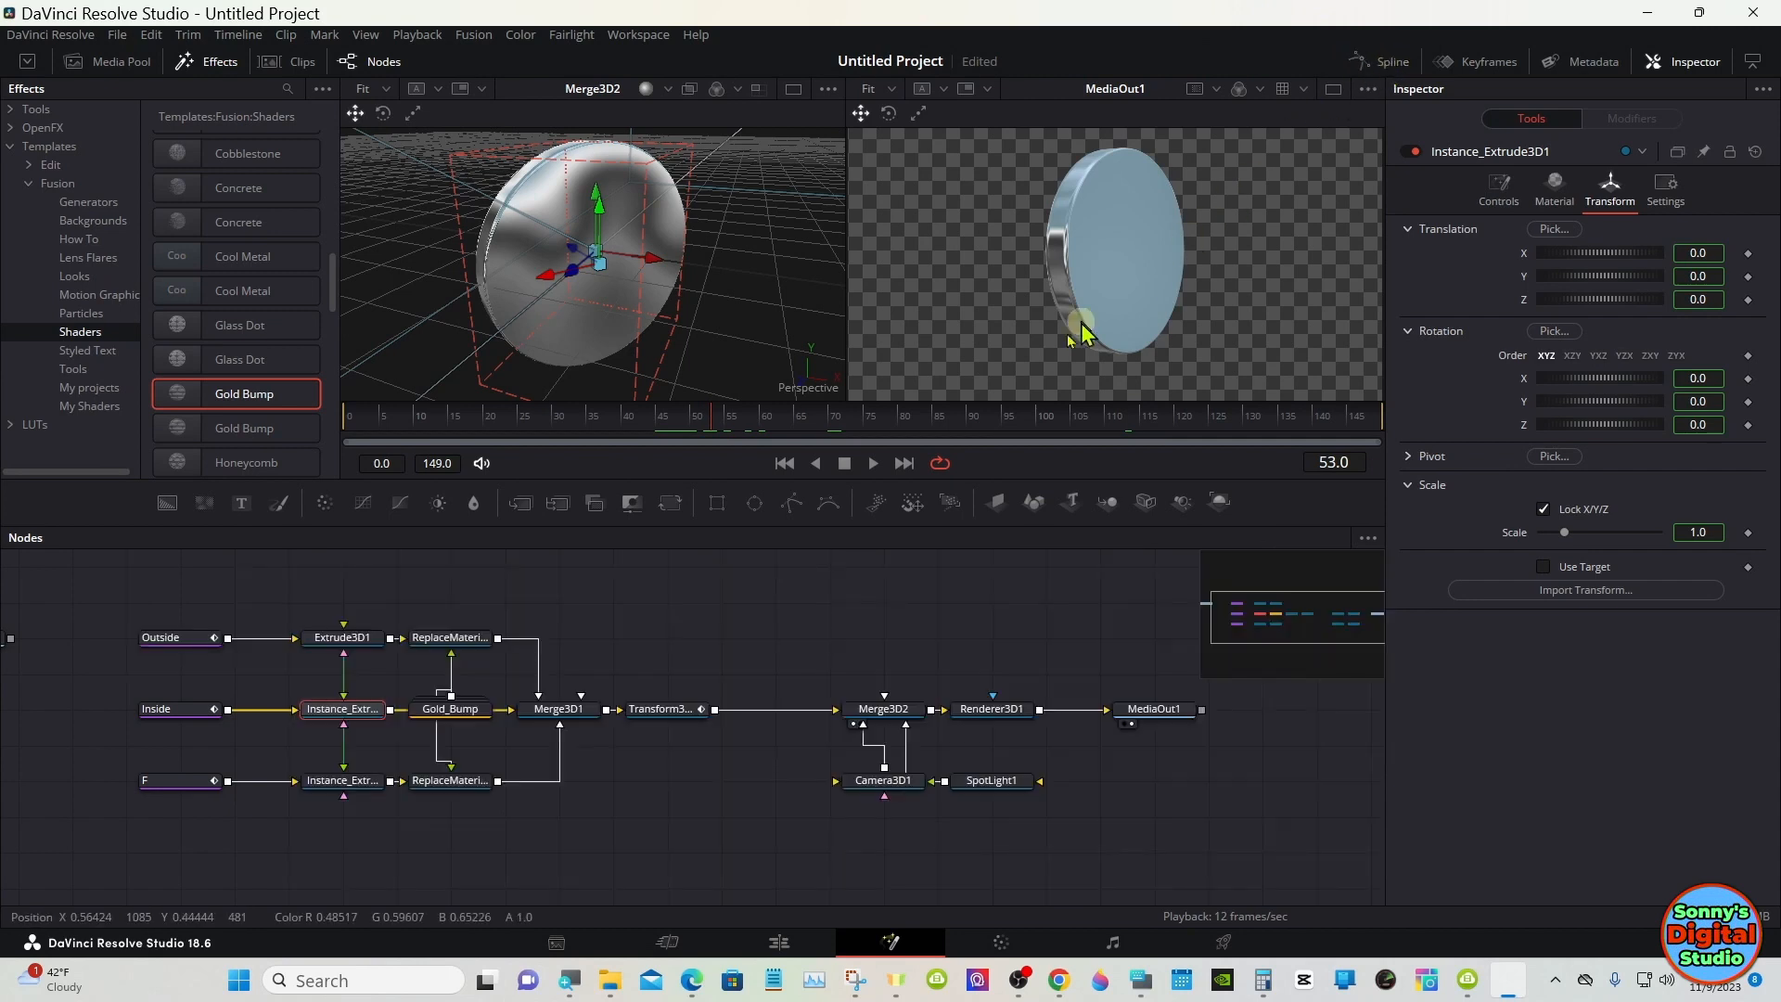
click(683, 708)
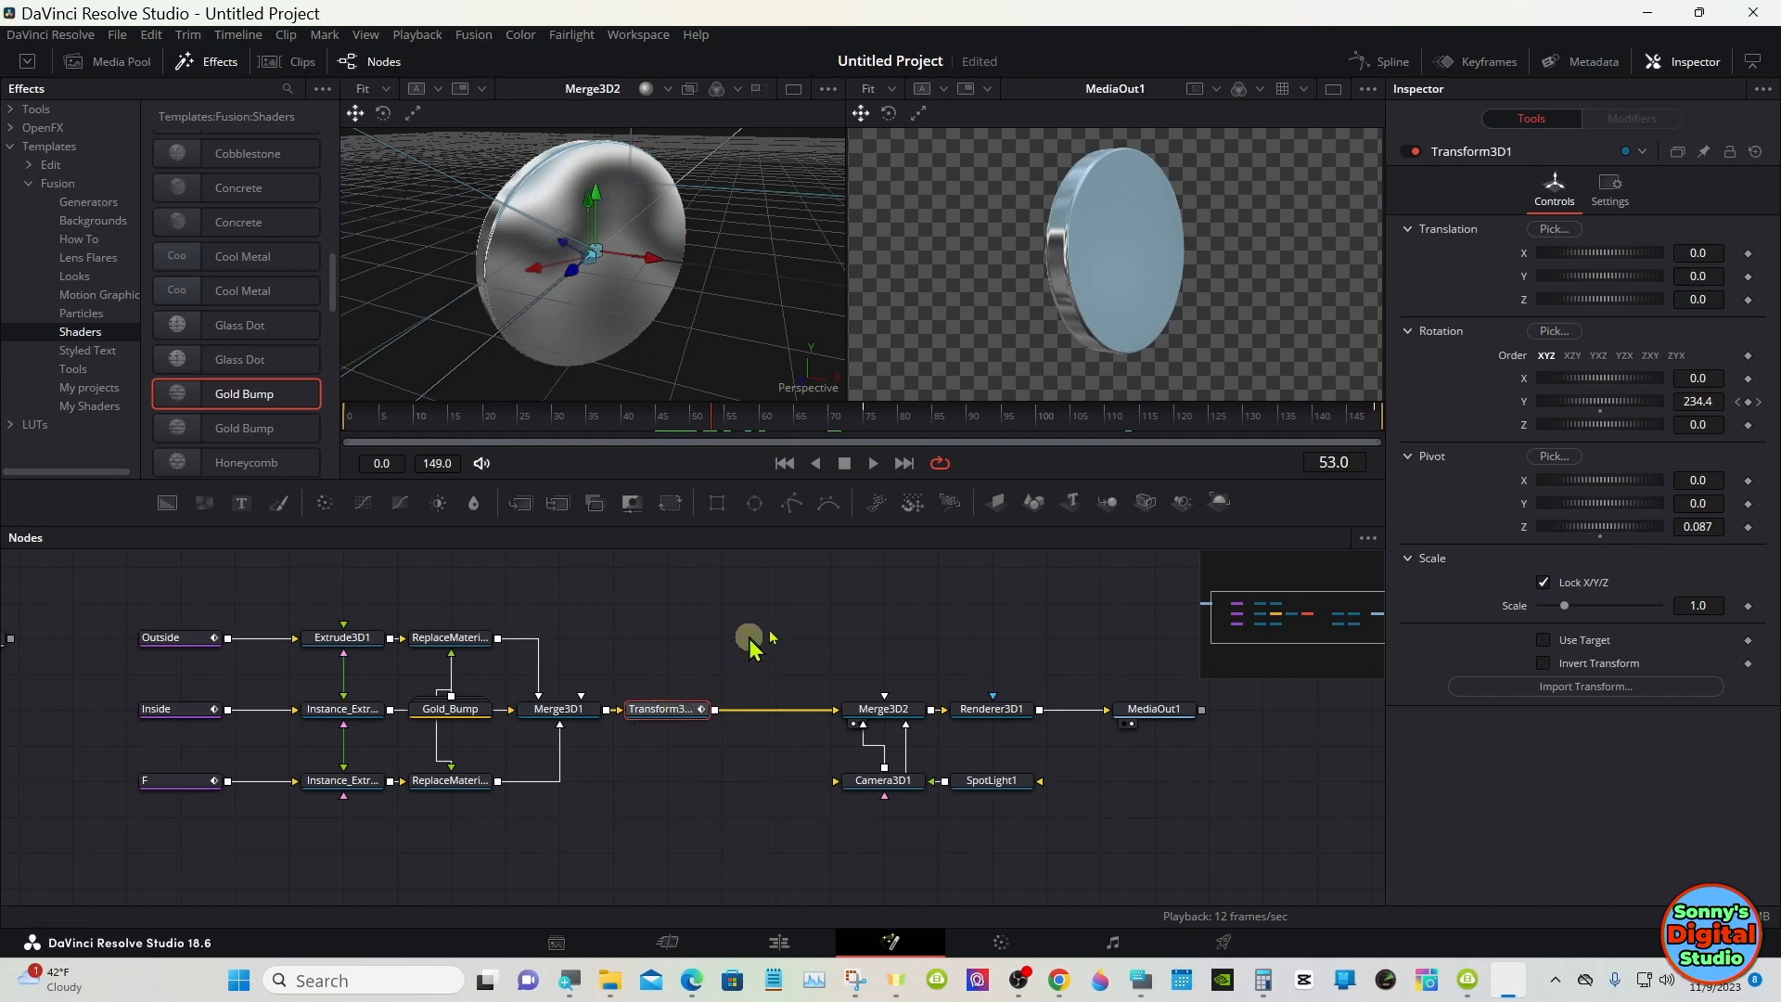
click(1392, 63)
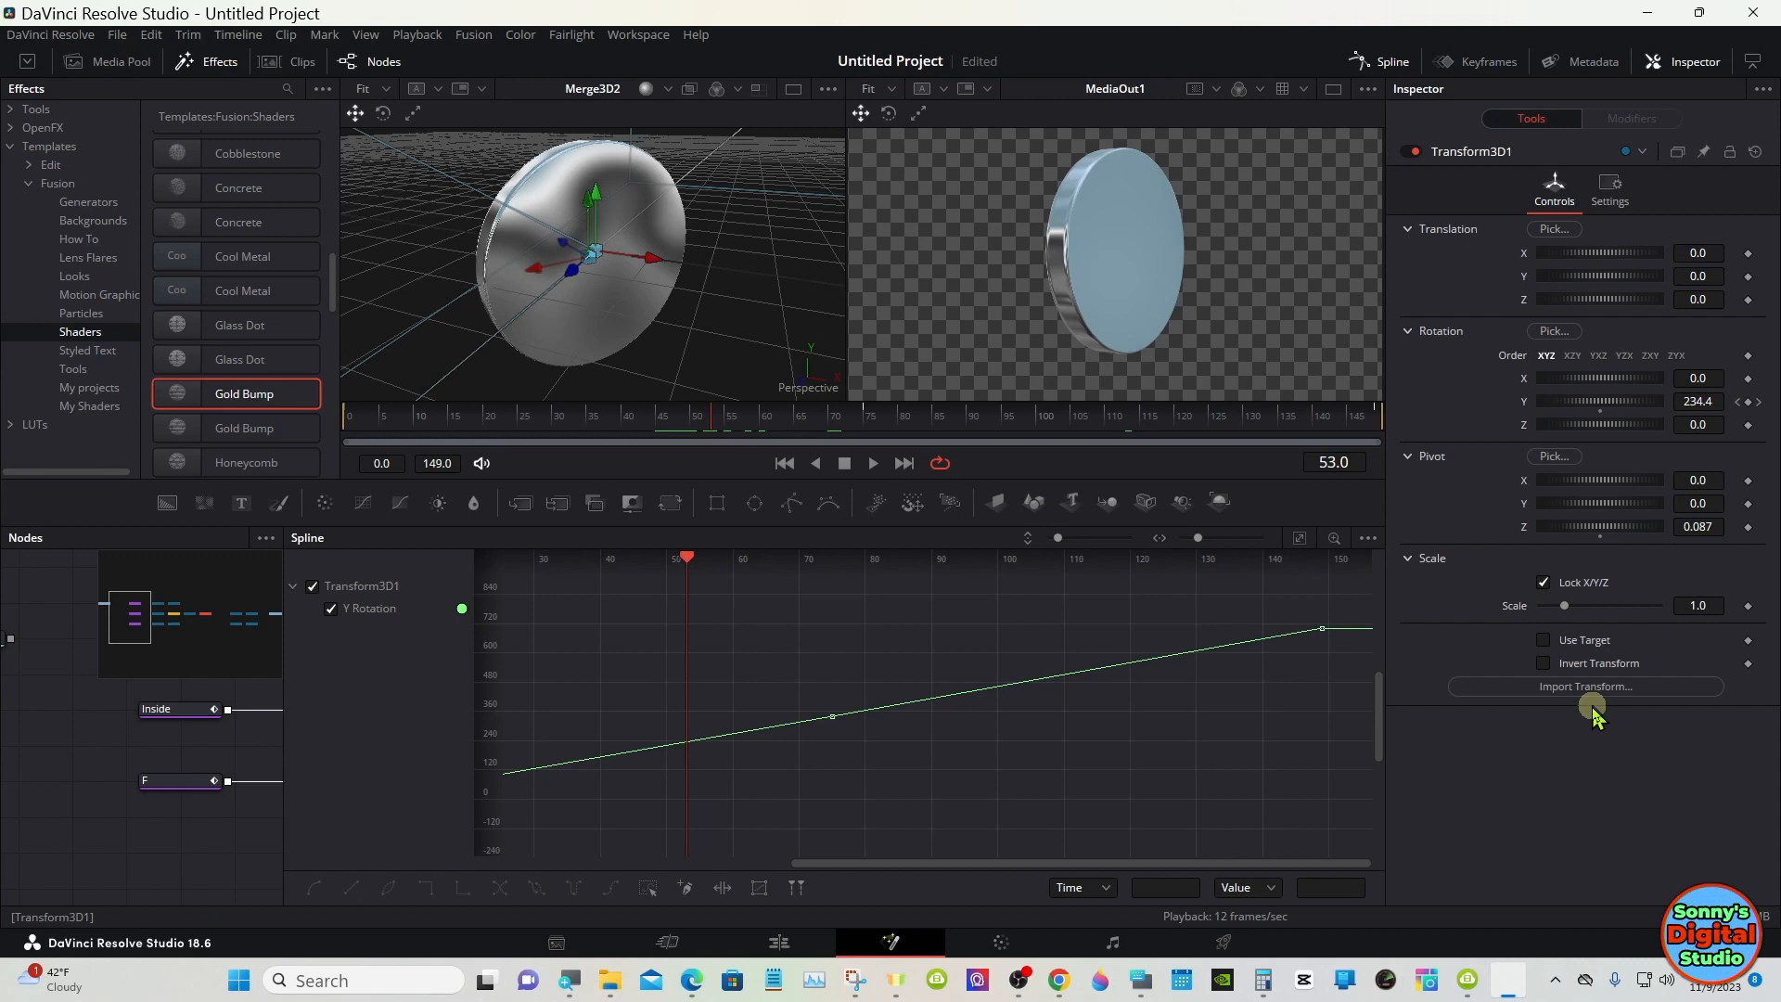
click(1753, 67)
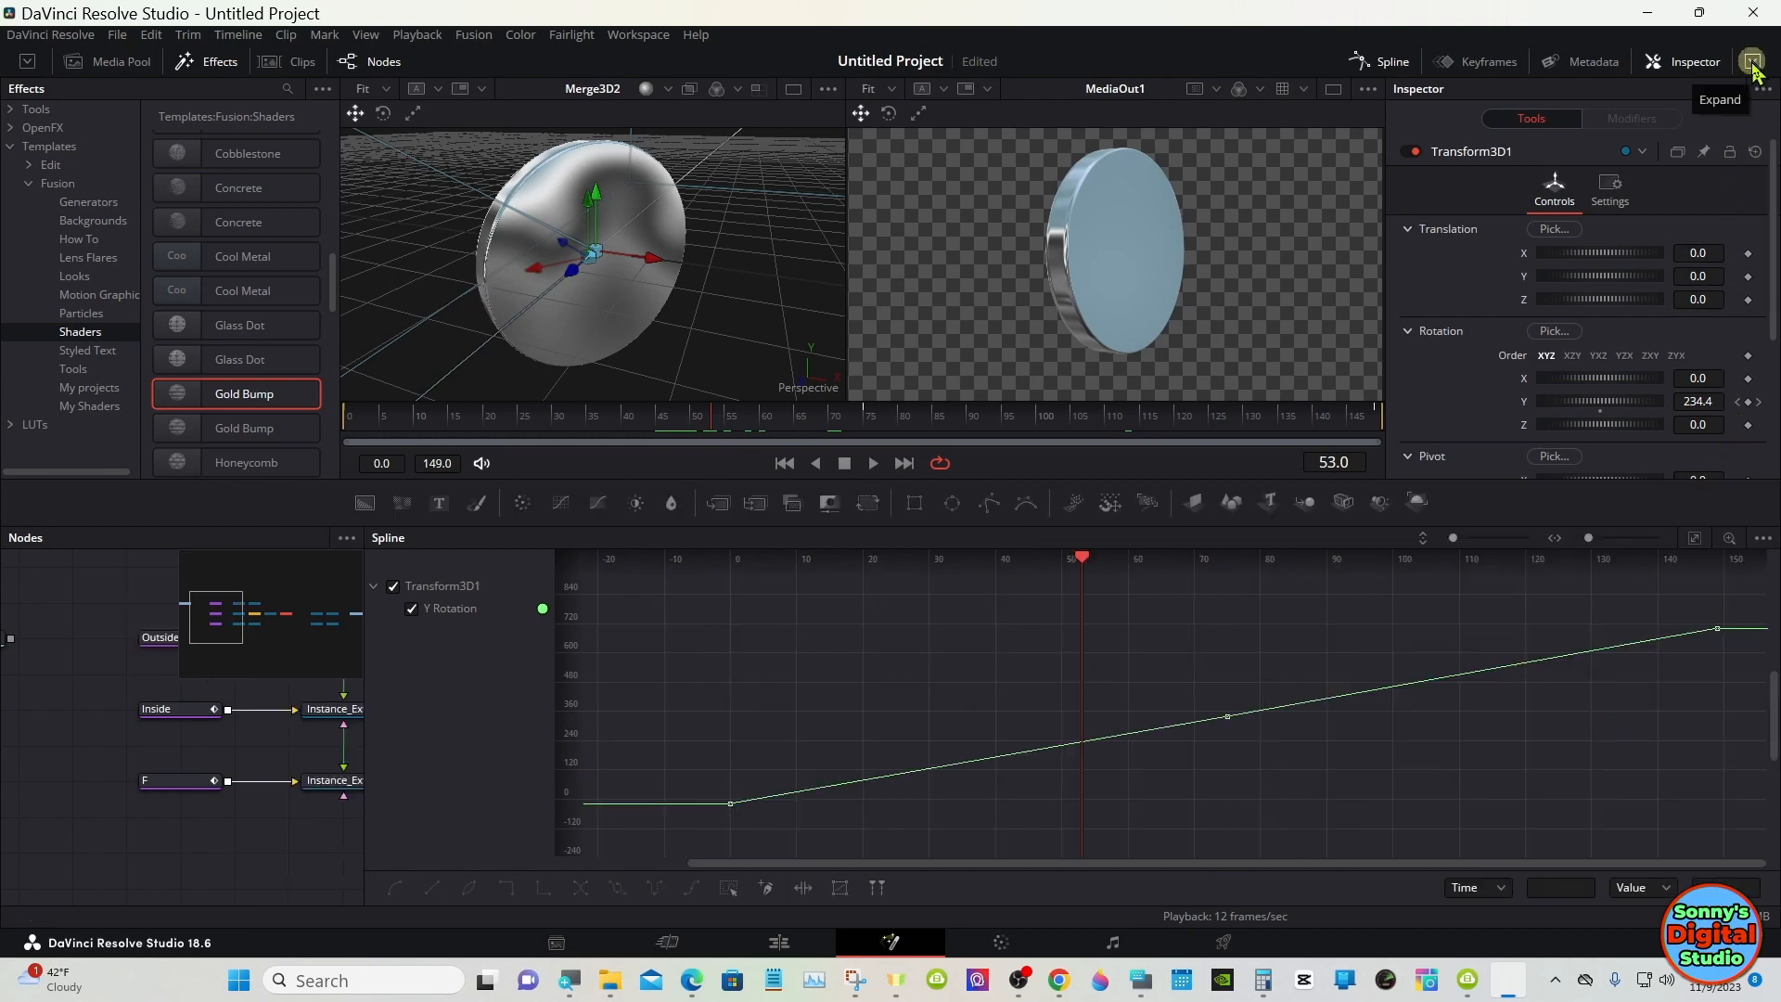
click(1689, 540)
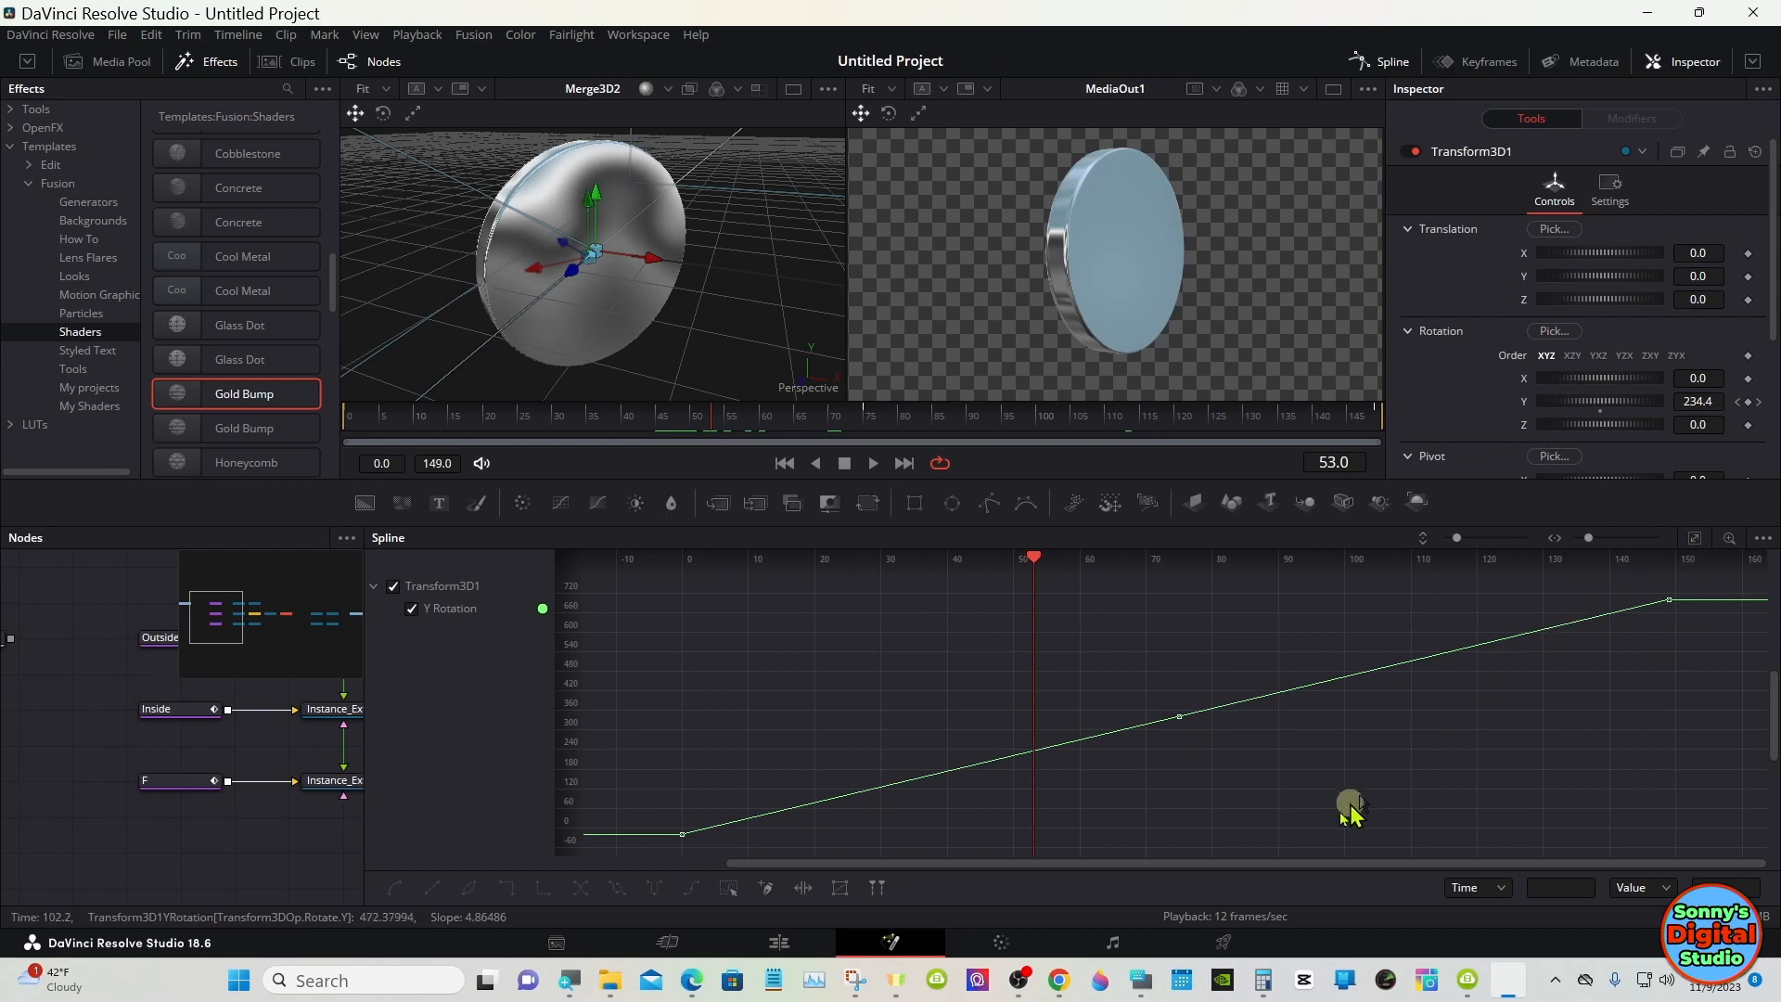
- Select all keyframes on the Transform3D1 Y Rotation curve and flatten their handles into smooth eases
click(1148, 974)
drag(942, 759, 1235, 659)
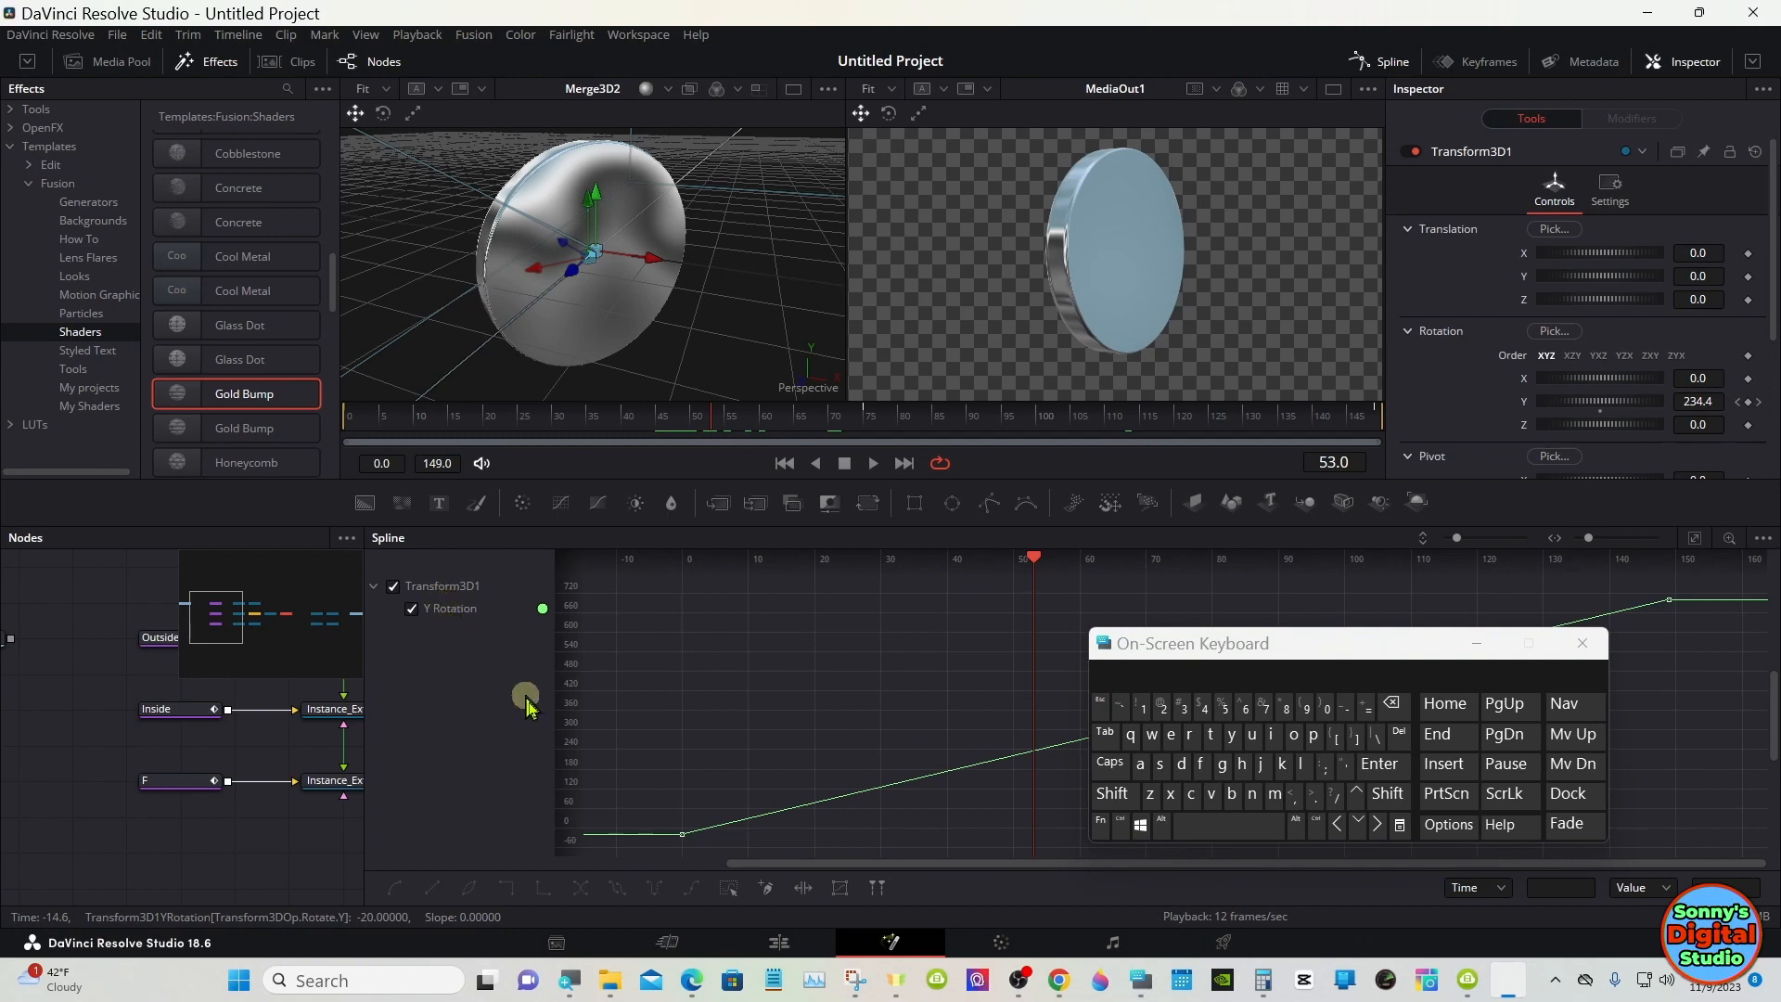
click(731, 889)
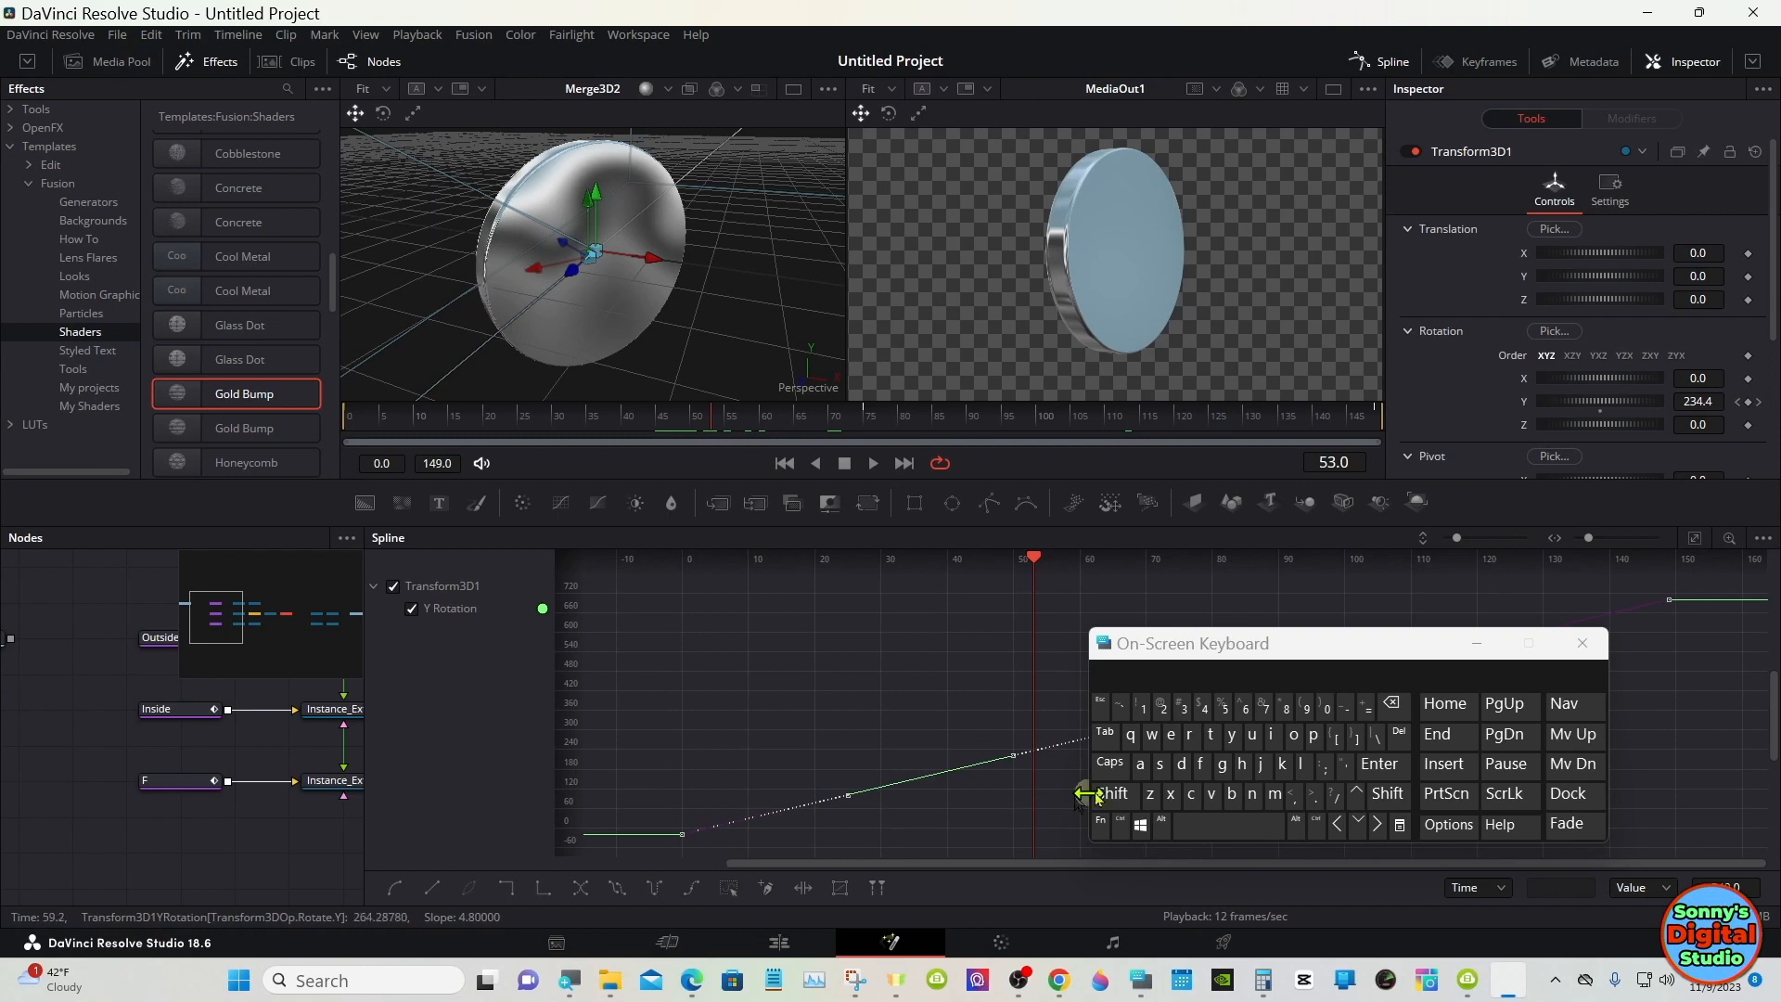
click(1203, 765)
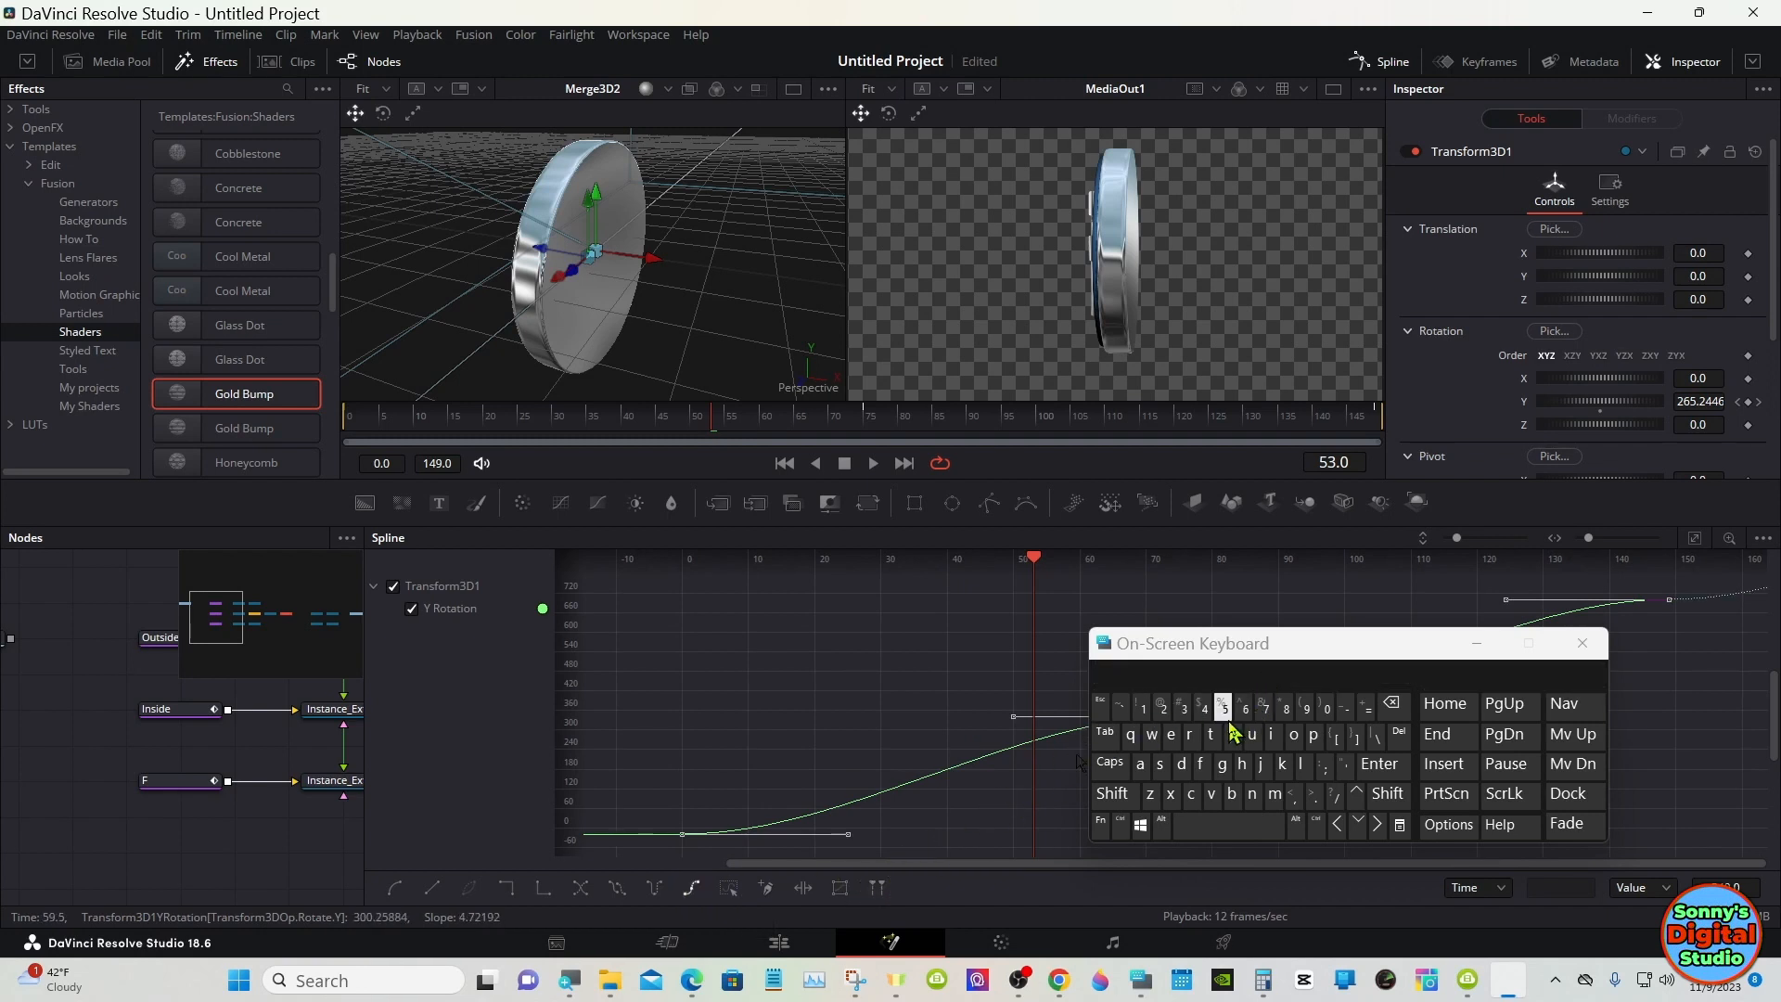
drag(1218, 658, 1010, 688)
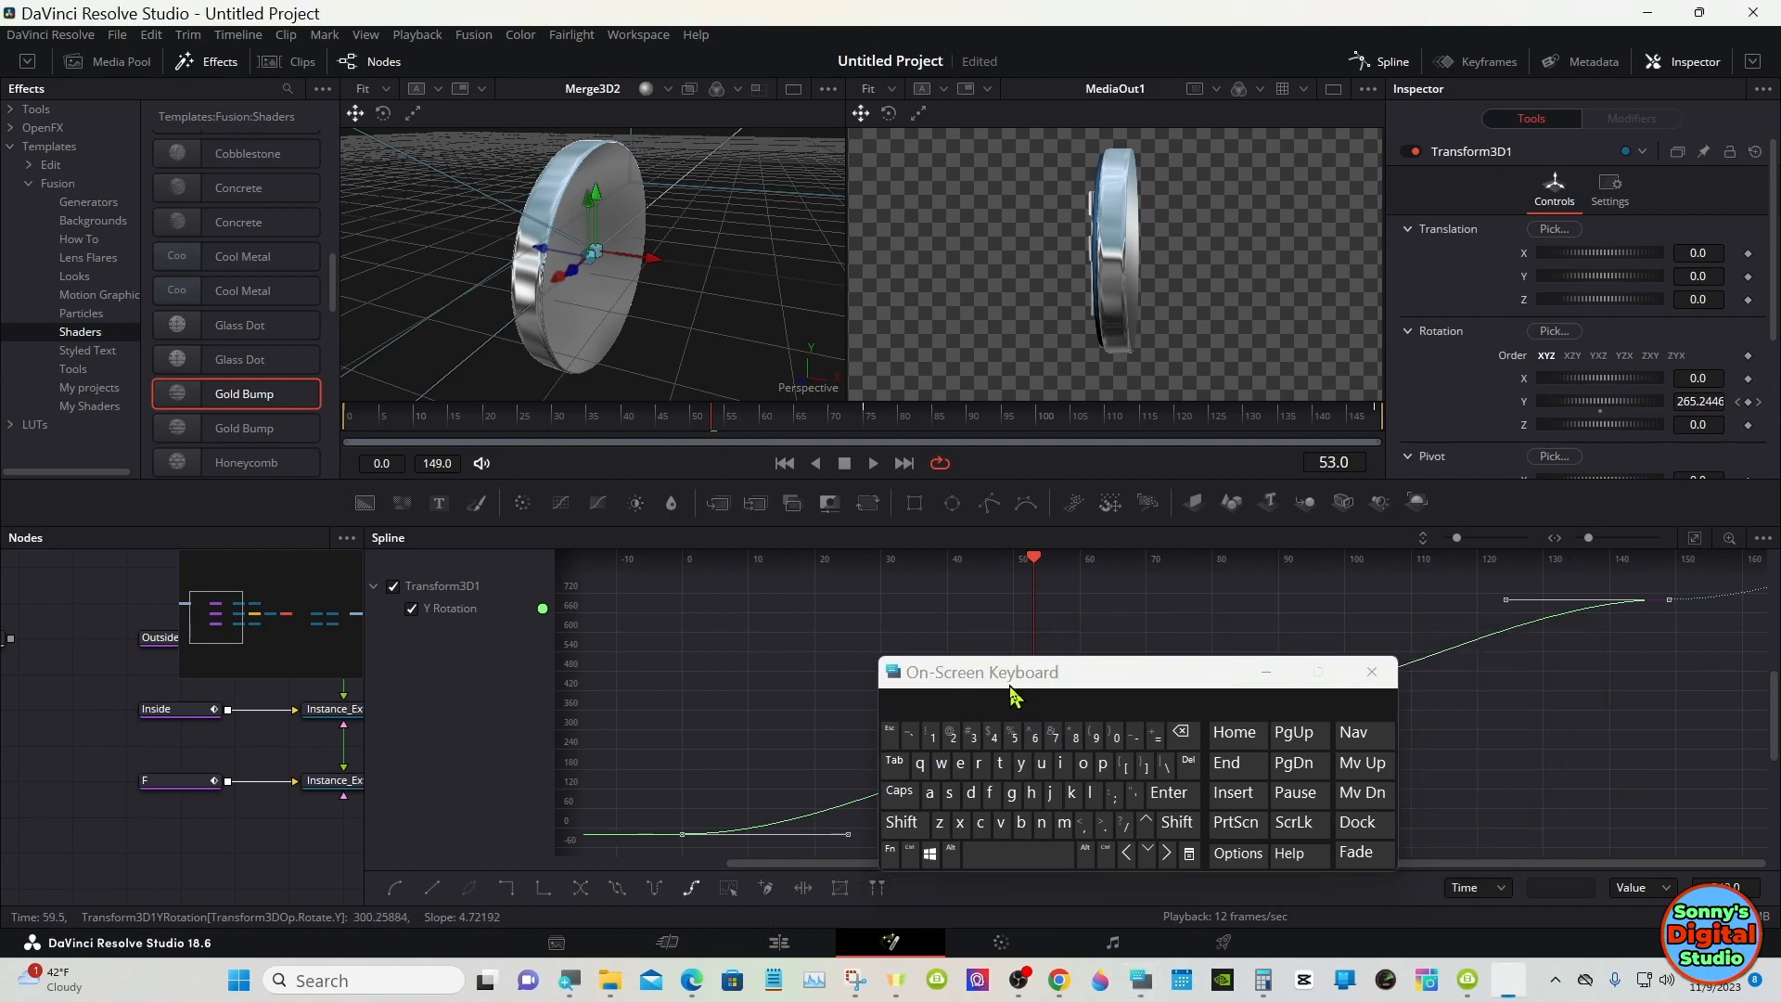
- Set the locked ease in and ease out of the Y Rotation keyframes to 55.1, and close the Spline editor
click(1002, 767)
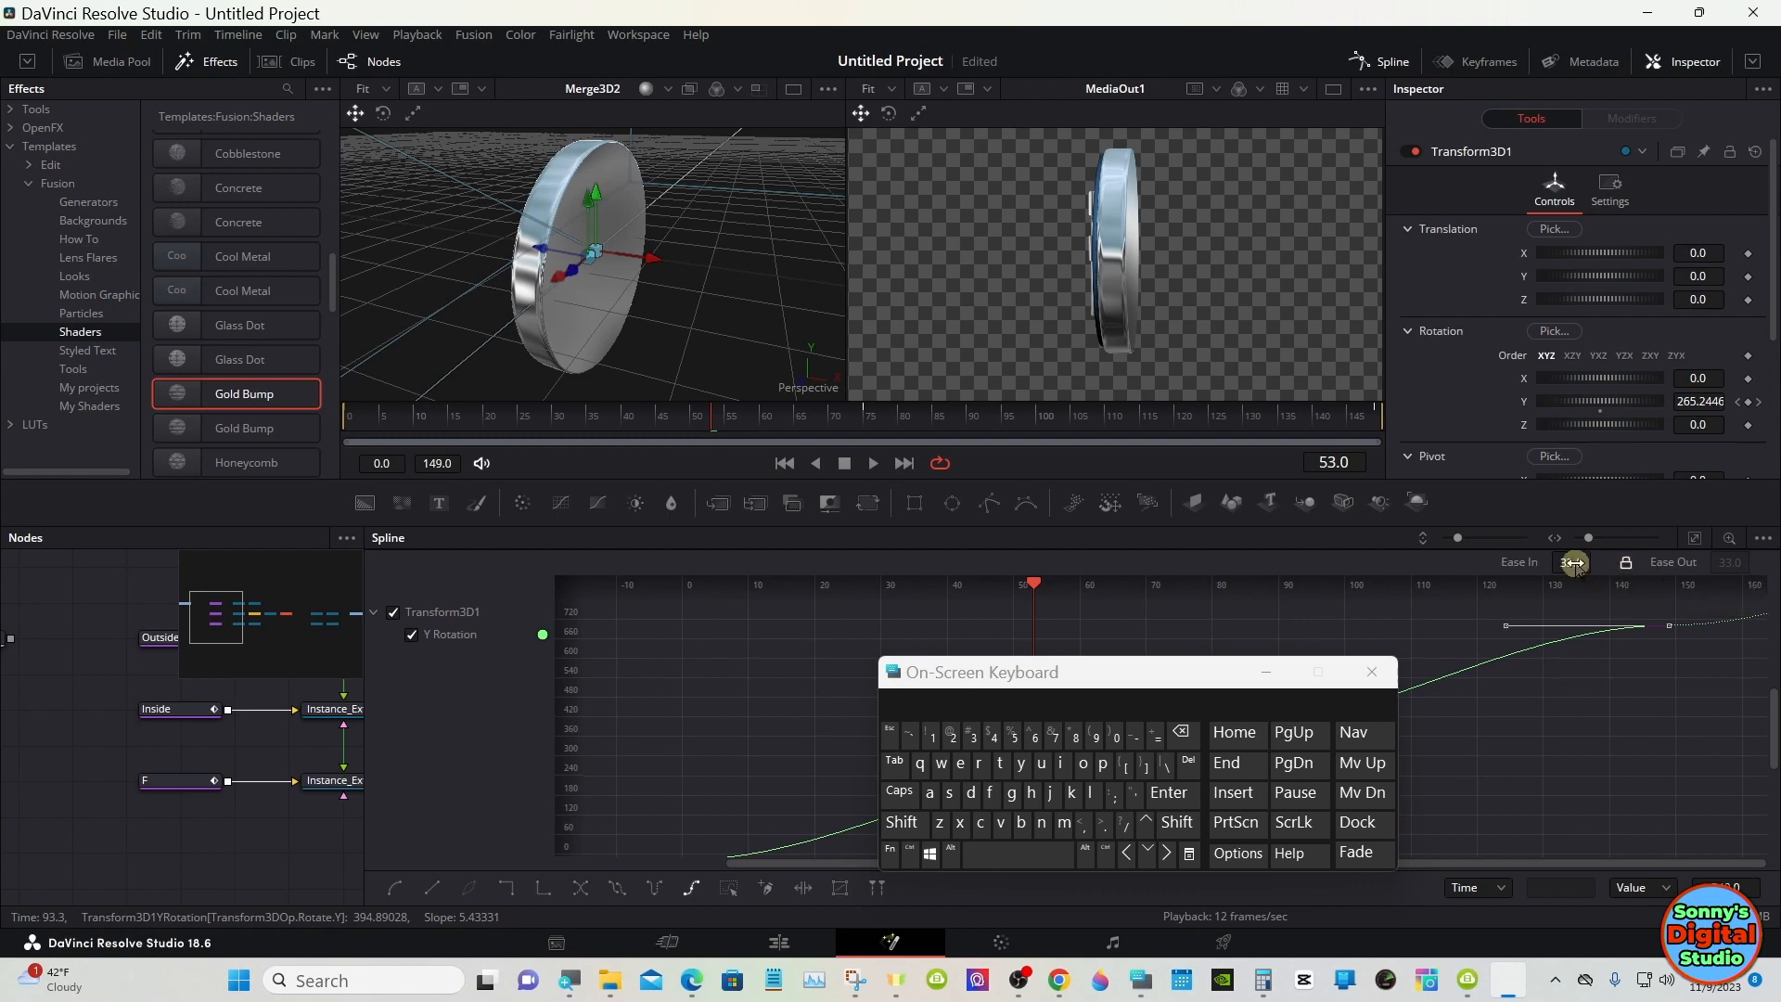
drag(1573, 566, 1673, 566)
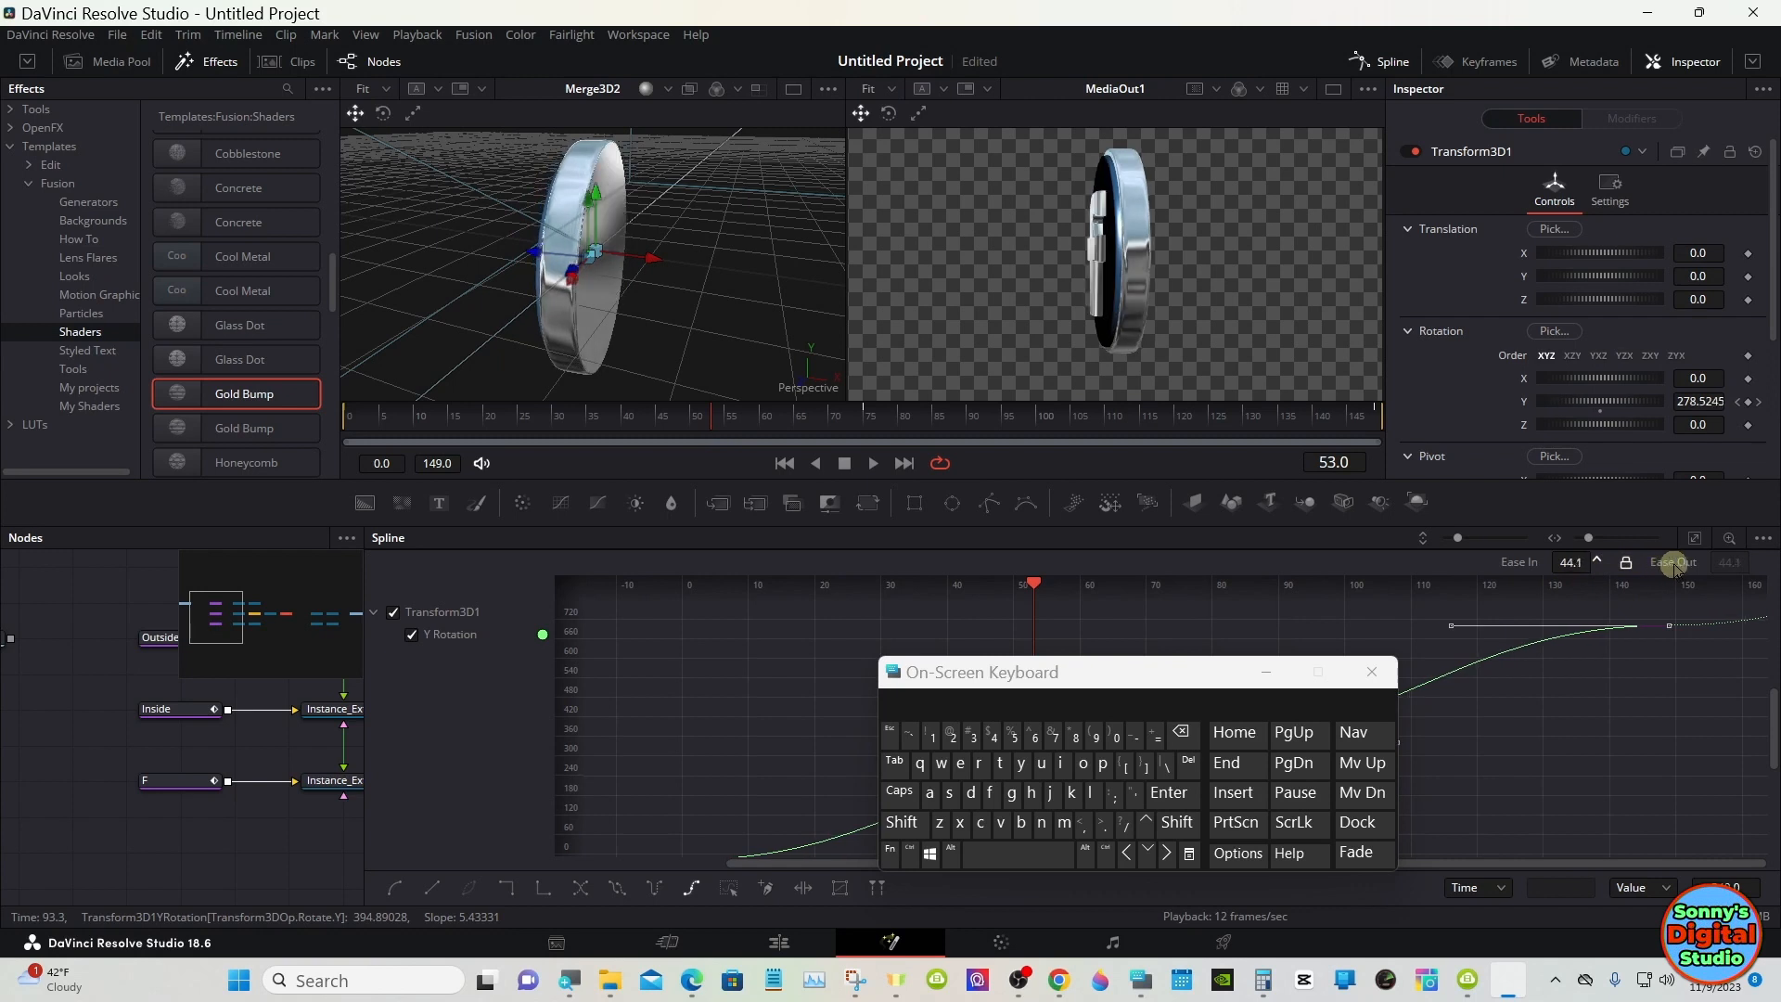
drag(1539, 565, 1639, 566)
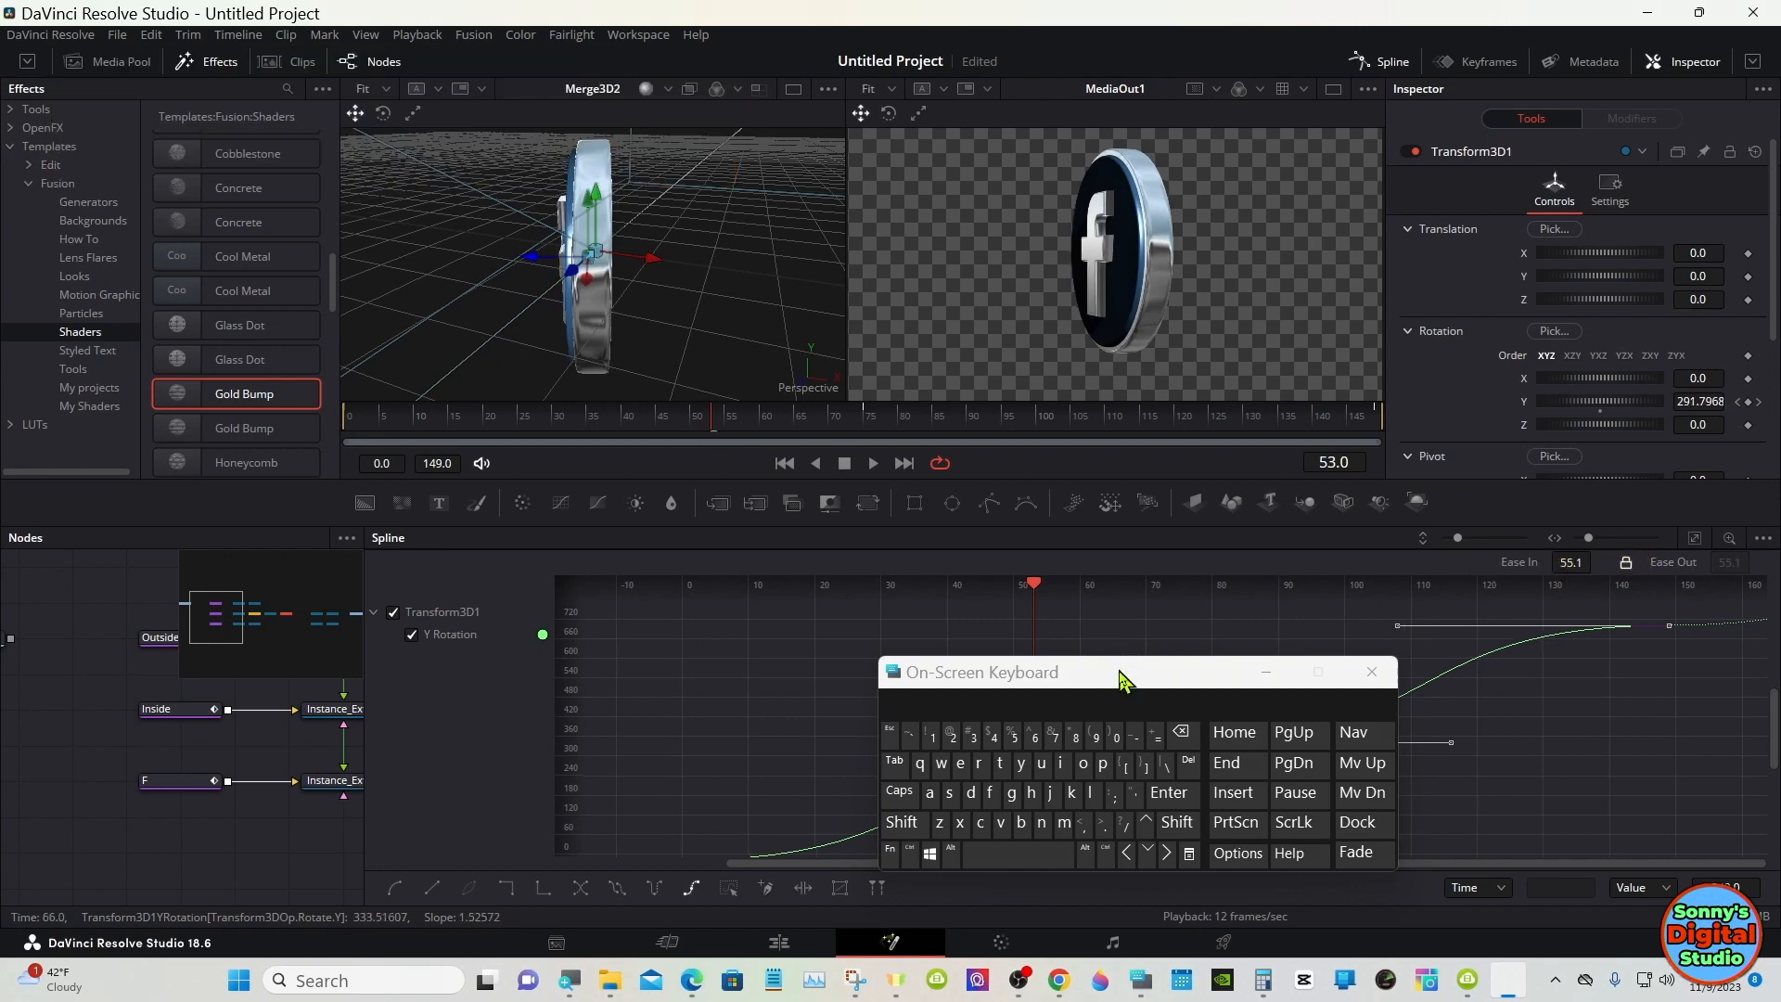
drag(1166, 677, 1287, 620)
click(1385, 614)
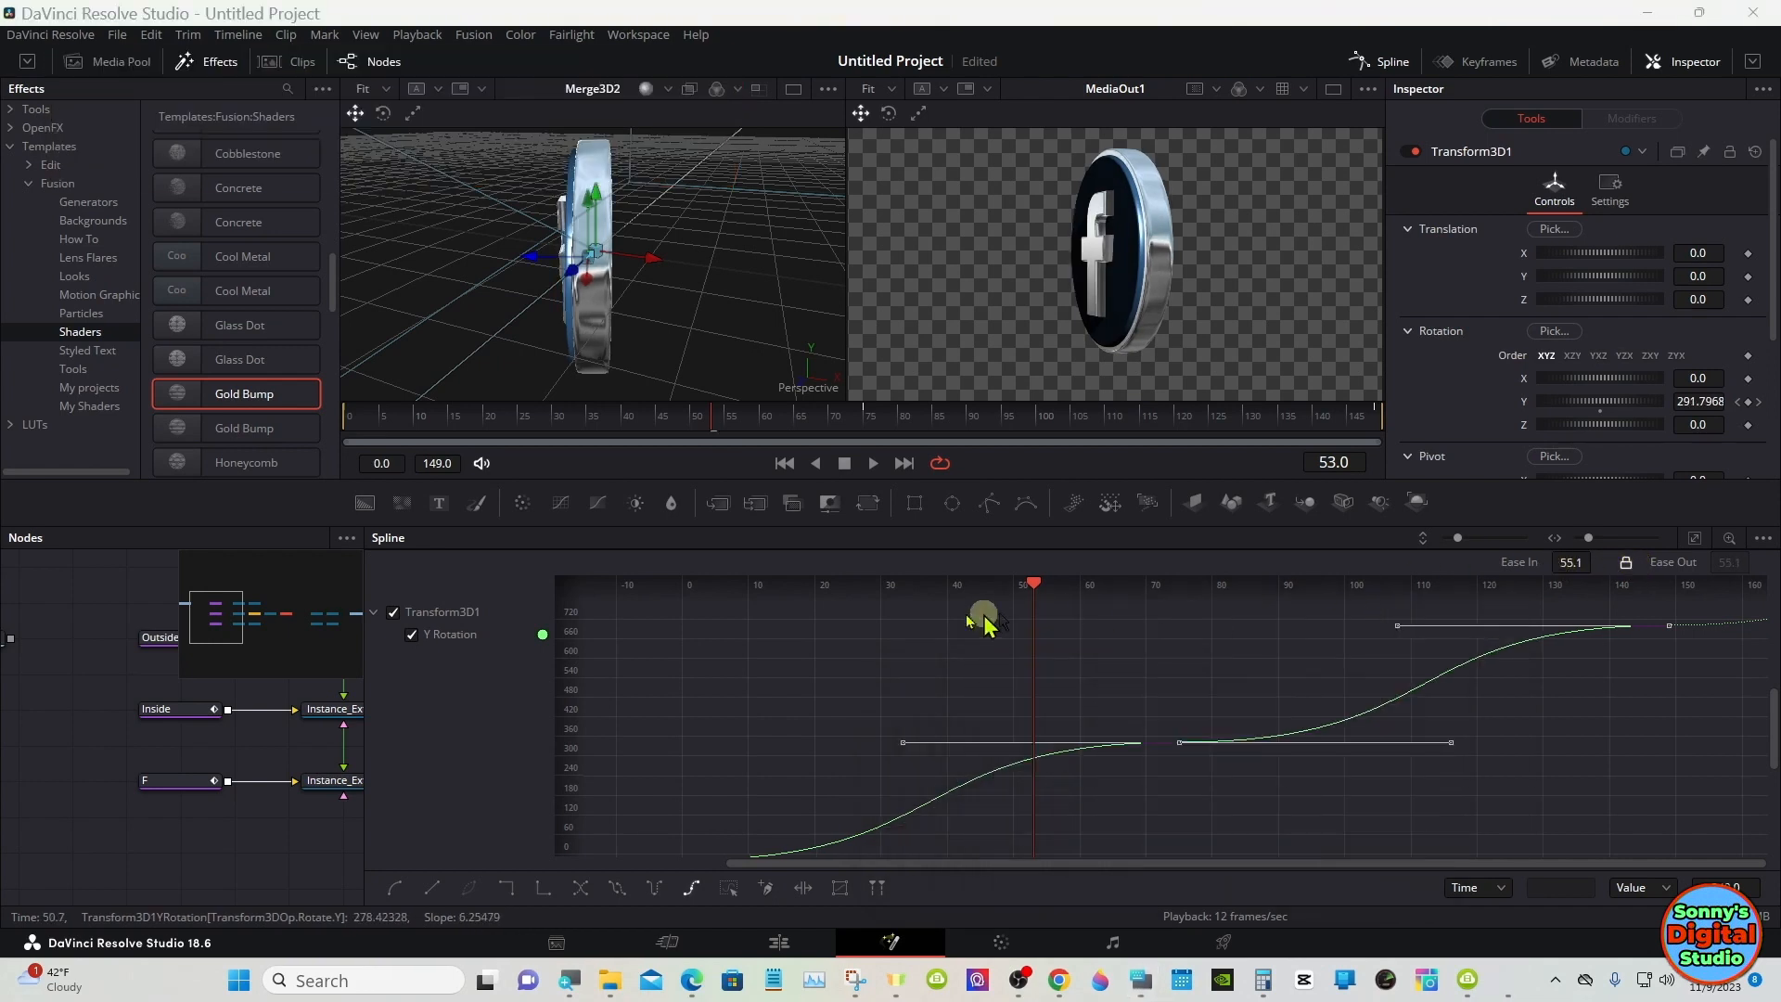
click(392, 613)
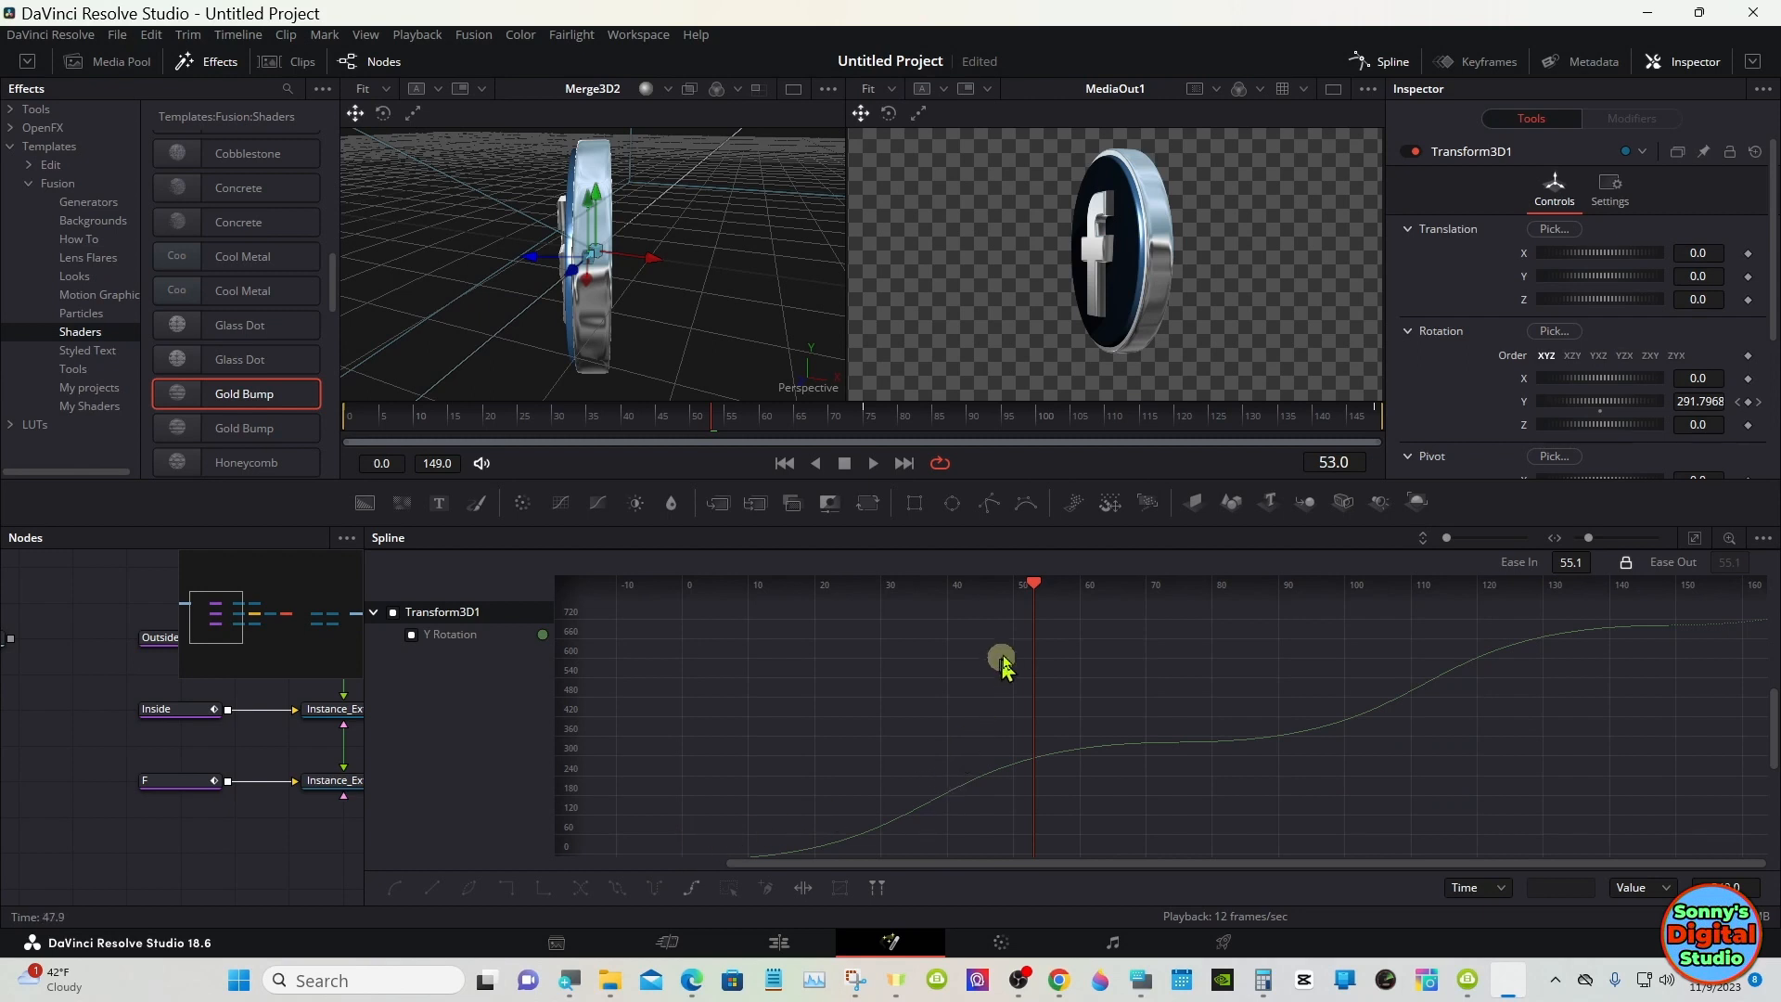
click(1392, 61)
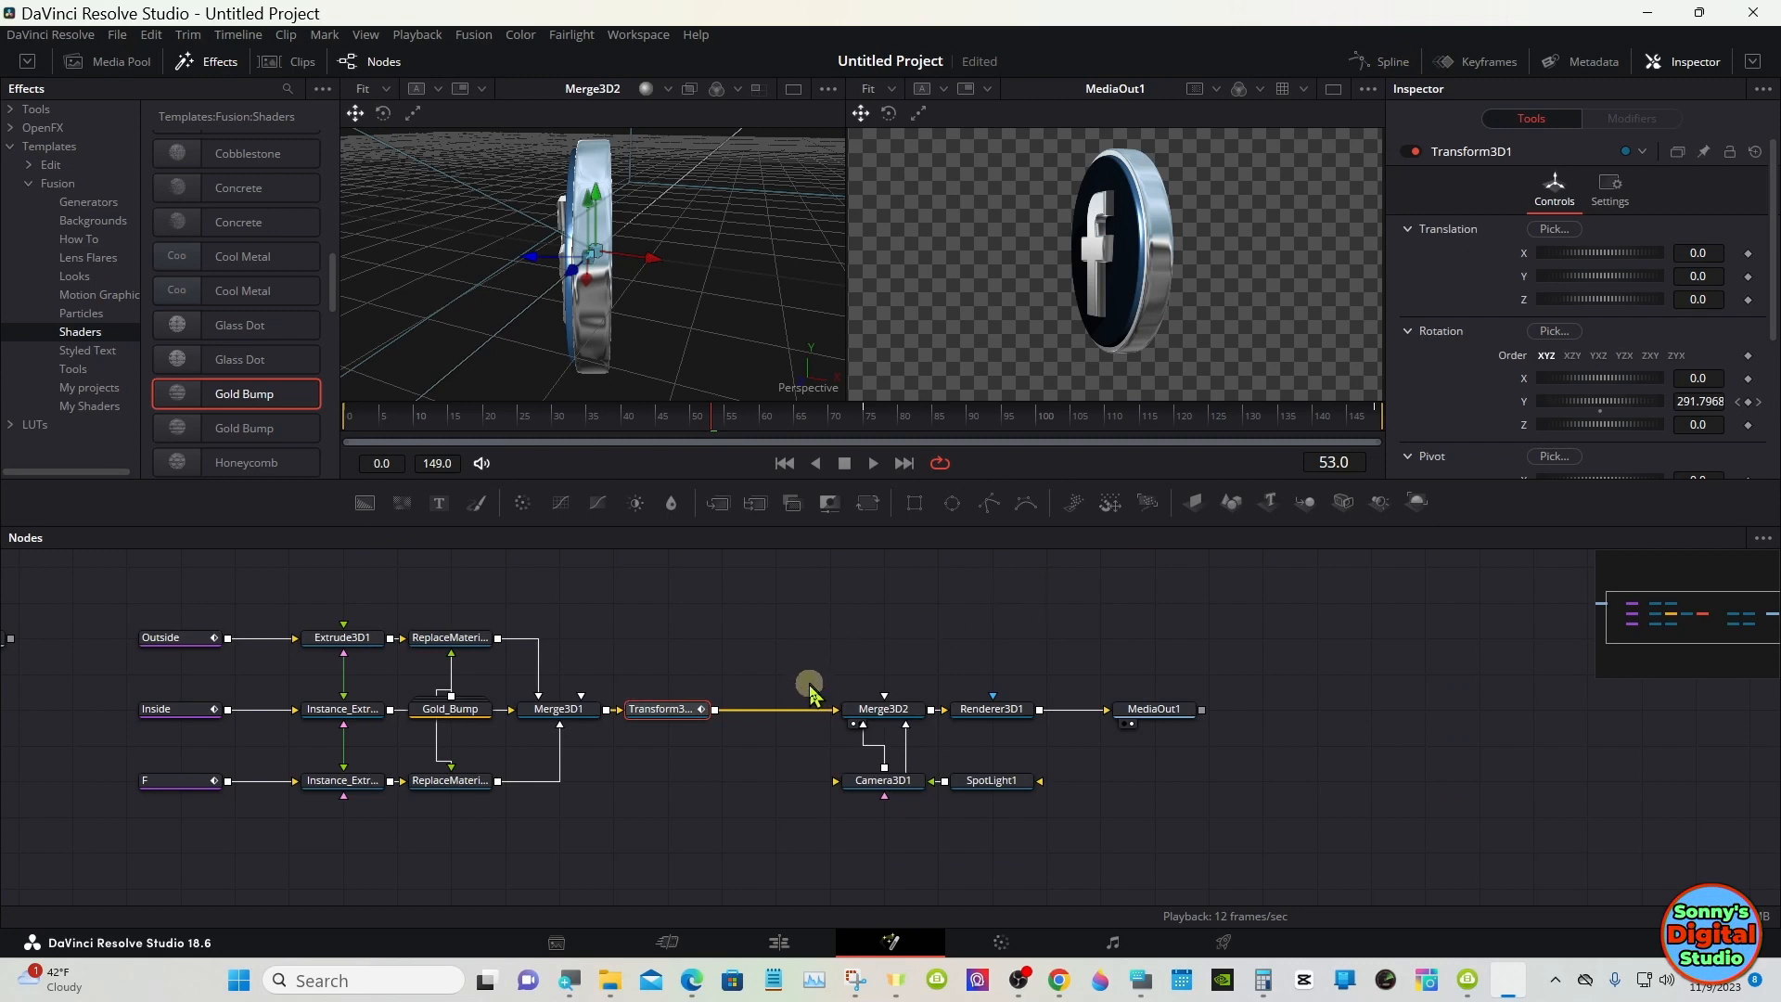
- Separate the Camera3D1 node from SpotLight1, enlarge the viewers, and set the camera's Z translation to 5.35
click(983, 782)
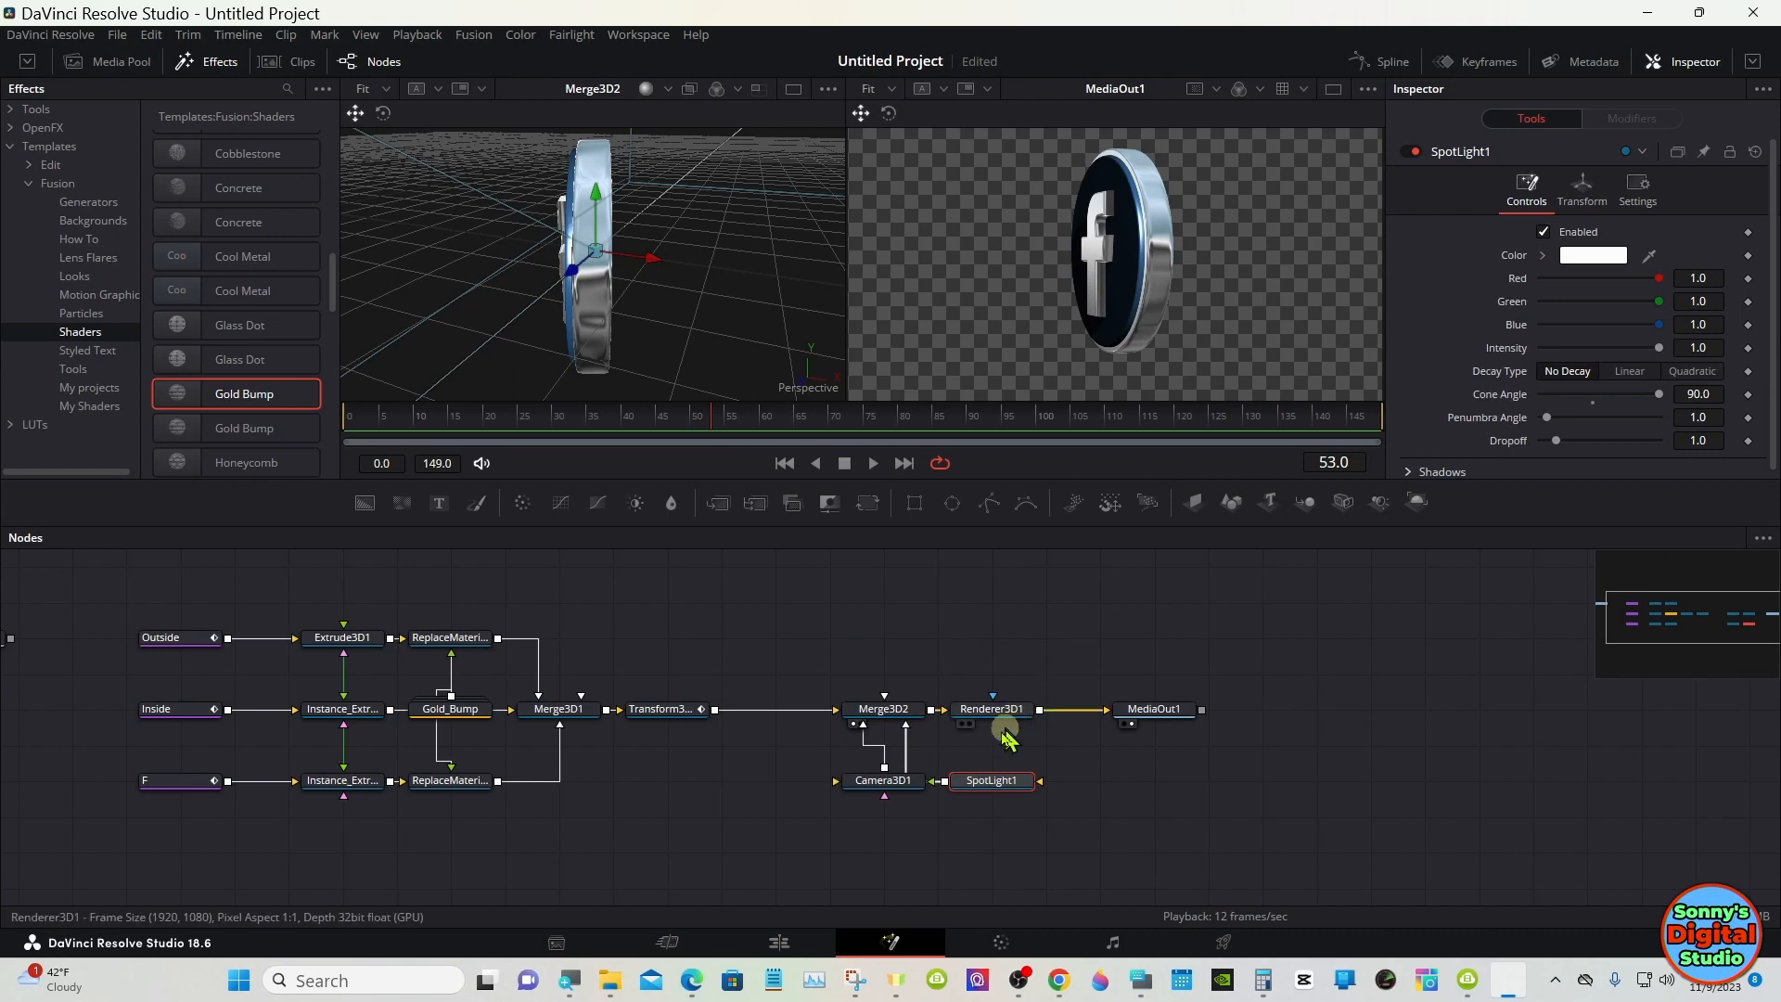
drag(882, 778, 829, 777)
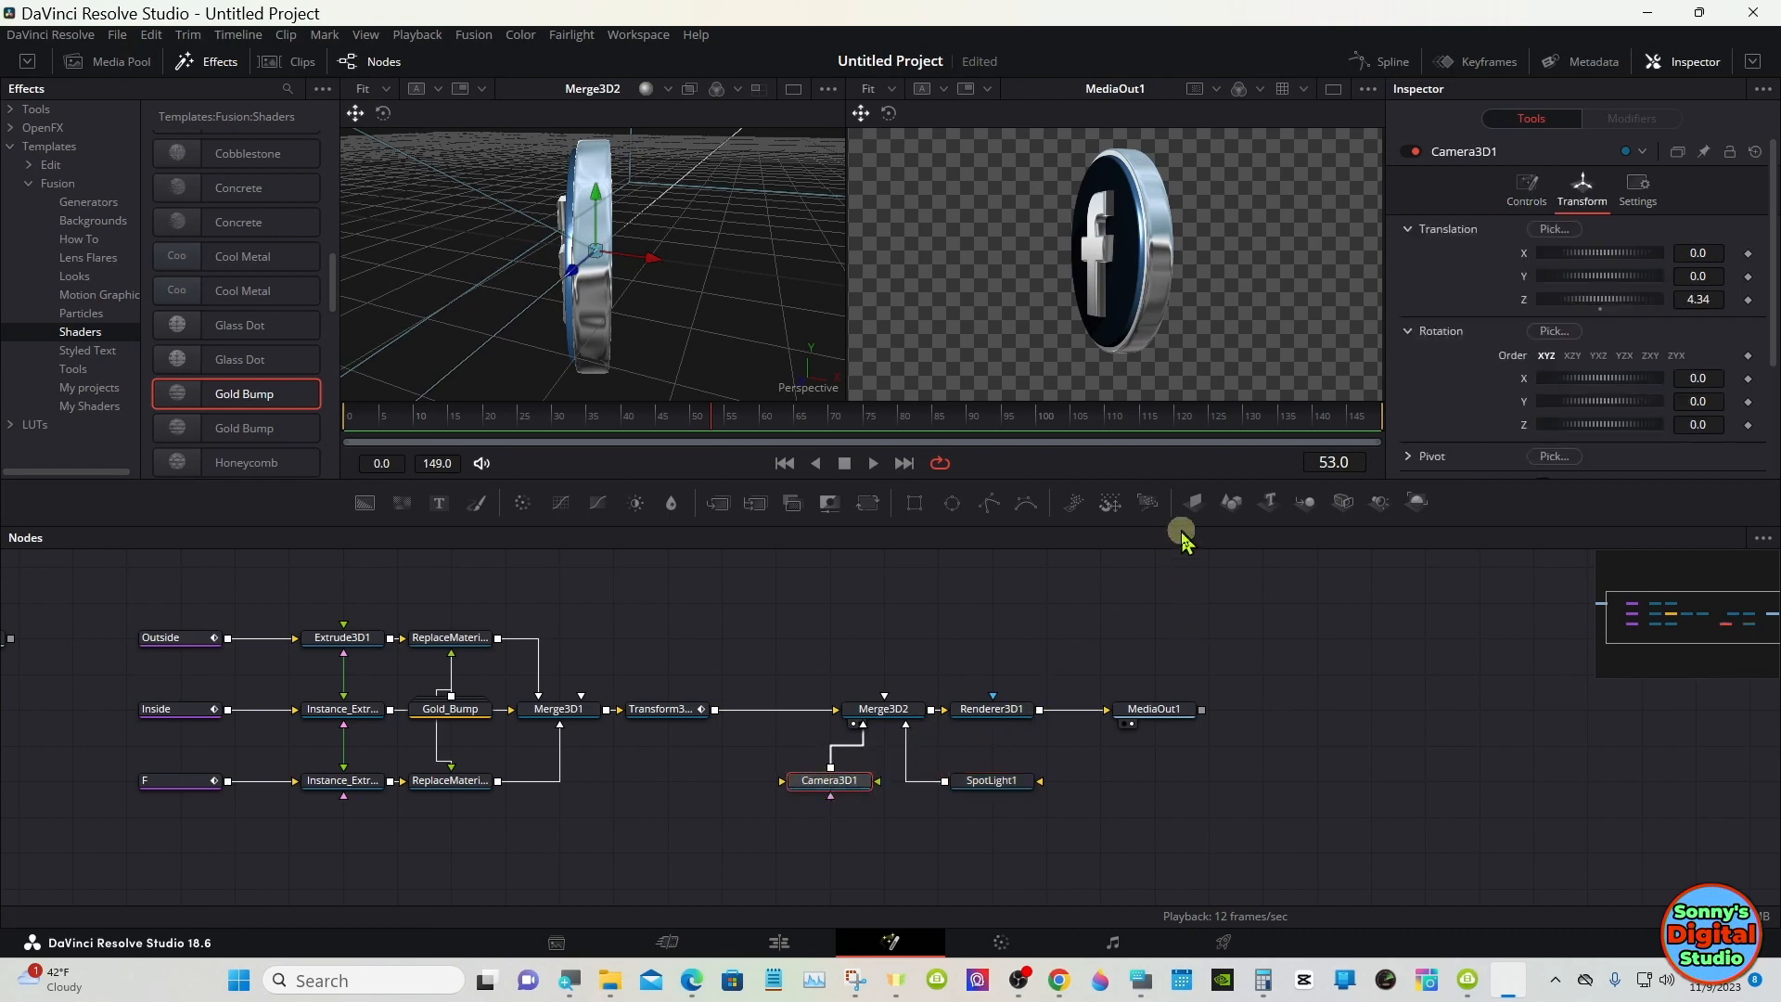
drag(1176, 525, 1179, 669)
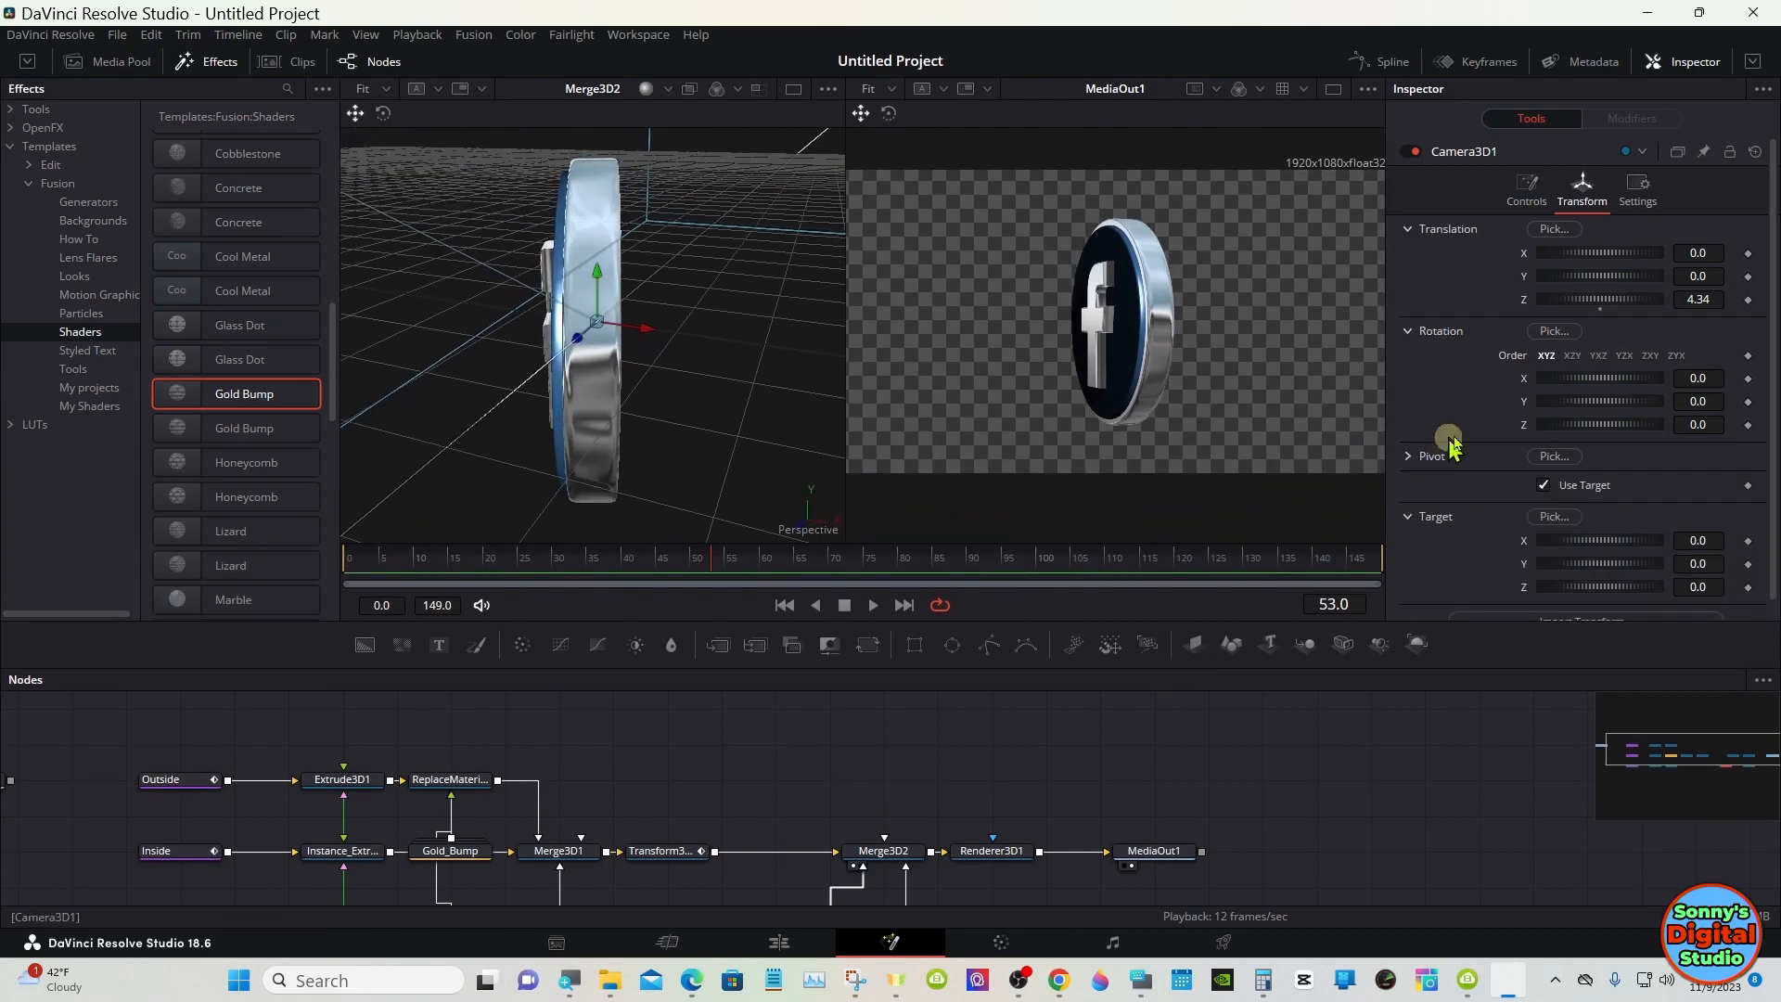
drag(1598, 306, 1608, 307)
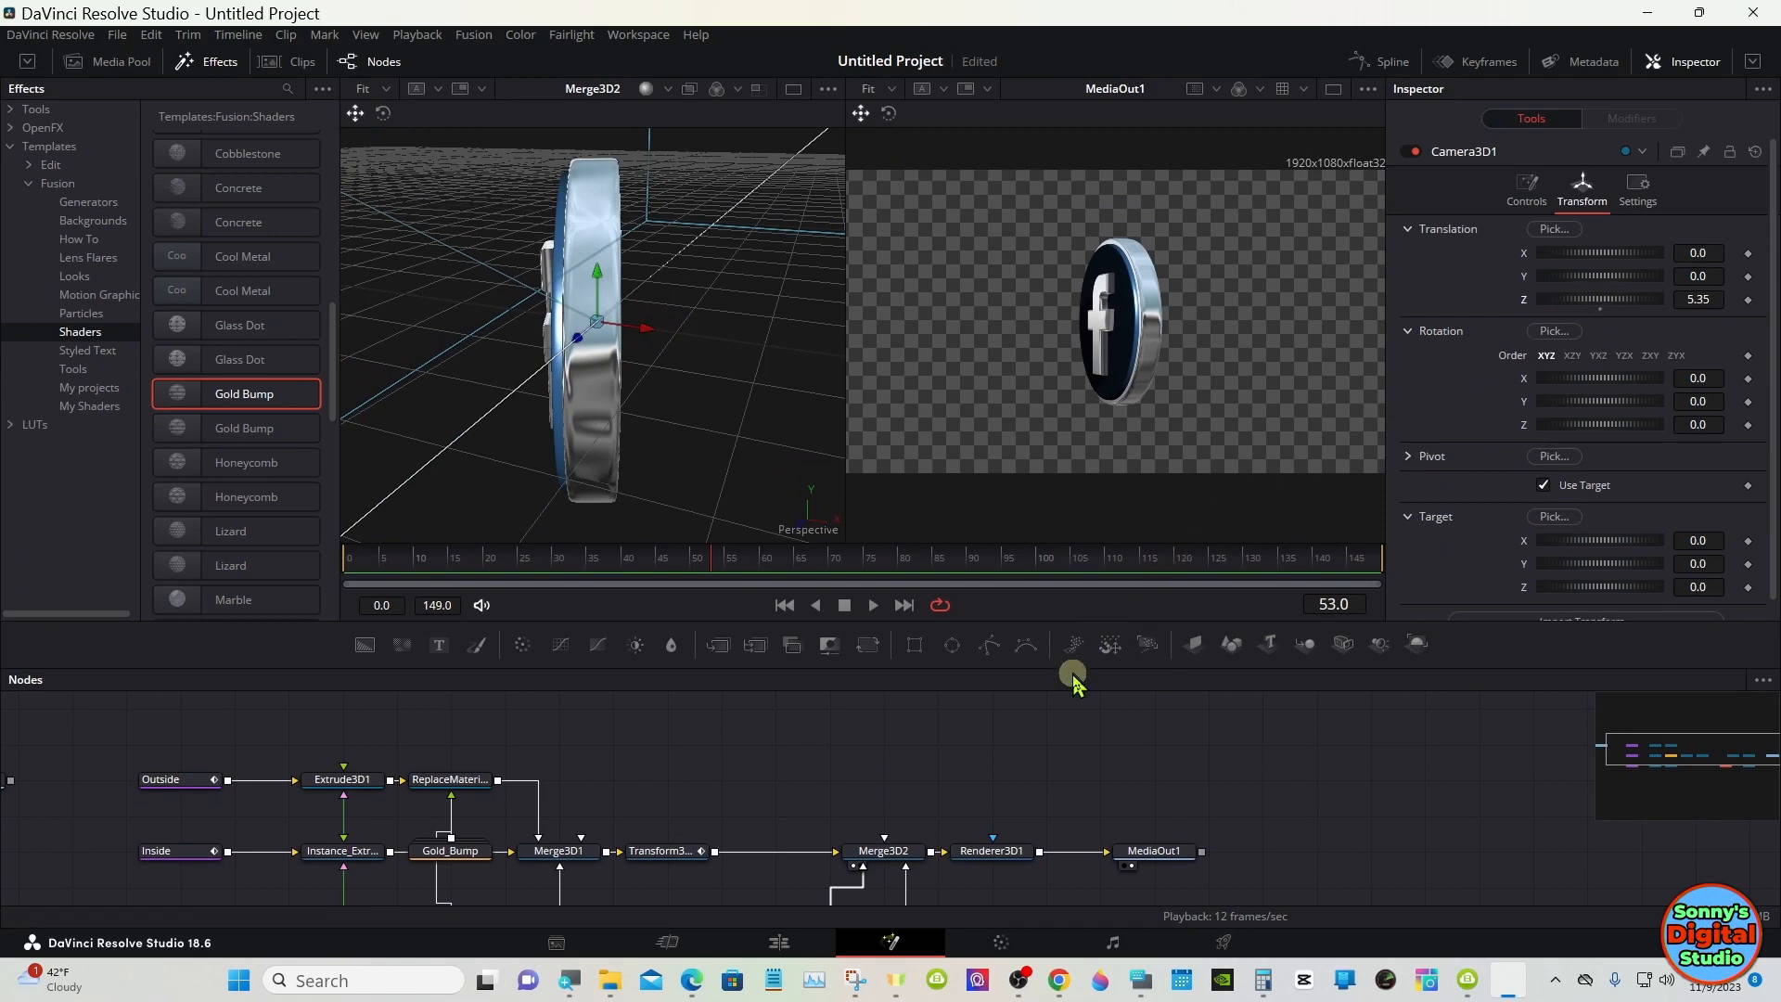
- On the Edit page, move Fusion Composition 1 up to Video 2 and place a Solid Color generator beneath it on Video 1
drag(1072, 670, 1070, 529)
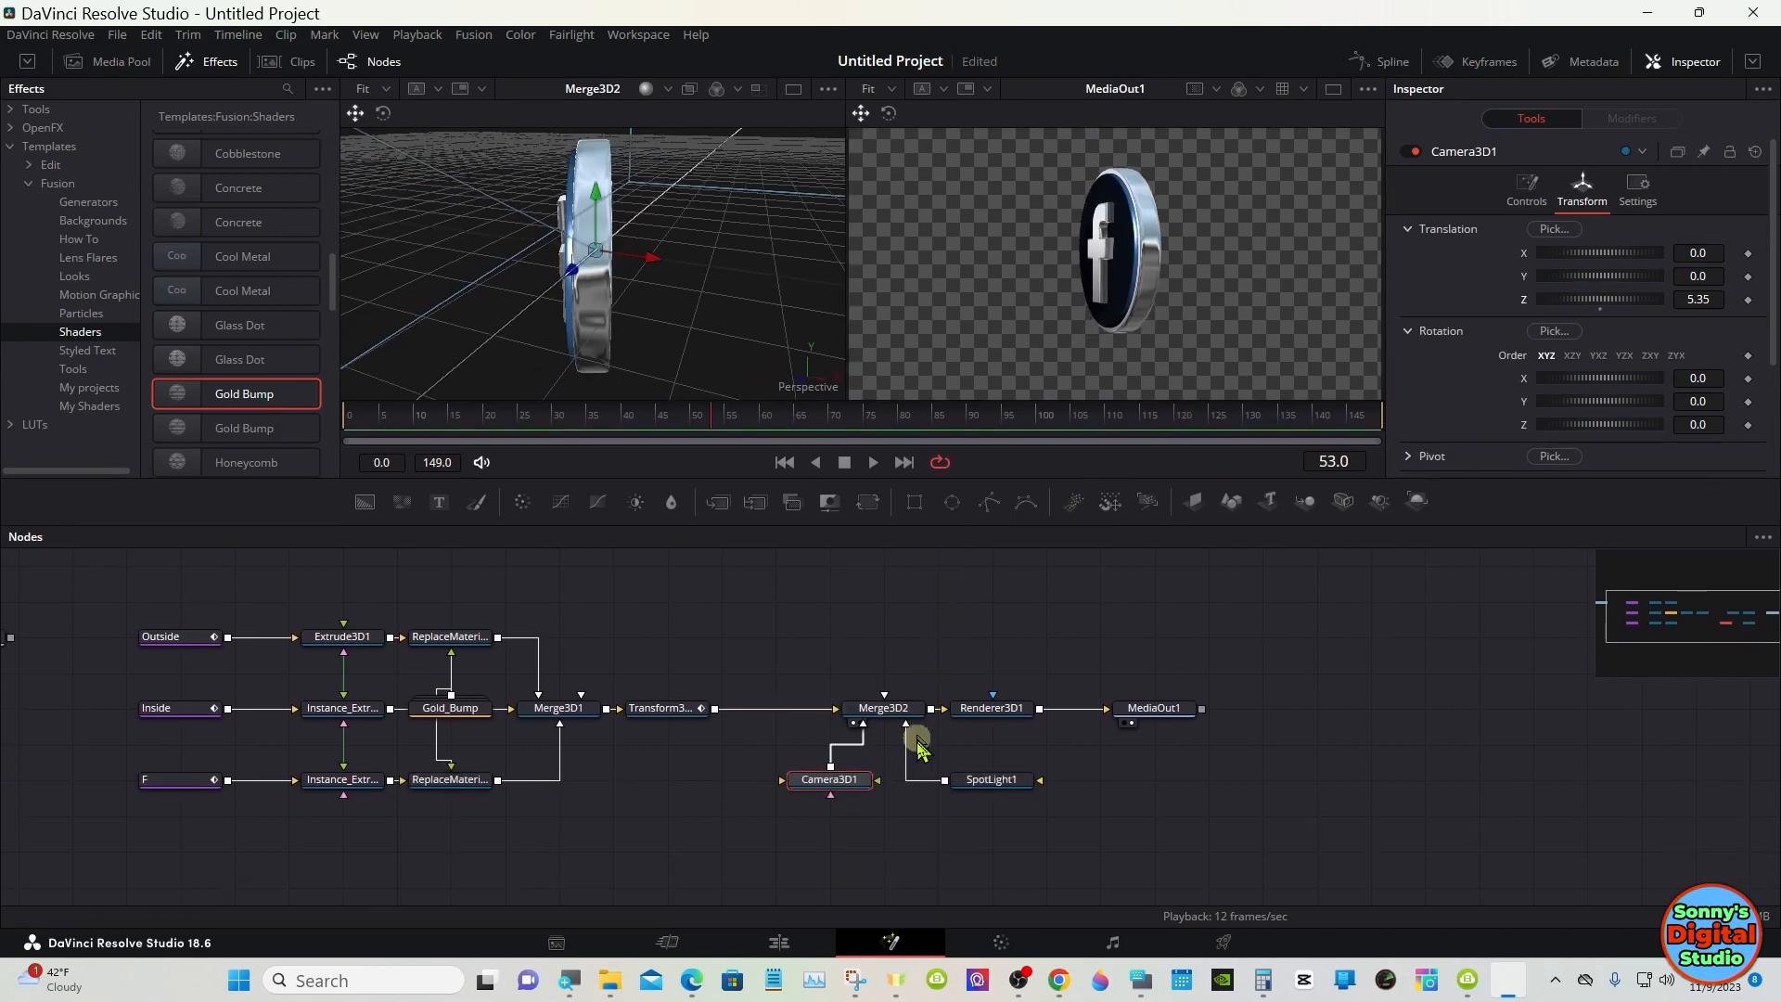
click(783, 943)
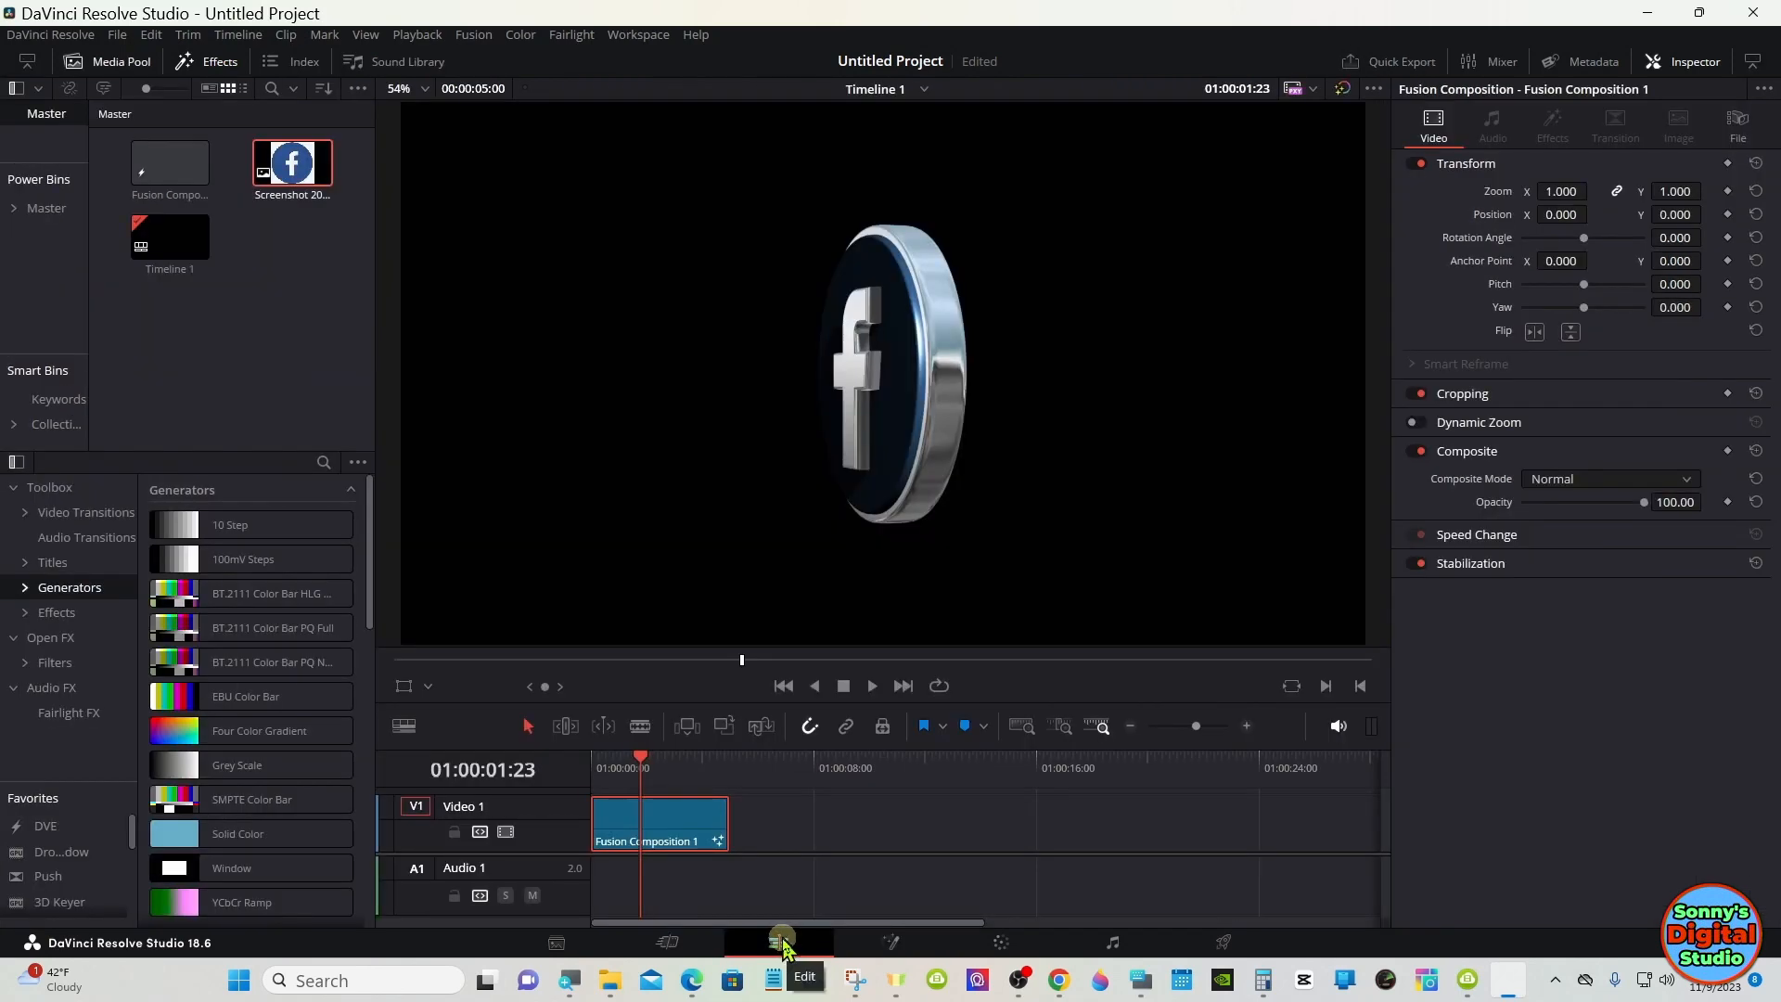
drag(647, 840, 660, 800)
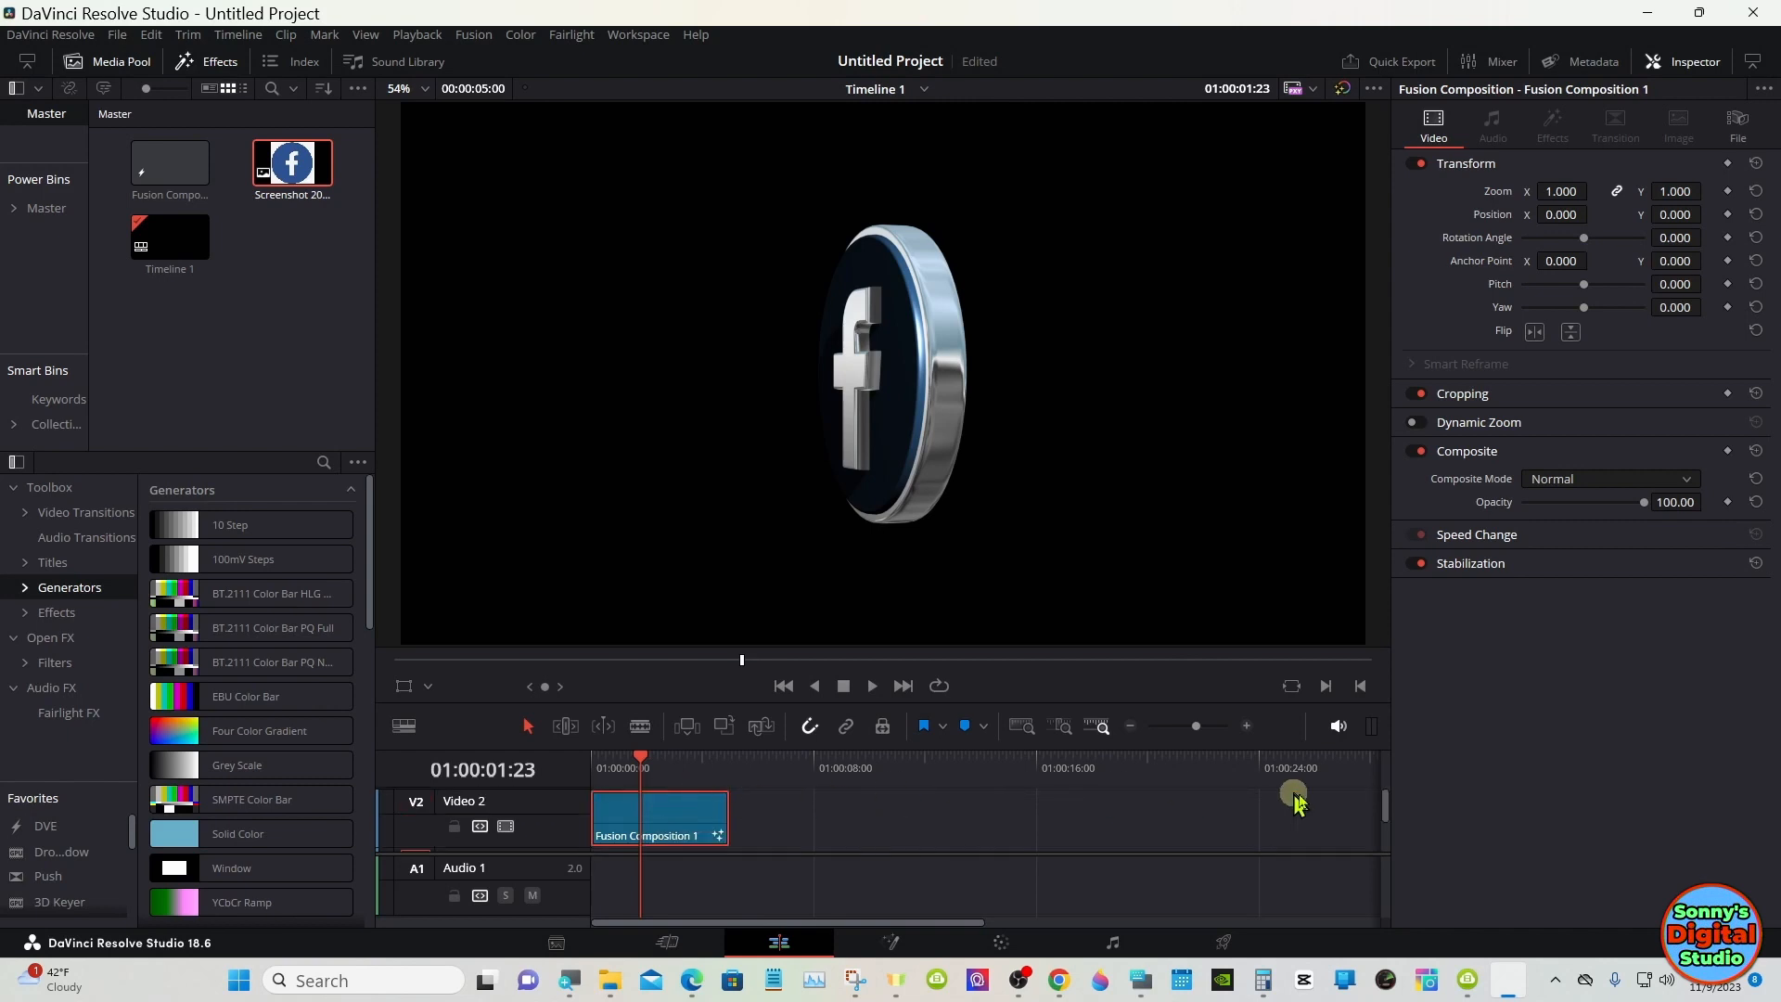
drag(1388, 799, 1383, 844)
drag(365, 846, 603, 825)
click(716, 838)
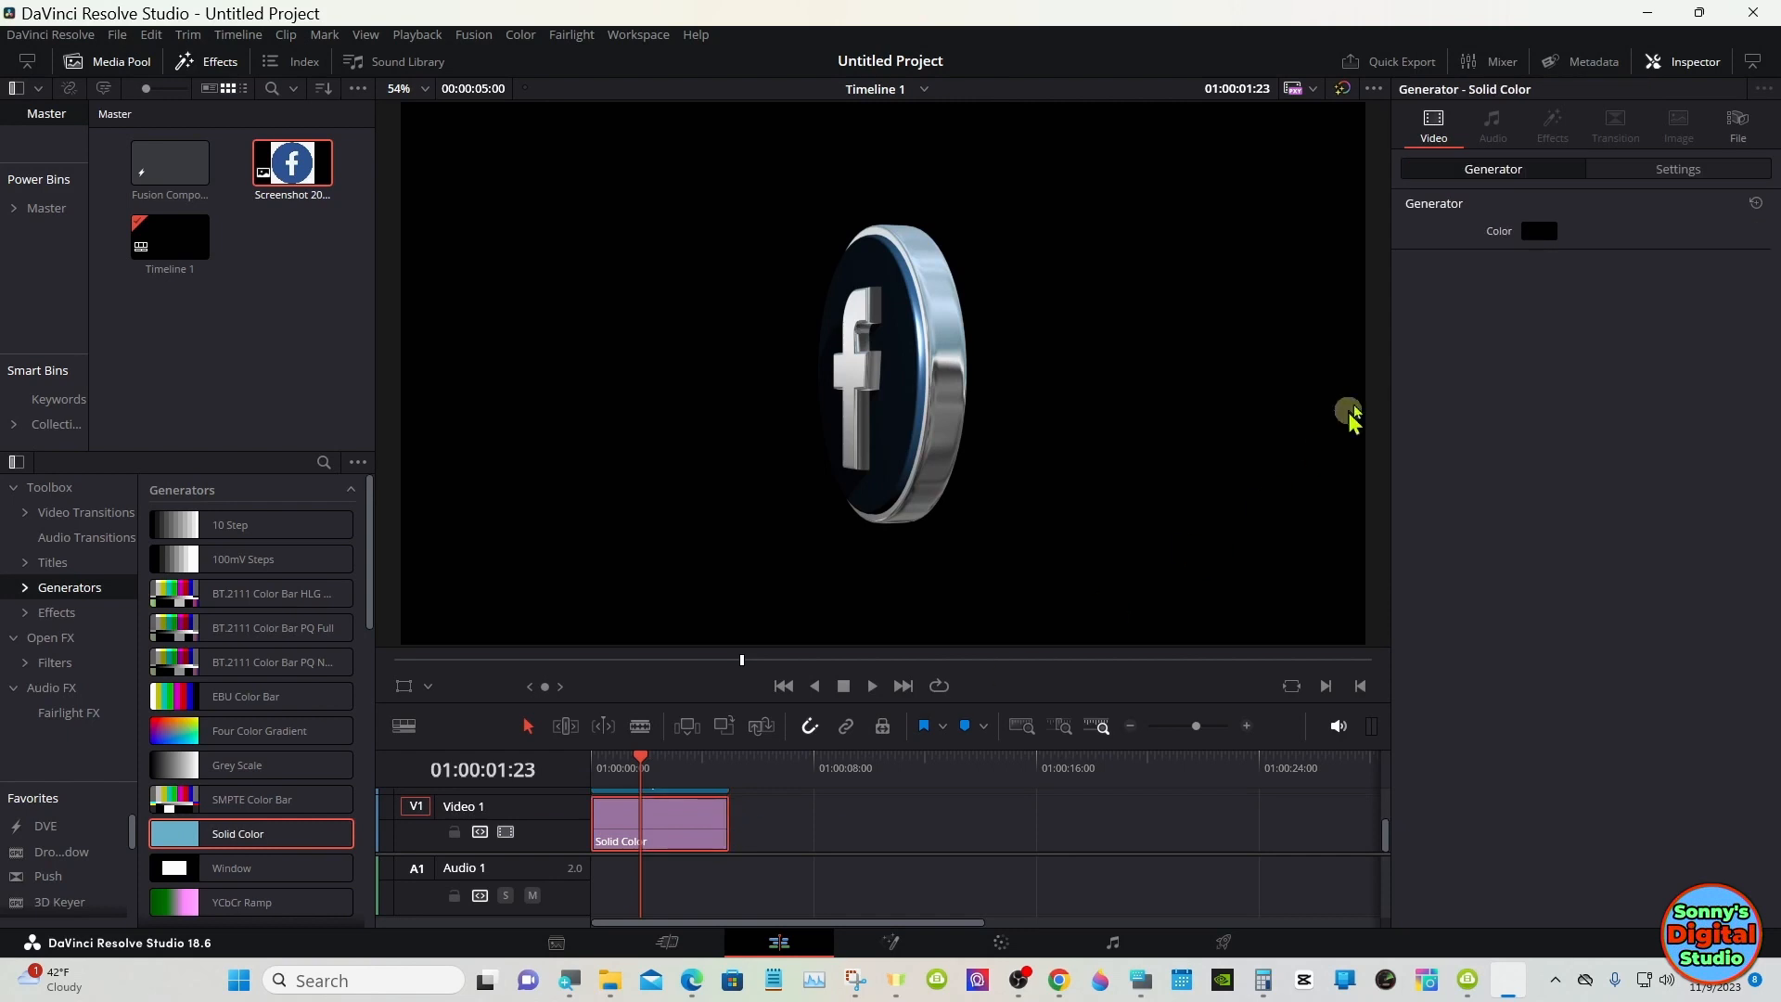
- Set the Solid Color generator's color to dark green, #007900
click(1538, 231)
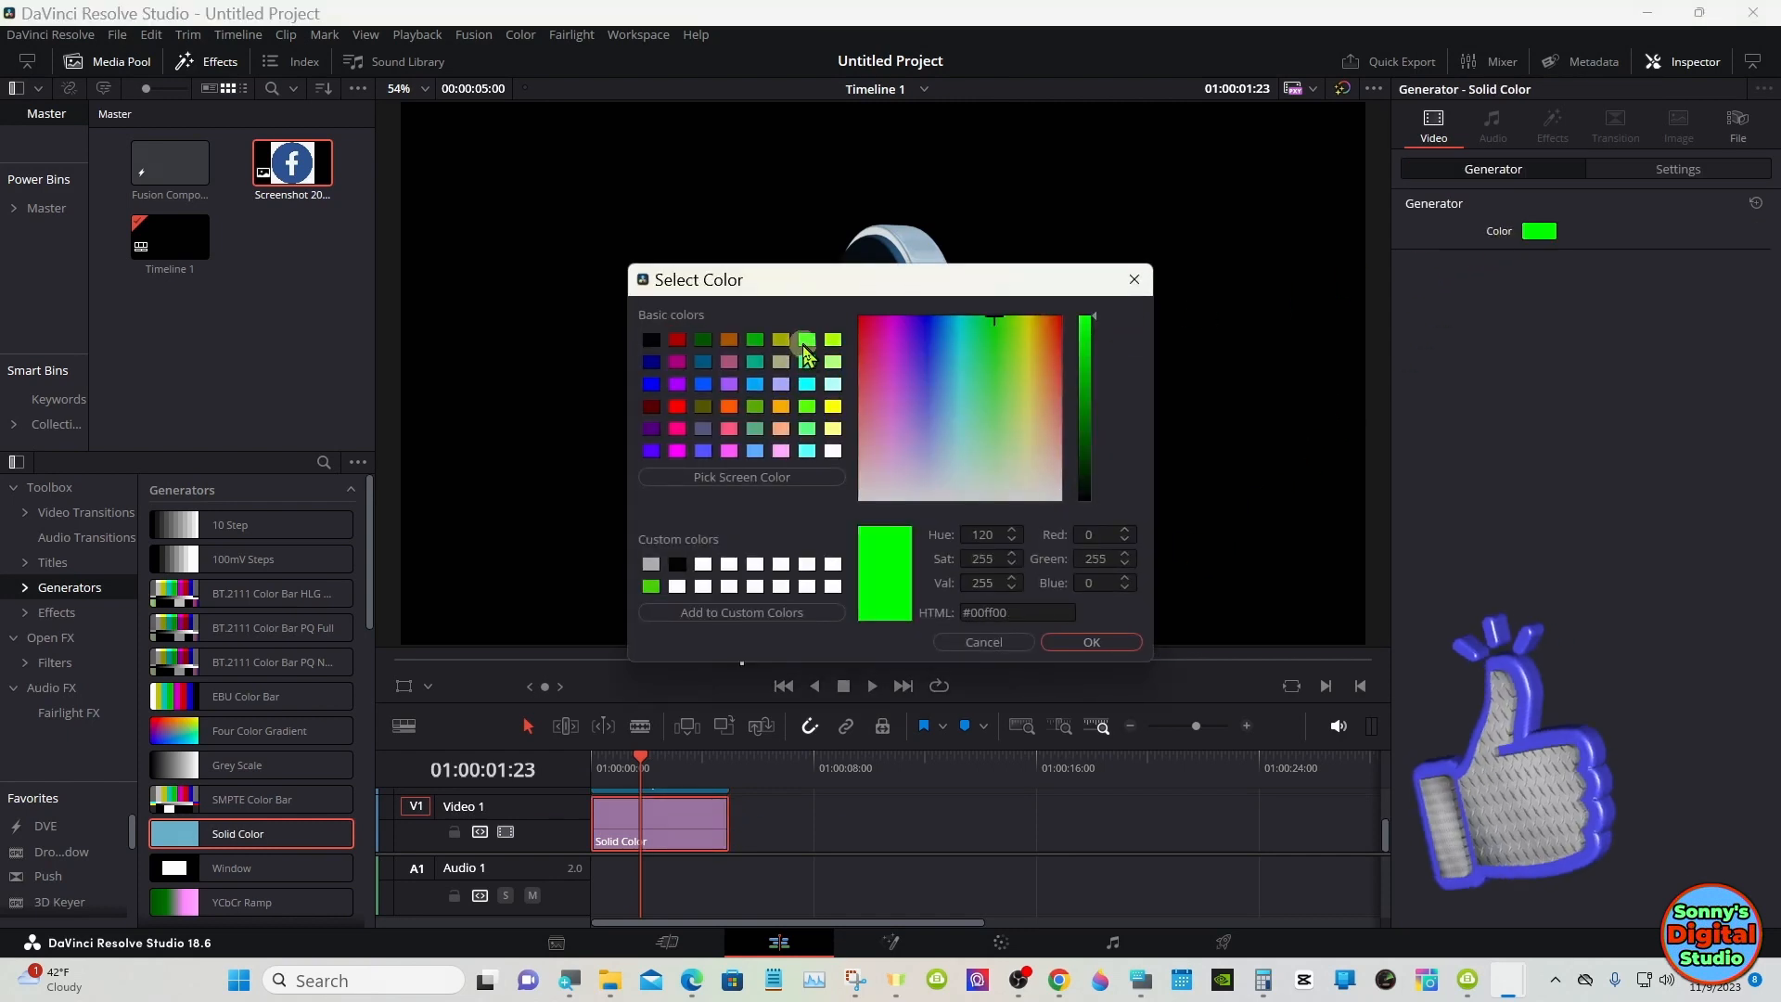
click(807, 339)
drag(1093, 378, 1096, 418)
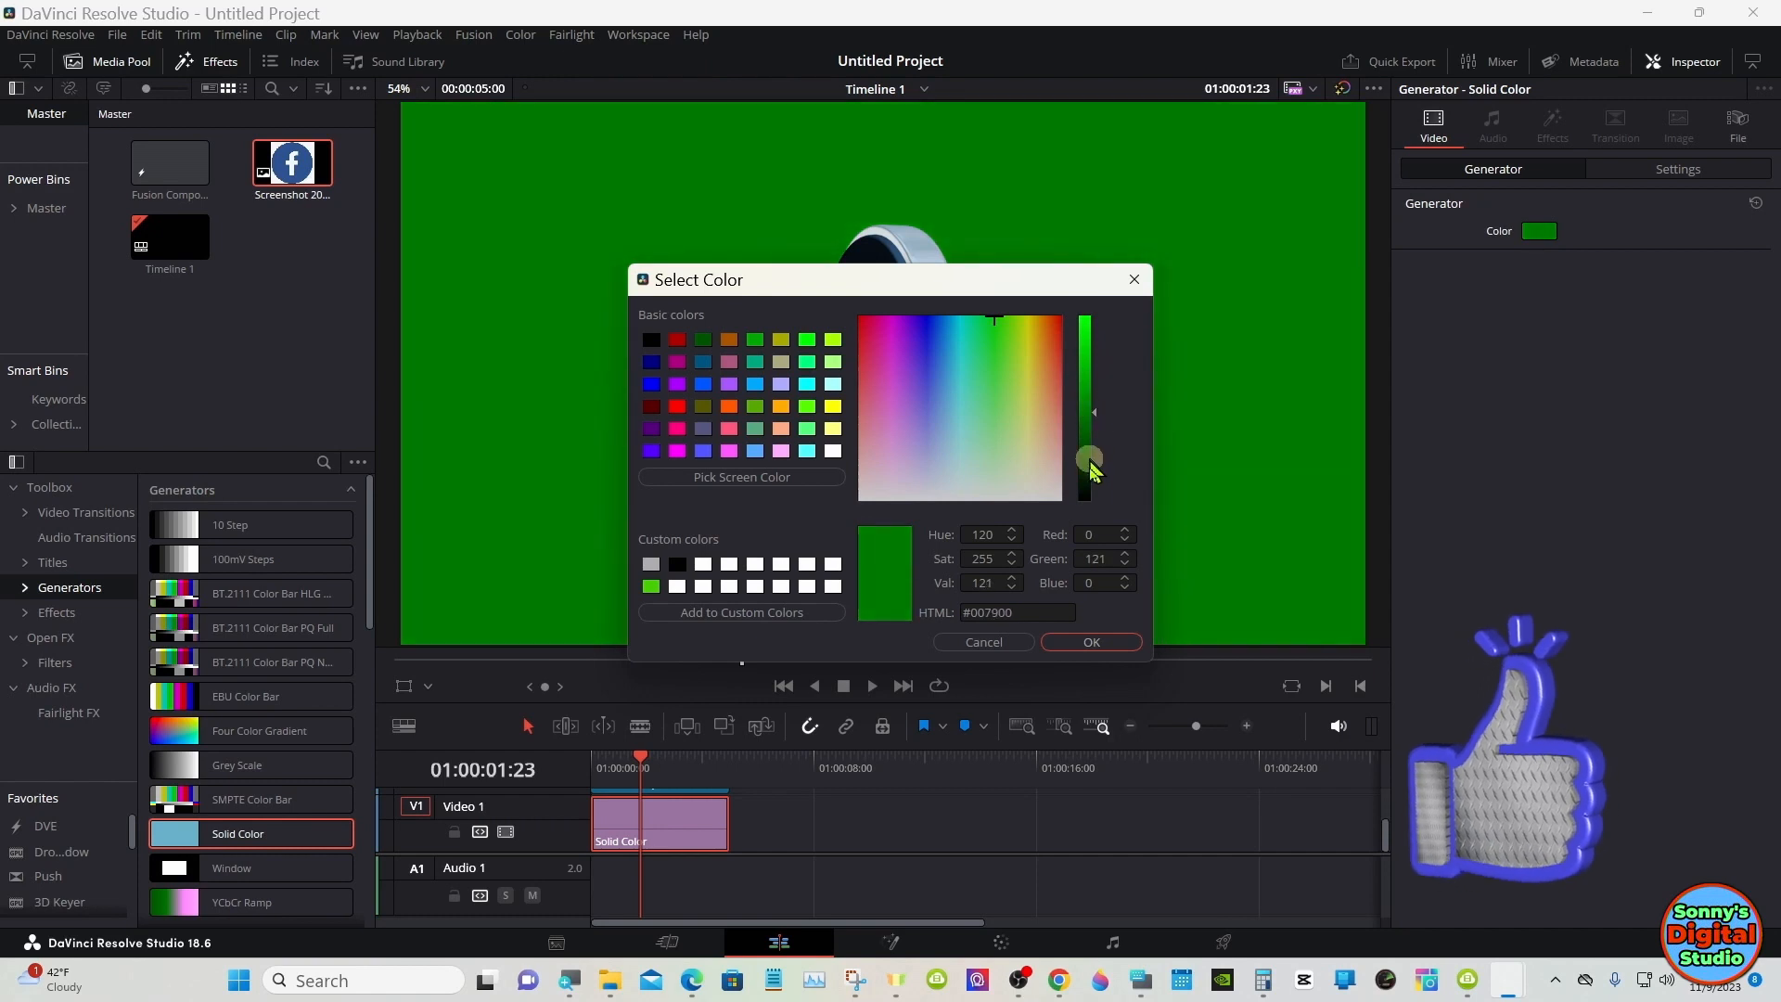
click(1081, 640)
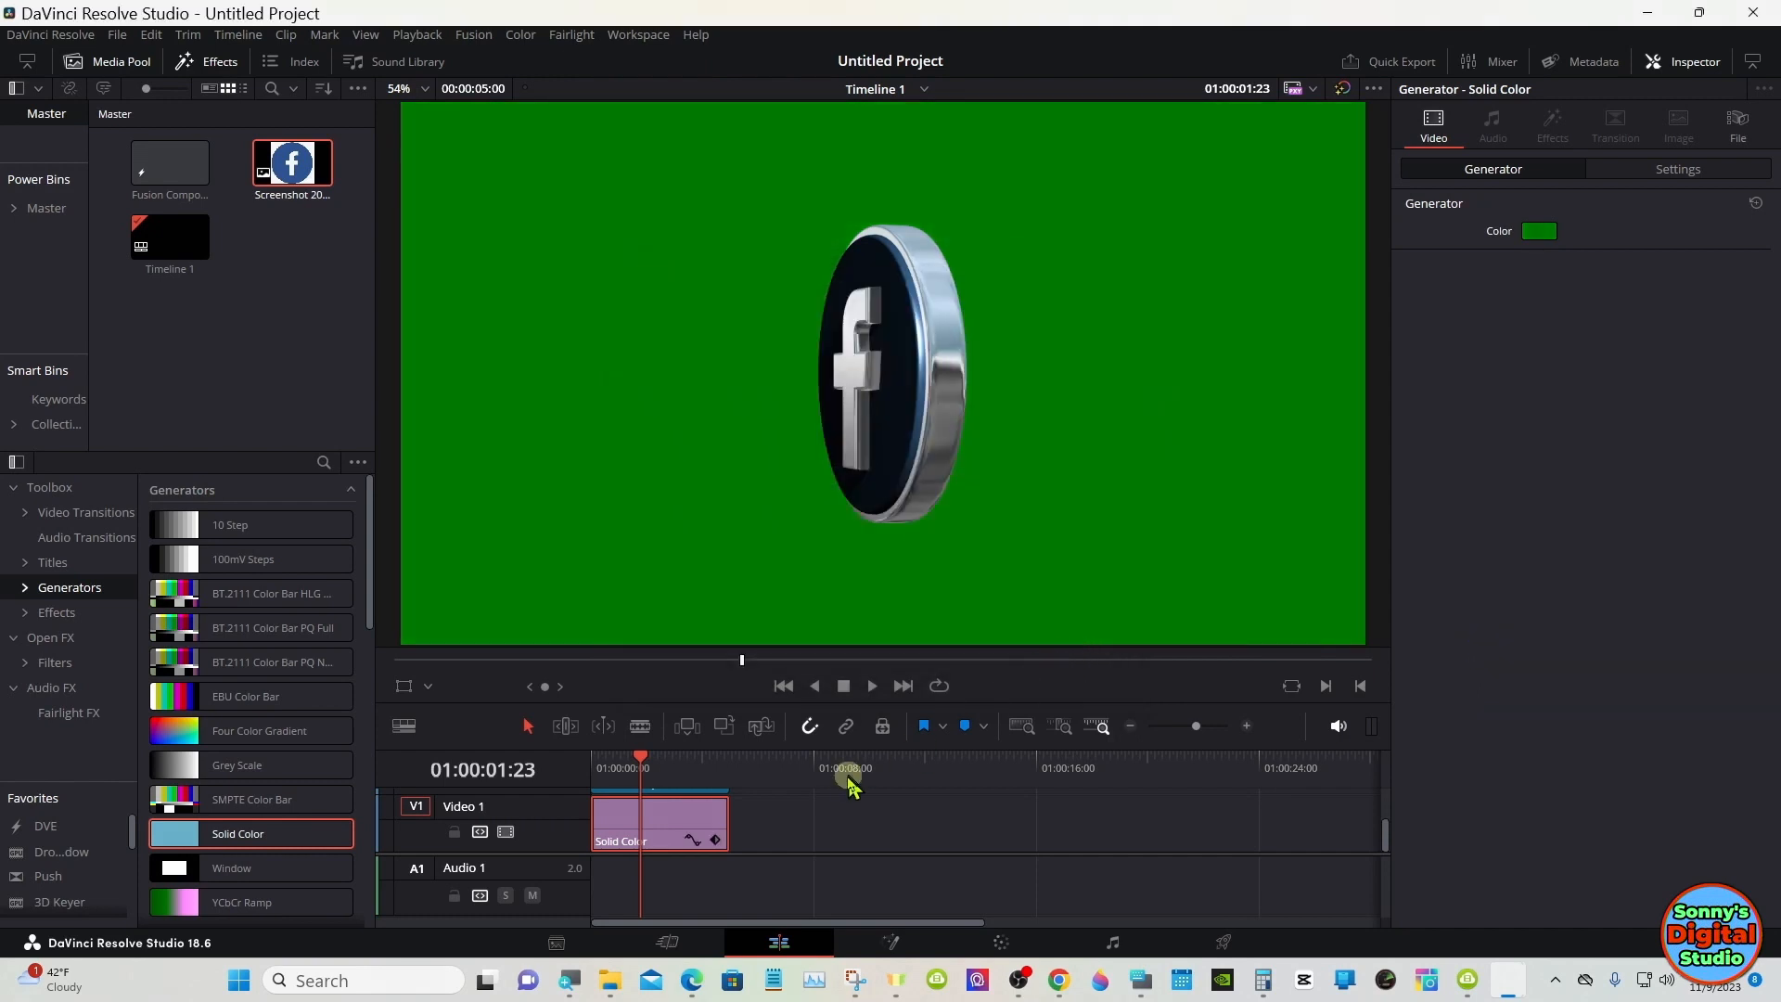
- Show both video tracks in the timeline and play the logo animation over the green background from the start
click(608, 764)
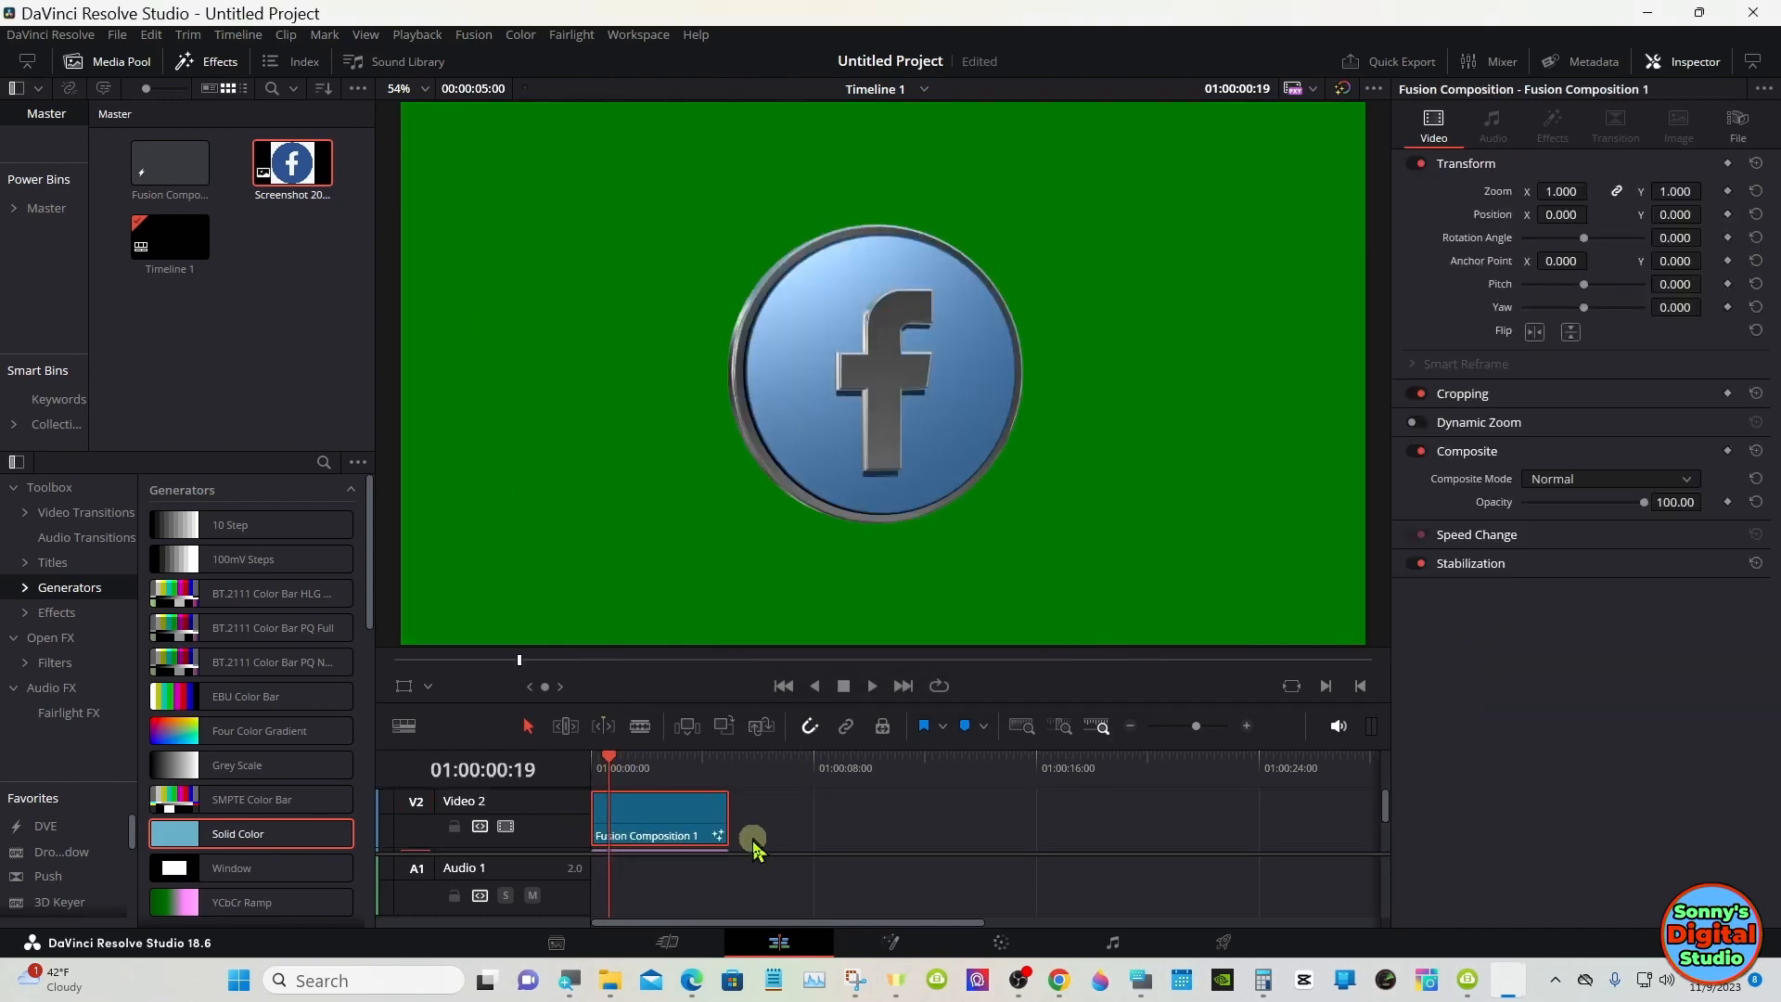
drag(747, 850, 747, 892)
click(598, 766)
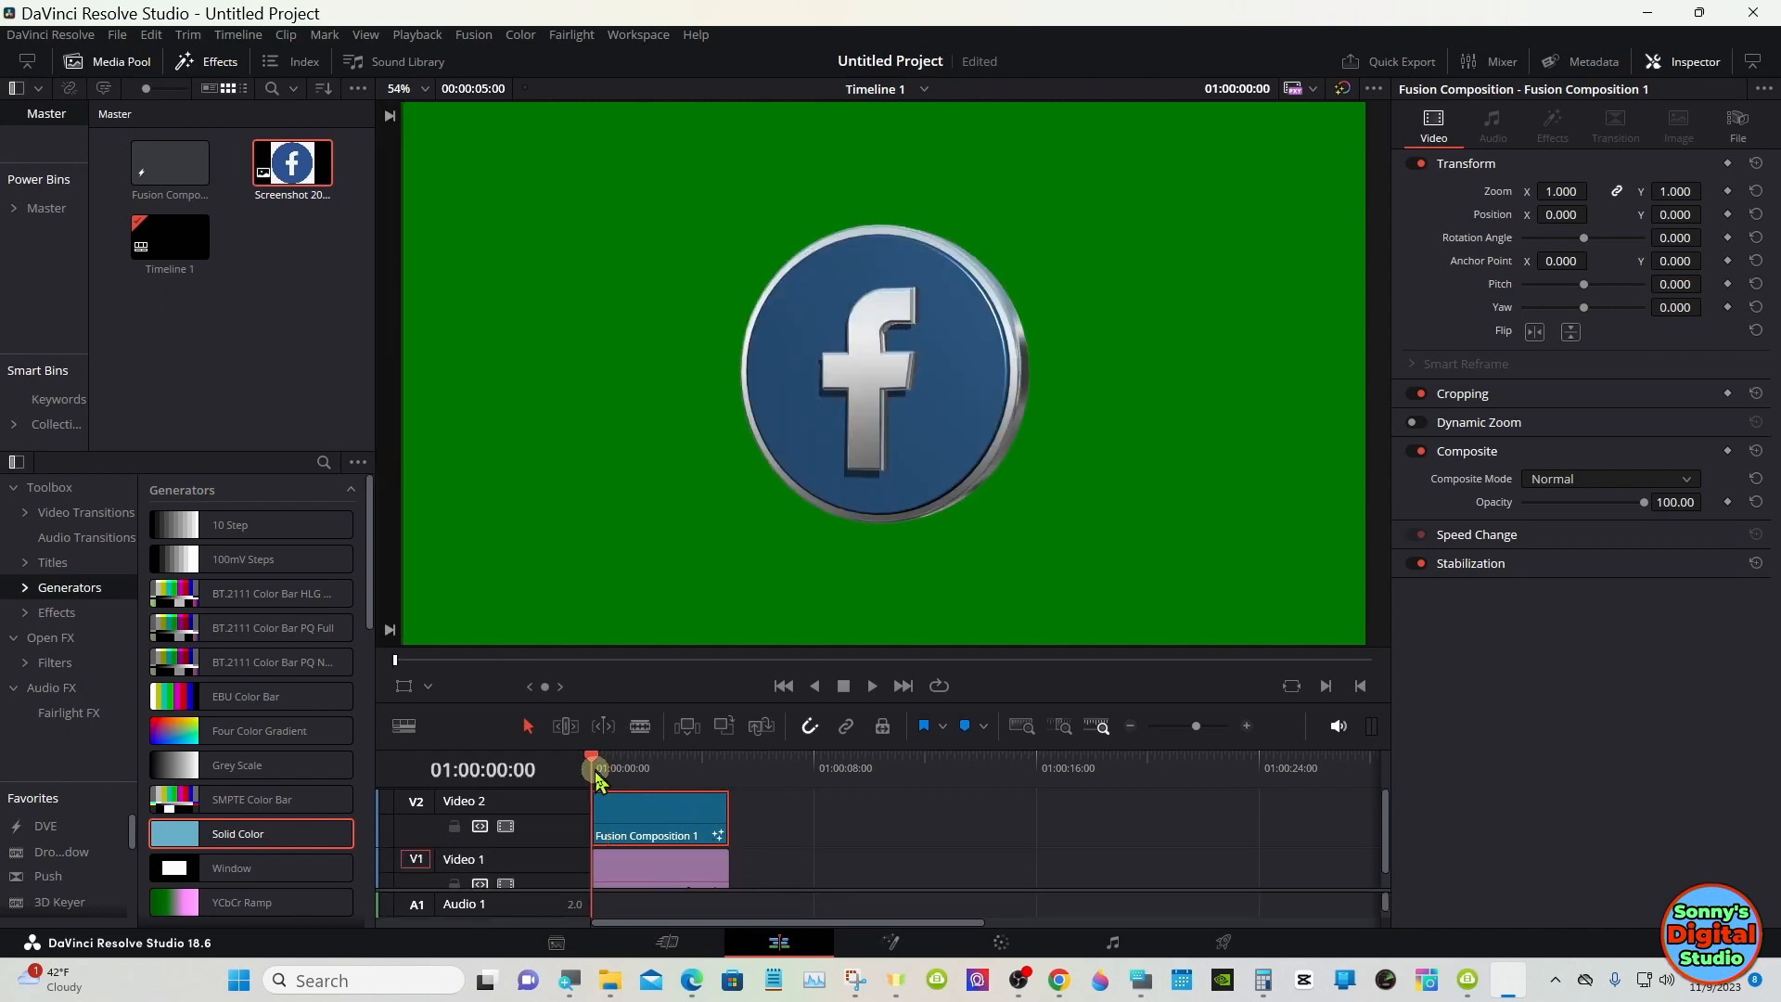
click(870, 686)
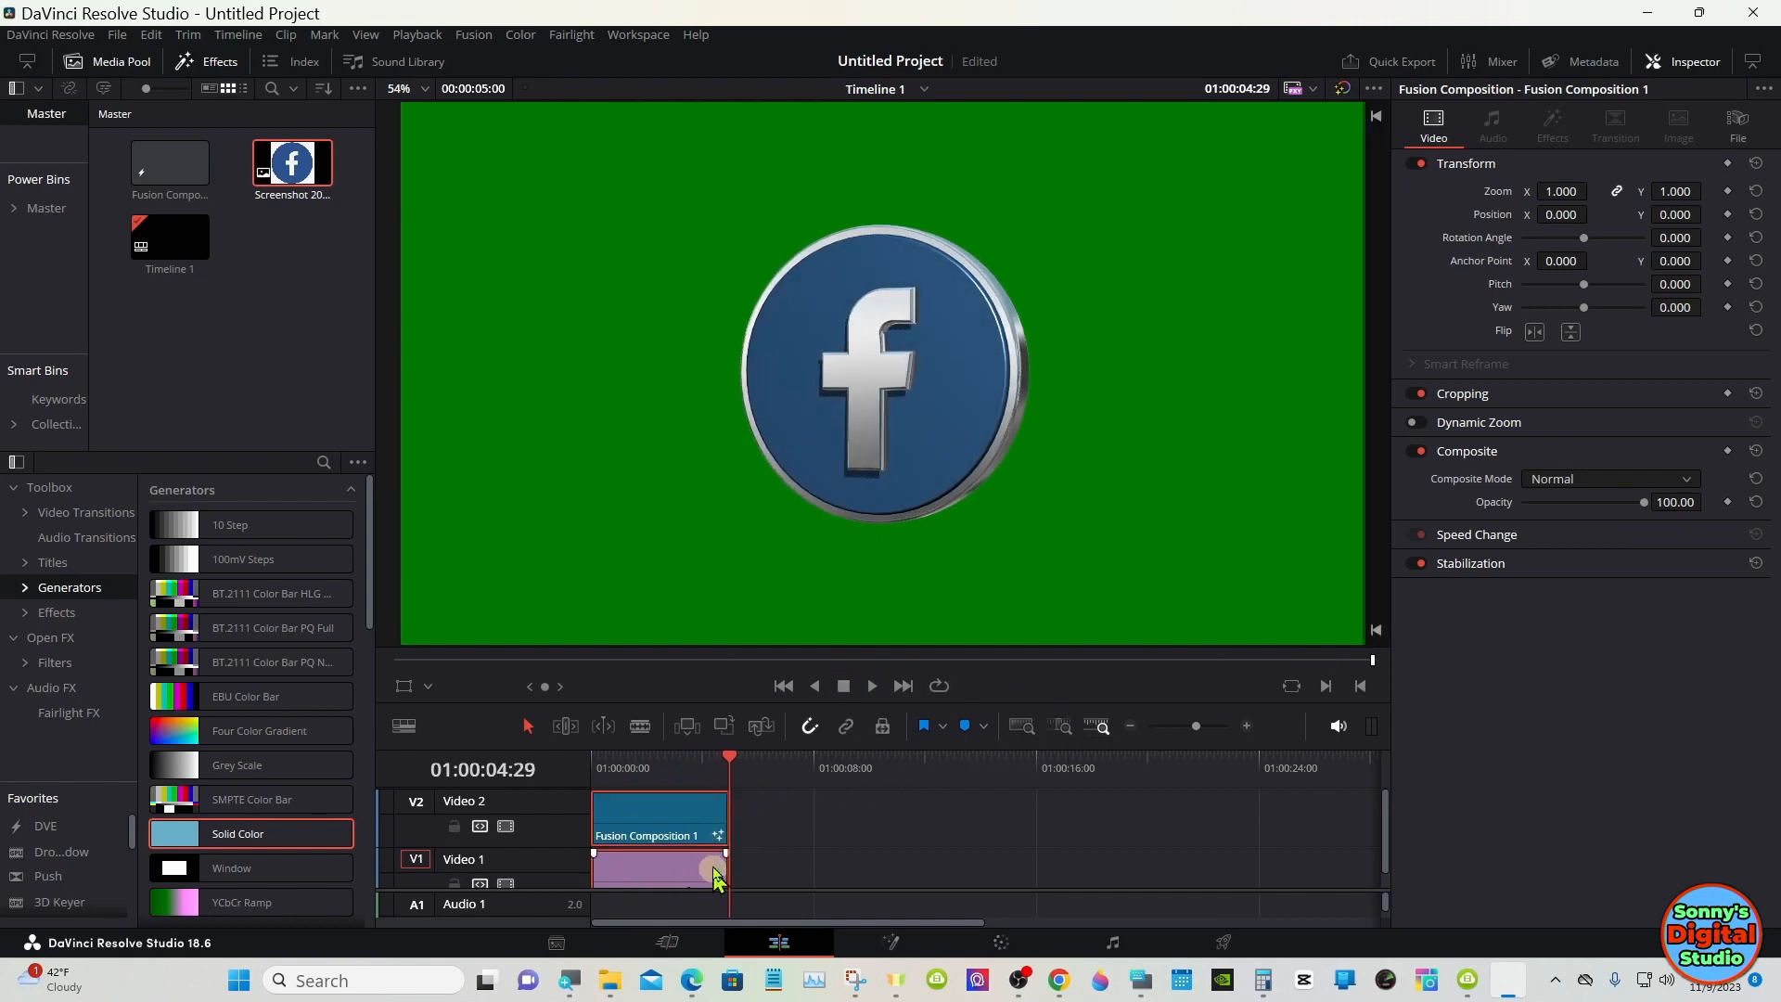
- Extend Fusion Composition 1 and the Solid Color clip together to a duration of 00:00:30:00
drag(723, 817, 1266, 818)
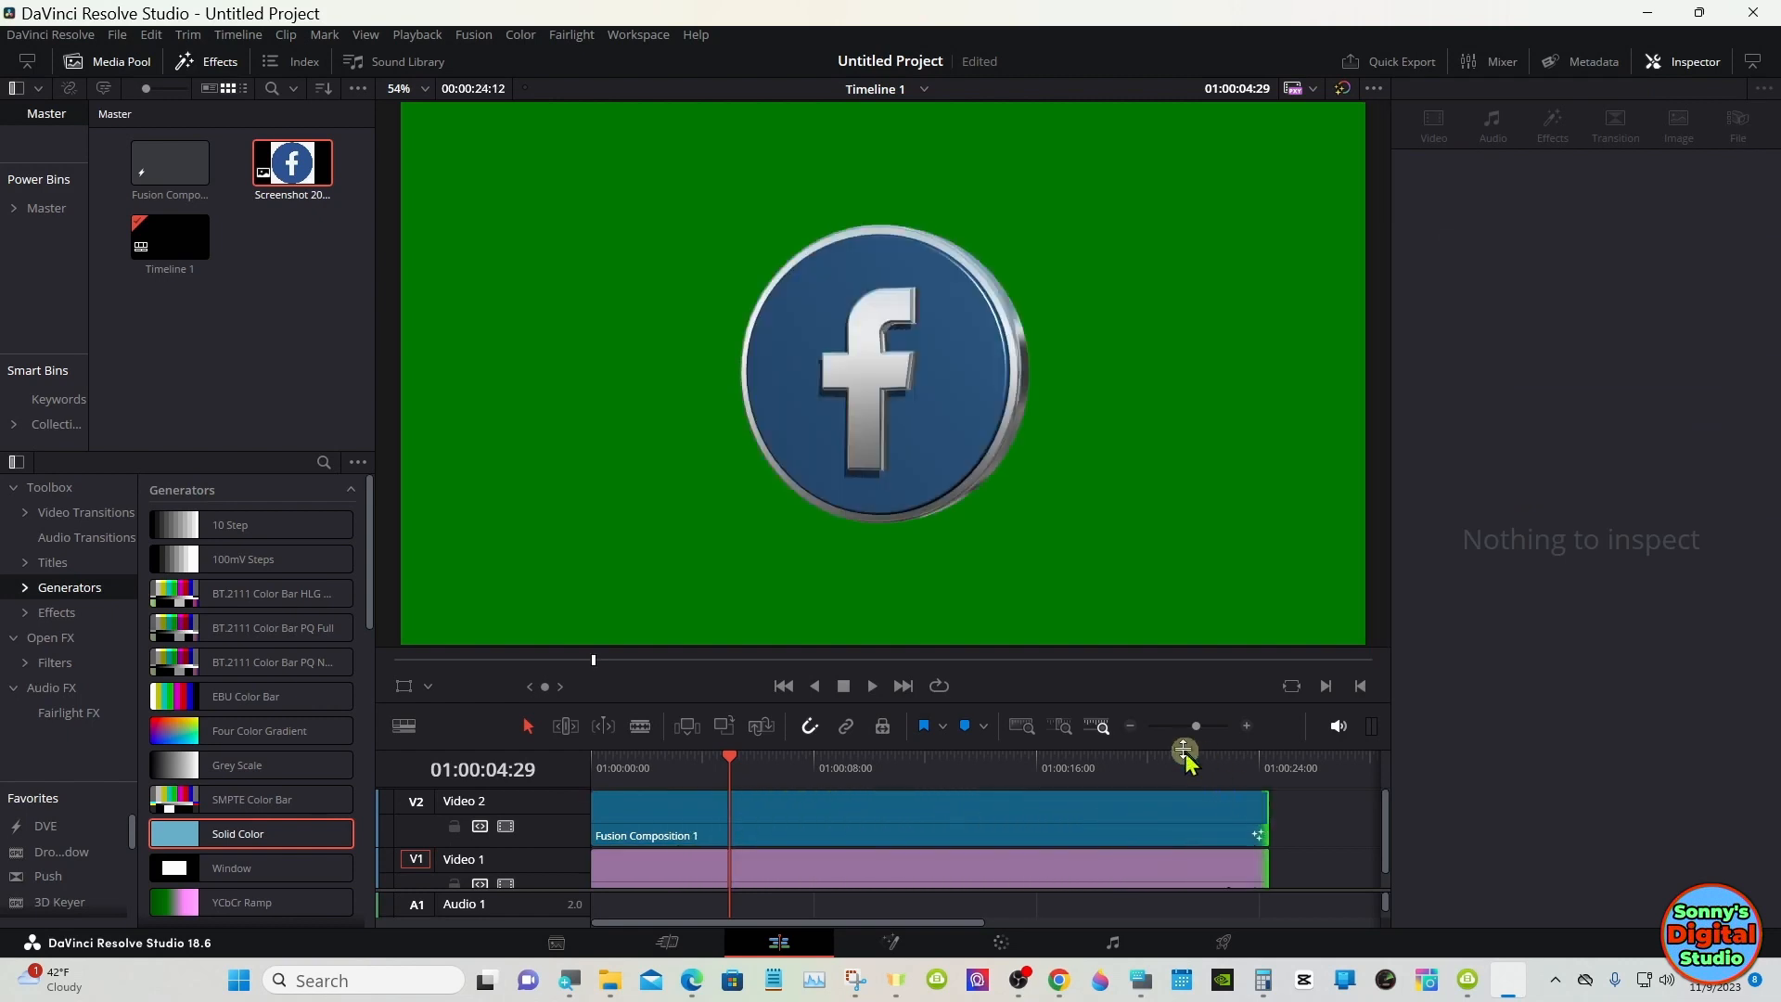
click(1132, 726)
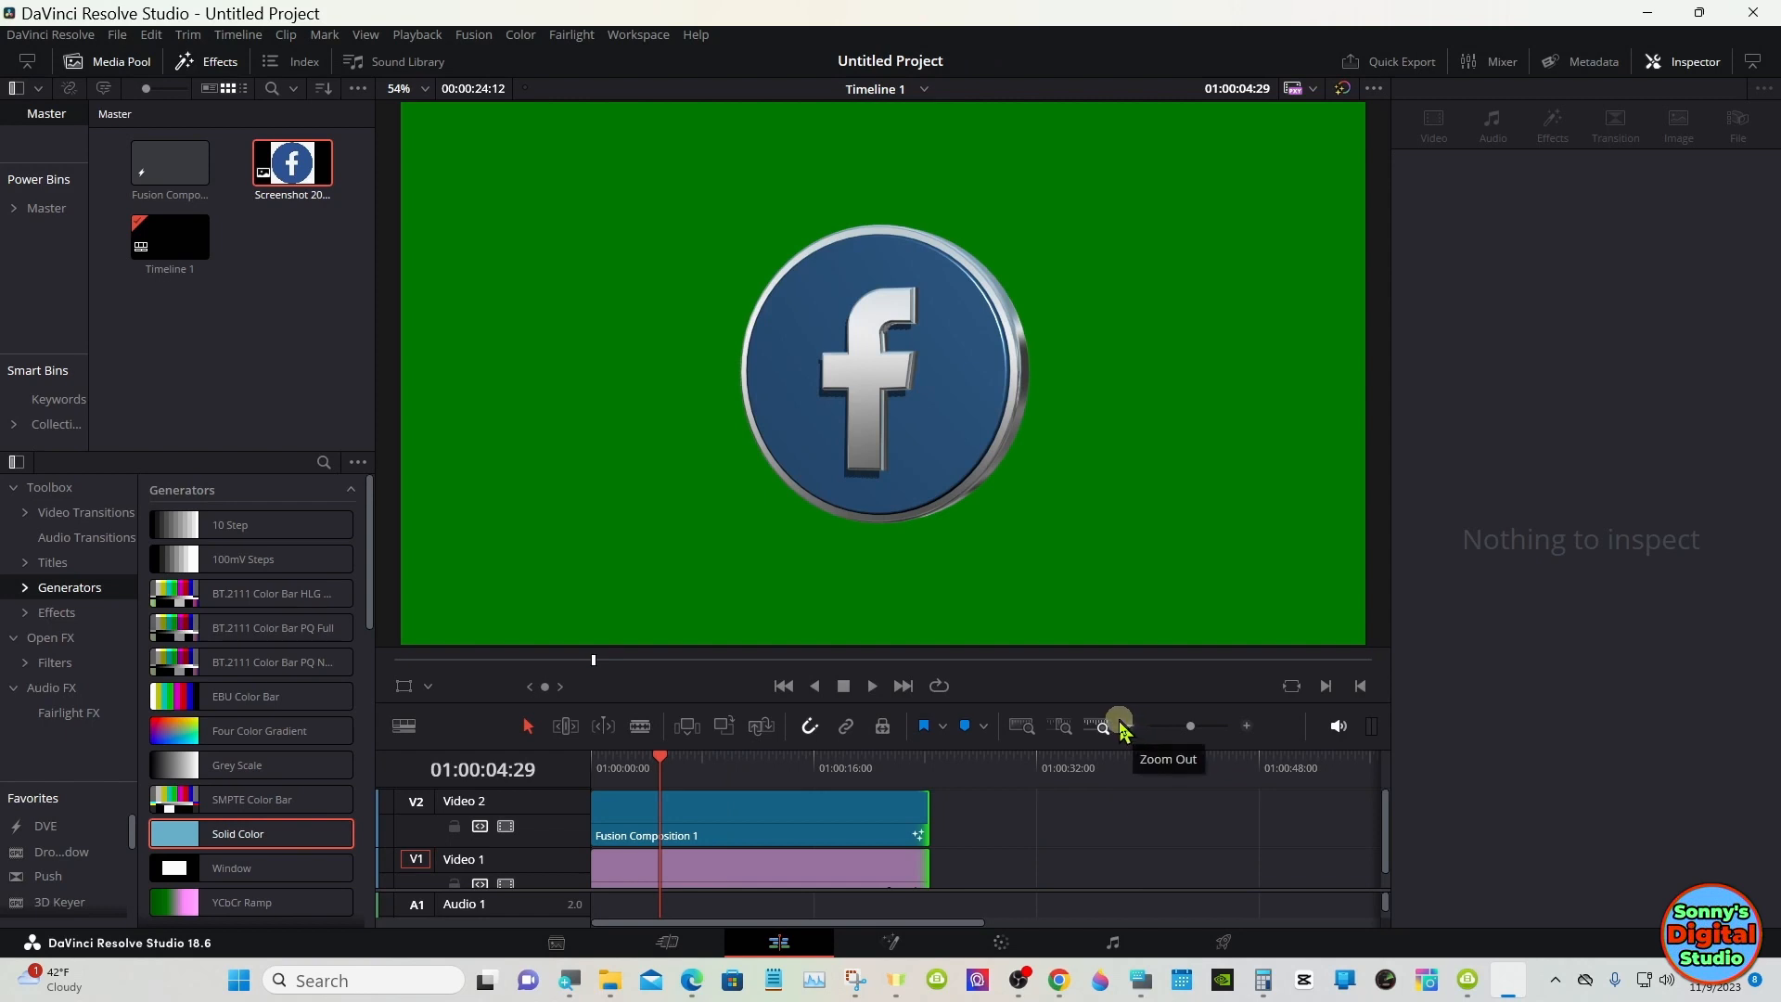
drag(924, 813, 1000, 821)
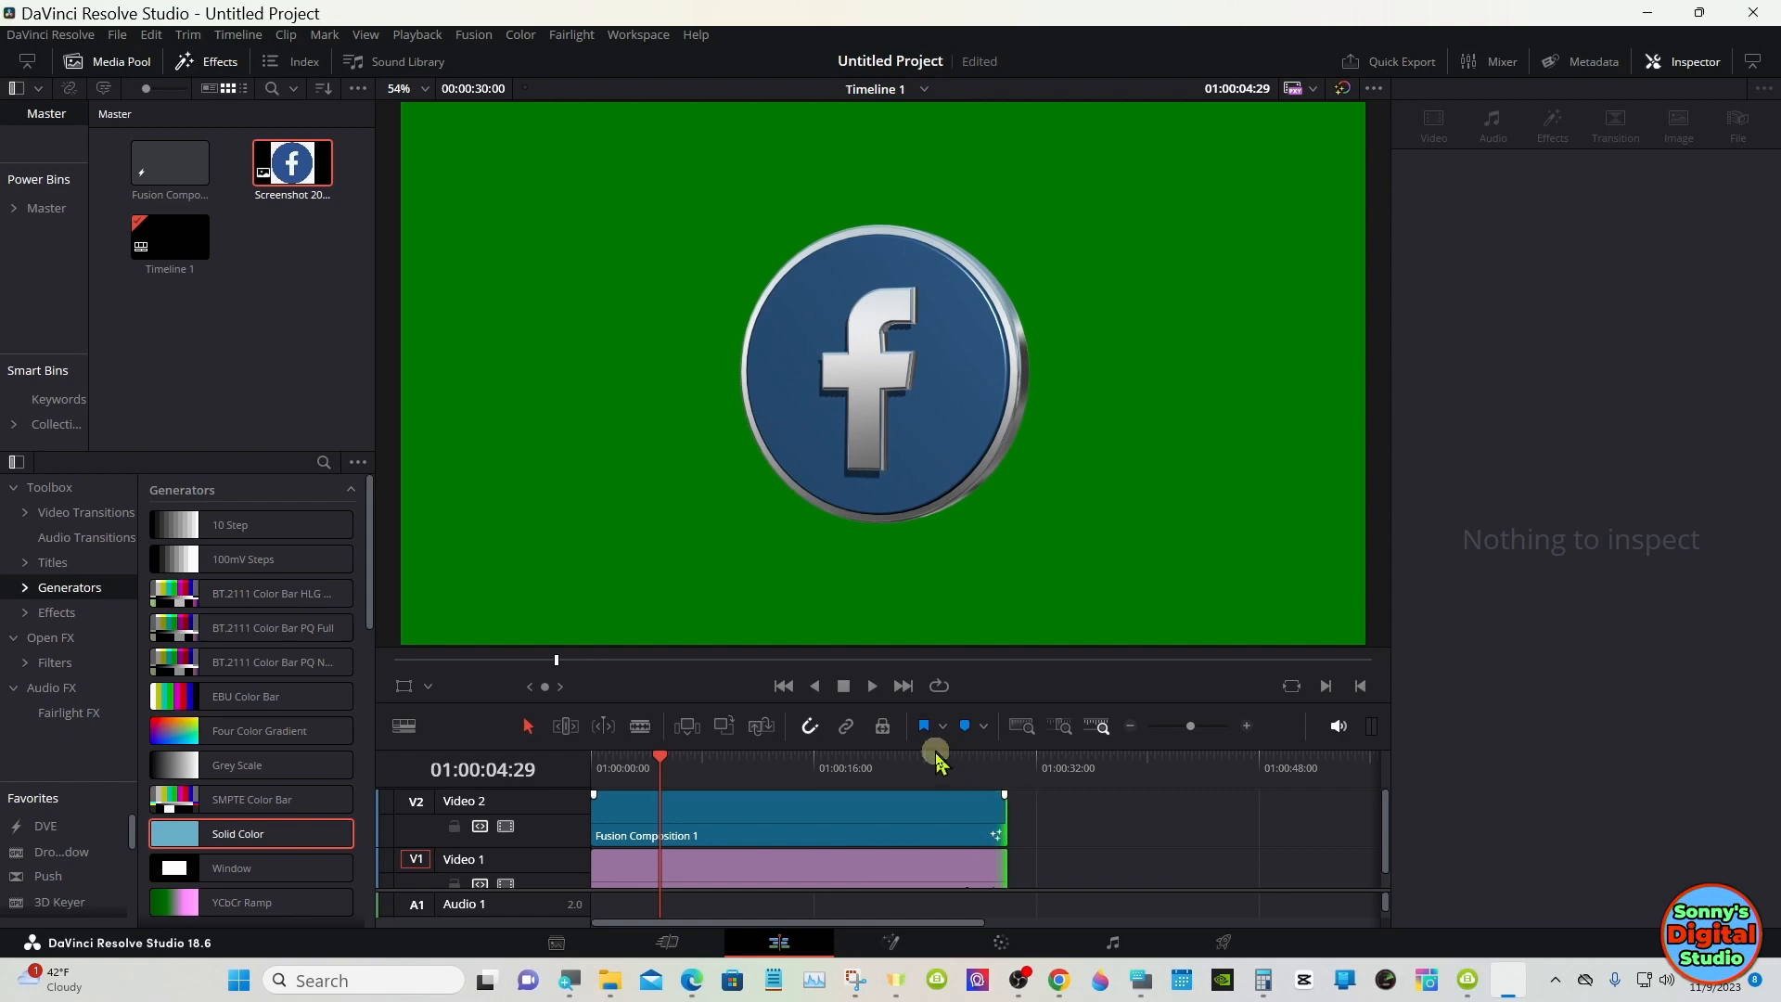
- Preview the lengthened timeline from the beginning, stop playback, select Fusion Composition 1, and return the playhead to 01:00:00:00
drag(643, 770, 527, 777)
click(872, 686)
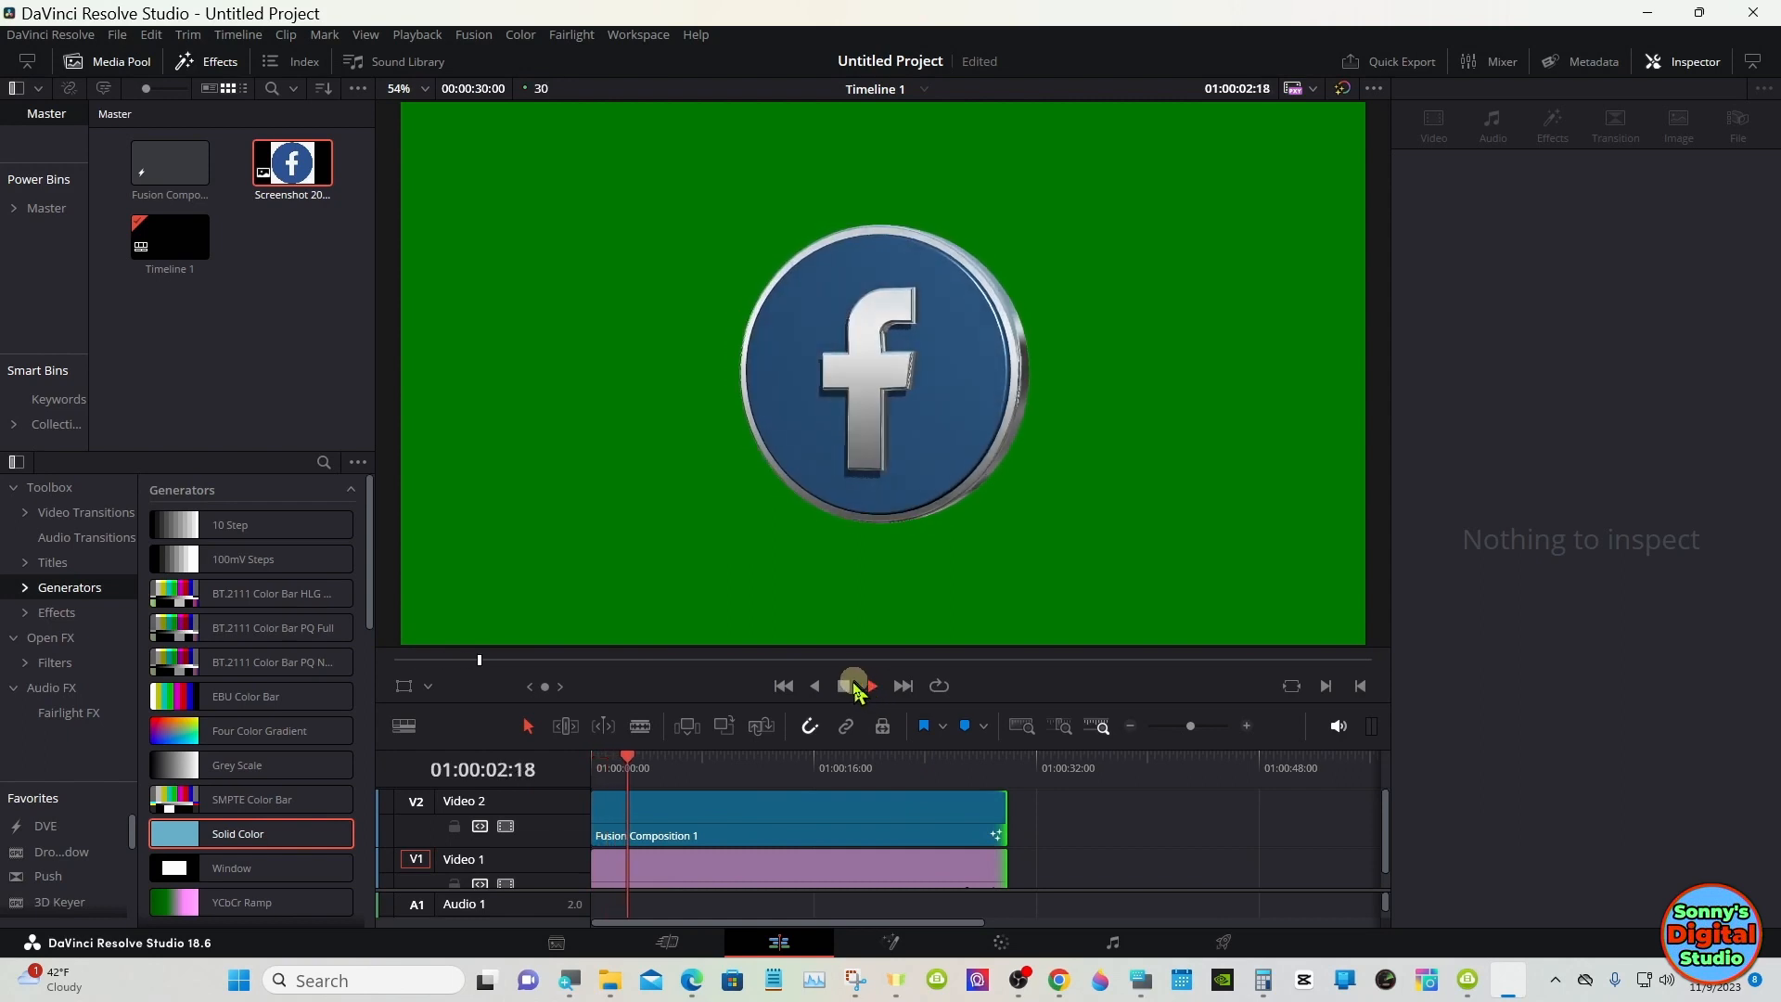
click(844, 687)
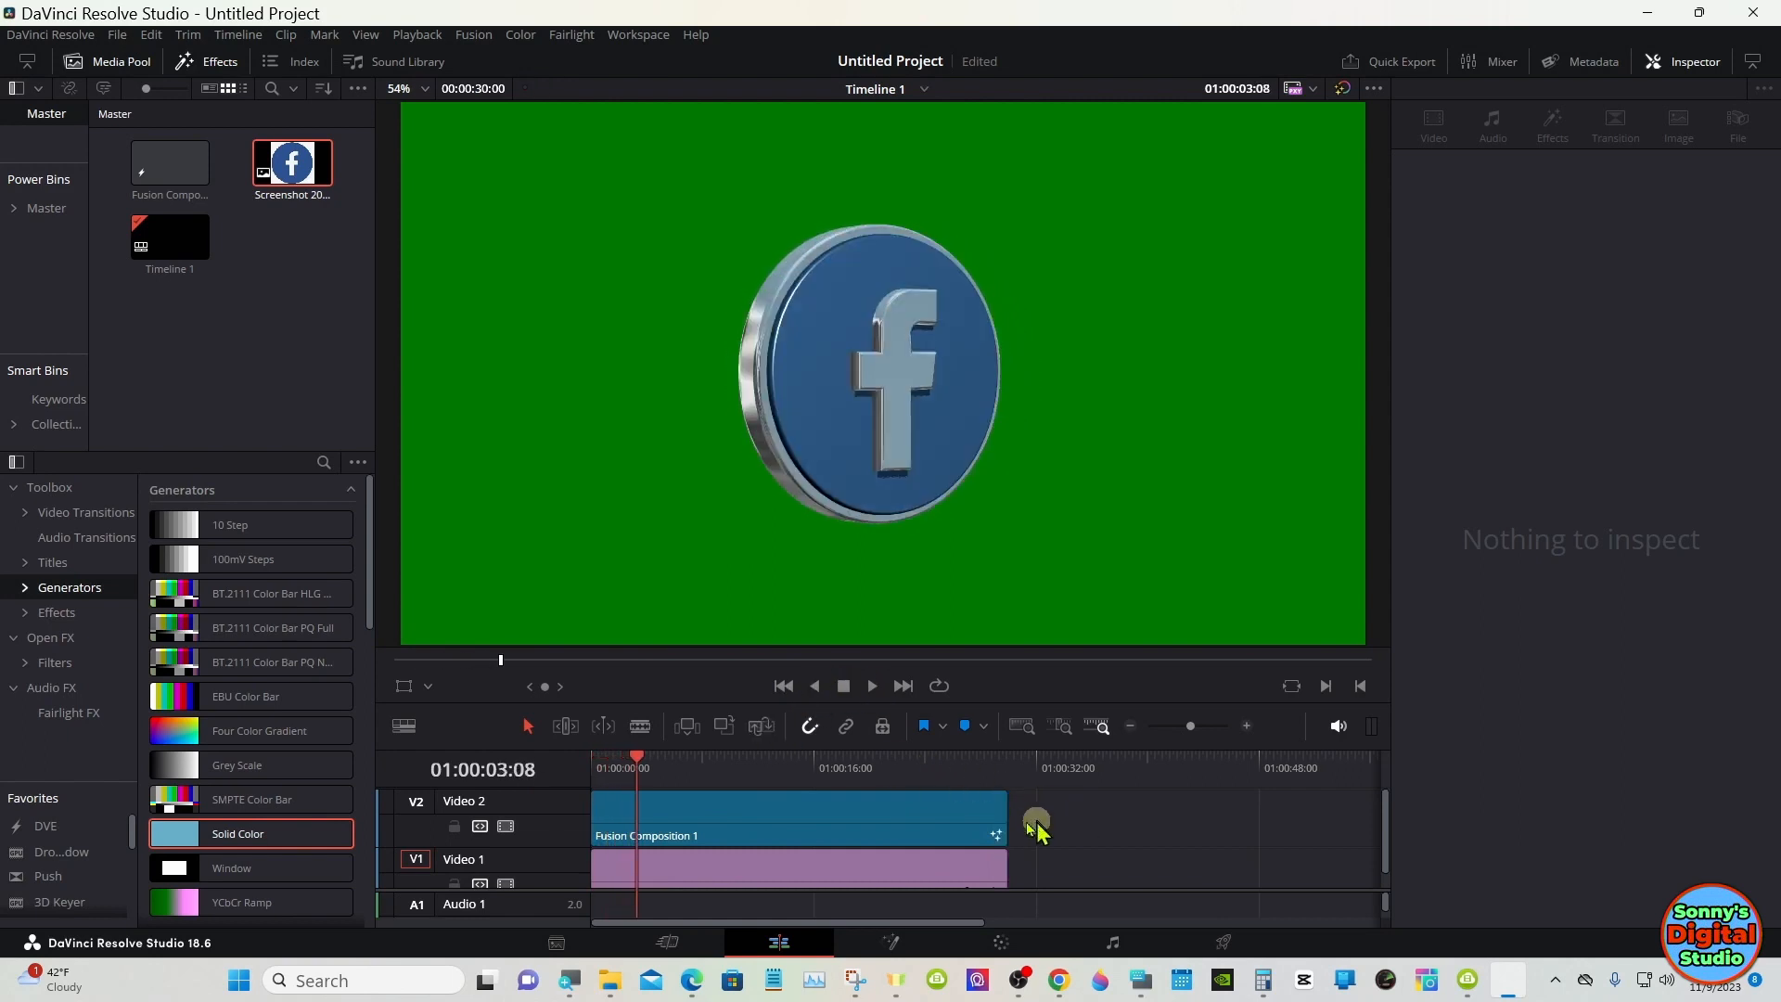
click(682, 798)
click(598, 768)
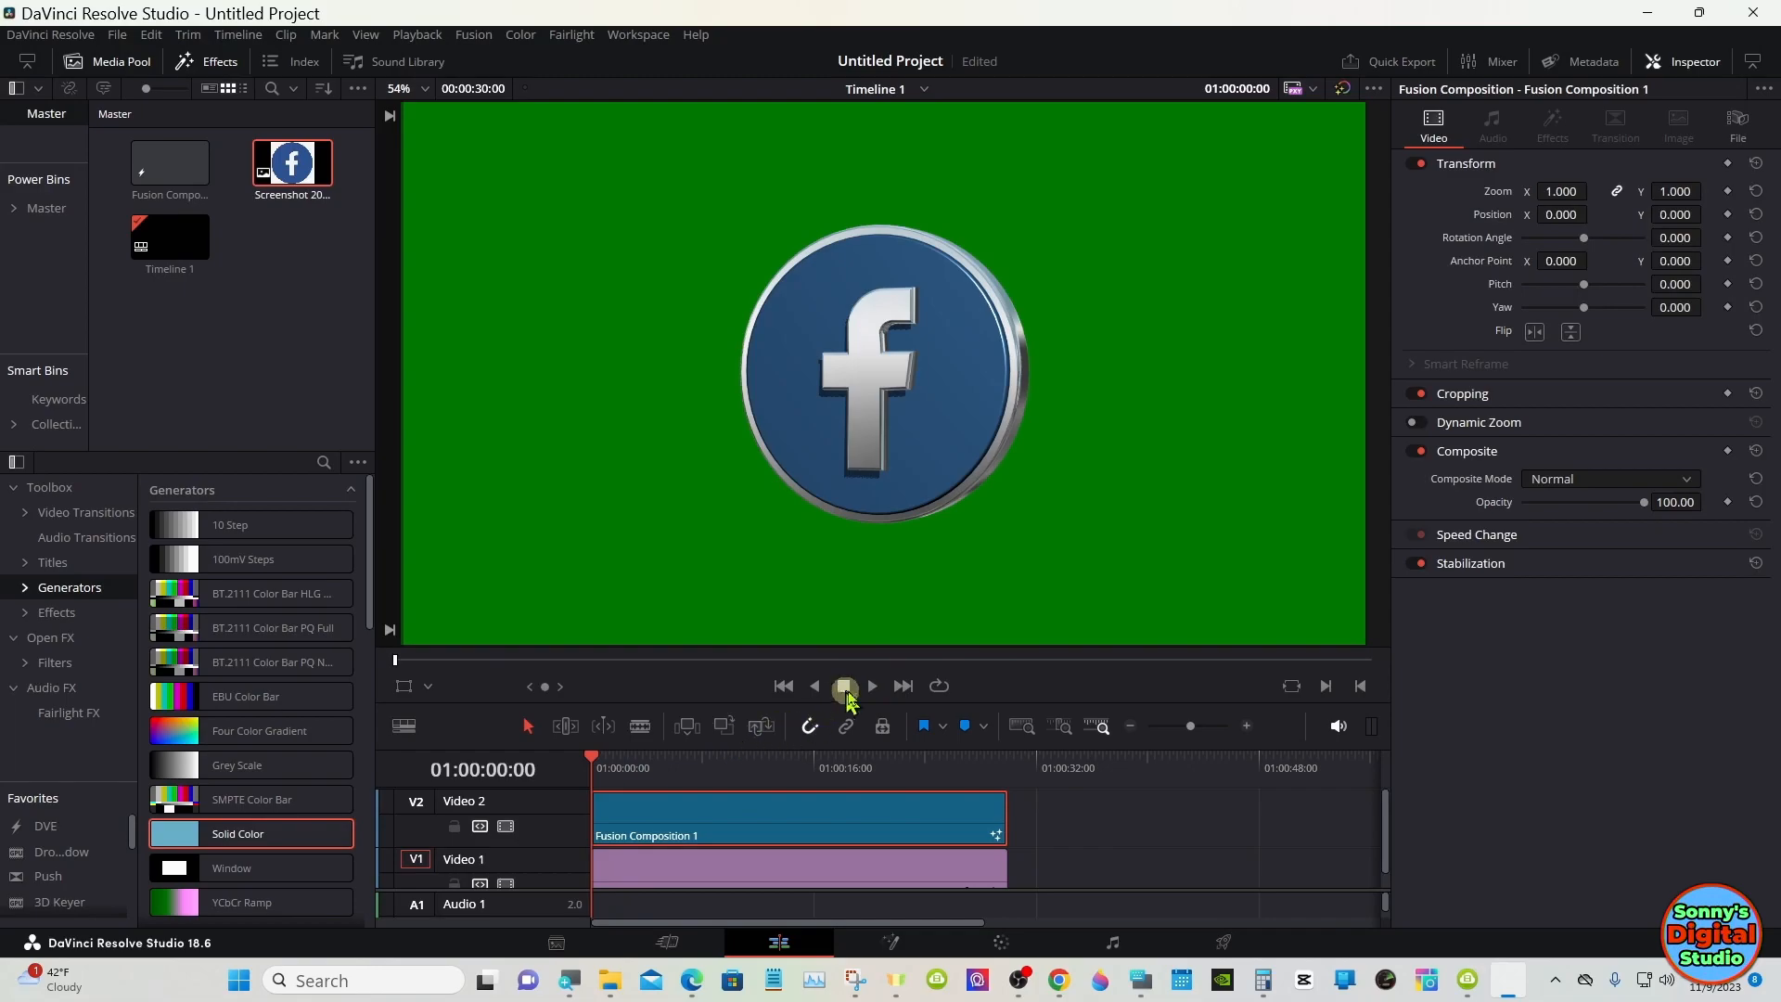